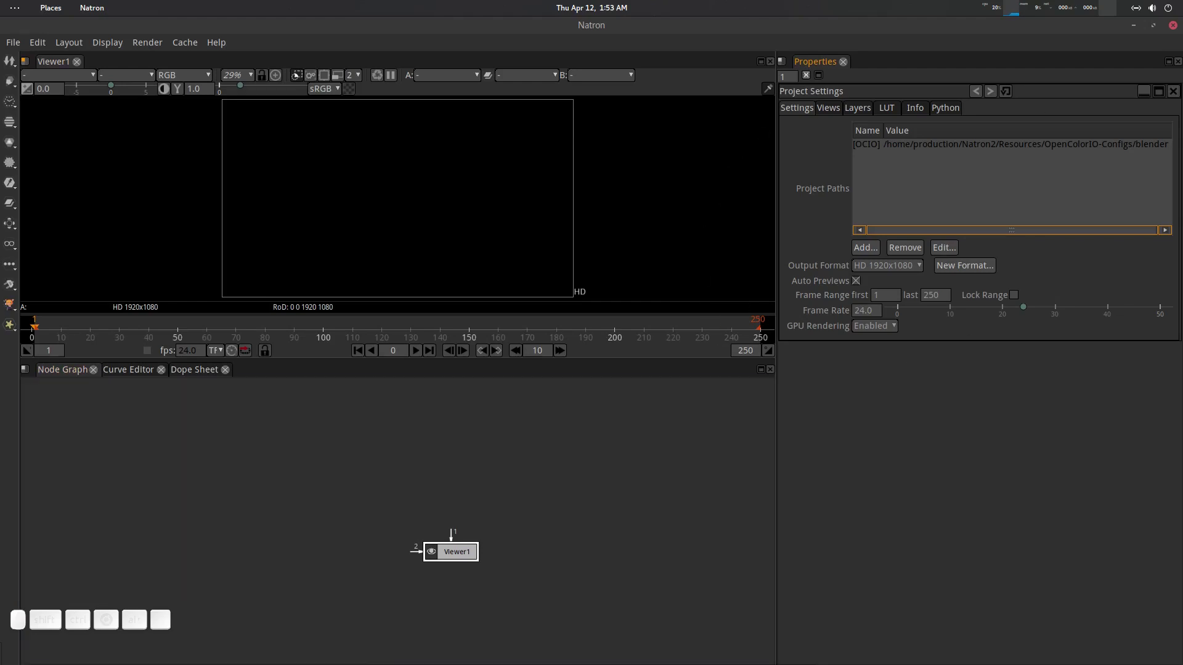
# Shrink the 1.jpg reference image window, keep it always on top, and place it clear of the node graph.
pyautogui.moveTo(863, 91); pyautogui.dragTo(1174, 287)
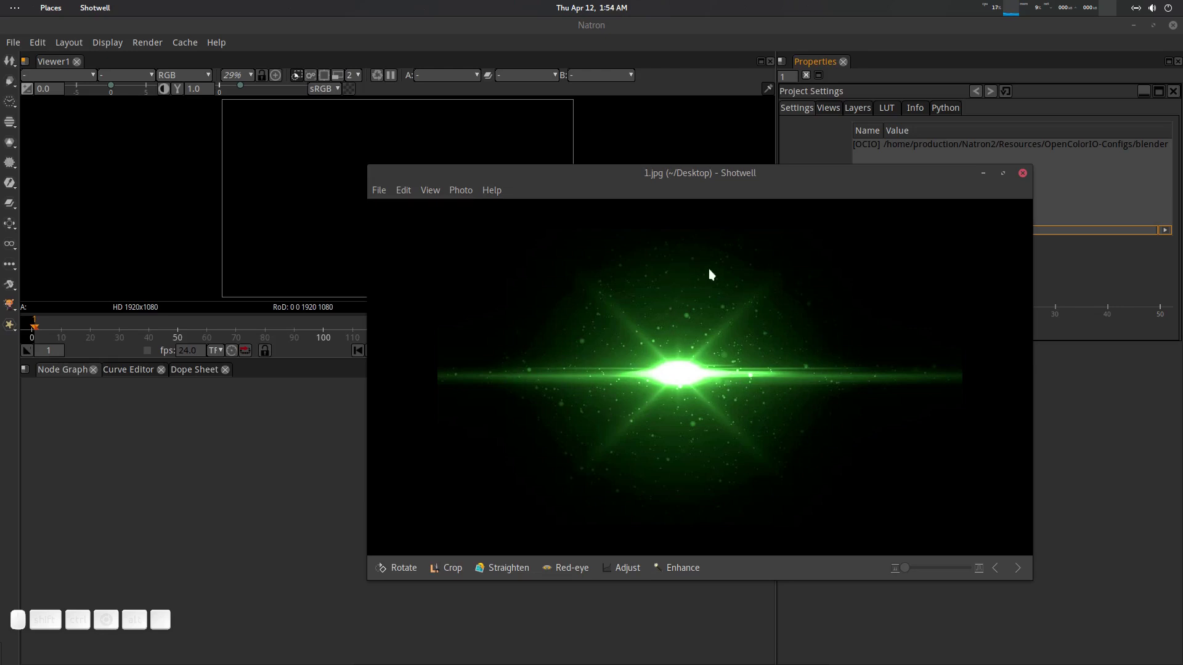
pyautogui.moveTo(770, 175); pyautogui.dragTo(786, 198)
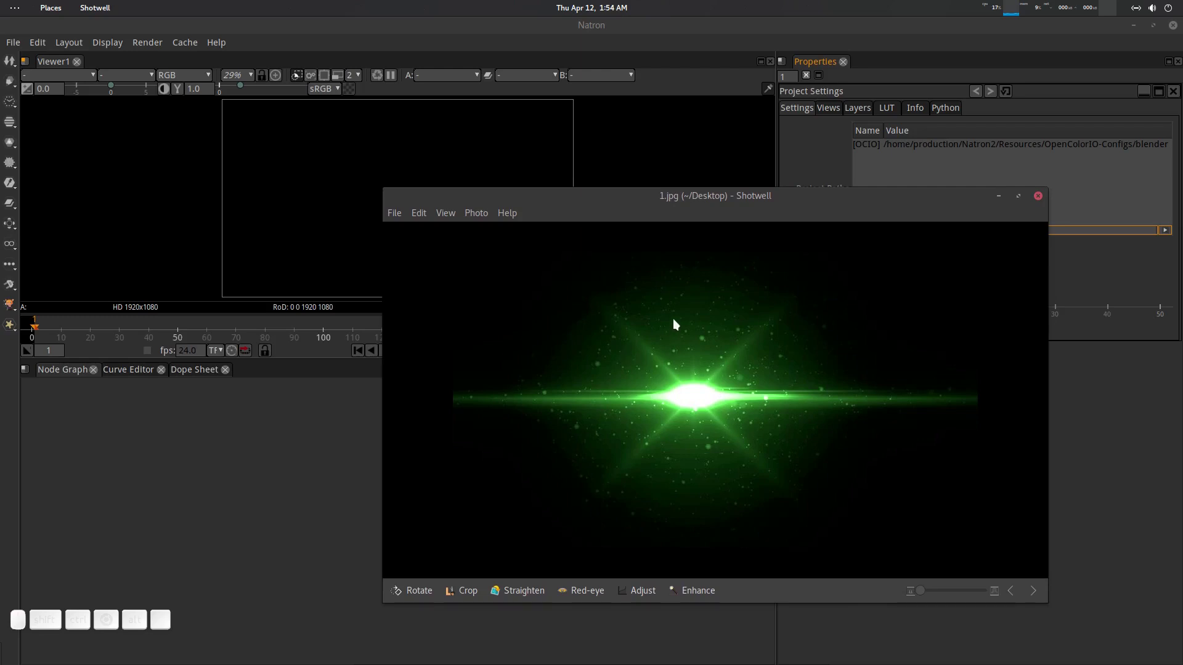
pyautogui.moveTo(733, 198); pyautogui.dragTo(736, 198)
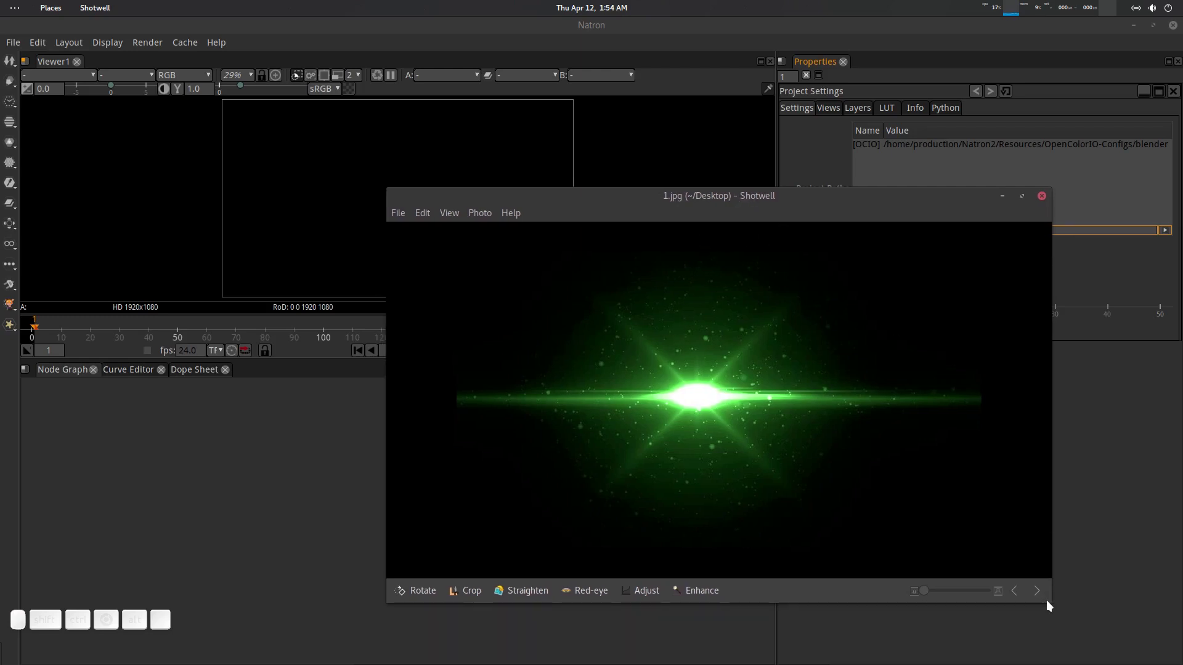
pyautogui.moveTo(1048, 600); pyautogui.dragTo(694, 460)
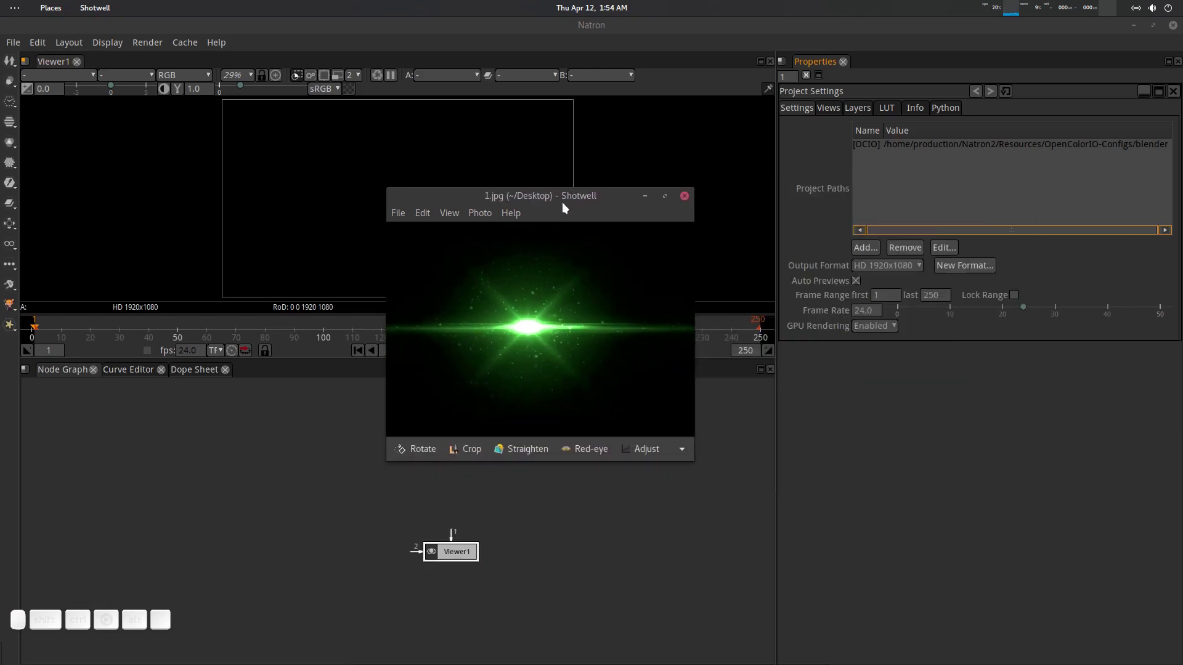
pyautogui.rightClick(562, 203)
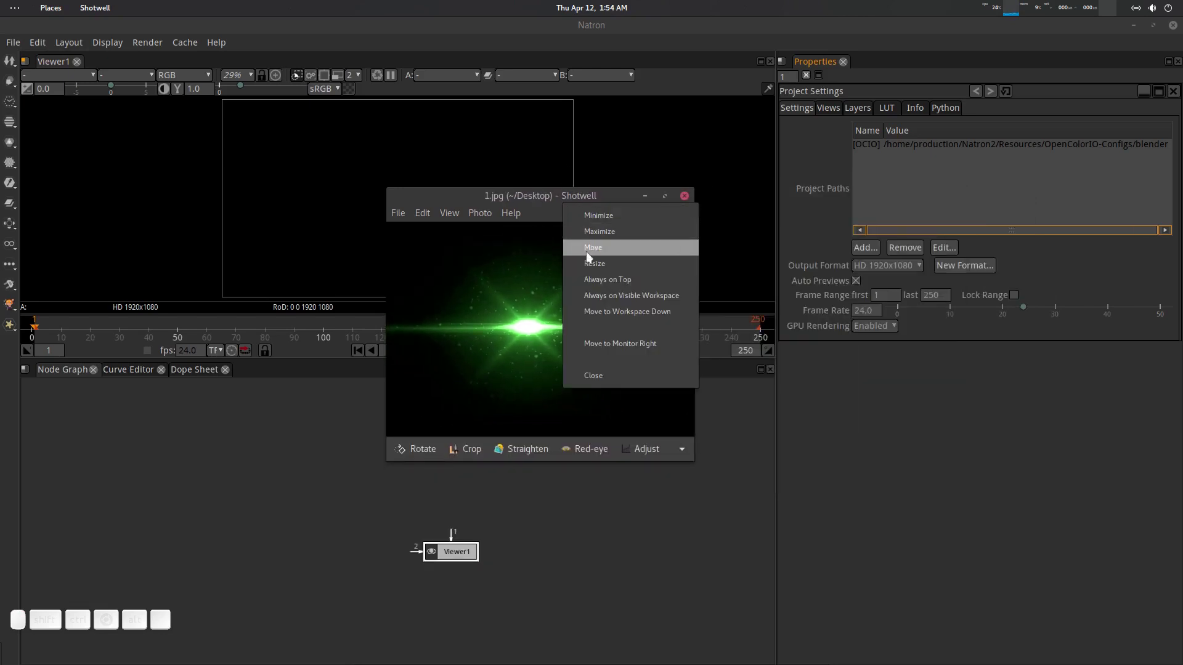
pyautogui.click(638, 280)
pyautogui.moveTo(451, 219); pyautogui.dragTo(894, 411)
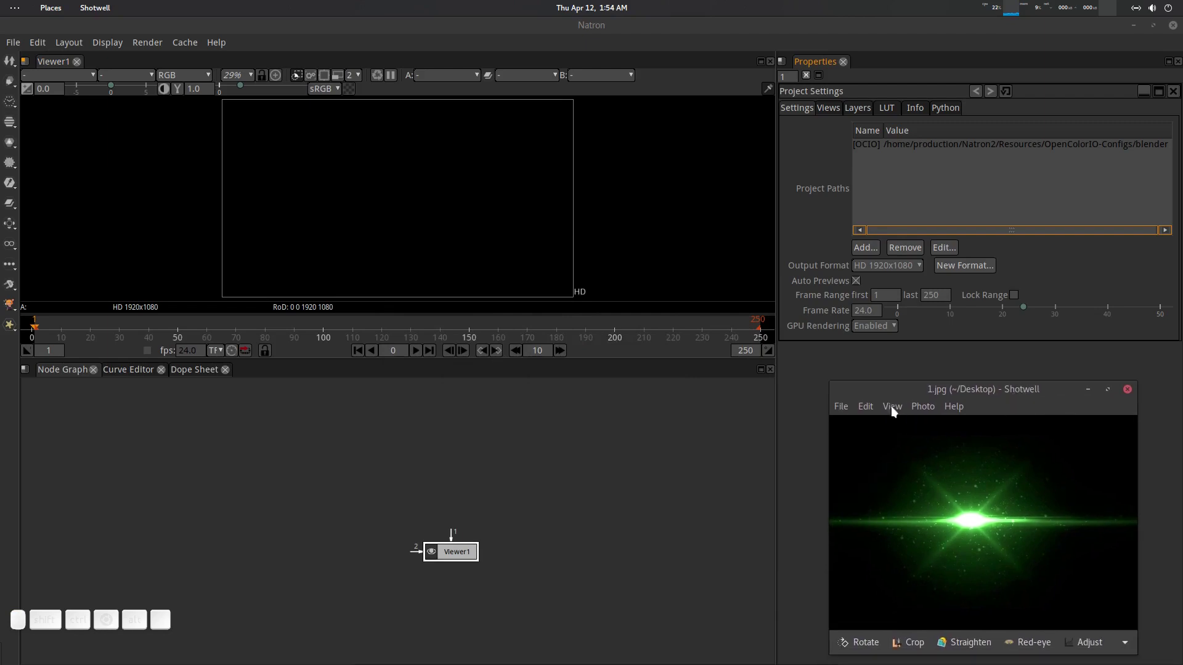
pyautogui.moveTo(836, 386); pyautogui.dragTo(999, 499)
# Save the project as preset in the /home/production/Desktop/preset folder.
pyautogui.click(519, 488)
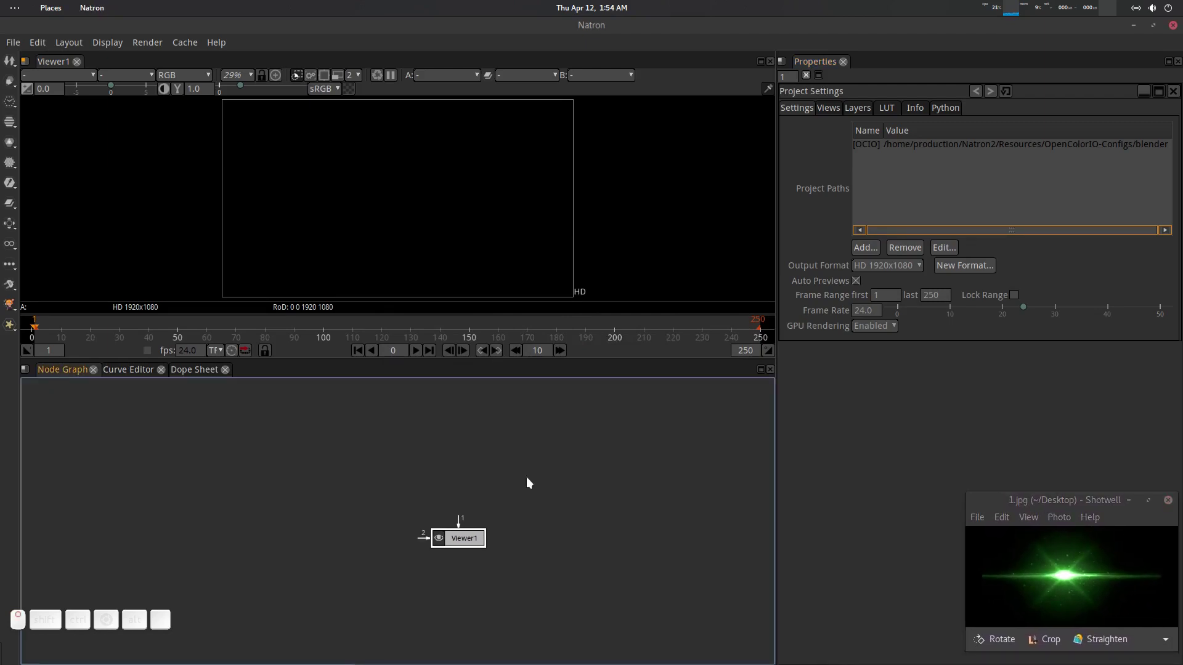
pyautogui.click(499, 466)
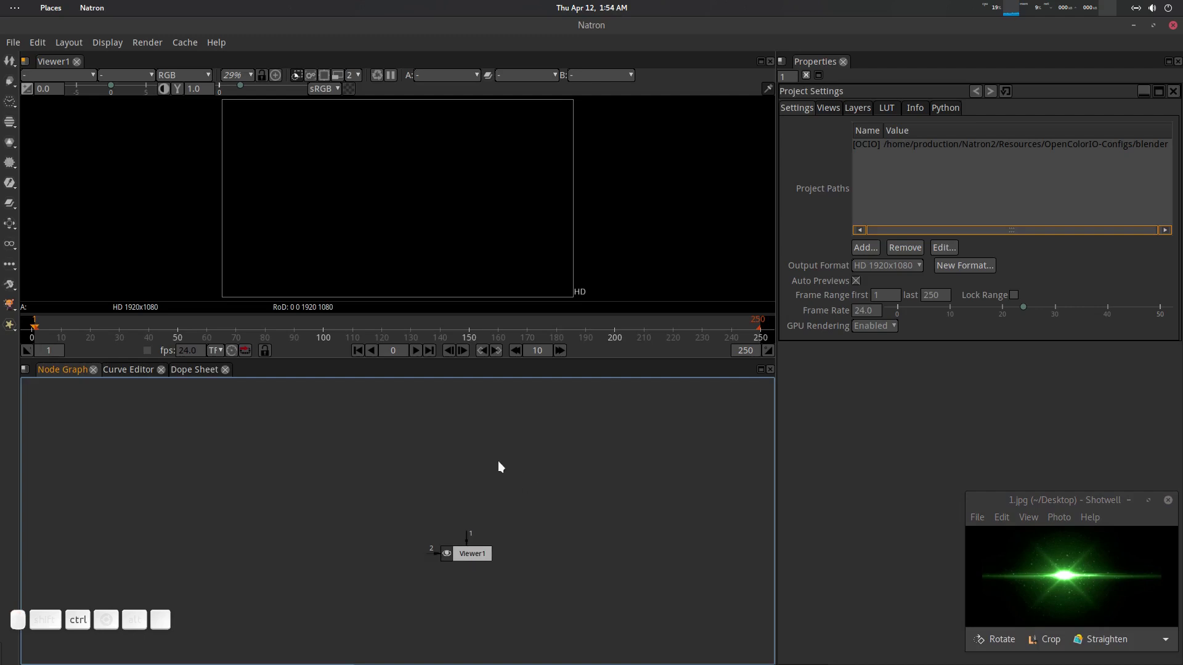
pyautogui.hotkey('ctrl', 'shift', 's')
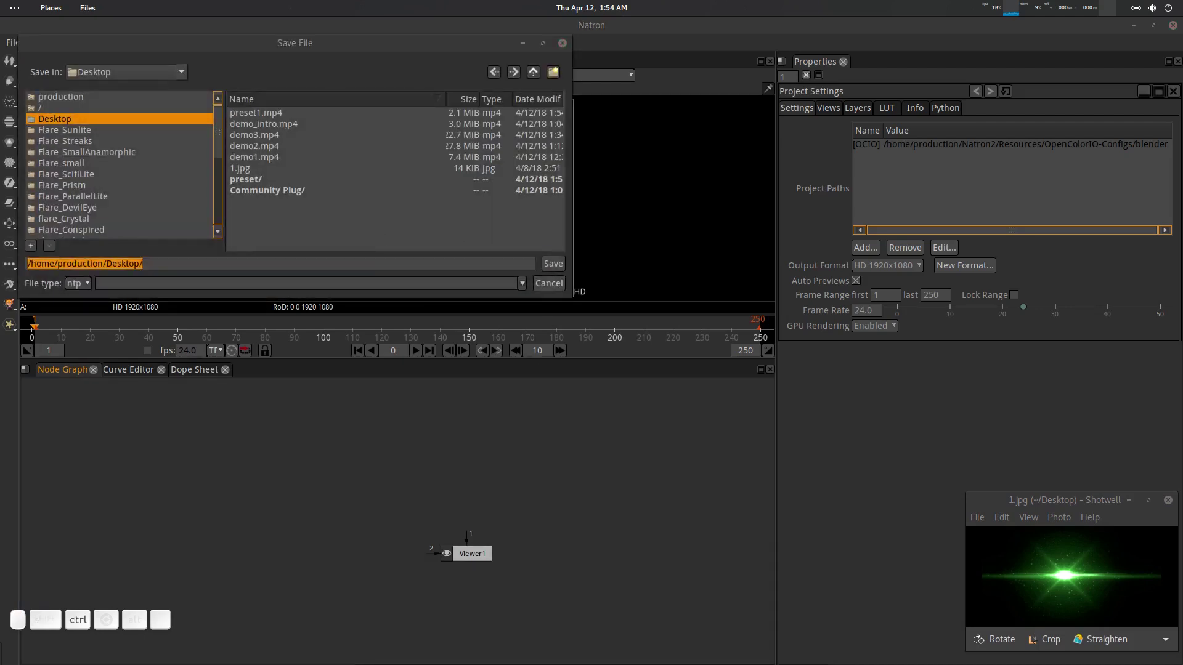
pyautogui.click(251, 264)
pyautogui.write('/home/production/Desktop/preset/preset')
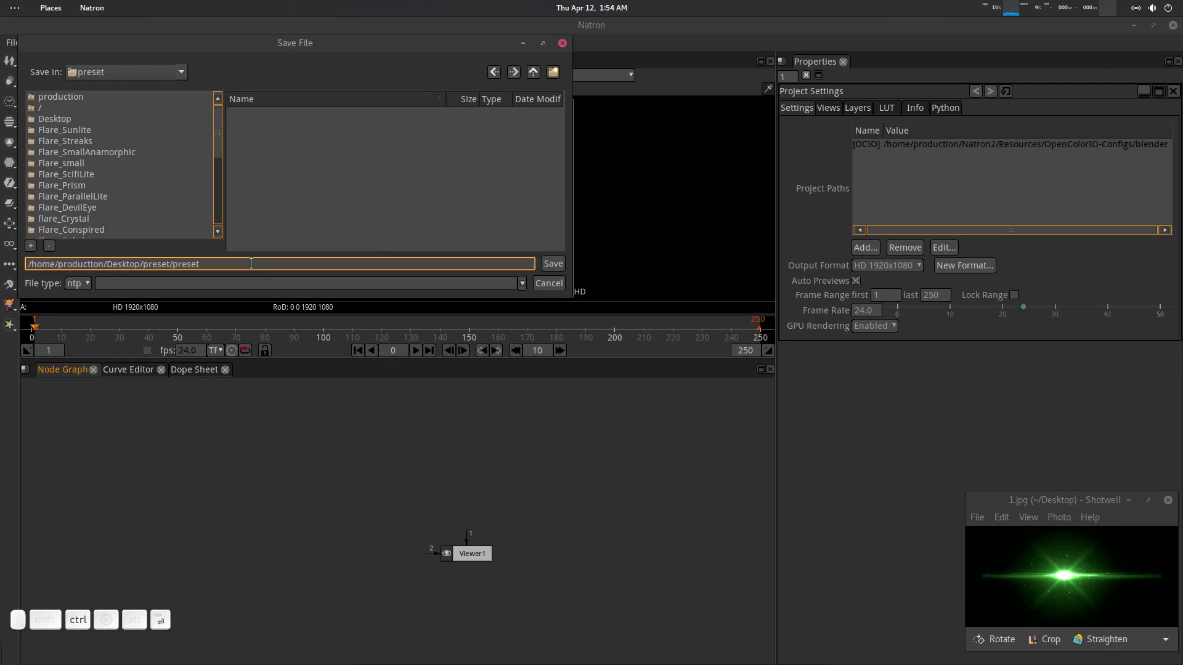
pyautogui.press('Return')
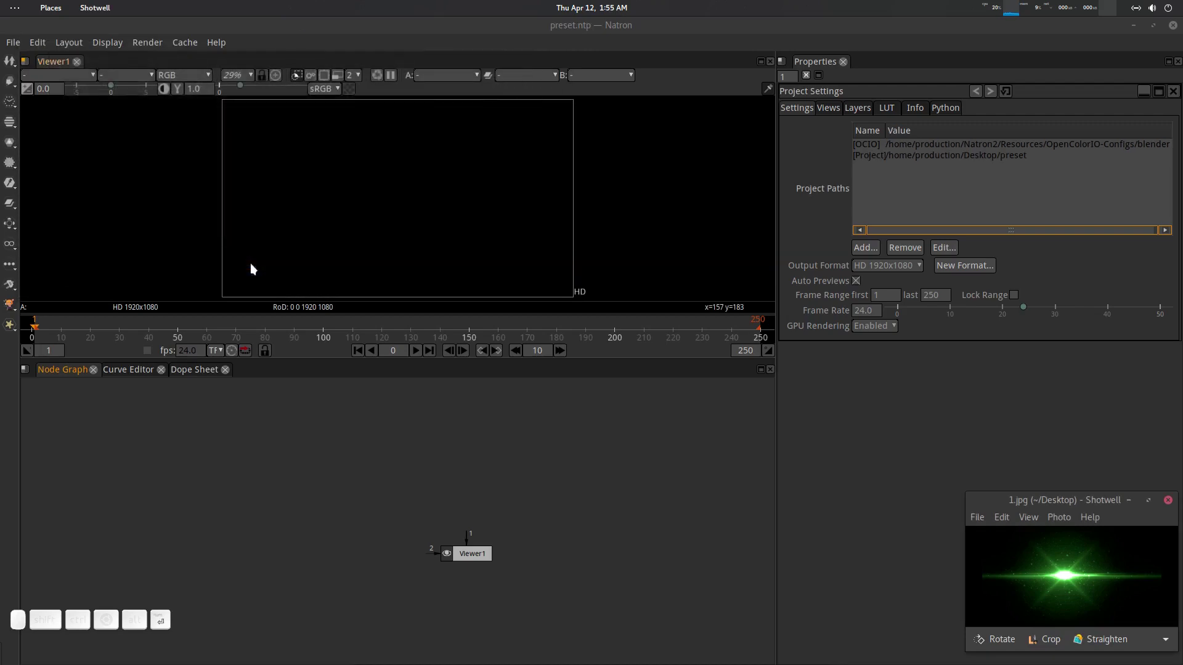
# Add a Flare_Anamorphic node from the Lens Flare Lite Presets above Viewer1 and connect it to the viewer.
pyautogui.click(463, 528)
pyautogui.moveTo(1061, 501); pyautogui.dragTo(950, 439)
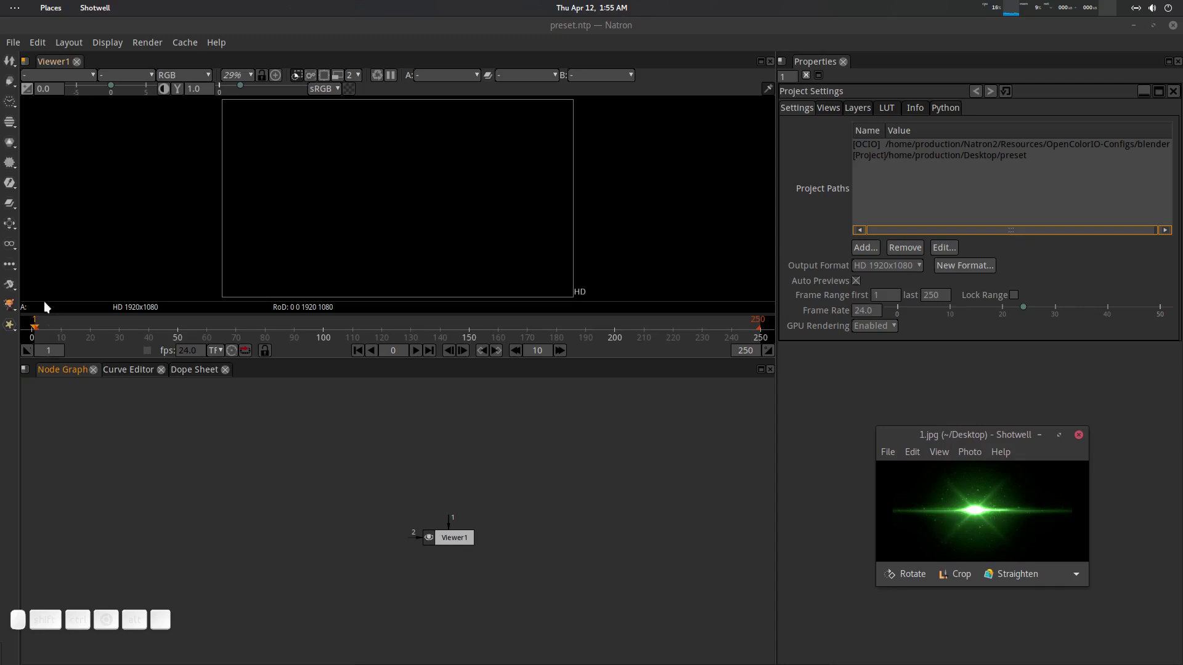
pyautogui.click(9, 284)
pyautogui.click(9, 304)
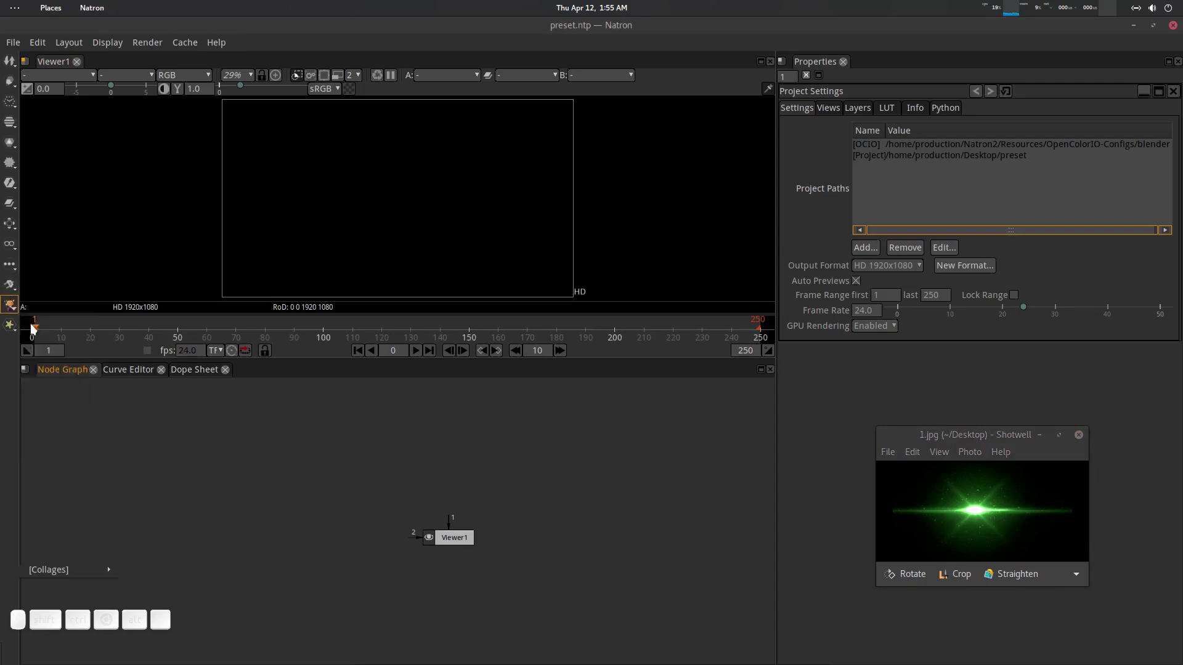
pyautogui.click(9, 285)
pyautogui.moveTo(51, 373)
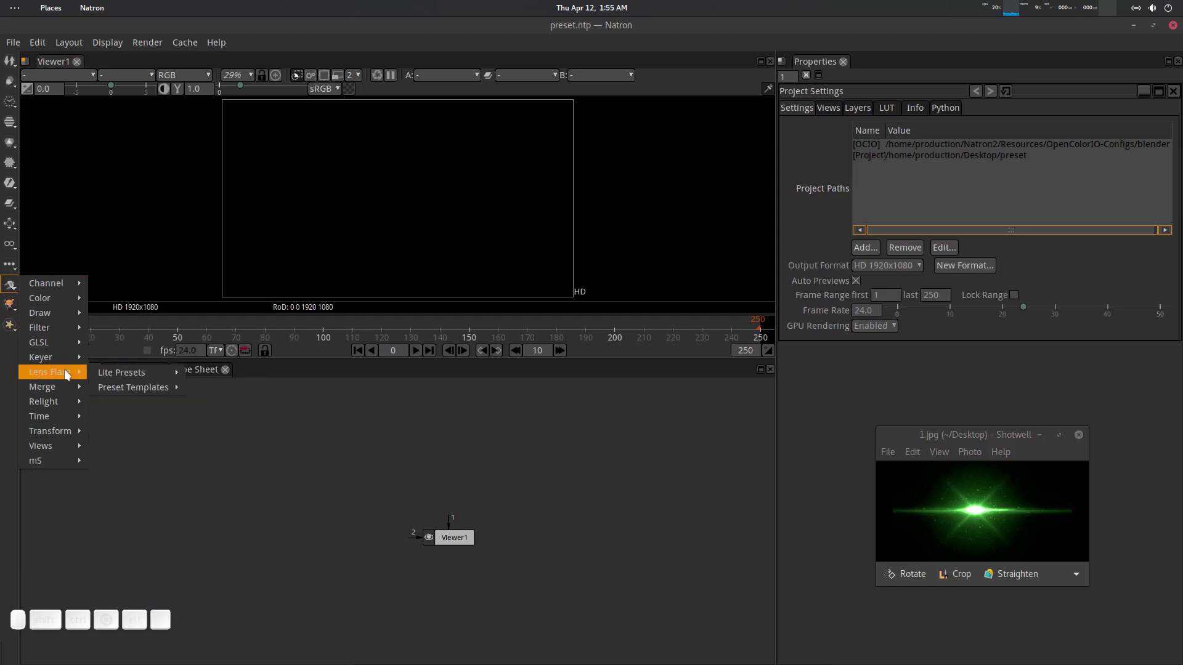
pyautogui.moveTo(123, 373)
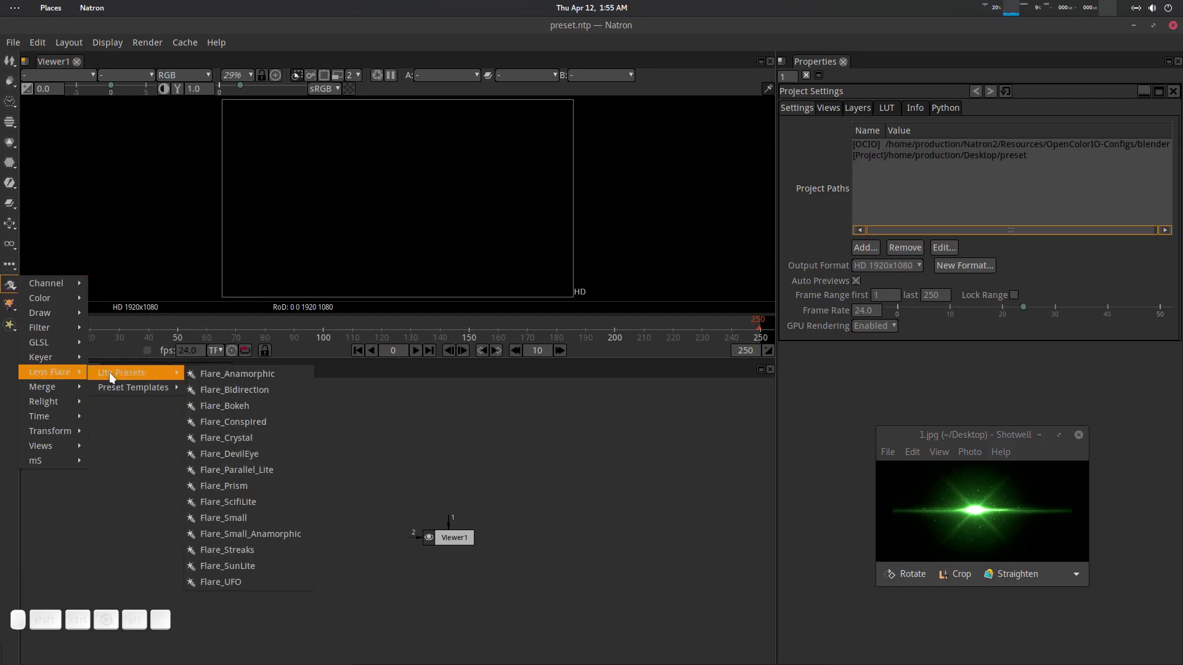
pyautogui.click(275, 374)
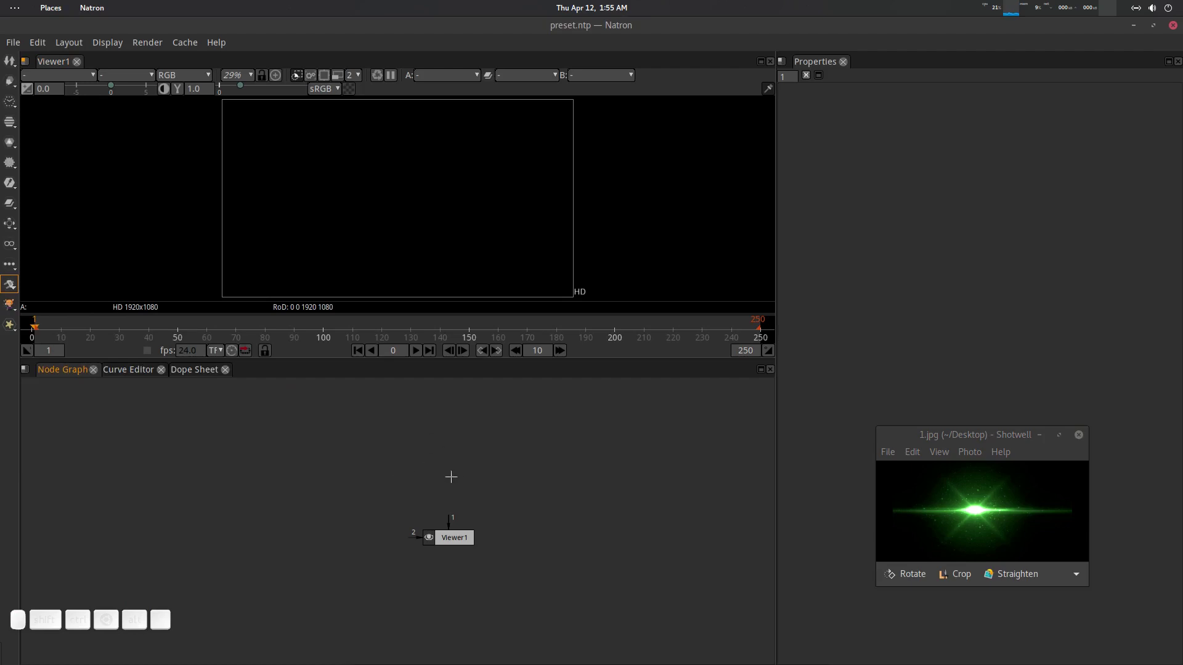
pyautogui.moveTo(438, 512); pyautogui.dragTo(432, 448)
pyautogui.press('1')
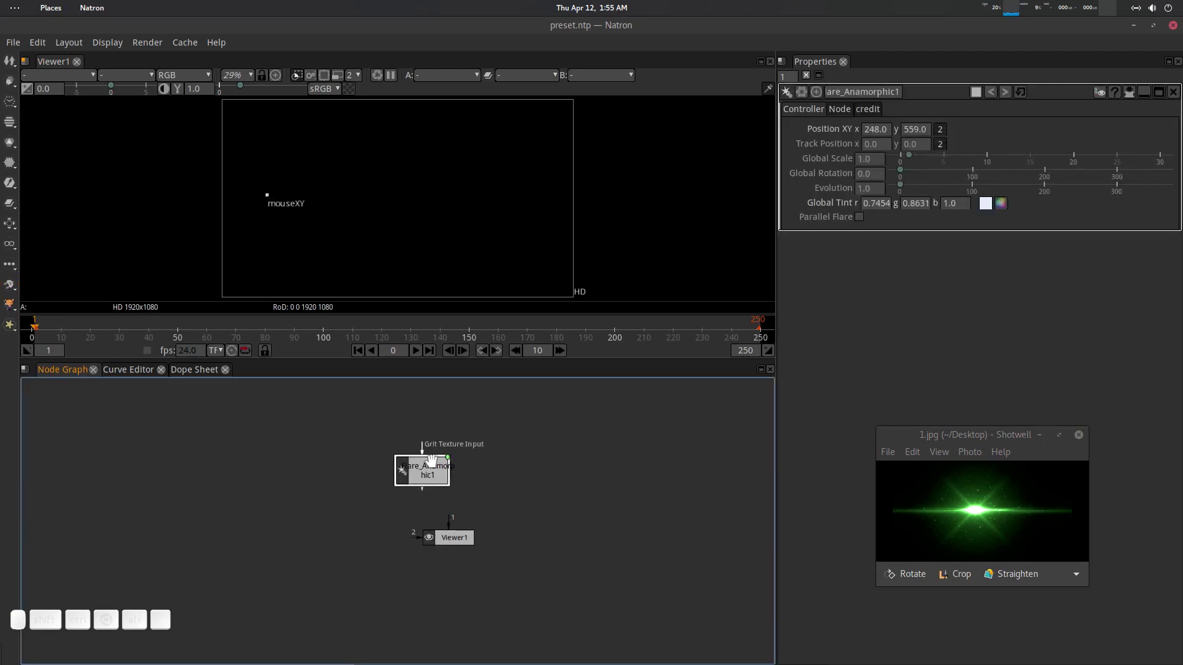
# Move the flare's centre to about x 1073, y 533 in the viewer and place Viewer1 lower beneath the flare node.
pyautogui.moveTo(268, 204); pyautogui.dragTo(418, 199)
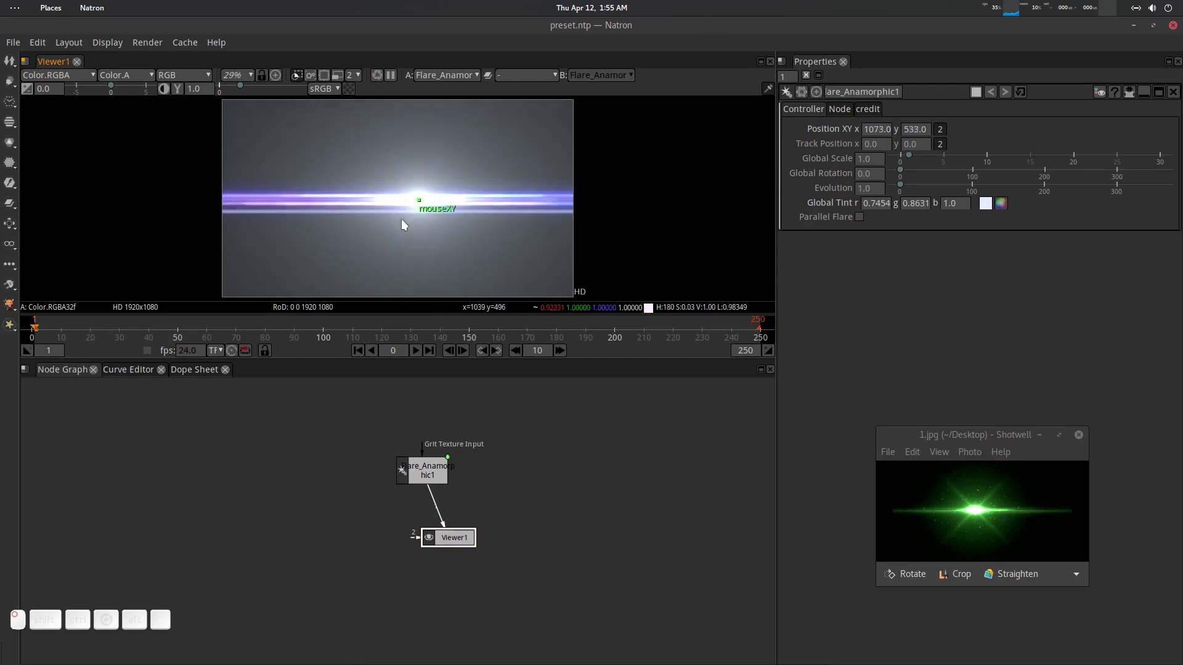
pyautogui.moveTo(444, 542); pyautogui.dragTo(428, 579)
pyautogui.click(430, 471)
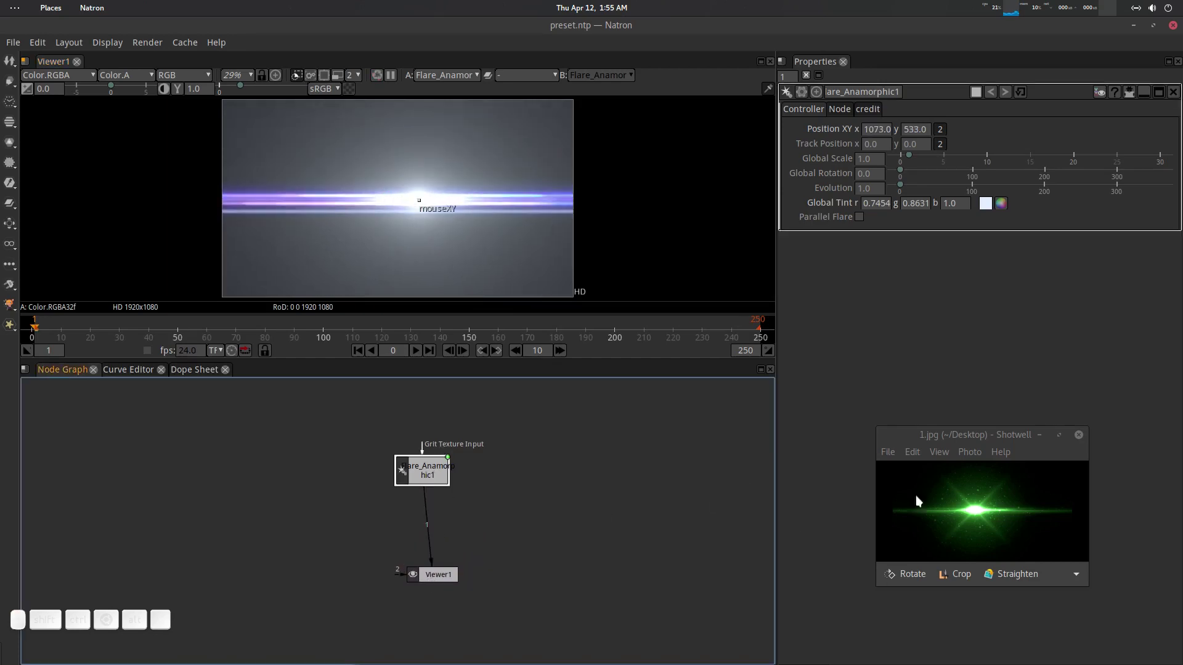
pyautogui.moveTo(971, 443); pyautogui.dragTo(1004, 488)
pyautogui.moveTo(459, 459); pyautogui.dragTo(473, 457)
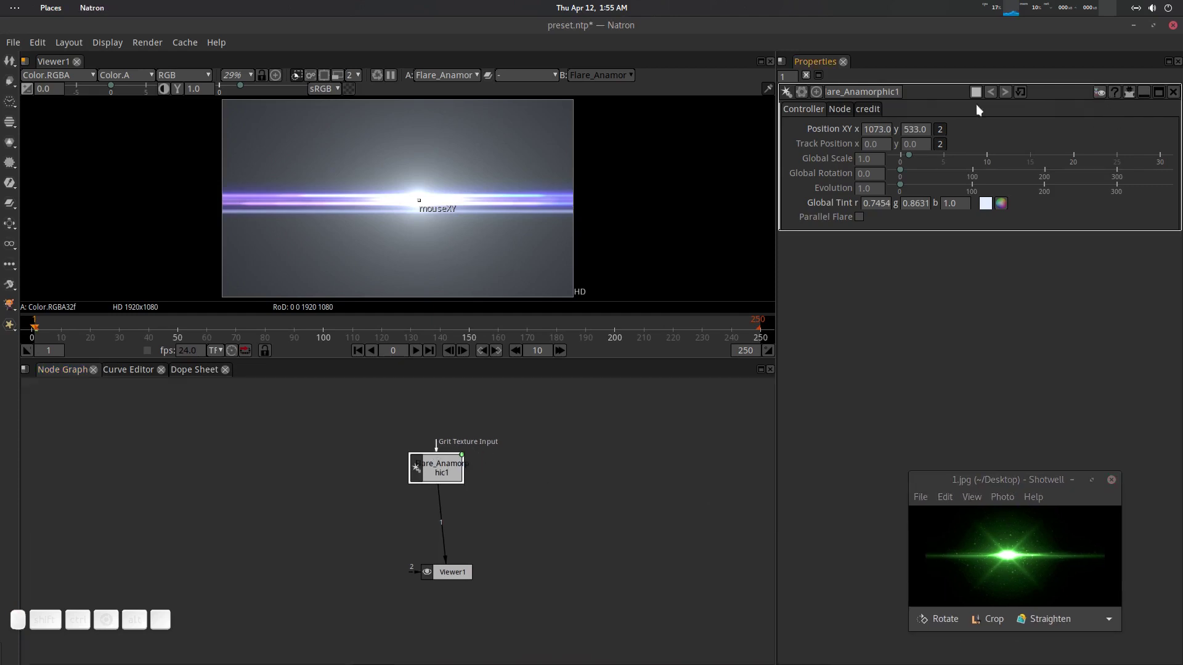
# Check the flare node's general settings and open its internal node group.
pyautogui.click(840, 110)
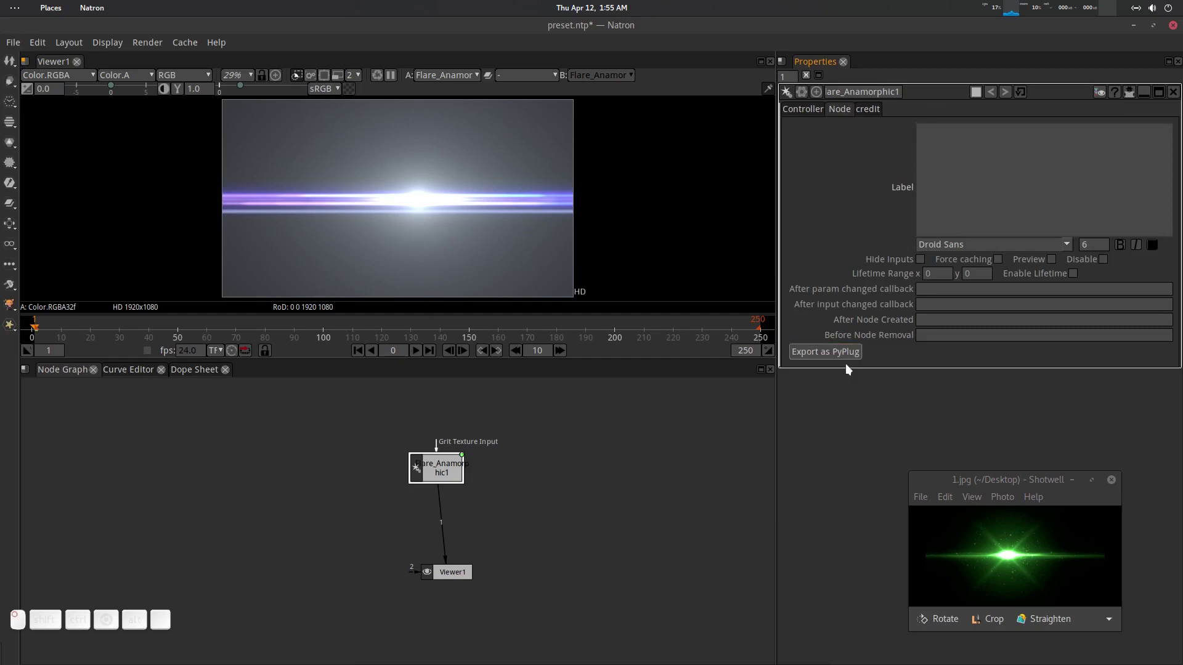
pyautogui.click(811, 110)
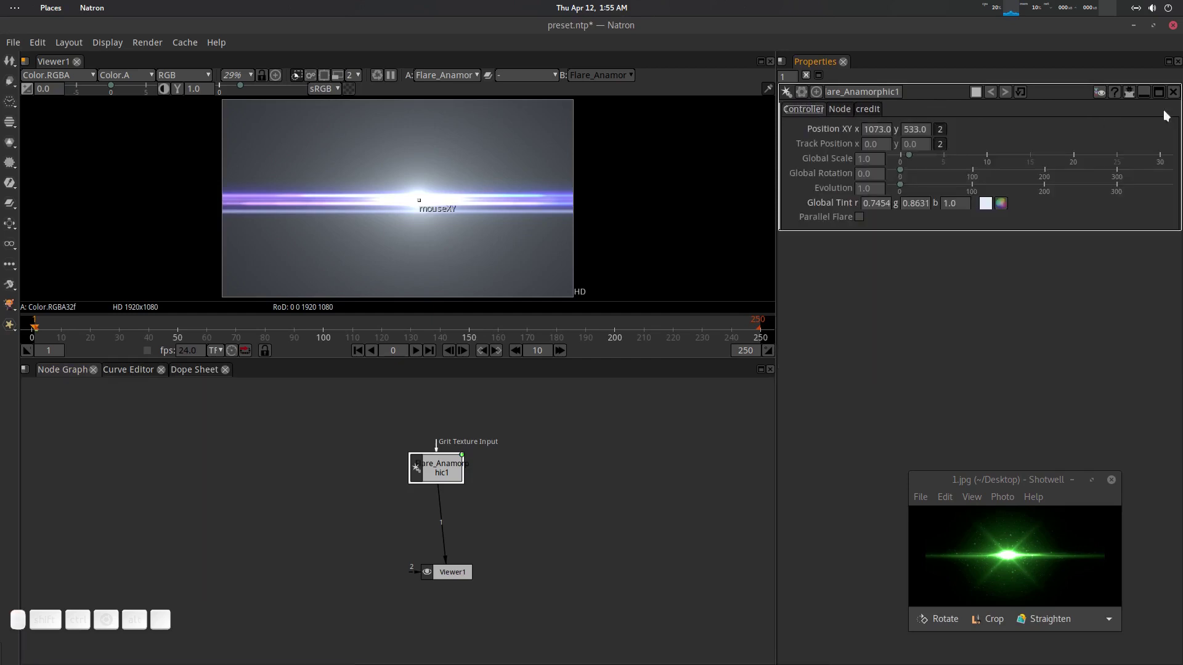
pyautogui.click(1099, 91)
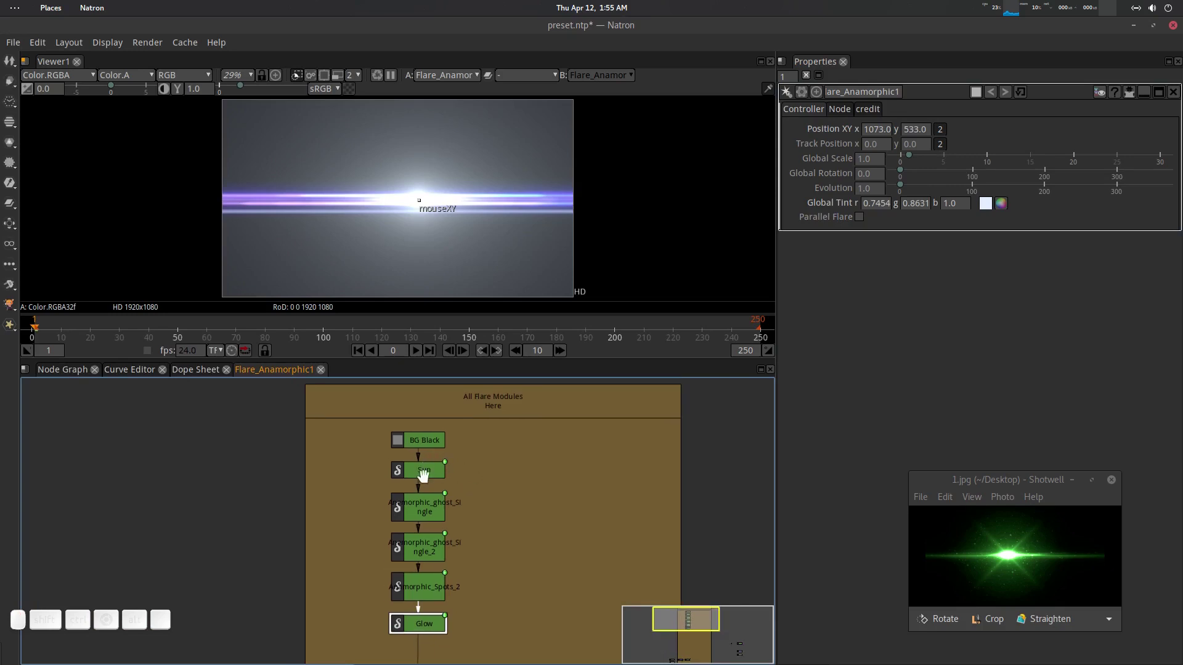
# Disable both anamorphic ghost modules, the anamorphic spots module and the Glow module, keeping only Sun active.
pyautogui.moveTo(479, 529); pyautogui.dragTo(481, 481)
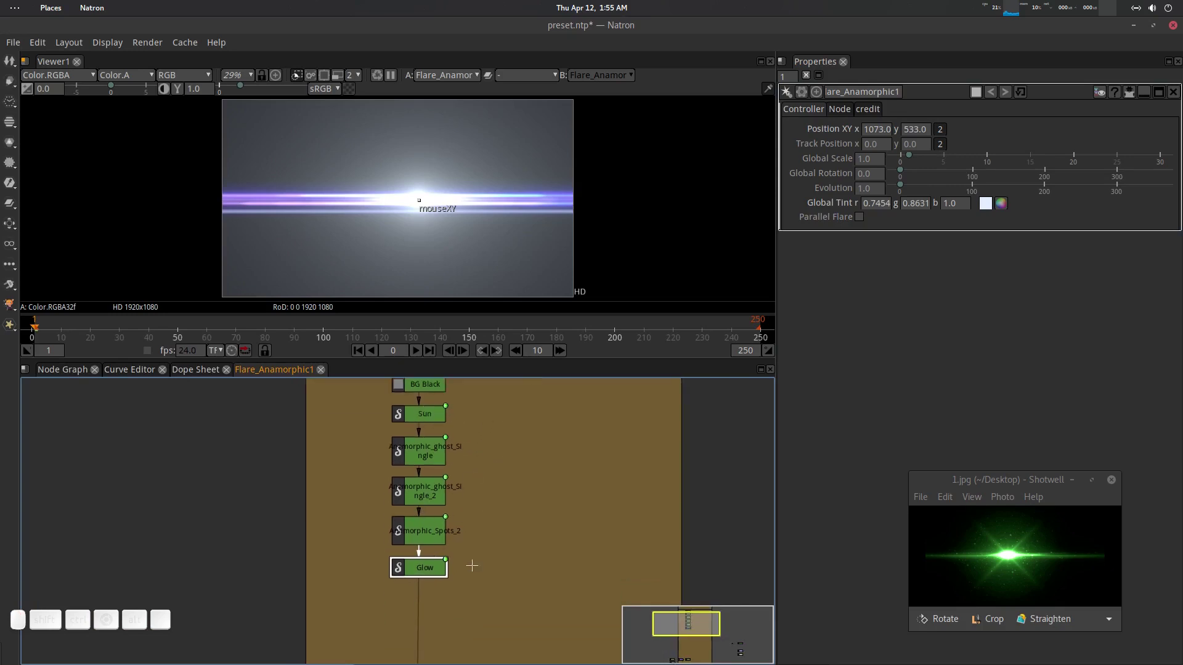
pyautogui.moveTo(472, 565); pyautogui.dragTo(434, 538)
pyautogui.moveTo(481, 494); pyautogui.dragTo(474, 547)
pyautogui.moveTo(473, 412); pyautogui.dragTo(369, 590)
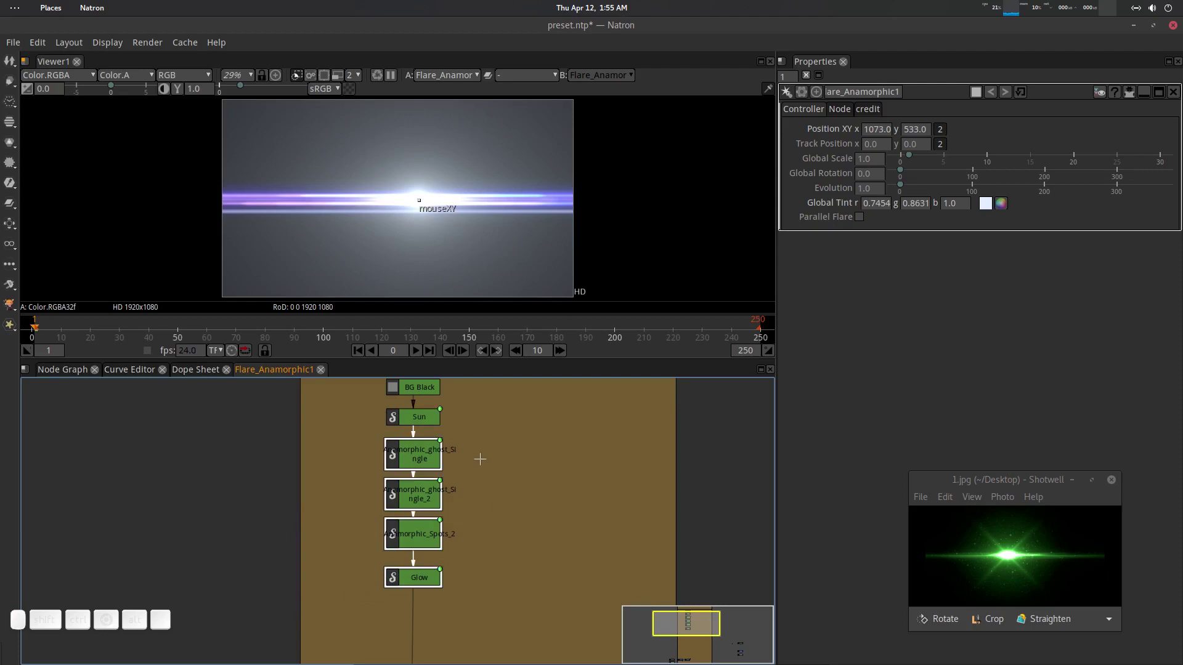
pyautogui.press('d')
# Open the Sun module's settings, expand its Image Shader section, and minimize the reference image window.
pyautogui.click(429, 431)
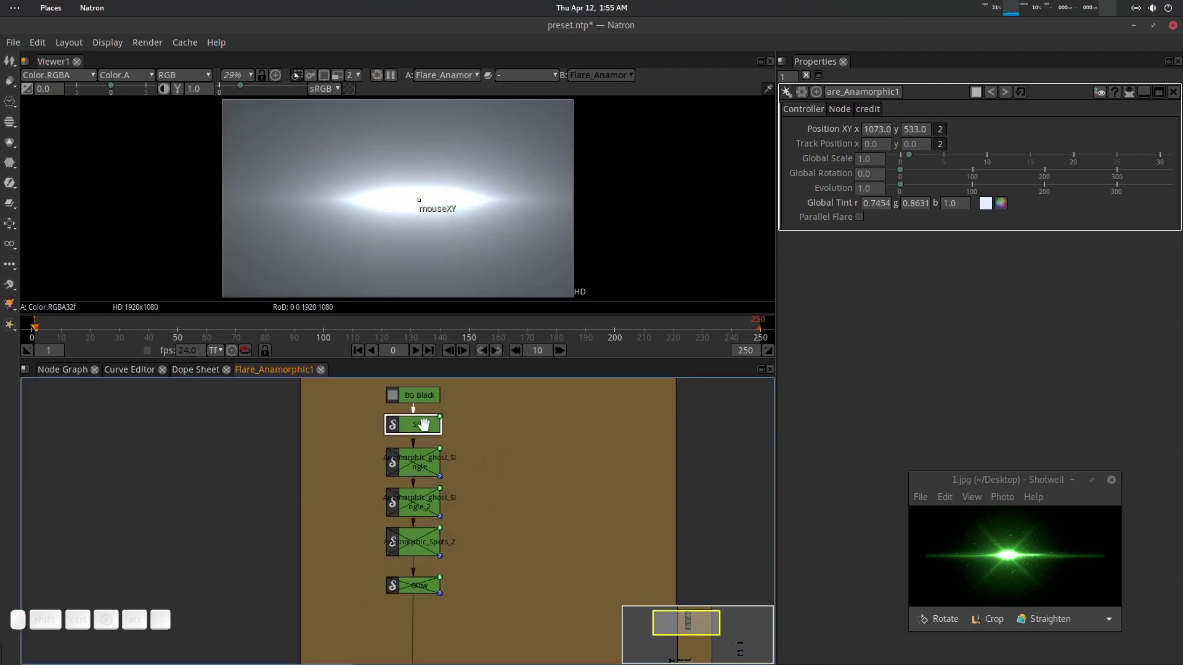
pyautogui.press('Escape')
pyautogui.press('Return')
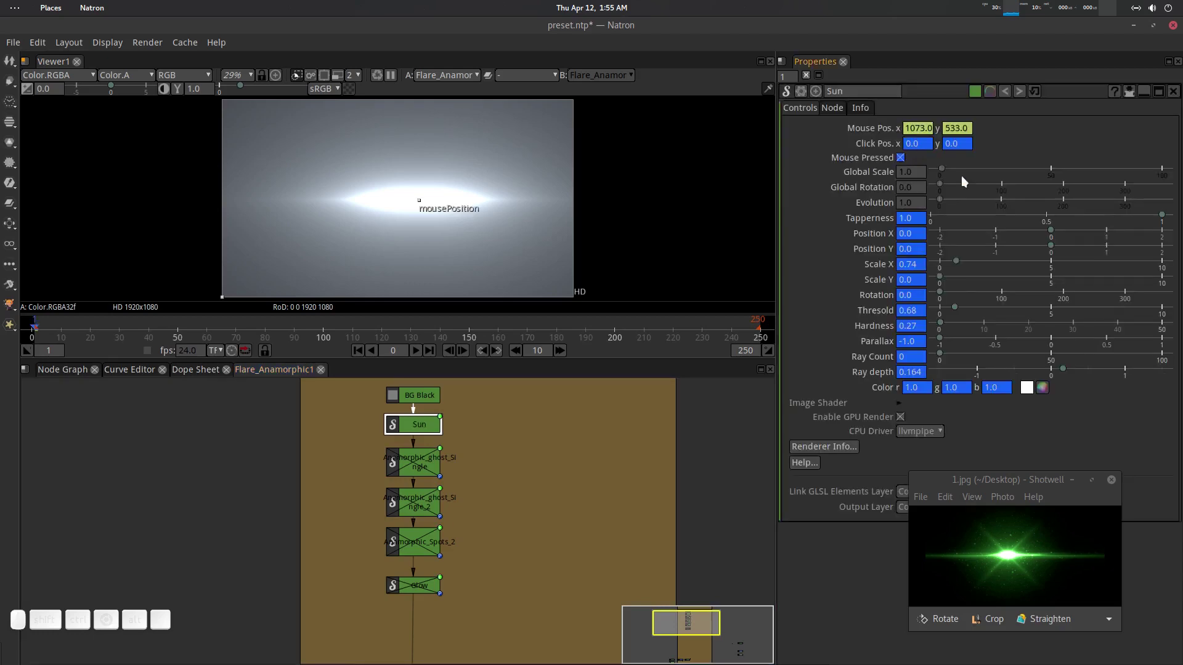
pyautogui.click(898, 403)
pyautogui.scroll(-3, 802, 435)
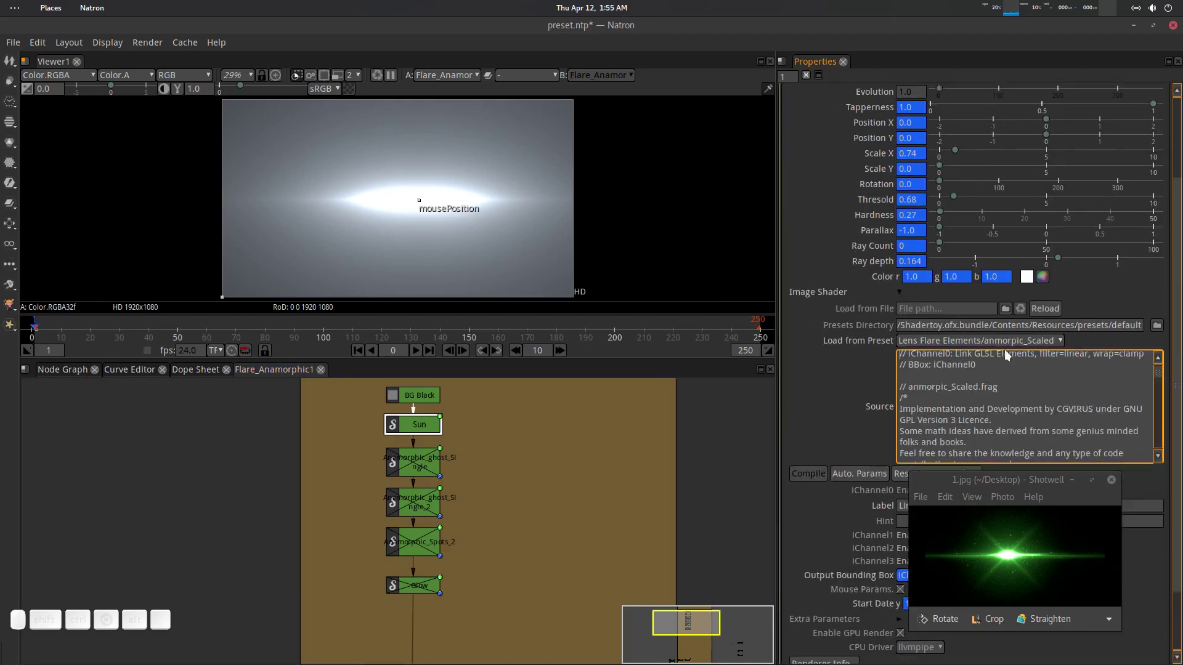
pyautogui.scroll(3, 810, 341)
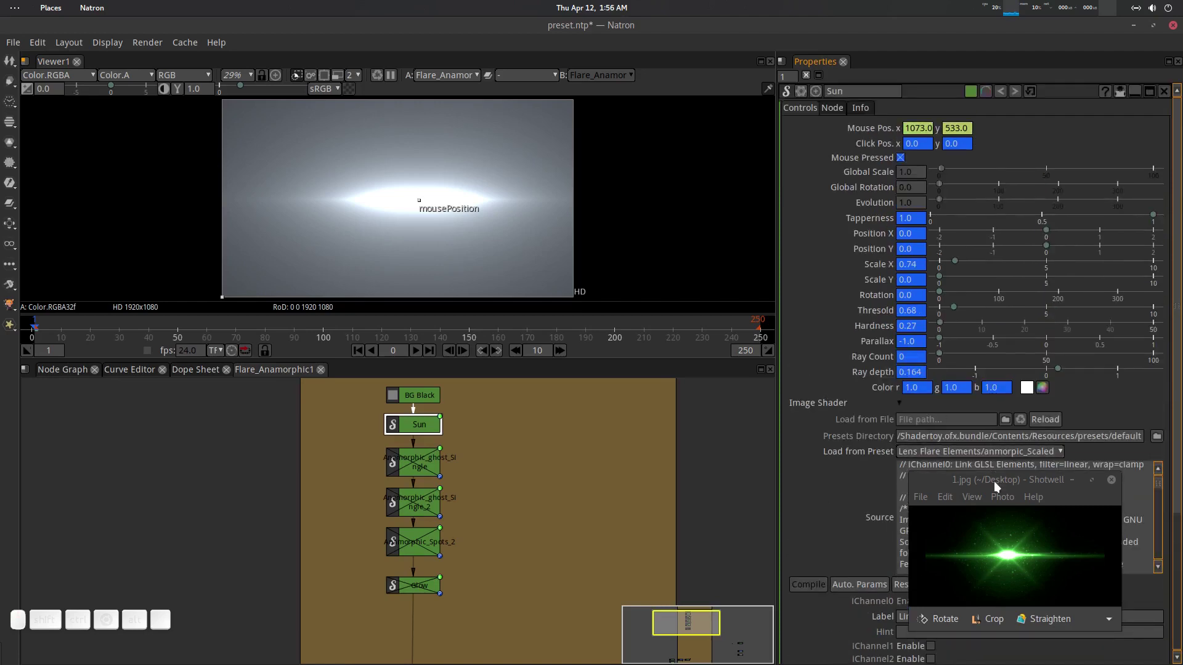
pyautogui.click(1072, 480)
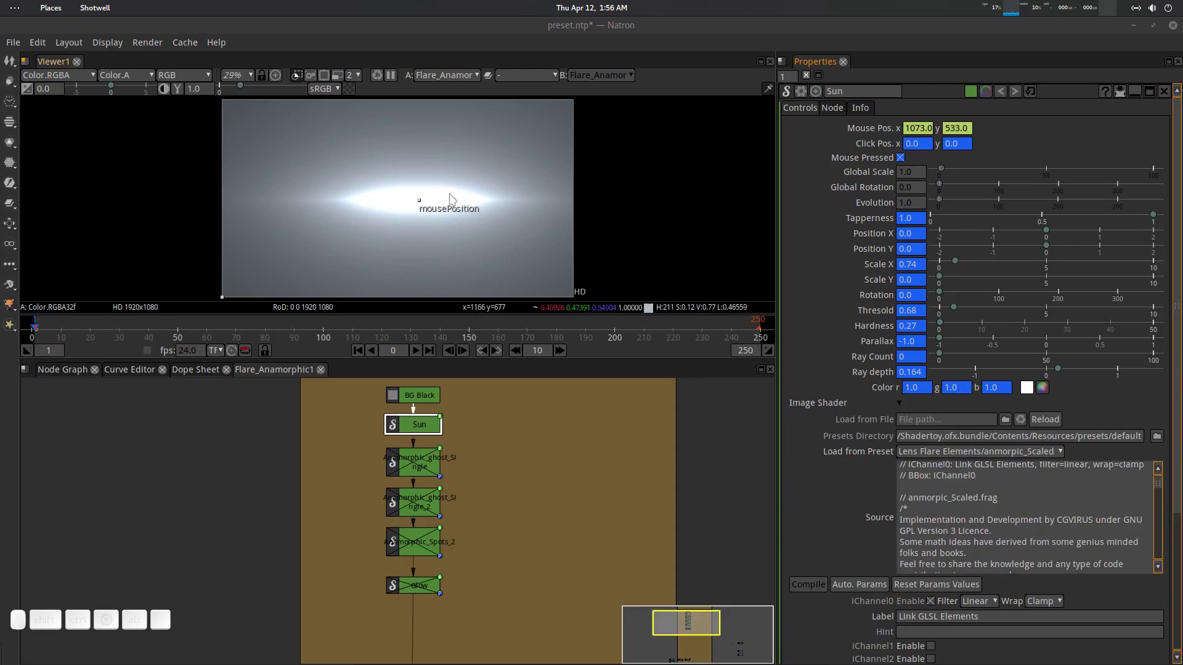
# Float the Flare_Anamorphic1 controller panel beside the main graph's nodes and return to the flare's internal node group.
pyautogui.moveTo(419, 200); pyautogui.dragTo(373, 199)
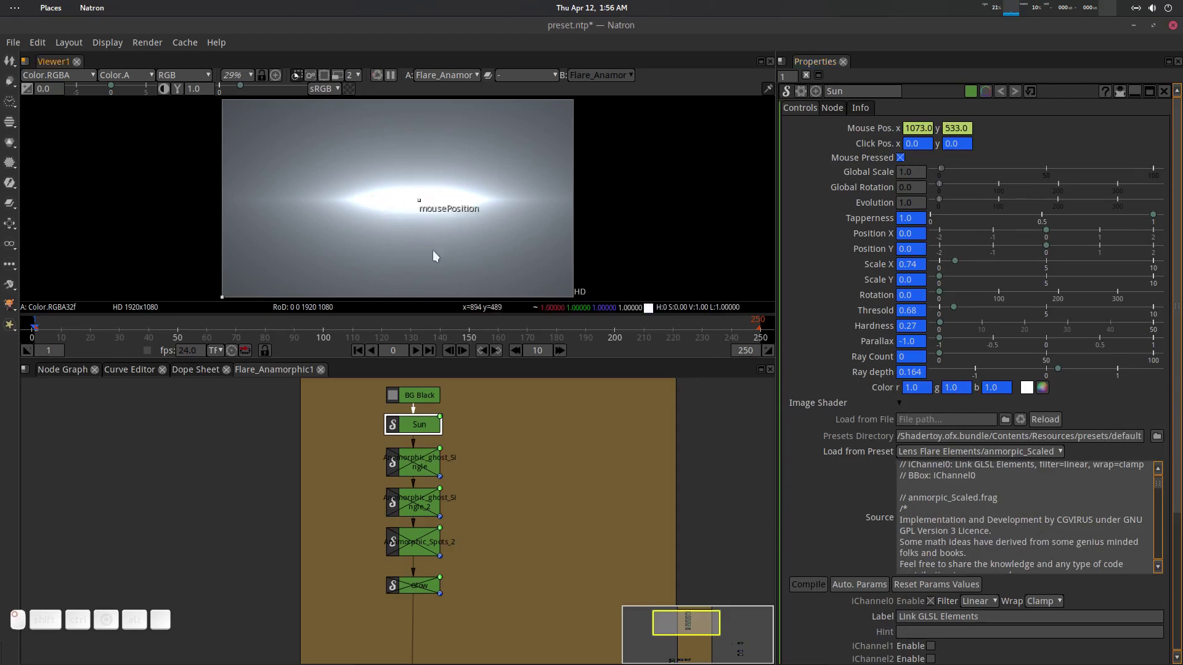
pyautogui.click(61, 373)
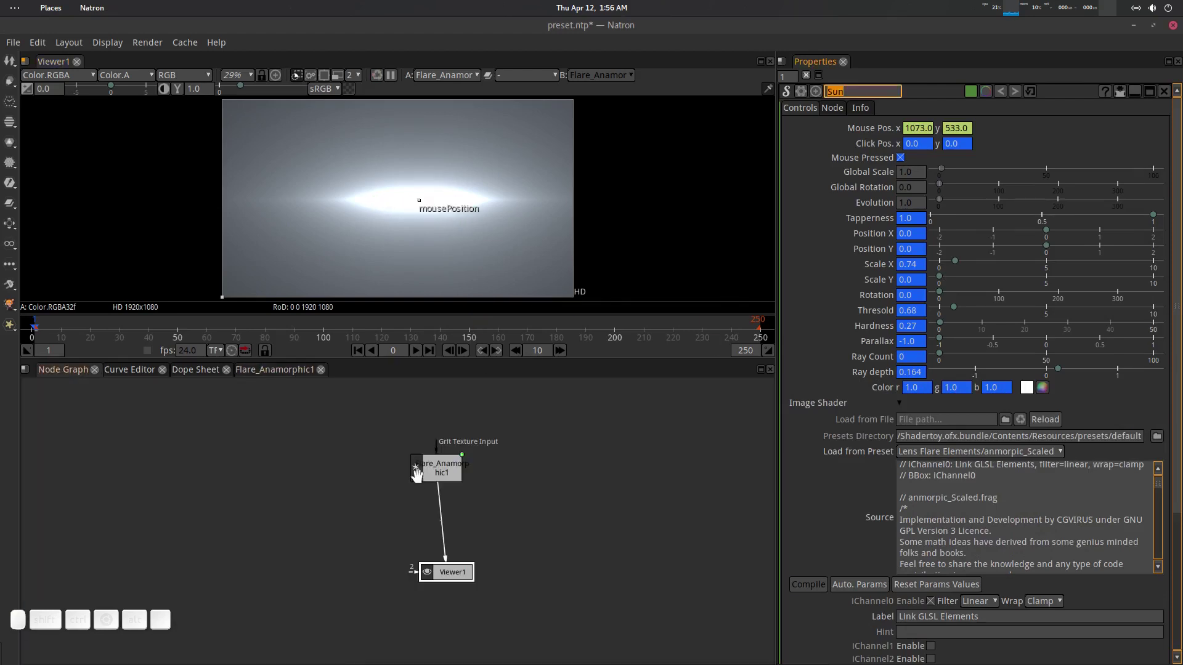
pyautogui.doubleClick(424, 471)
pyautogui.click(1159, 92)
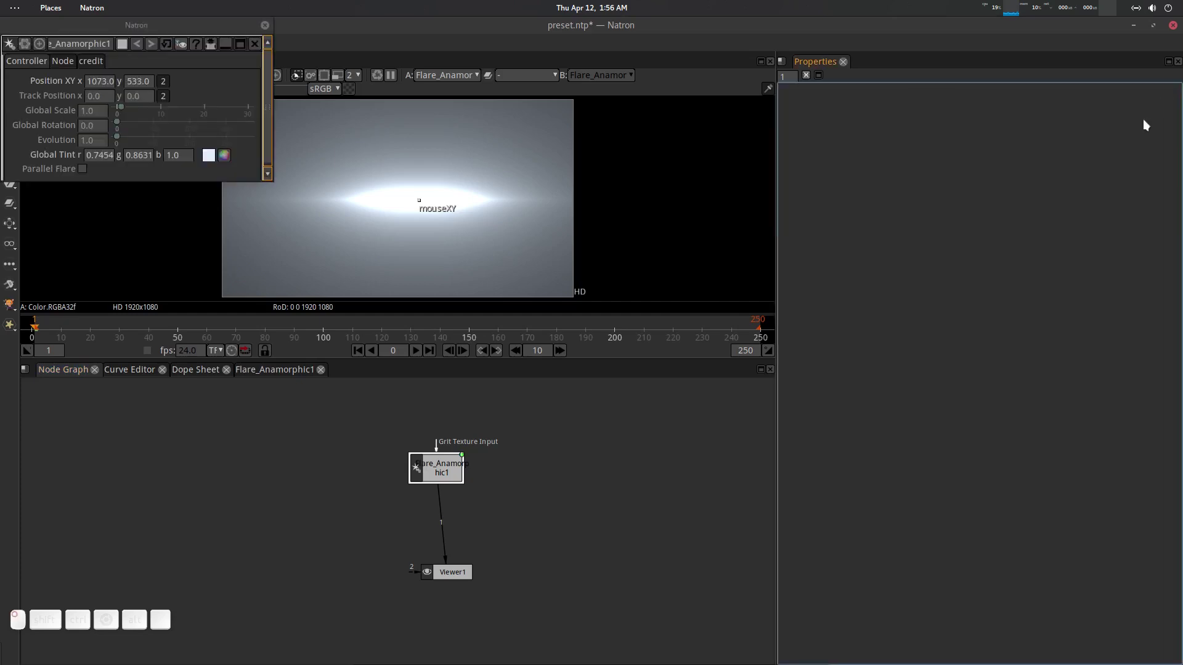
pyautogui.moveTo(188, 27); pyautogui.dragTo(228, 426)
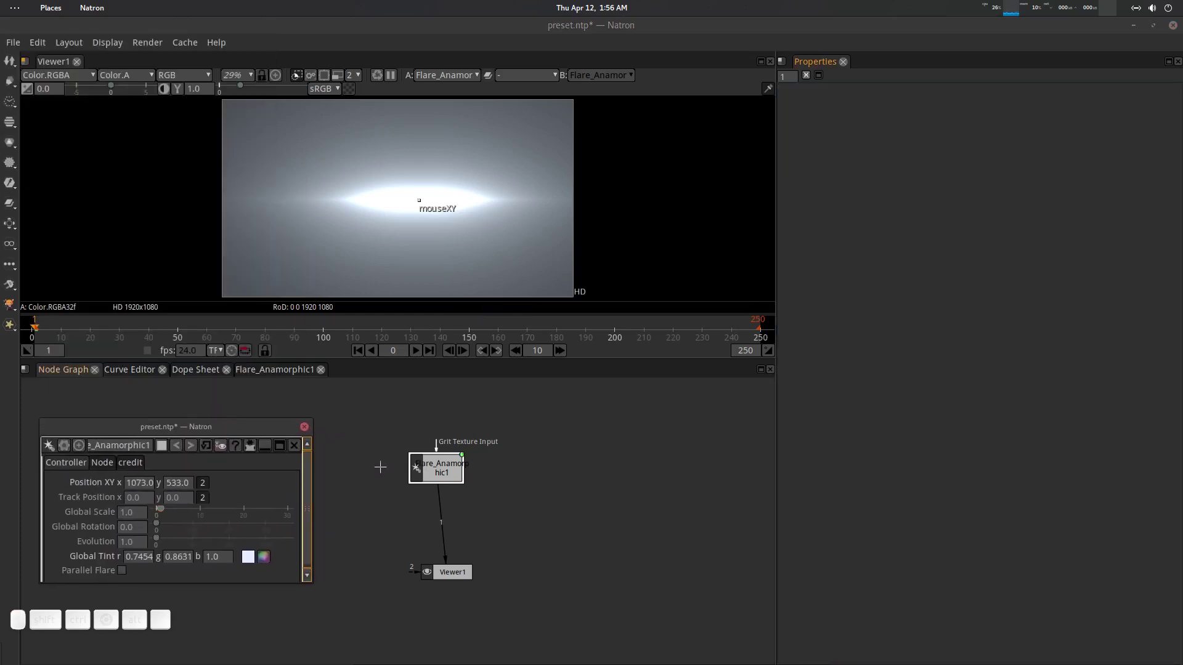
pyautogui.click(271, 372)
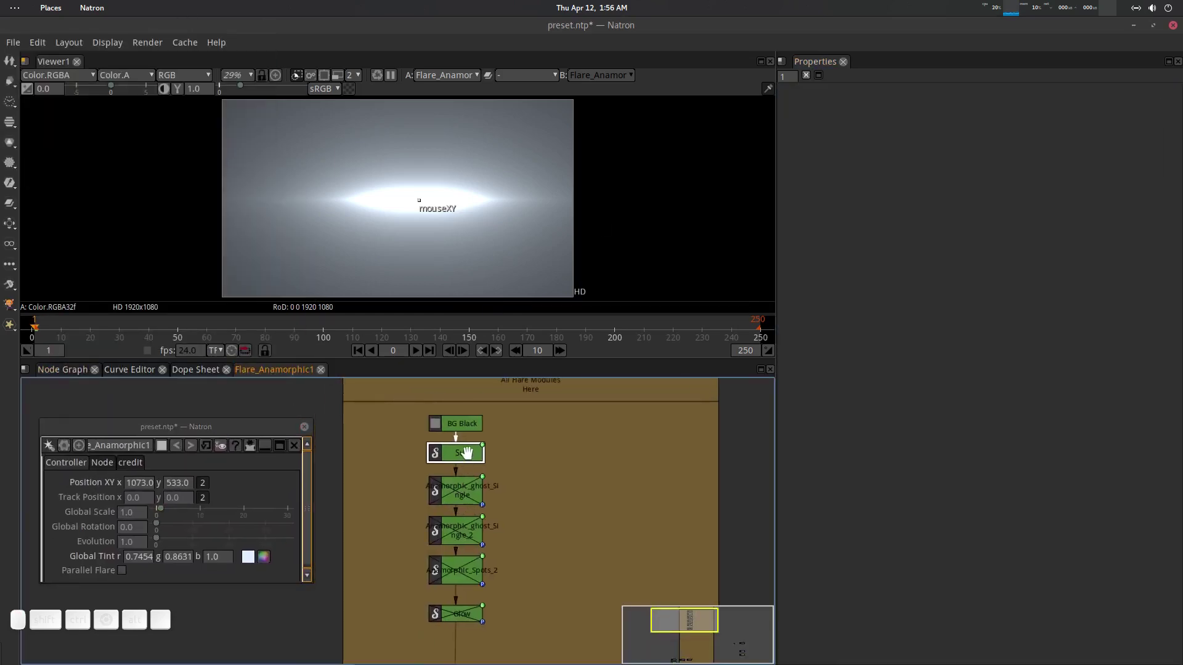
# Open the Sun module's settings and move the flare to about X 898, Y 607 in the viewer.
pyautogui.doubleClick(466, 454)
pyautogui.moveTo(420, 200); pyautogui.dragTo(387, 186)
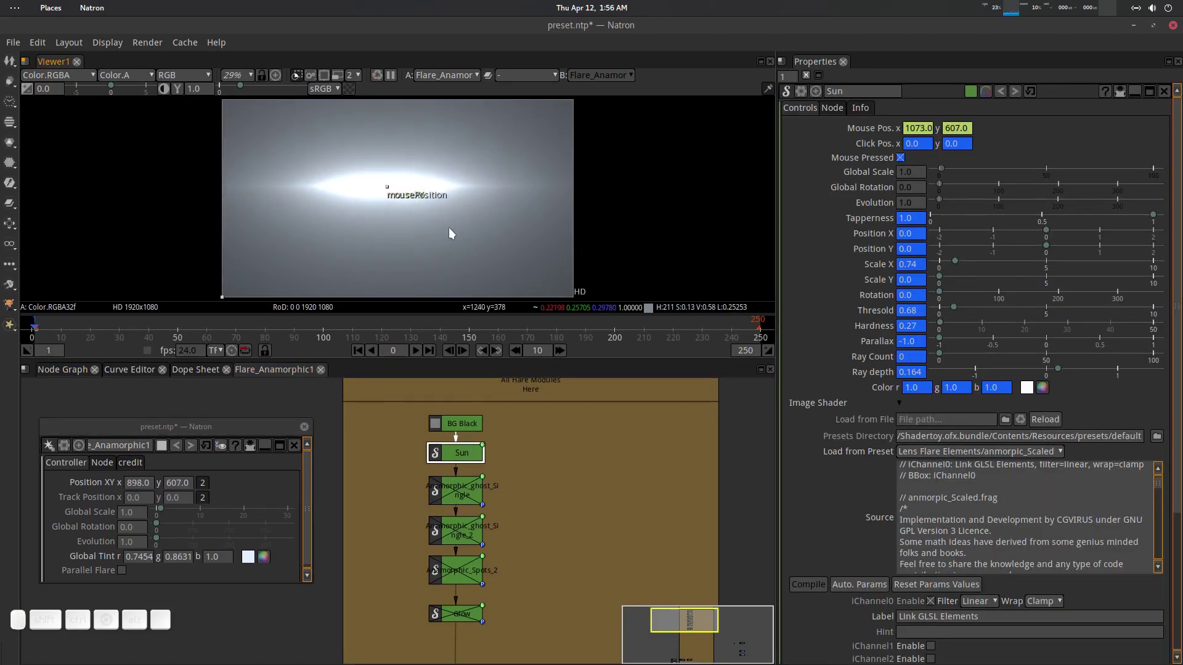
# Enable the first anamorphic ghost module, check its settings, and delete it from the flare modules.
pyautogui.click(462, 496)
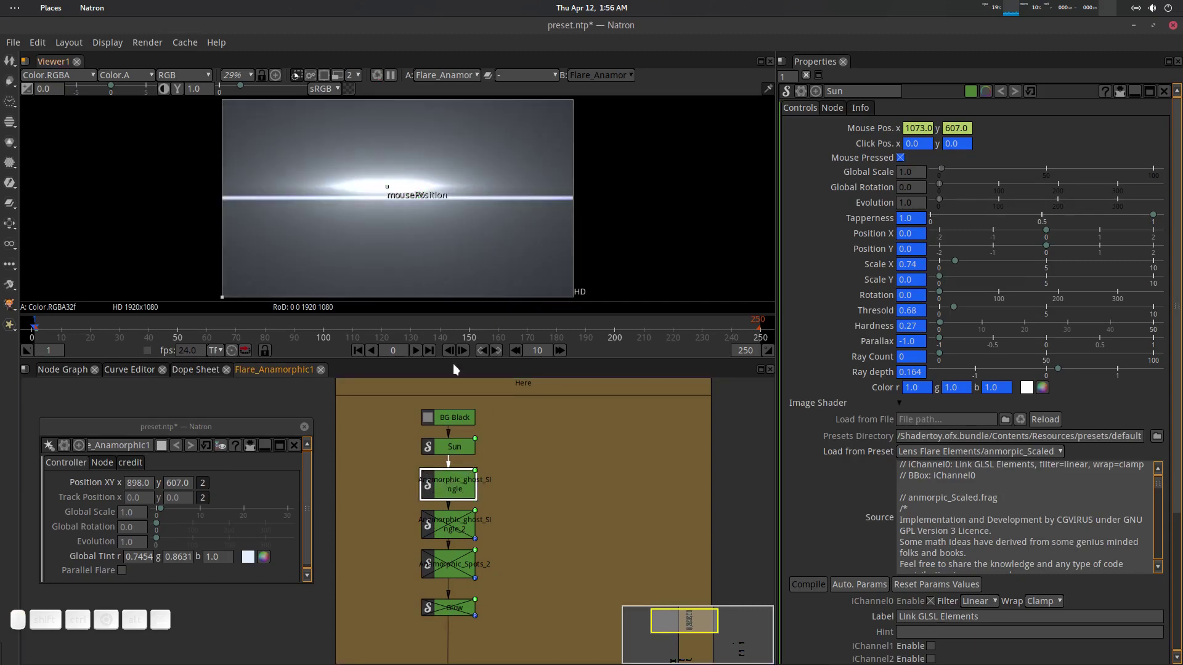
pyautogui.doubleClick(462, 485)
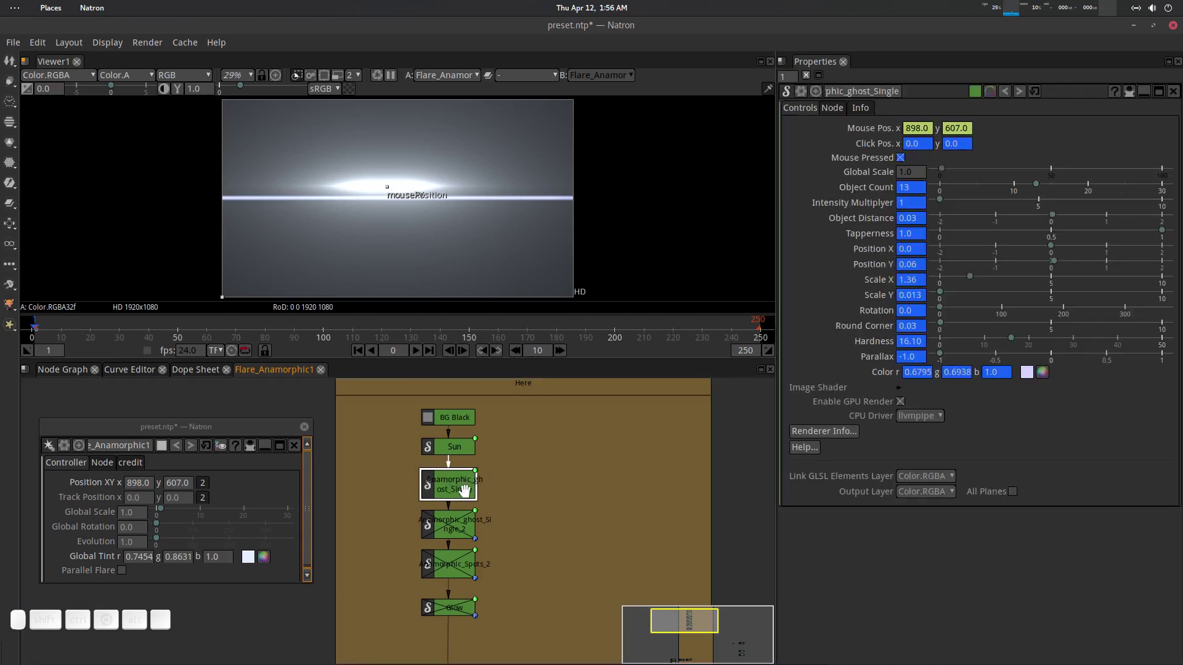
pyautogui.moveTo(463, 486); pyautogui.dragTo(458, 497)
pyautogui.press('Delete')
# Enable the second anamorphic ghost module, open its settings, and delete it.
pyautogui.press('d')
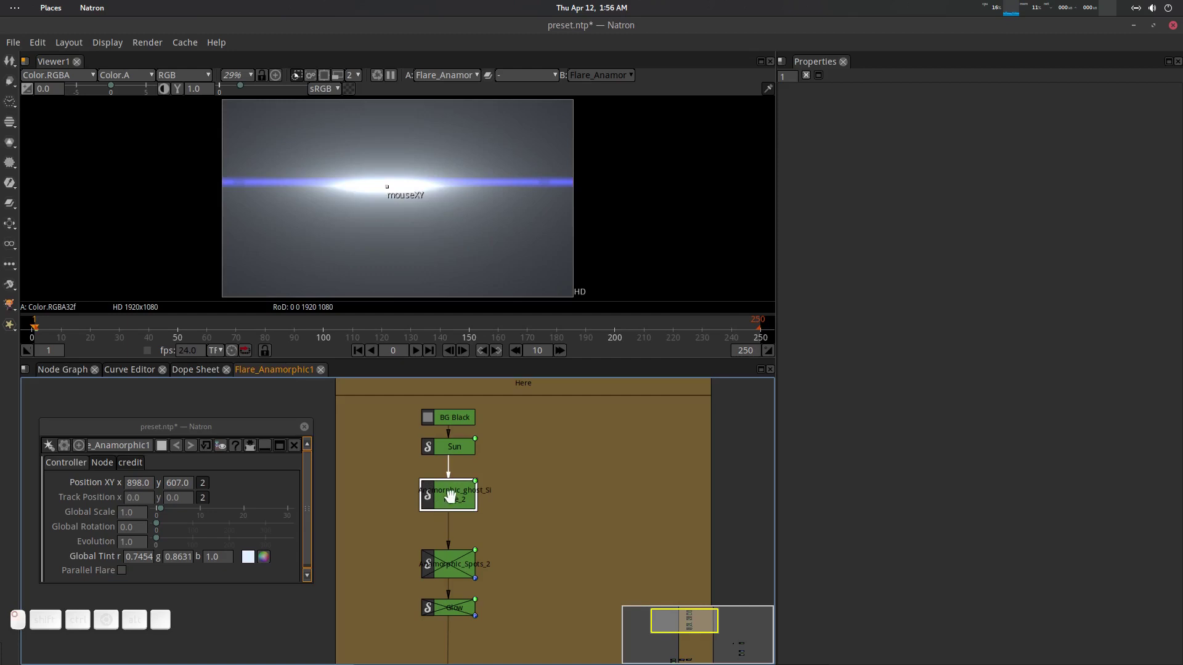
pyautogui.doubleClick(453, 502)
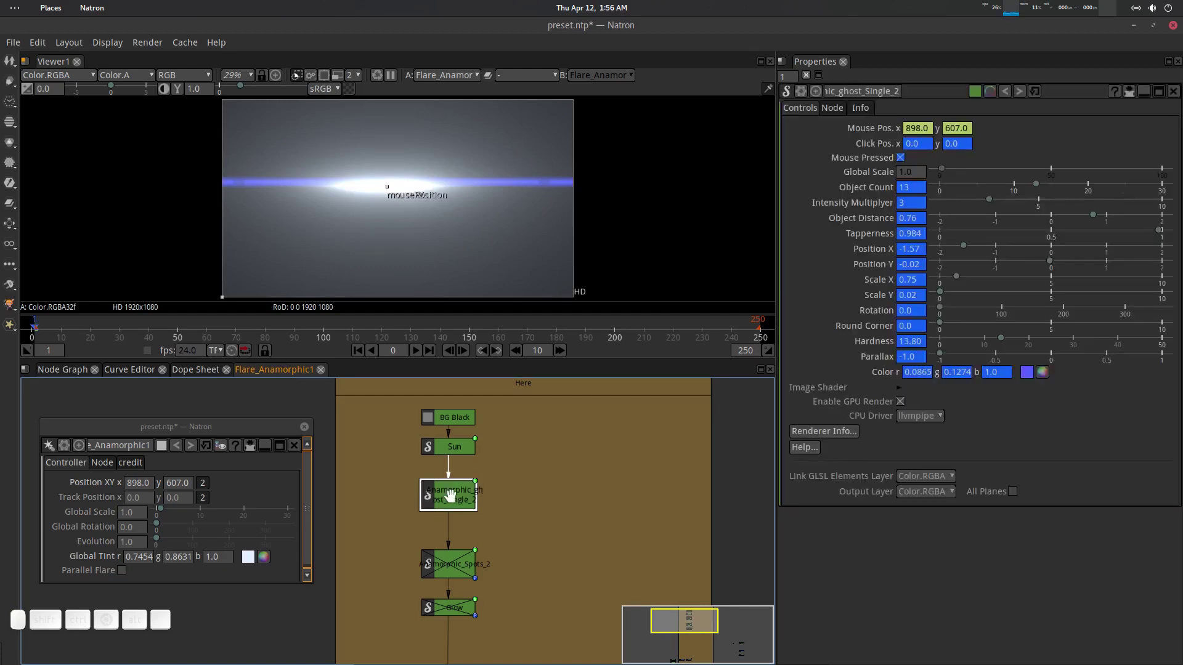
pyautogui.press('Delete')
# Place the anamorphic spots module closer below Sun, enable it with its settings open, and move the flare to about X 699, Y 530.
pyautogui.moveTo(454, 561); pyautogui.dragTo(455, 498)
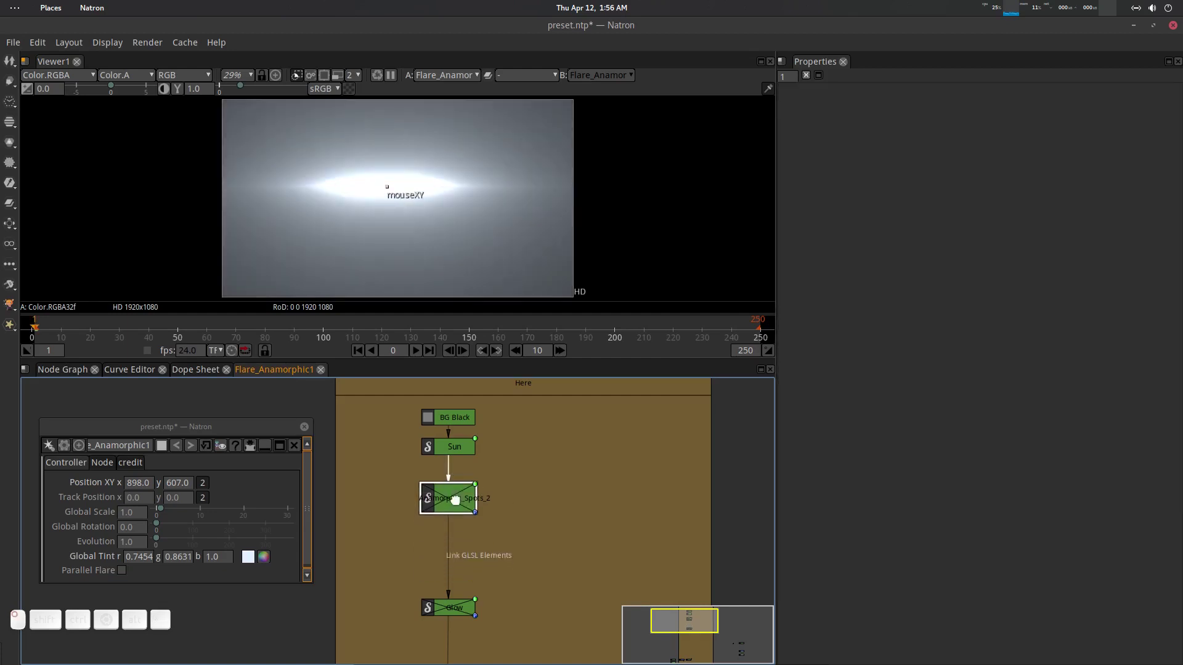
pyautogui.doubleClick(457, 500)
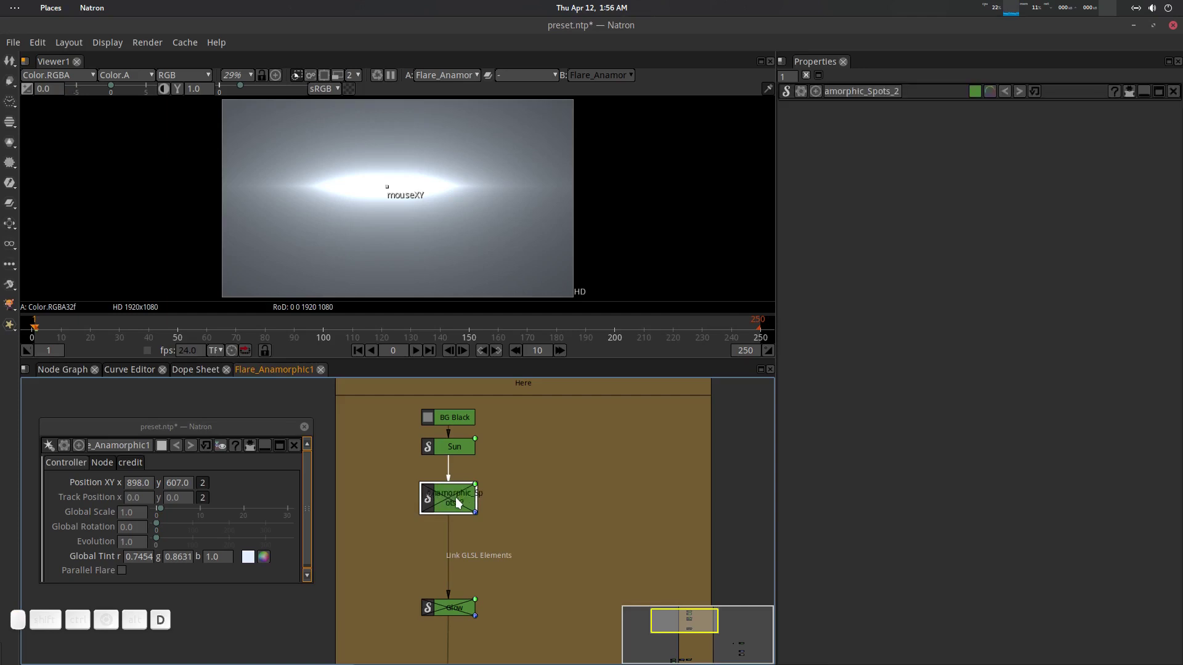
pyautogui.moveTo(387, 191); pyautogui.dragTo(349, 204)
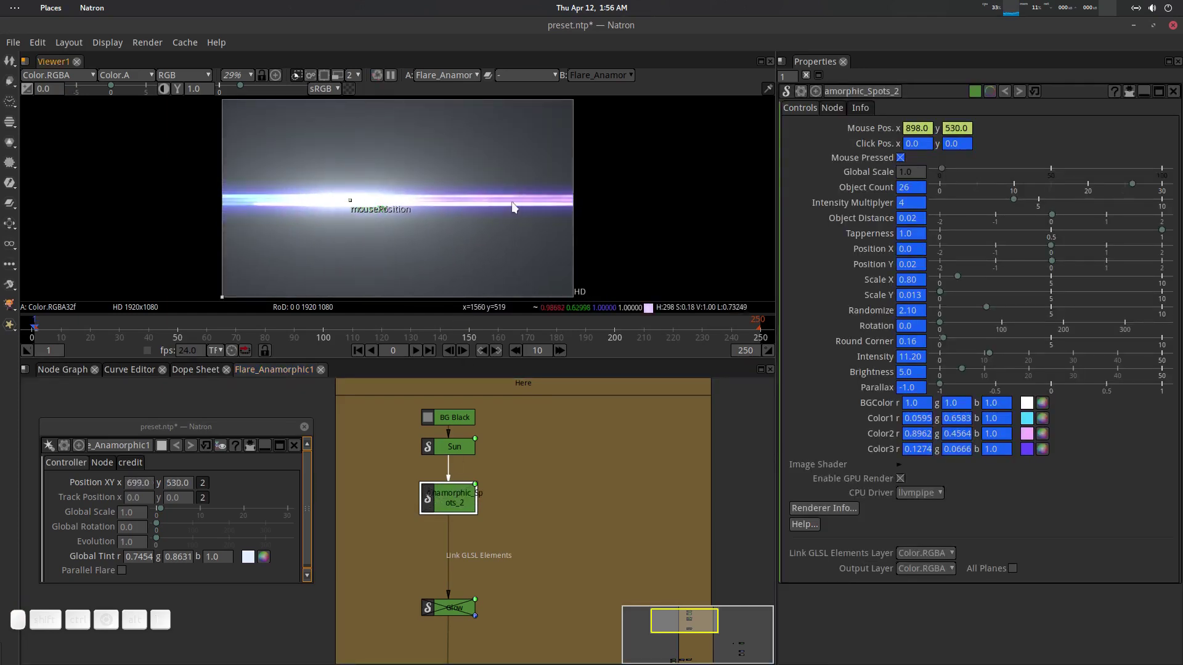
# Expand the spots module's Image Shader section, check its preset choices, and compare the flare with the reference image 1.jpg.
pyautogui.click(902, 463)
pyautogui.scroll(-3, 825, 393)
pyautogui.click(1004, 402)
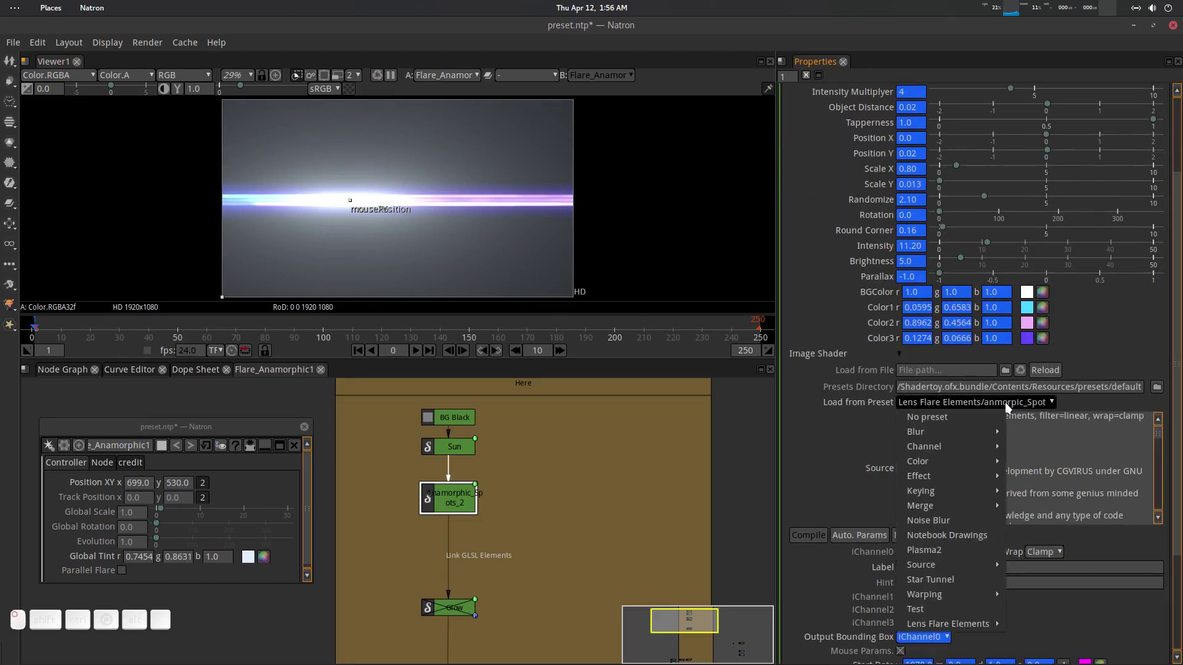
pyautogui.click(1004, 402)
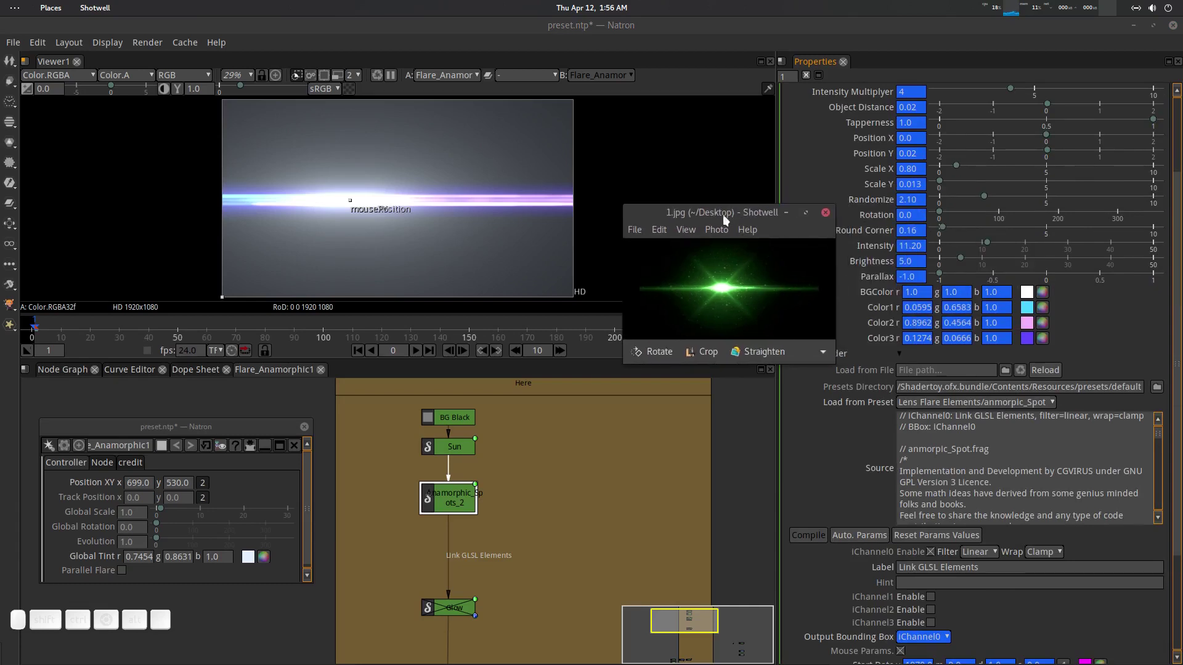
pyautogui.moveTo(722, 214); pyautogui.dragTo(1182, 247)
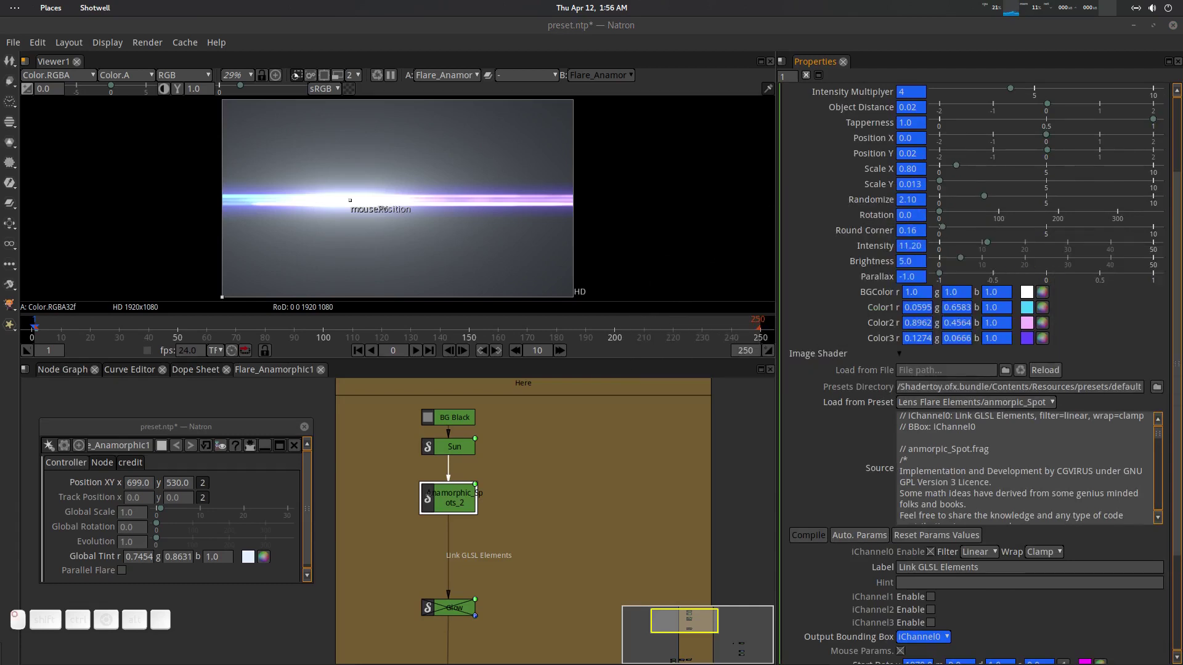
# Bring the Glow module up below the anamorphic spots module, toggle it to compare its effect, and delete it.
pyautogui.click(490, 550)
pyautogui.moveTo(456, 567); pyautogui.dragTo(456, 525)
pyautogui.press('d')
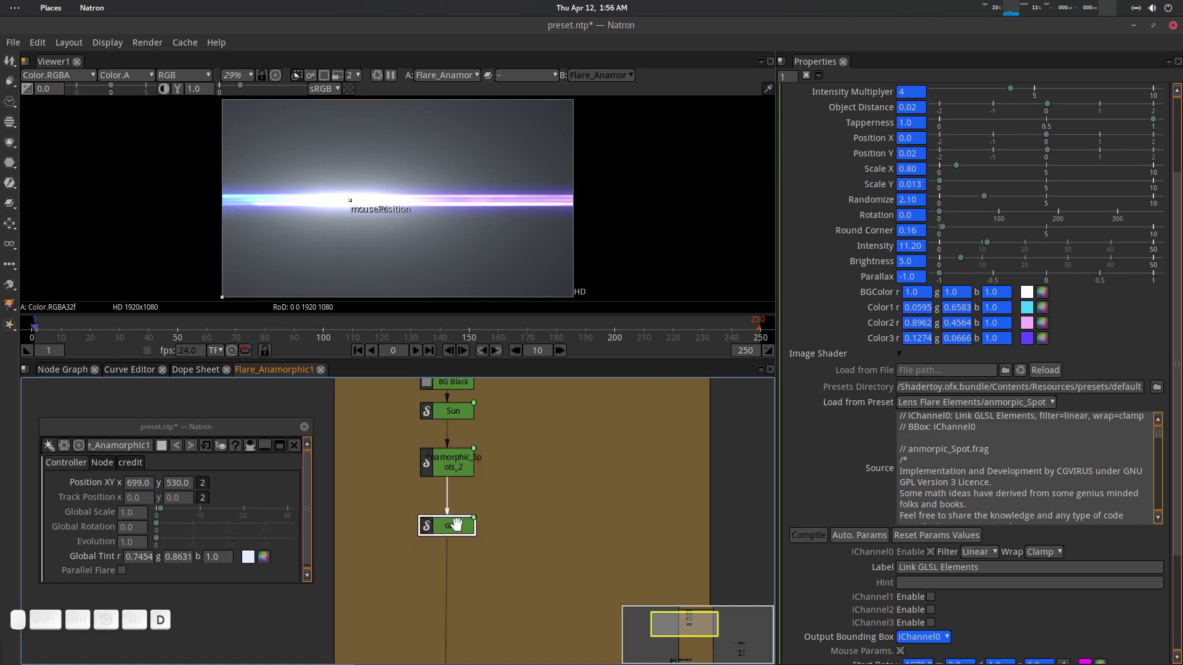
pyautogui.press('d')
pyautogui.press('d')
pyautogui.press('d')
pyautogui.press('d')
pyautogui.press('d')
pyautogui.moveTo(459, 538); pyautogui.dragTo(459, 540)
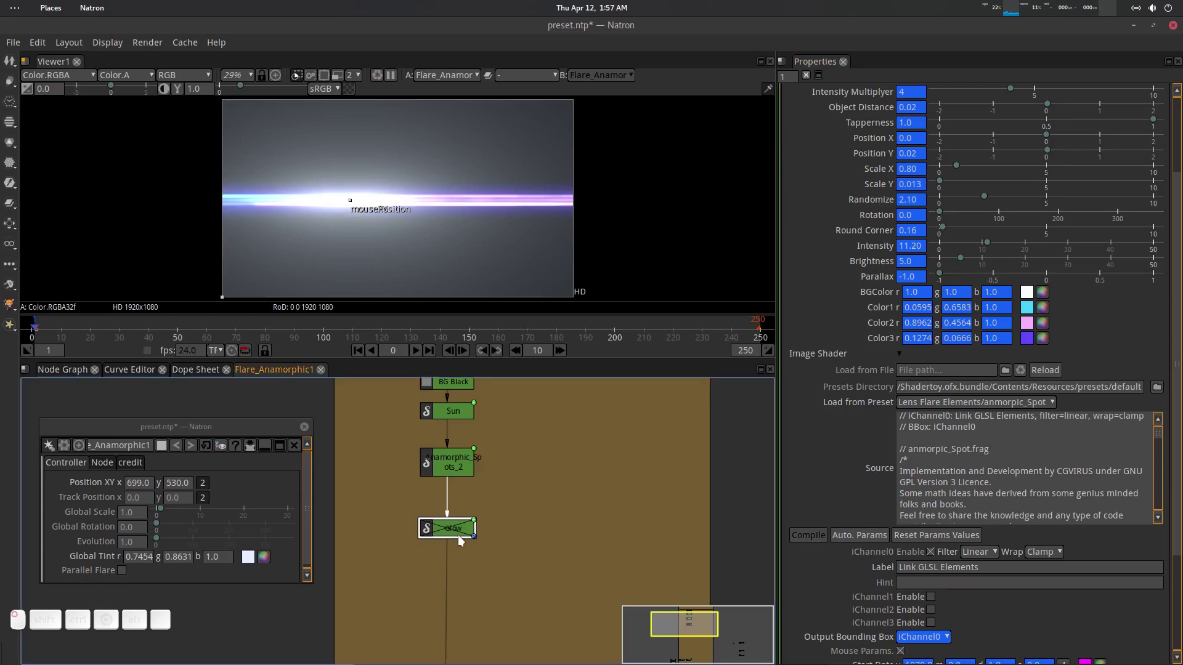
pyautogui.press('Delete')
# Move the flare to about X 750, Y 785 and space the anamorphic spots module slightly further below Sun.
pyautogui.scroll(2, 487, 483)
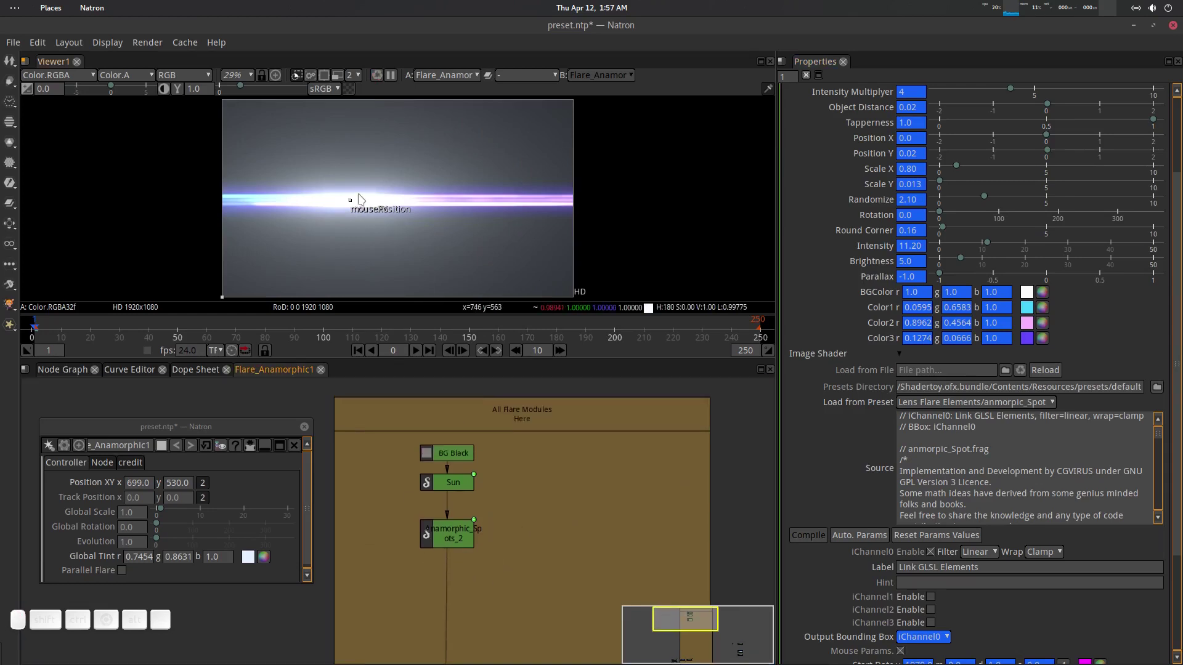
pyautogui.click(360, 154)
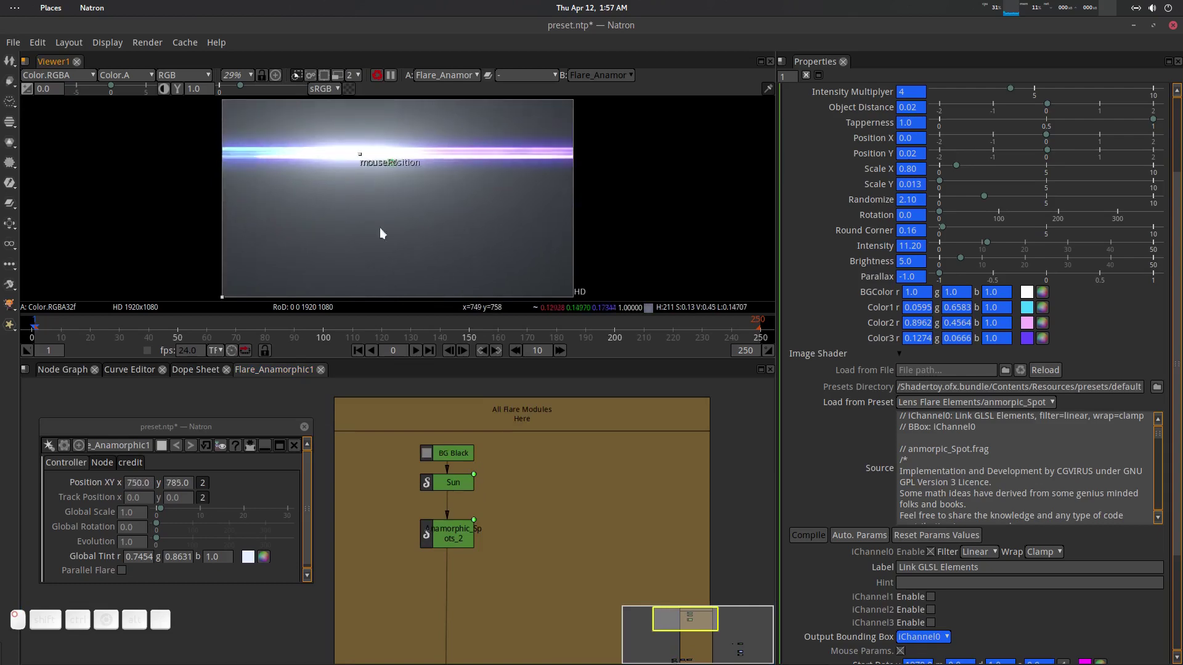
pyautogui.scroll(-1, 495, 506)
pyautogui.moveTo(447, 506)
pyautogui.mouseDown()
pyautogui.moveTo(447, 487)
pyautogui.moveTo(446, 524)
pyautogui.mouseUp()
# Open the Sun module's settings and remove the animation on all its parameters.
pyautogui.click(451, 456)
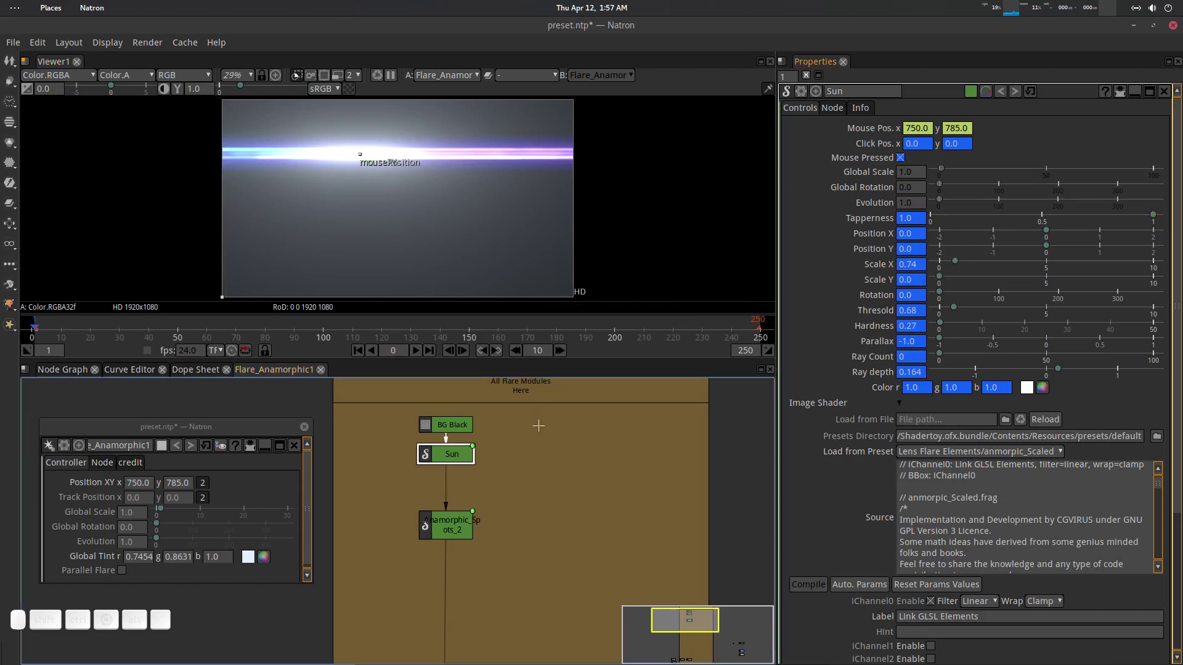
pyautogui.moveTo(537, 474); pyautogui.dragTo(547, 470)
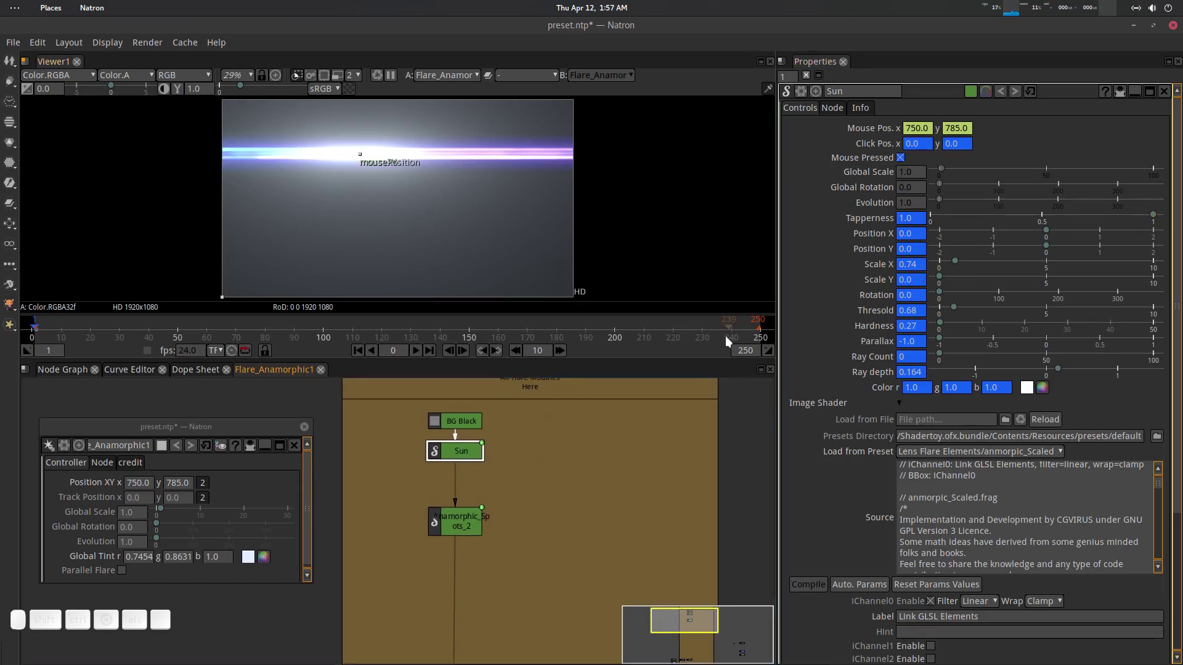
pyautogui.click(803, 94)
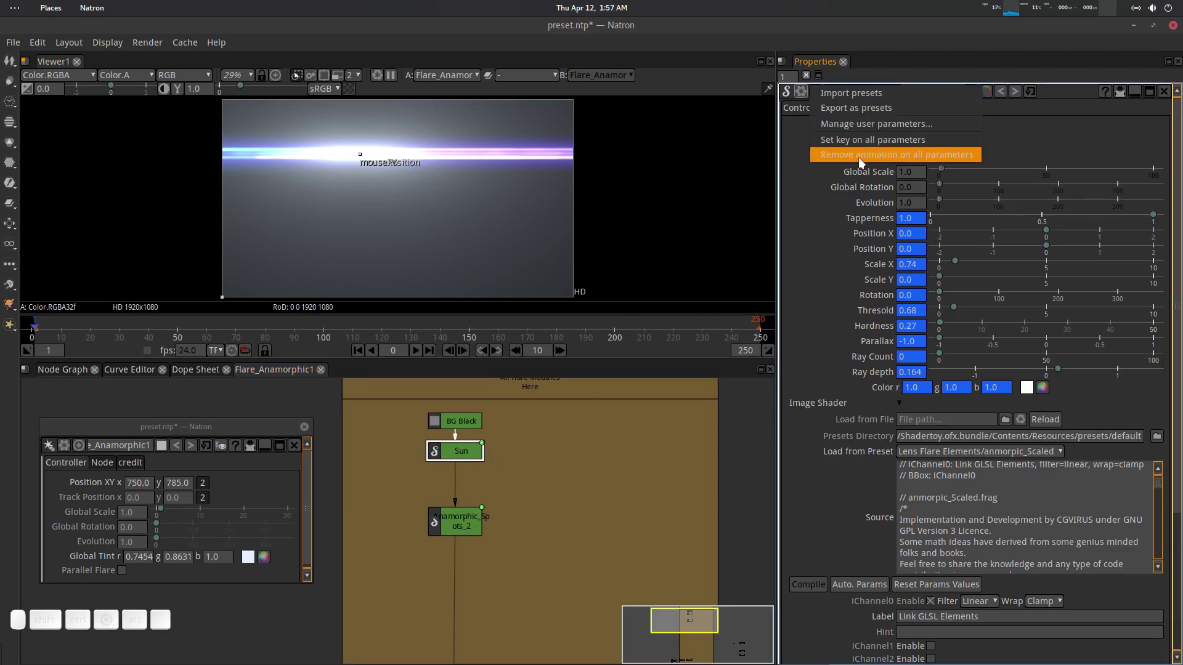
pyautogui.click(958, 158)
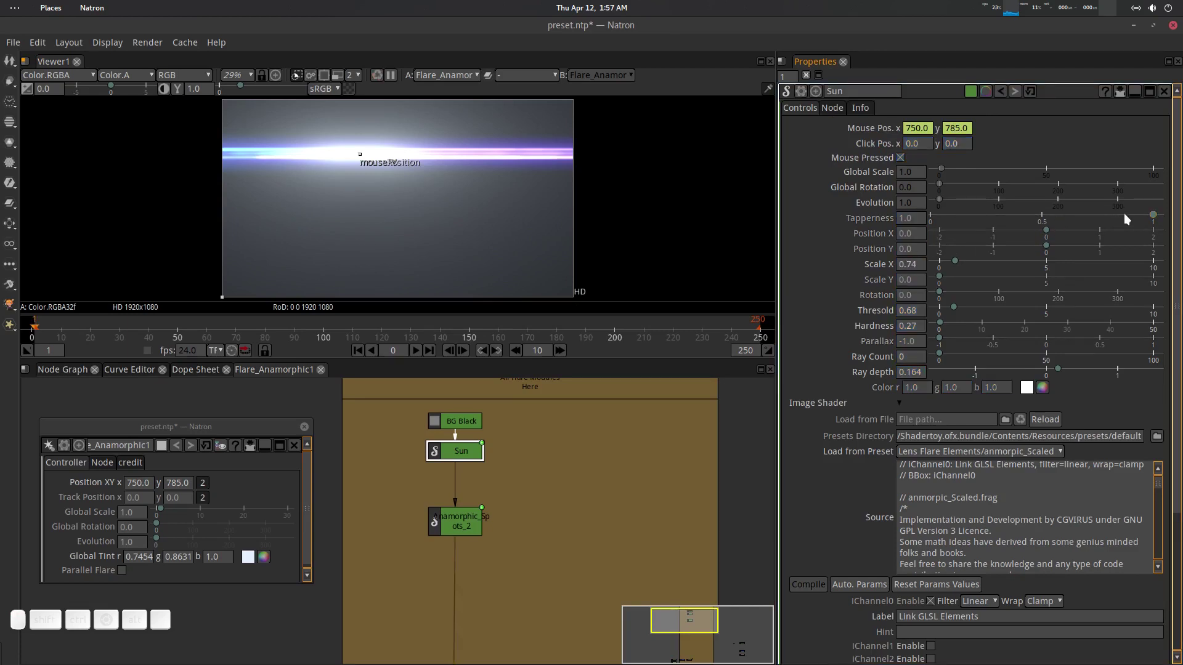
# Set Sun's Tapperness to 0.951, Scale X 0.62, Thresold 0.71, Ray Count 5 and Ray depth 0.121, with the flare at X 947, Y 649.
pyautogui.moveTo(1124, 215)
pyautogui.mouseDown()
pyautogui.moveTo(1086, 218)
pyautogui.moveTo(1145, 219)
pyautogui.mouseUp()
pyautogui.scroll(-2, 463, 219)
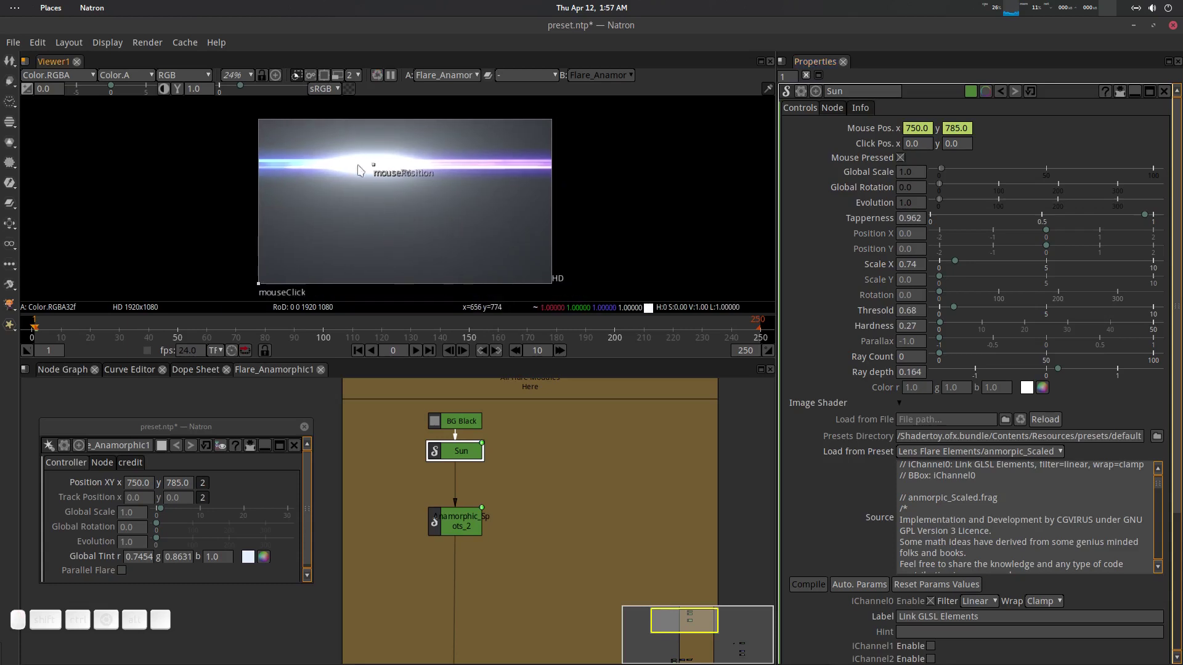
pyautogui.moveTo(373, 165); pyautogui.dragTo(385, 192)
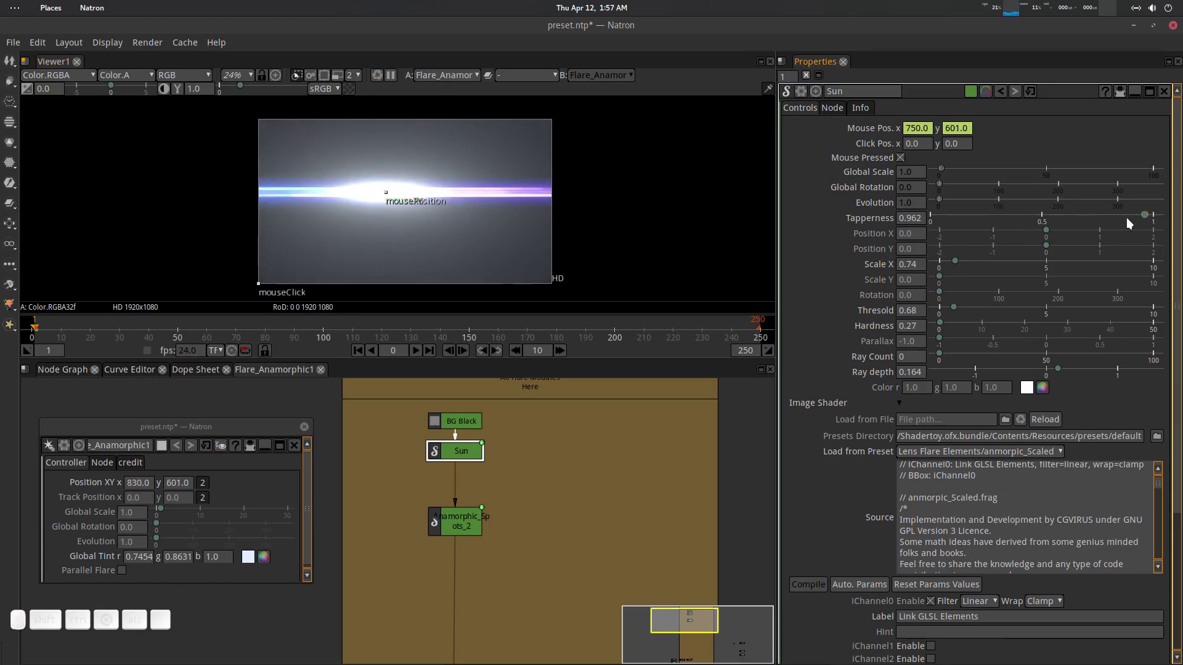
pyautogui.moveTo(1126, 215)
pyautogui.mouseDown()
pyautogui.moveTo(1115, 213)
pyautogui.moveTo(1137, 214)
pyautogui.mouseUp()
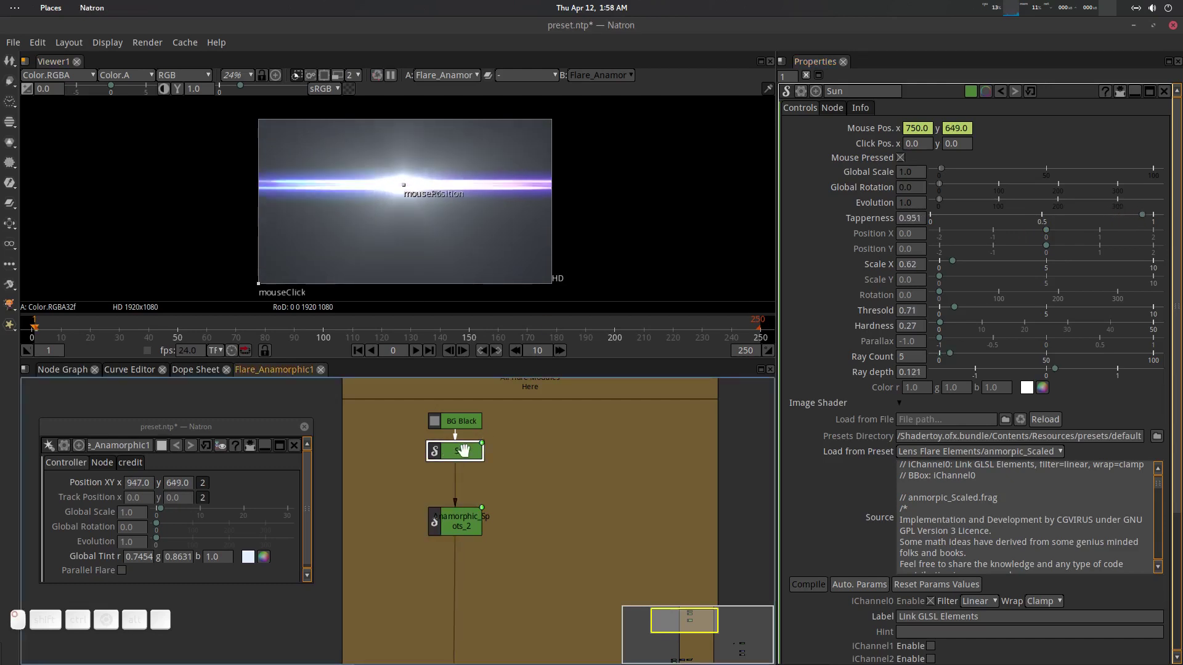
# Set the Sun module's Tapperness to about 0.932 and its Ray Count to 4.
pyautogui.click(915, 220)
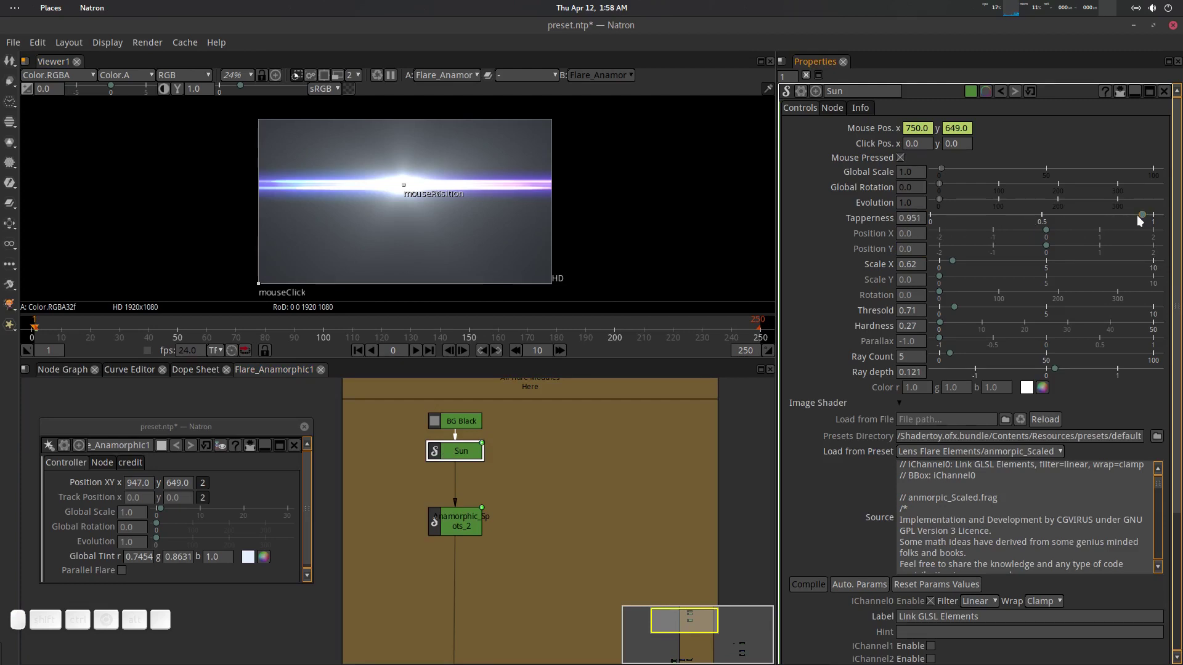
pyautogui.moveTo(1142, 220)
pyautogui.mouseDown()
pyautogui.moveTo(1153, 215)
pyautogui.moveTo(1140, 221)
pyautogui.mouseUp()
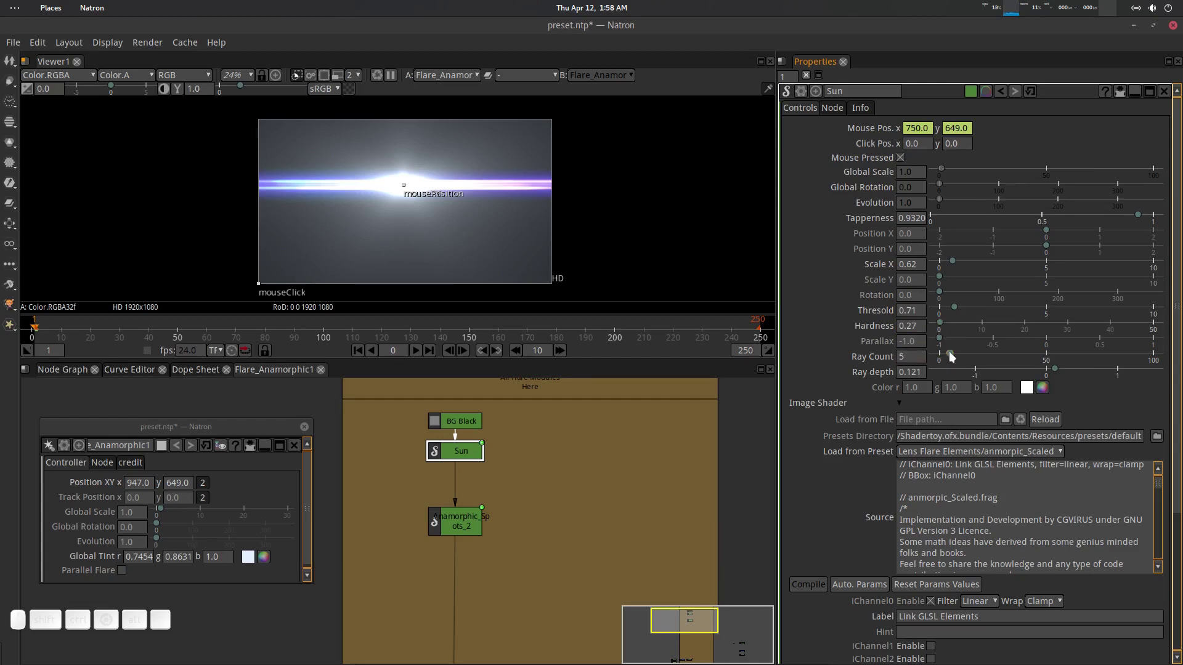
pyautogui.moveTo(949, 352); pyautogui.dragTo(949, 363)
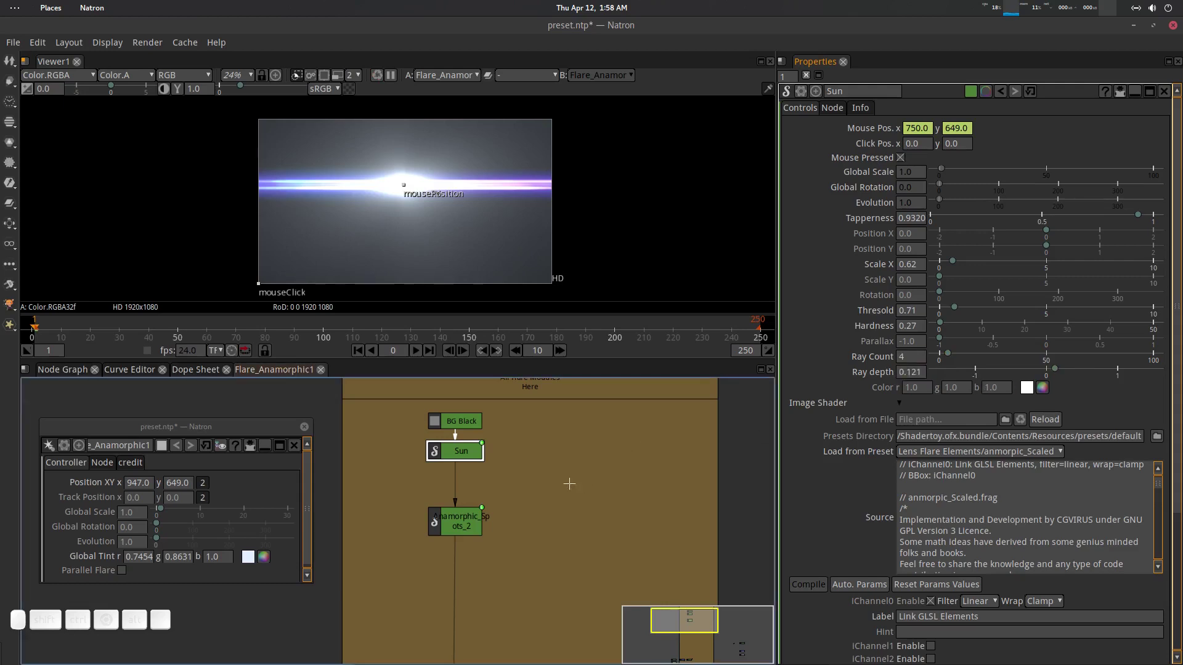
# Bring up the reference image 1.jpg and compare its green flare with the current render.
pyautogui.moveTo(553, 481); pyautogui.dragTo(564, 481)
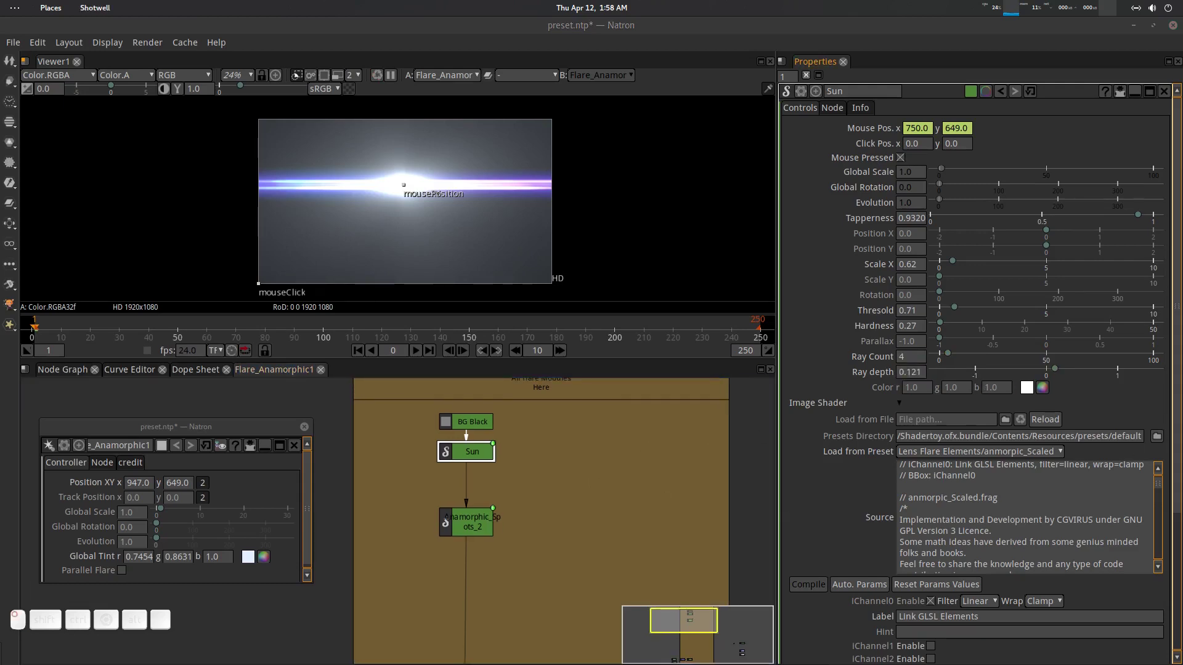
pyautogui.moveTo(733, 305); pyautogui.dragTo(733, 305)
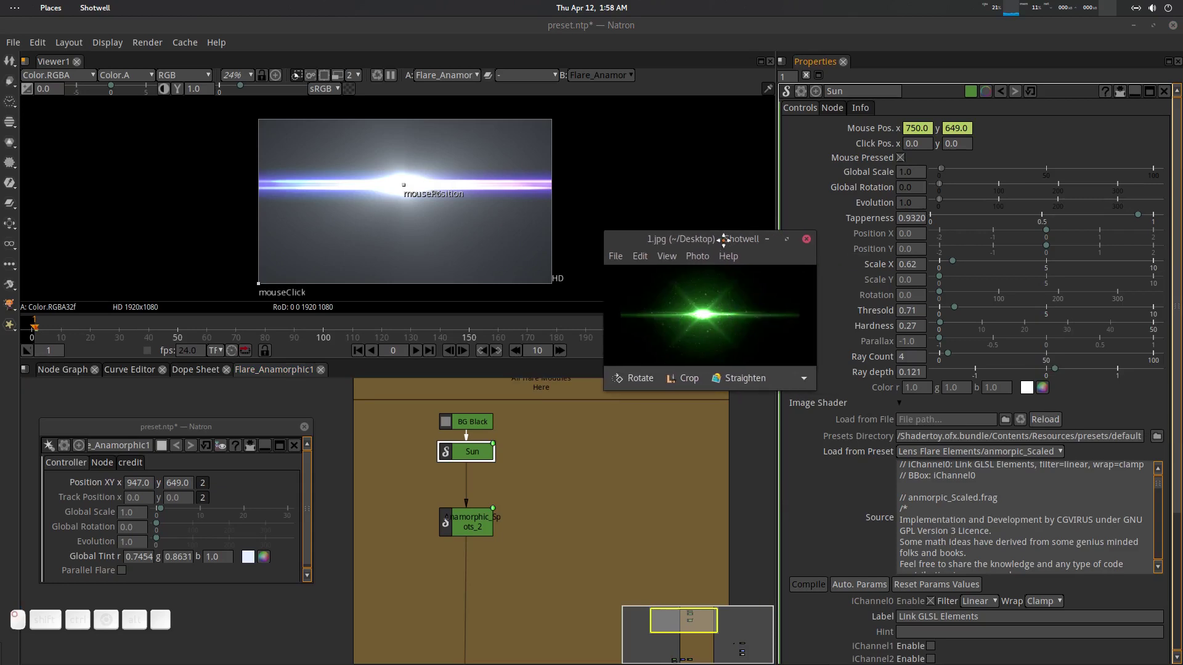
pyautogui.moveTo(724, 239); pyautogui.dragTo(730, 273)
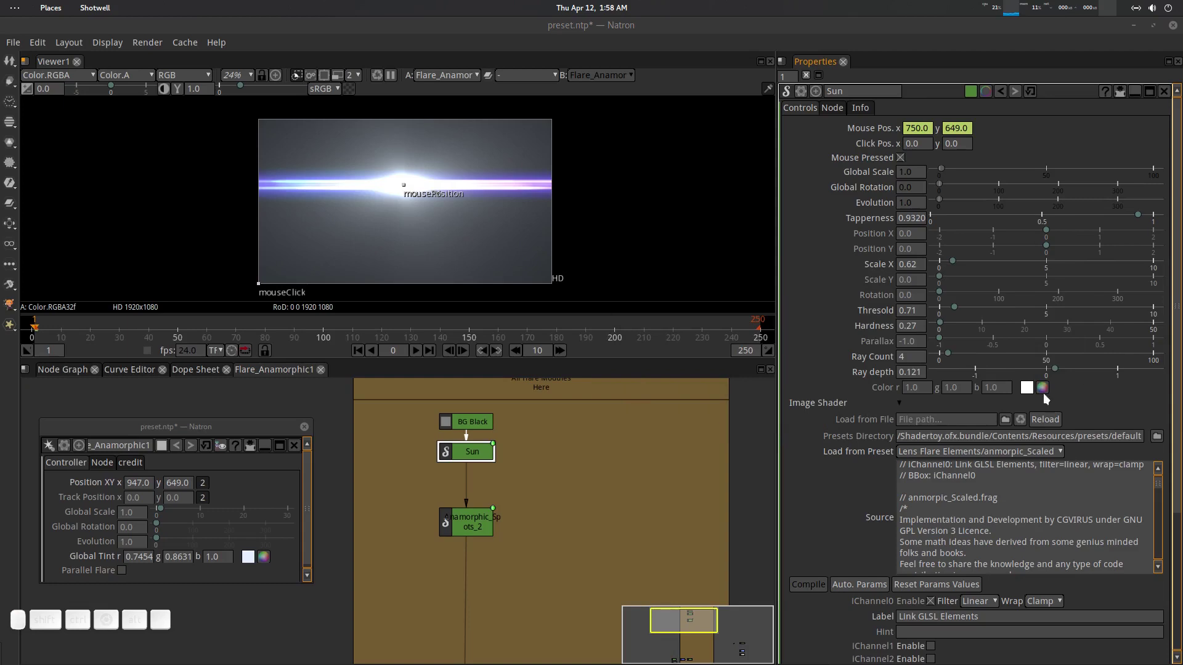
pyautogui.click(478, 453)
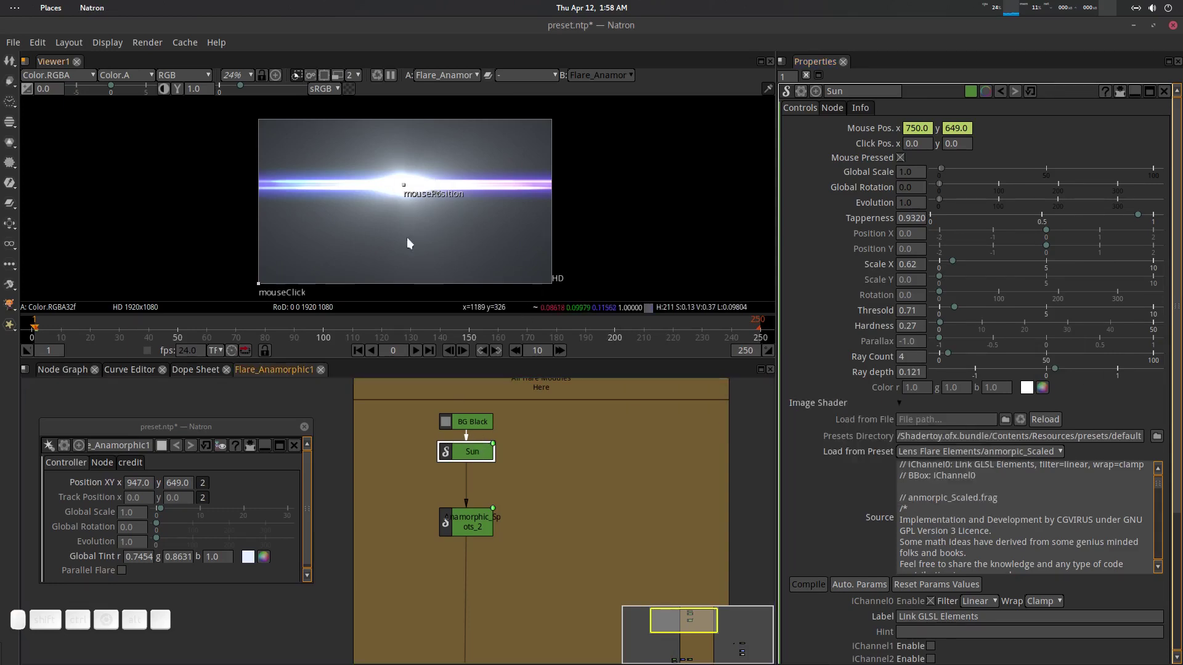
pyautogui.click(918, 373)
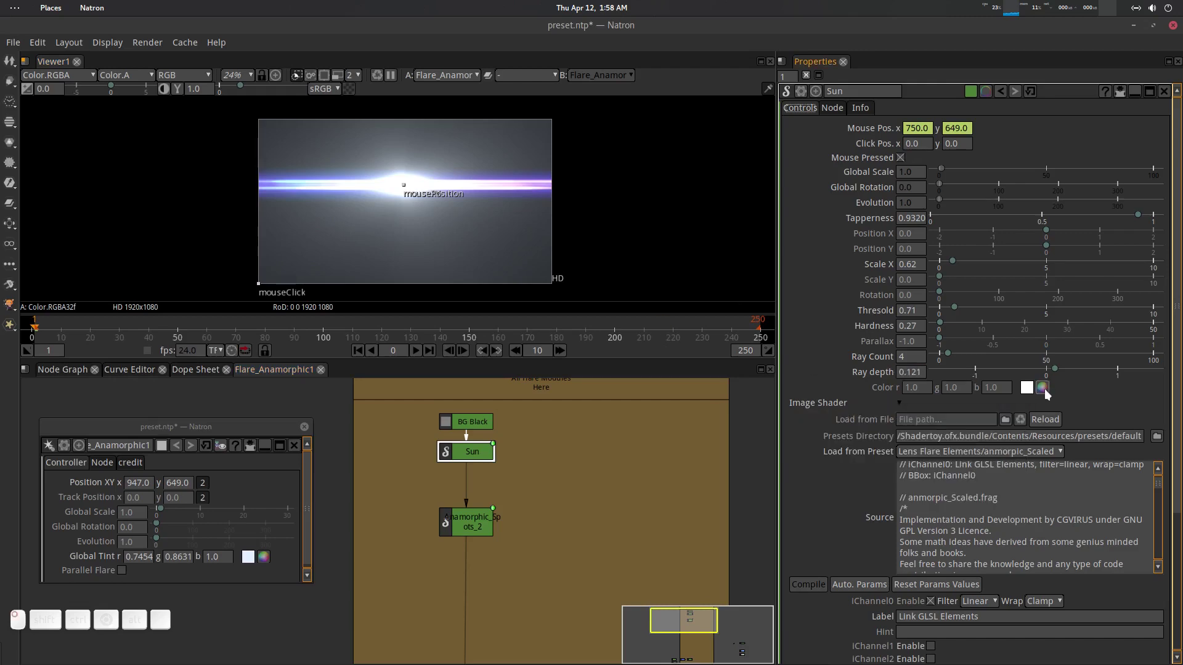
pyautogui.click(1042, 388)
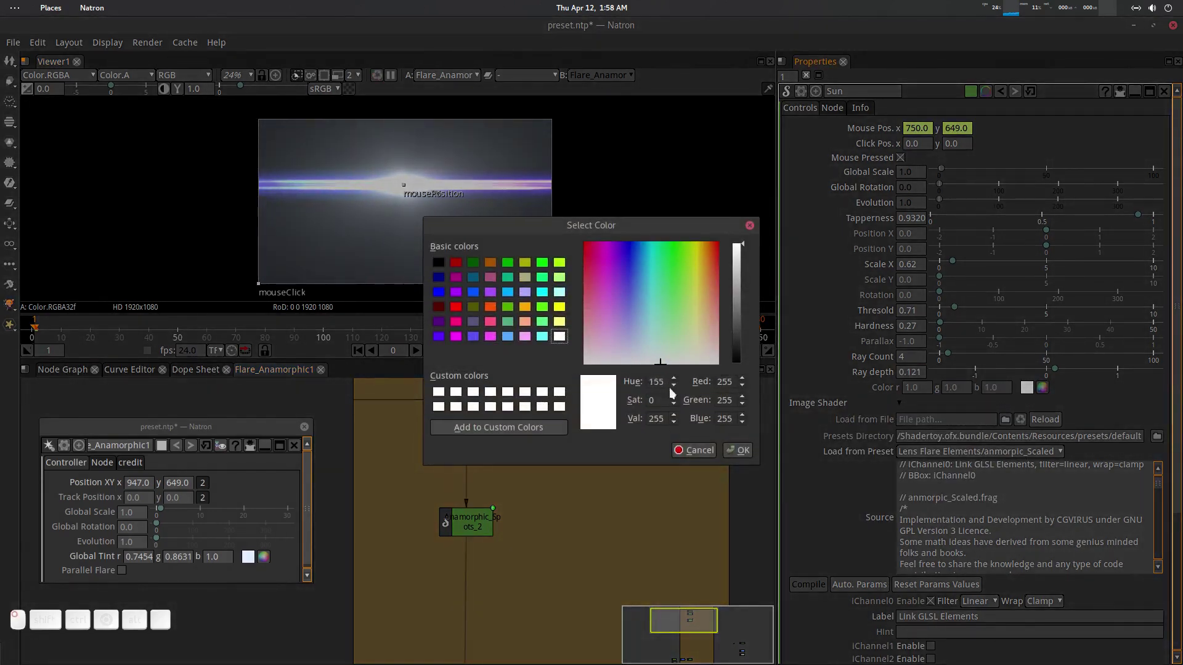
pyautogui.click(741, 450)
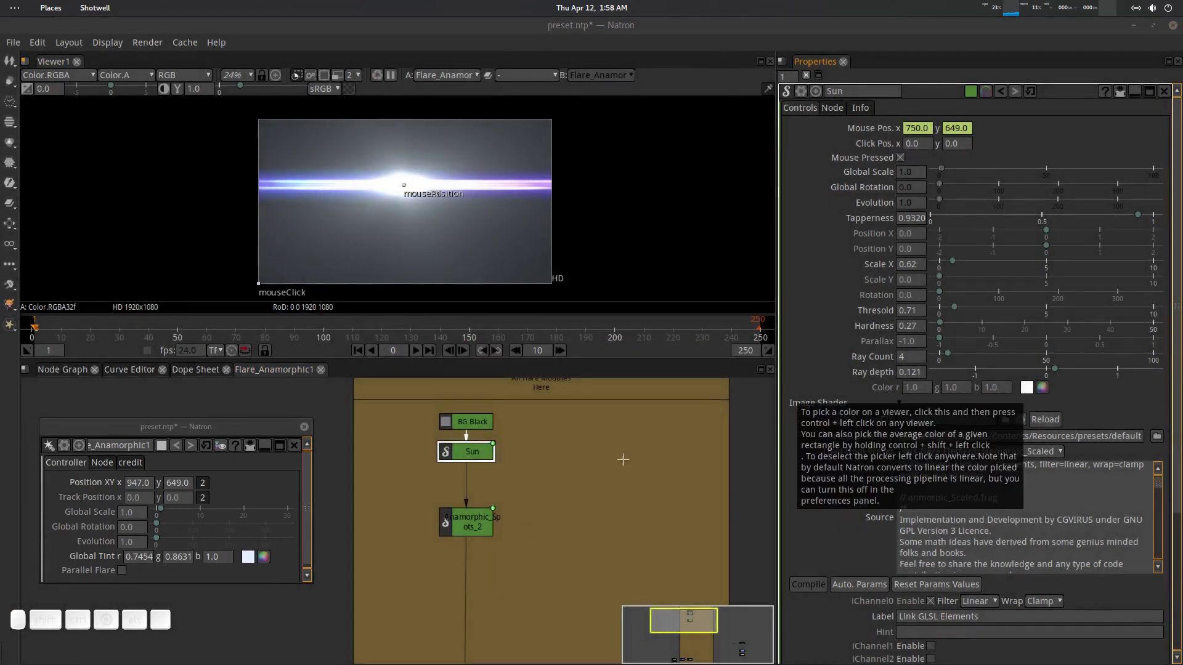
# Try a pale green Global Tint on the whole flare group.
pyautogui.click(264, 558)
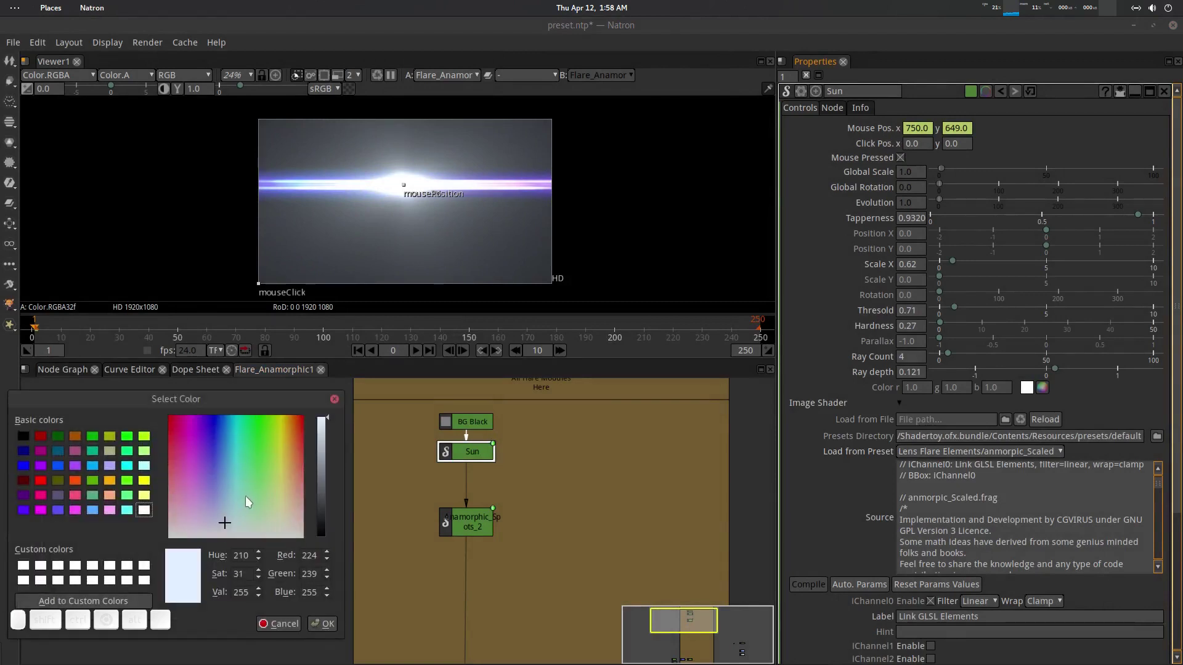
pyautogui.click(278, 624)
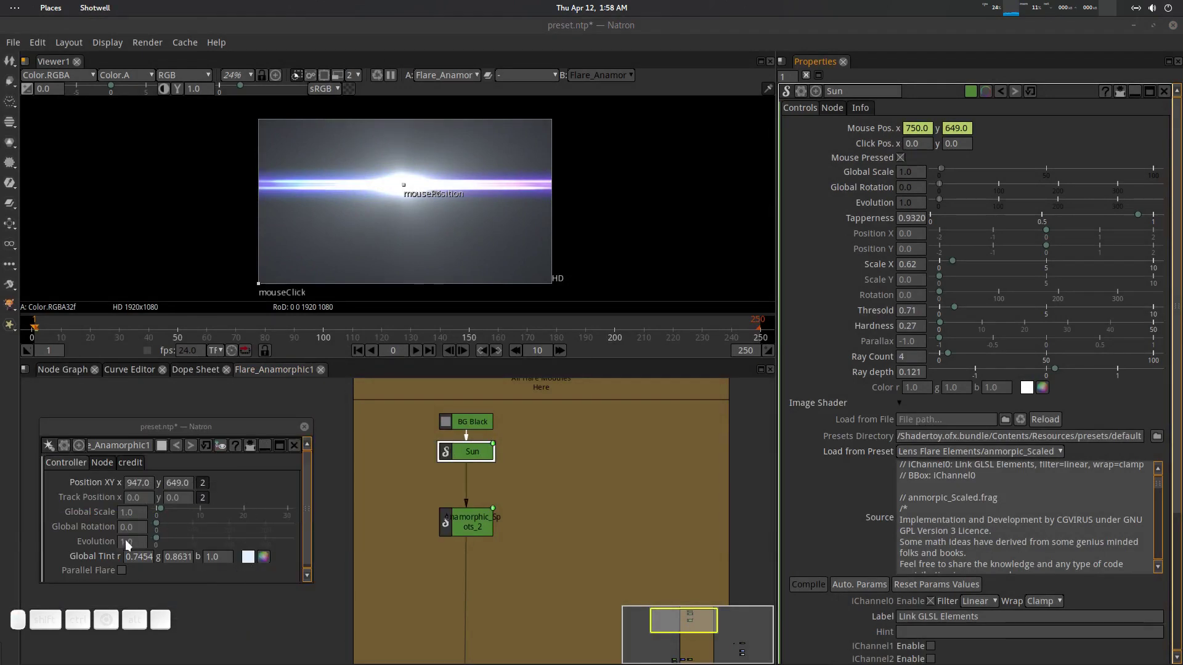
pyautogui.click(263, 558)
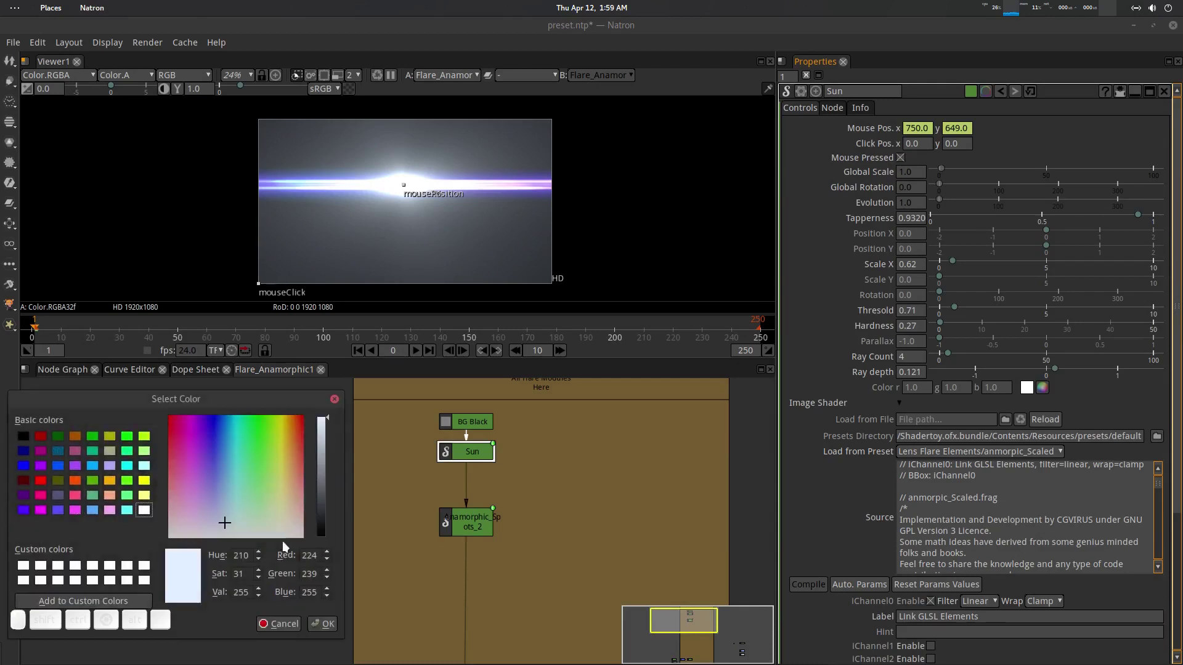
pyautogui.moveTo(245, 508)
pyautogui.mouseDown()
pyautogui.moveTo(242, 494)
pyautogui.moveTo(275, 496)
pyautogui.moveTo(243, 498)
pyautogui.moveTo(262, 503)
pyautogui.mouseUp()
pyautogui.click(279, 623)
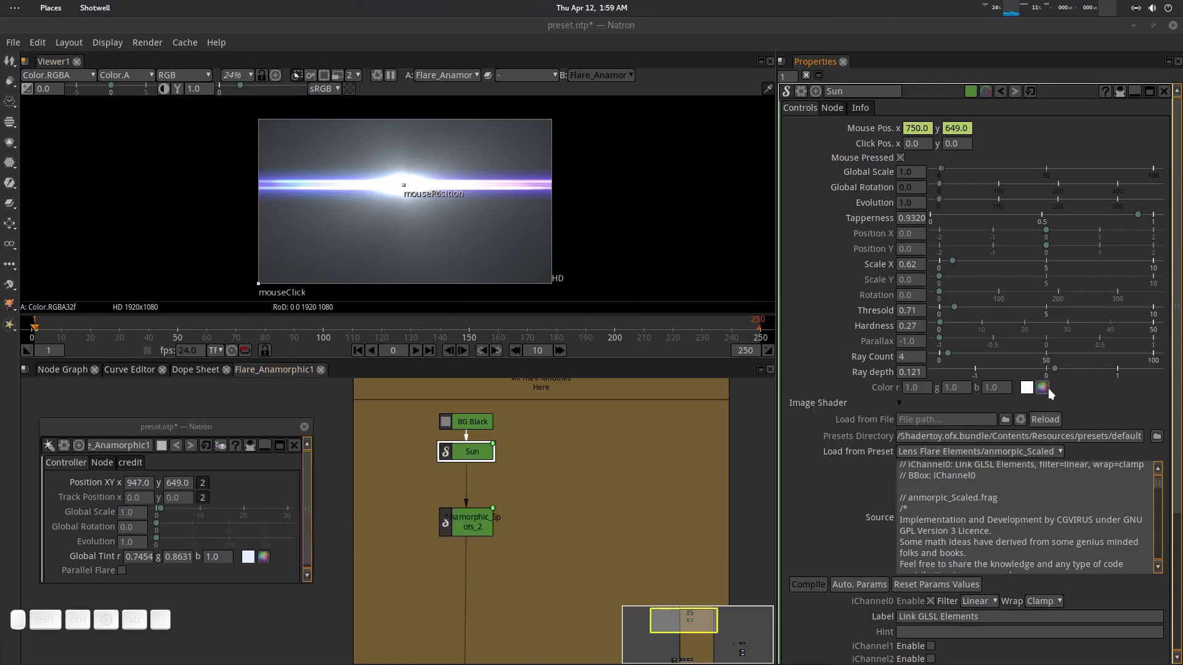
# Try a light green Color of RGB 115, 255, 127 on the Sun module.
pyautogui.click(1045, 390)
pyautogui.click(670, 297)
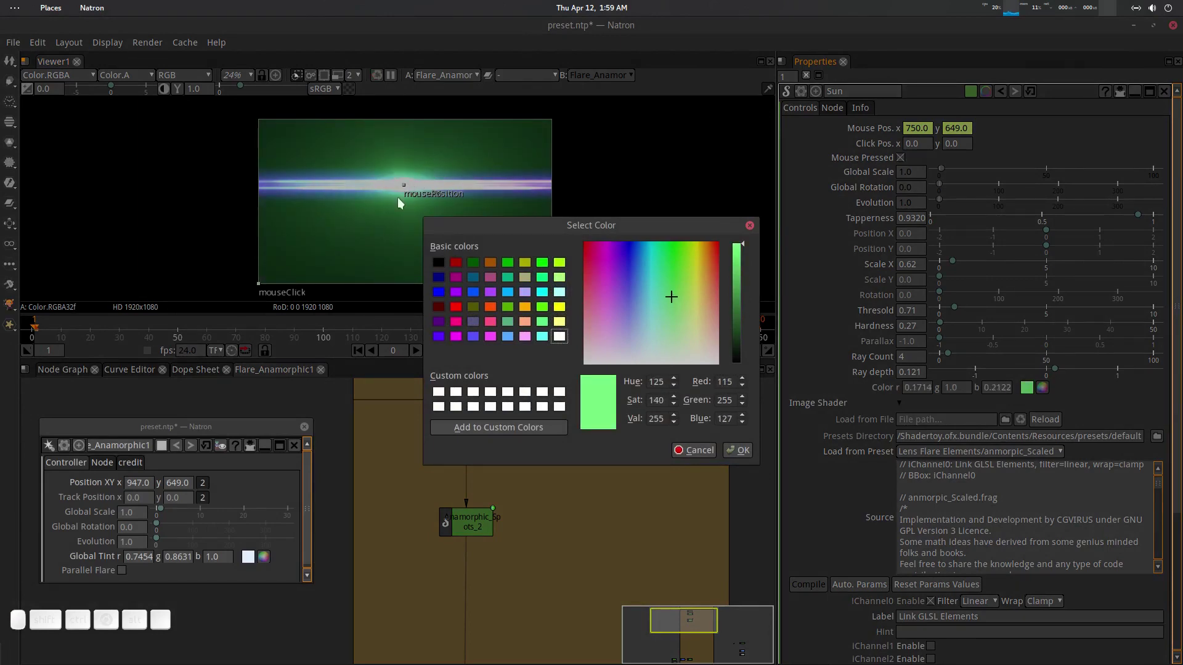
pyautogui.click(737, 450)
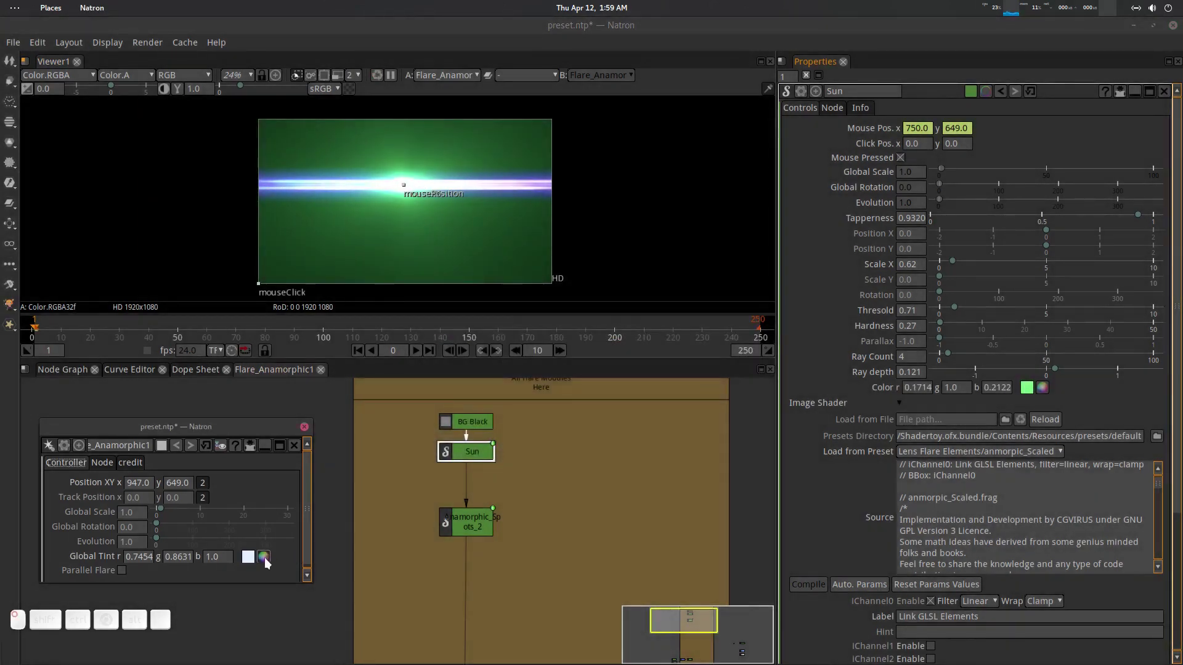
# Try a green Global Tint on the flare group over the green Sun module.
pyautogui.click(263, 557)
pyautogui.moveTo(258, 459); pyautogui.dragTo(260, 491)
pyautogui.click(278, 624)
# Return the Sun module's Color to white.
pyautogui.click(1042, 388)
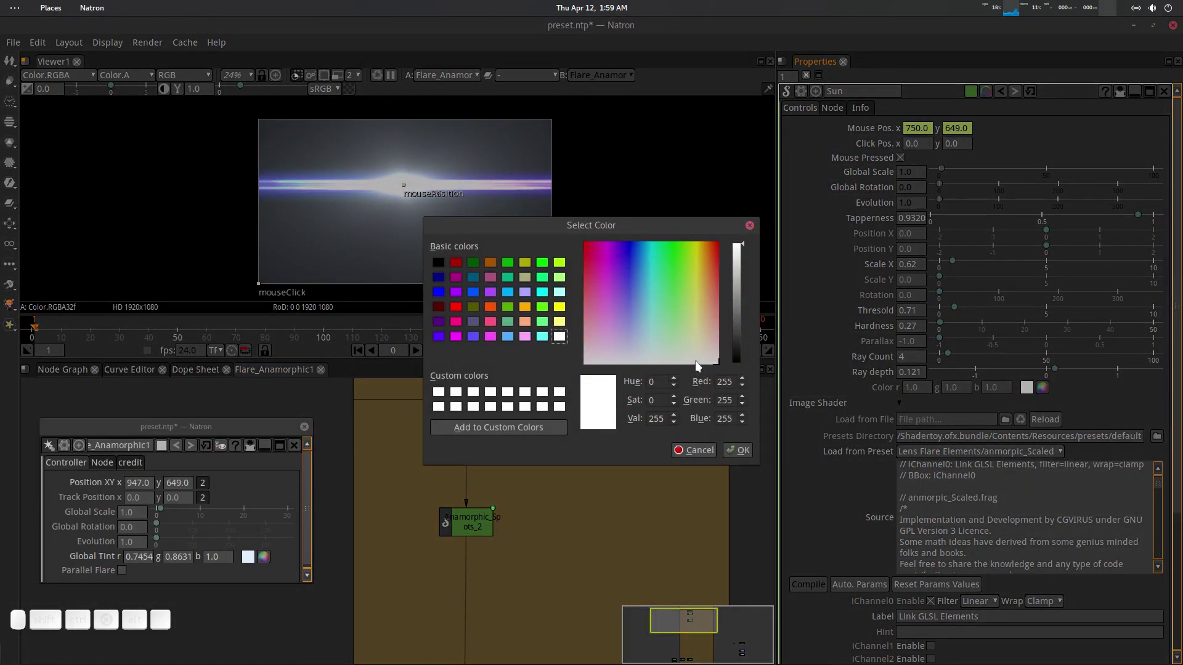
pyautogui.click(608, 385)
pyautogui.click(739, 450)
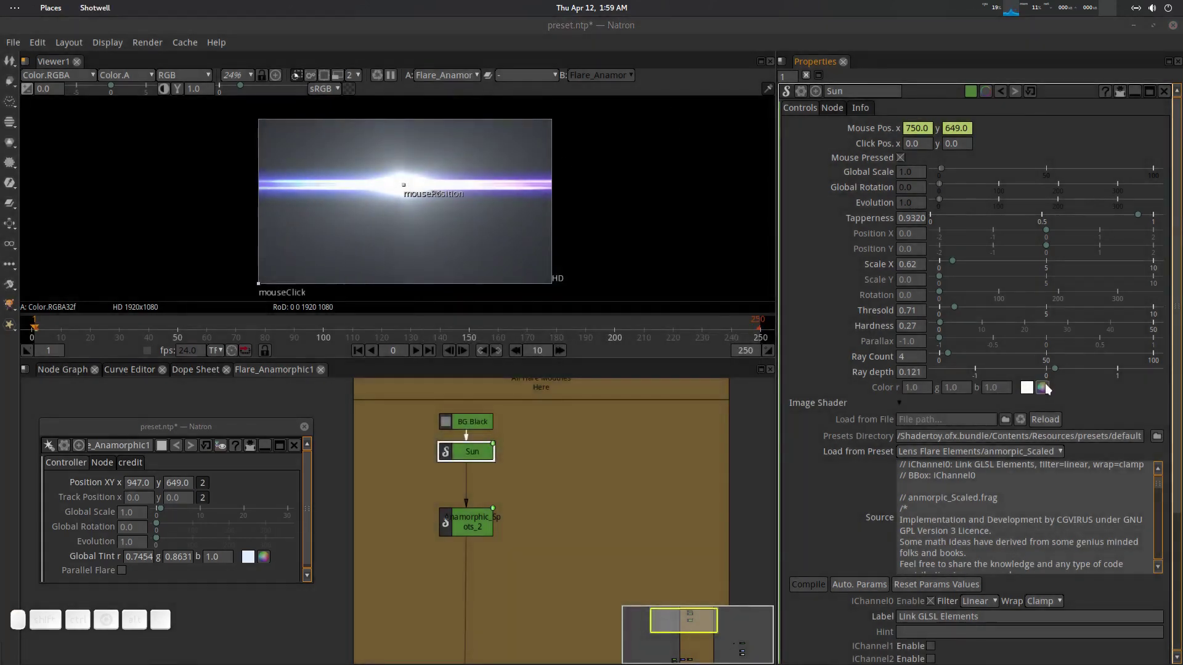
# Try a Global Tint of about RGB 189, 255, 239 on the flare group with Sun white.
pyautogui.click(264, 557)
pyautogui.moveTo(238, 513)
pyautogui.mouseDown()
pyautogui.moveTo(257, 502)
pyautogui.moveTo(242, 506)
pyautogui.mouseUp()
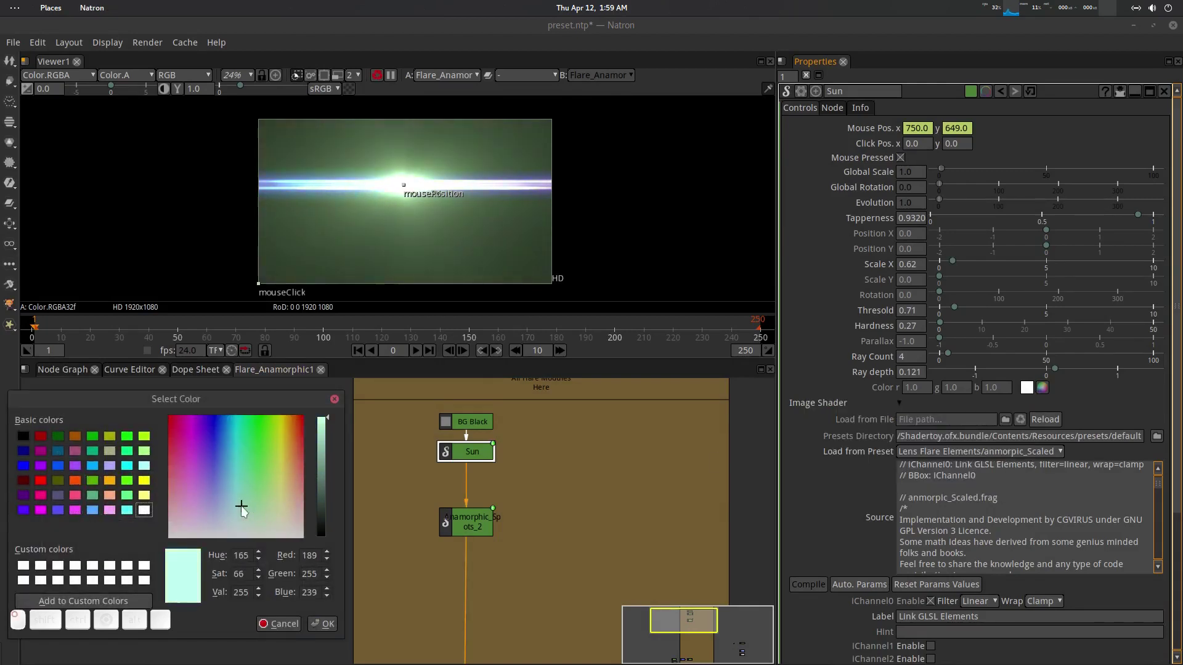
pyautogui.click(280, 624)
# With the flare at X 1056, Y 629, place the Anamorphic_Spots_2 node directly beneath Sun and remove the animation on all its parameters.
pyautogui.moveTo(408, 188); pyautogui.dragTo(470, 277)
pyautogui.moveTo(466, 524); pyautogui.dragTo(467, 497)
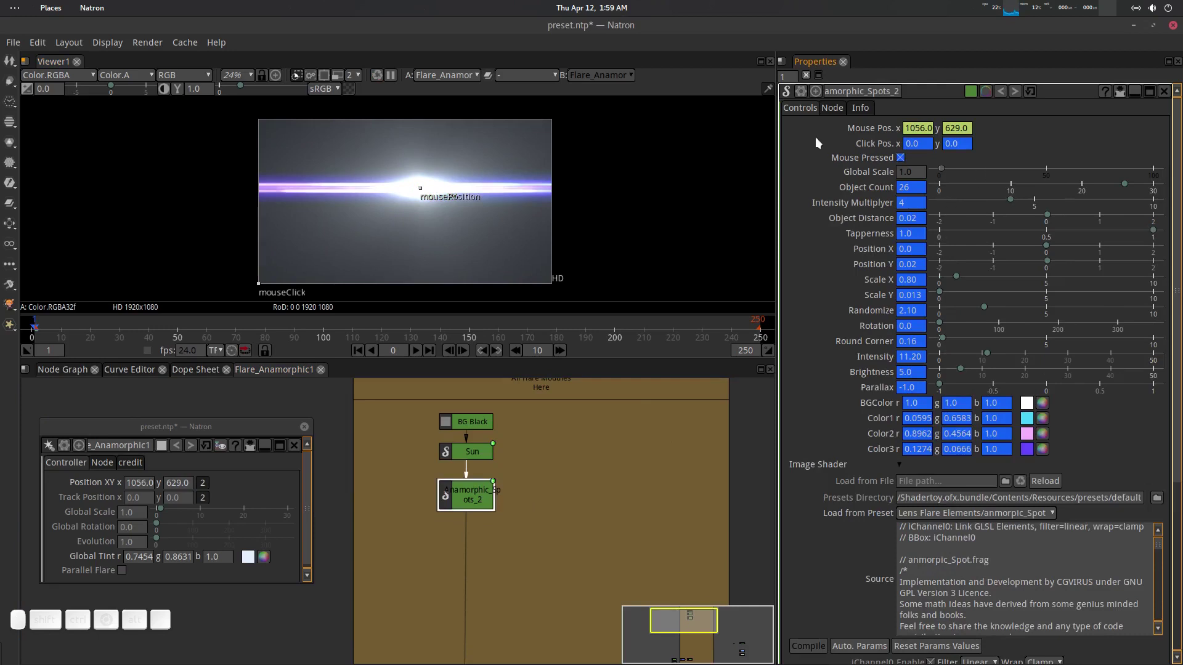
pyautogui.click(807, 94)
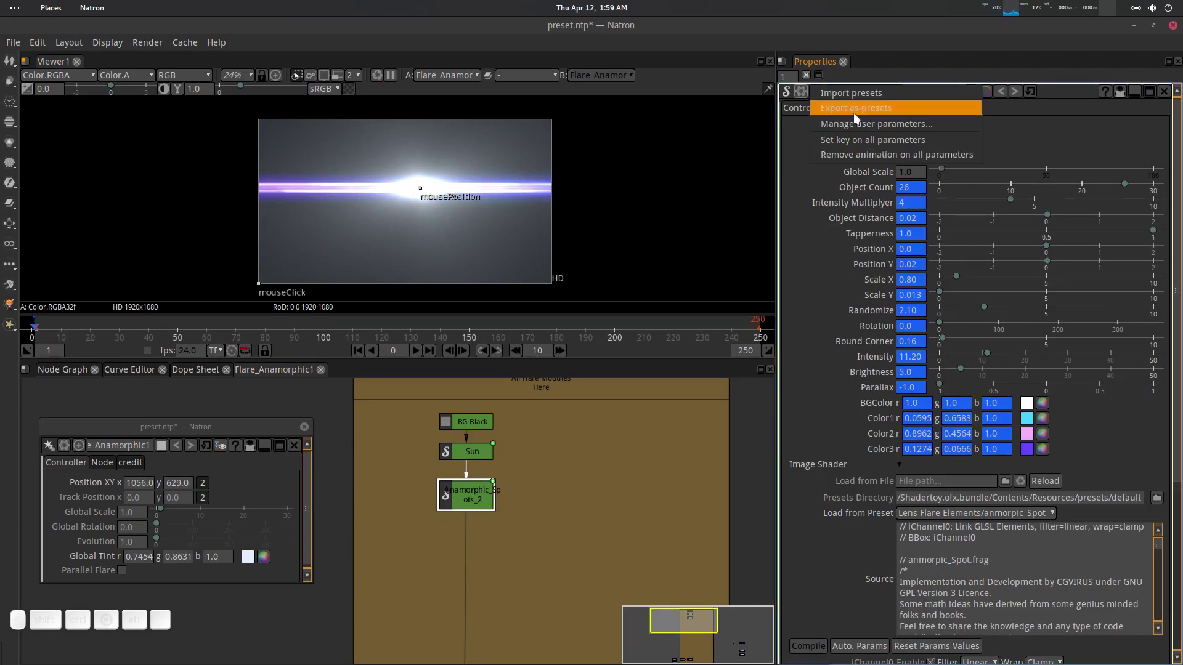
pyautogui.click(853, 157)
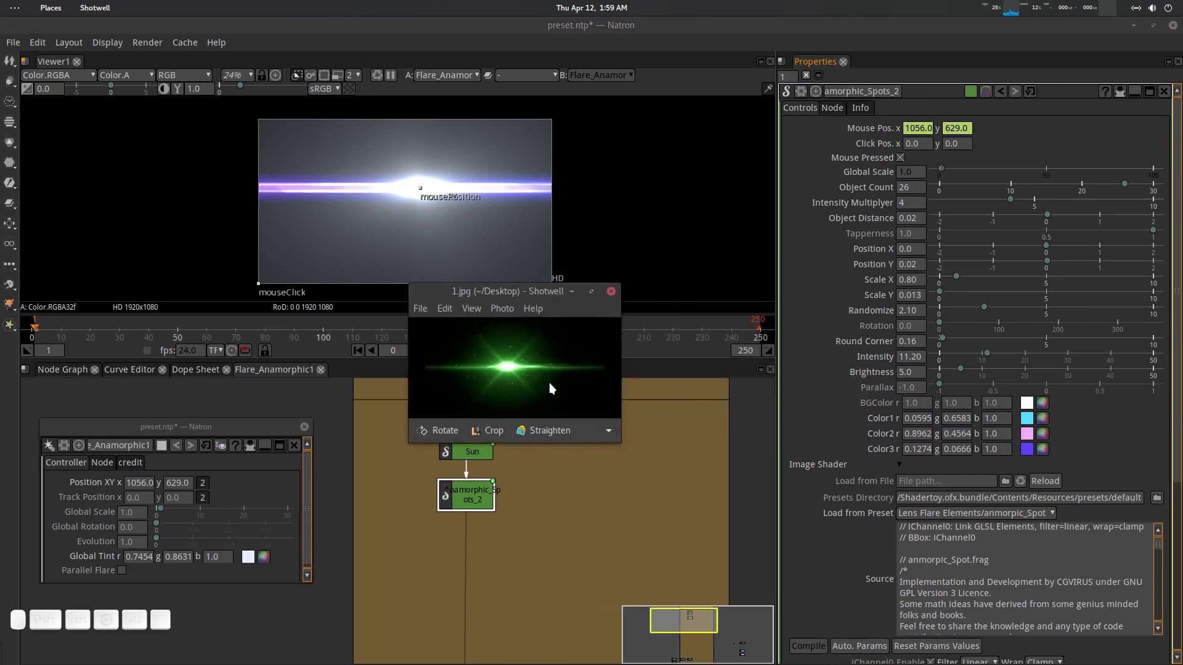
# Check the streak in the reference image 1.jpg, and set Anamorphic_Spots_2's Brightness to 1.40 and Position Y to 0.01.
pyautogui.scroll(3, 557, 378)
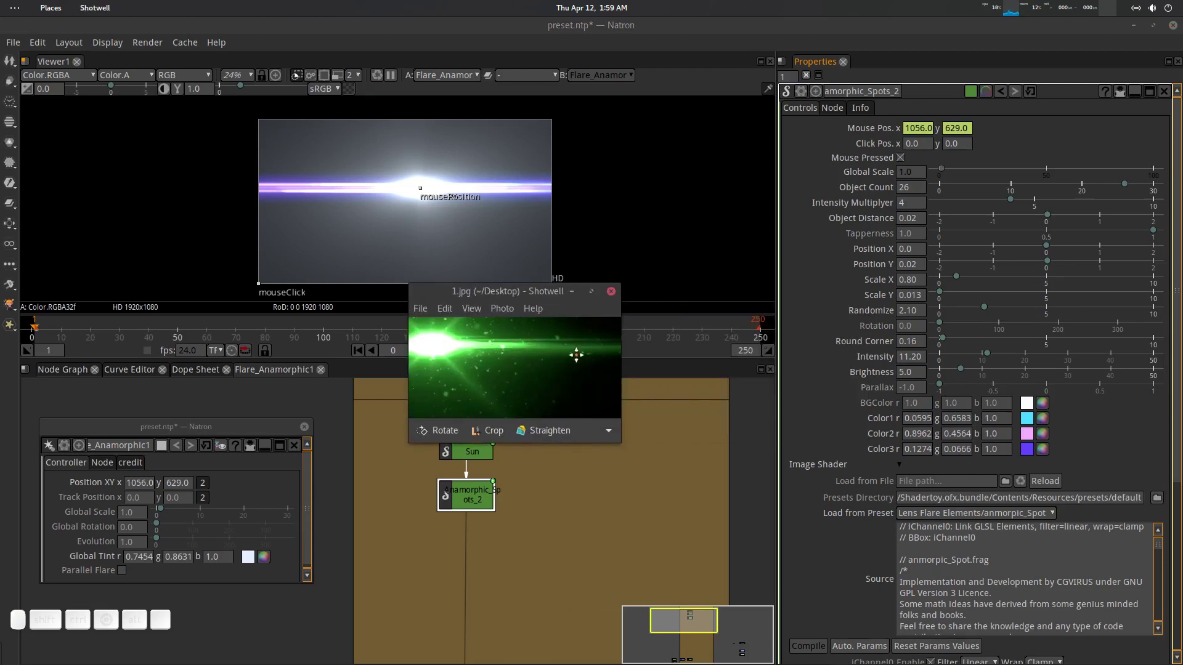
pyautogui.scroll(-2, 584, 363)
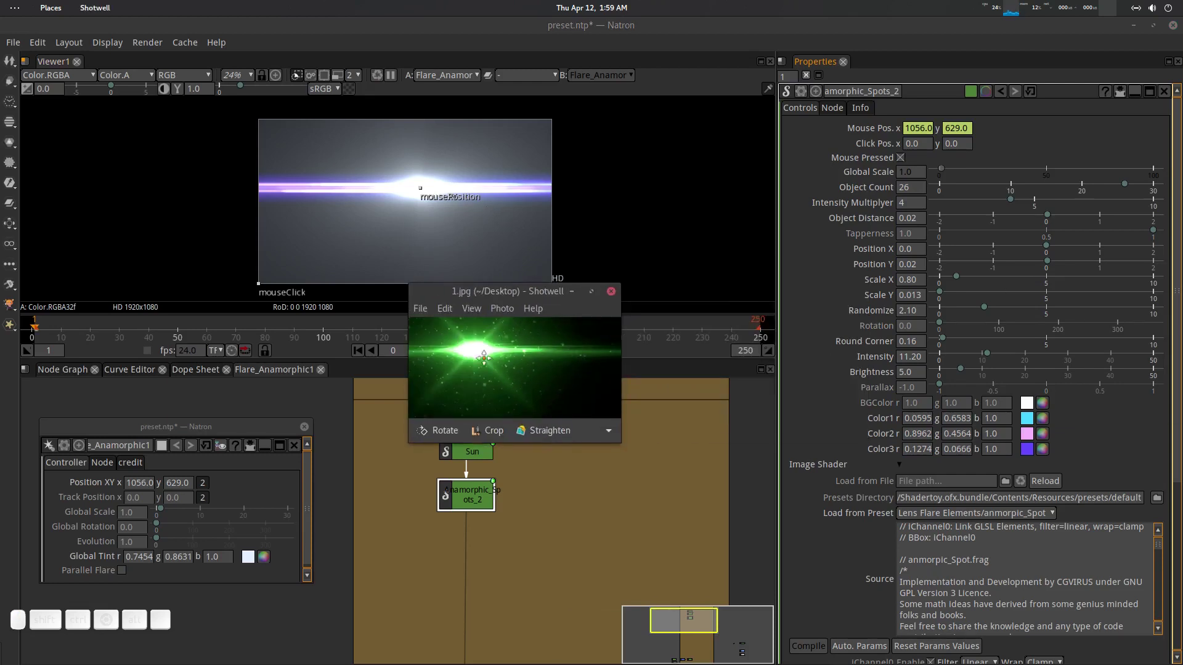
pyautogui.moveTo(478, 294); pyautogui.dragTo(946, 366)
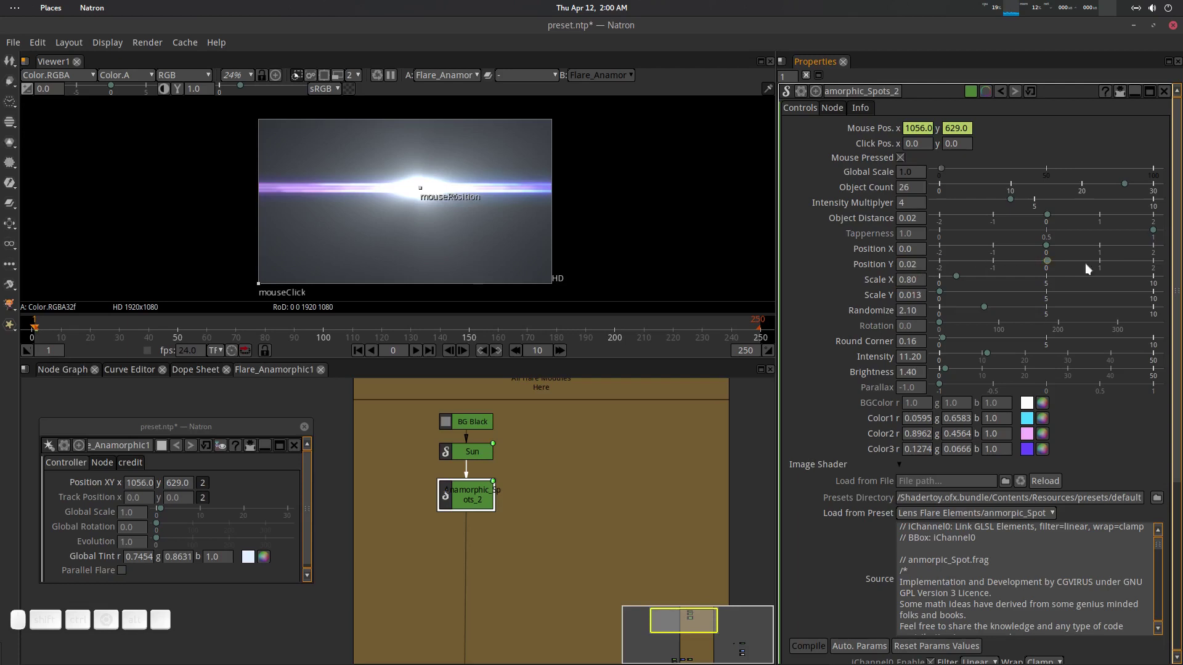
pyautogui.moveTo(1045, 259); pyautogui.dragTo(1047, 263)
pyautogui.hotkey('shift', 'Left')
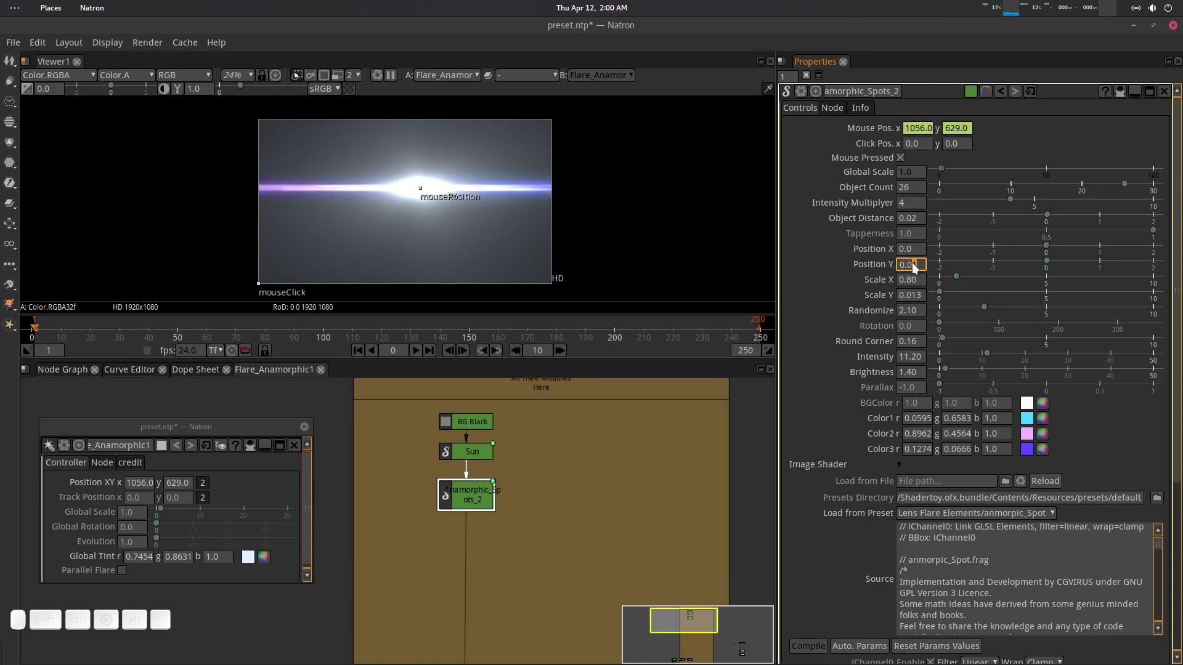
pyautogui.press('Return')
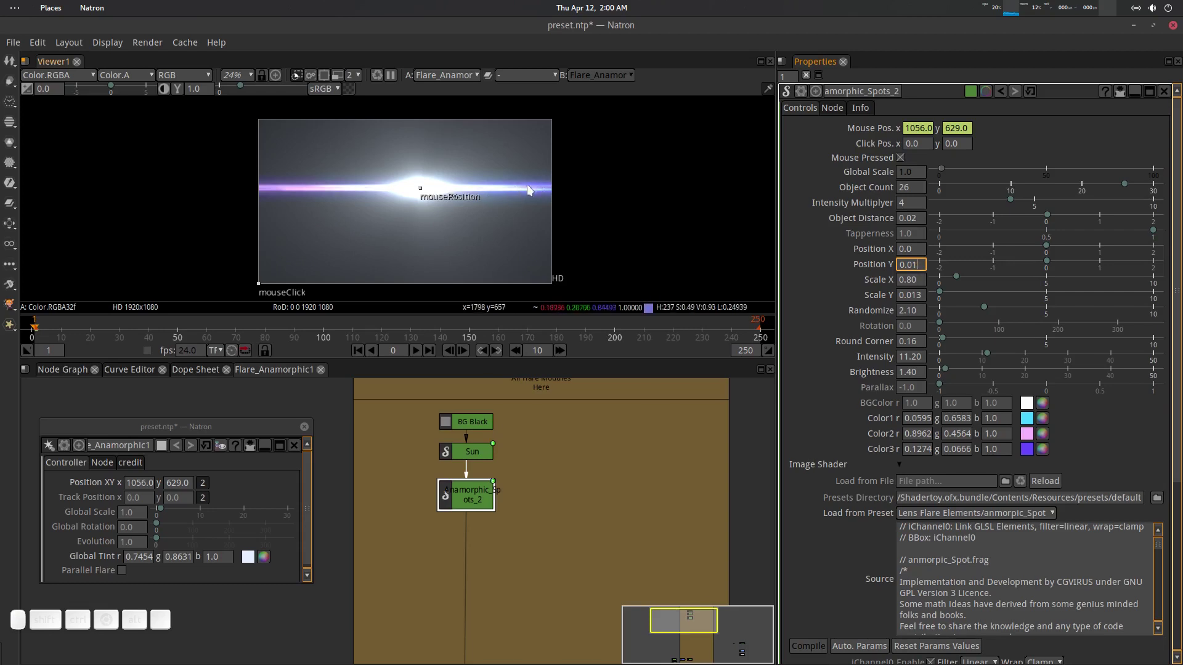
# Set Anamorphic_Spots_2's Intensity to 3.80 and move the flare to X 846, Y 665.
pyautogui.moveTo(420, 192)
pyautogui.mouseDown()
pyautogui.moveTo(632, 193)
pyautogui.moveTo(313, 185)
pyautogui.moveTo(436, 193)
pyautogui.moveTo(399, 191)
pyautogui.mouseUp()
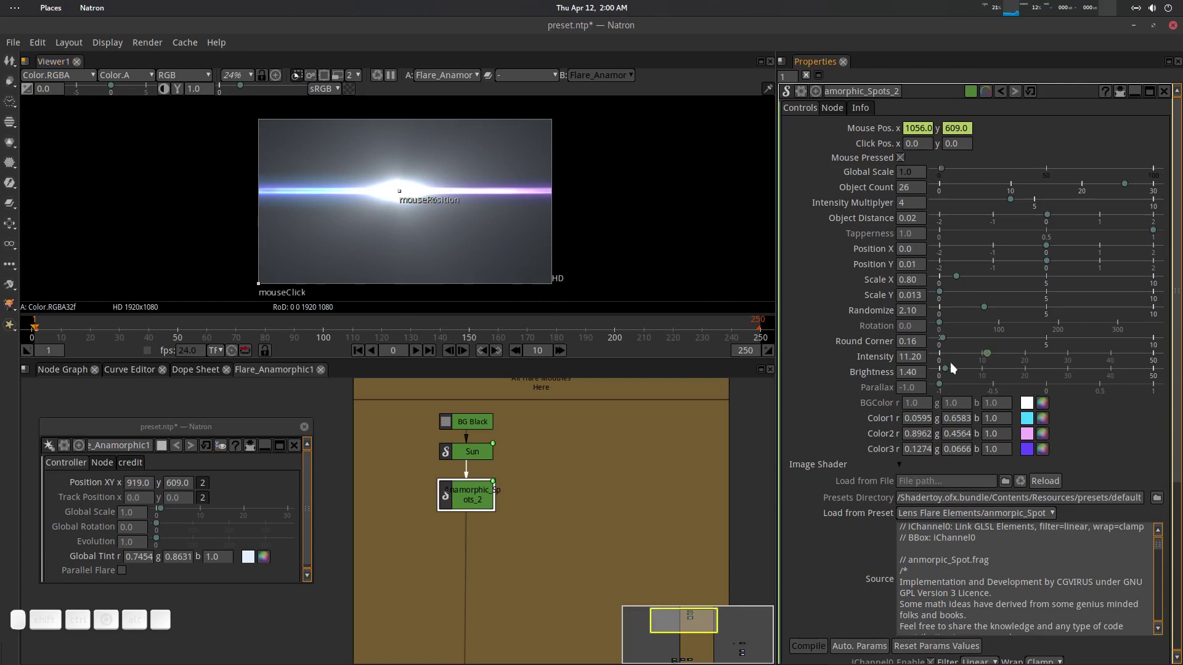
pyautogui.moveTo(983, 357); pyautogui.dragTo(955, 360)
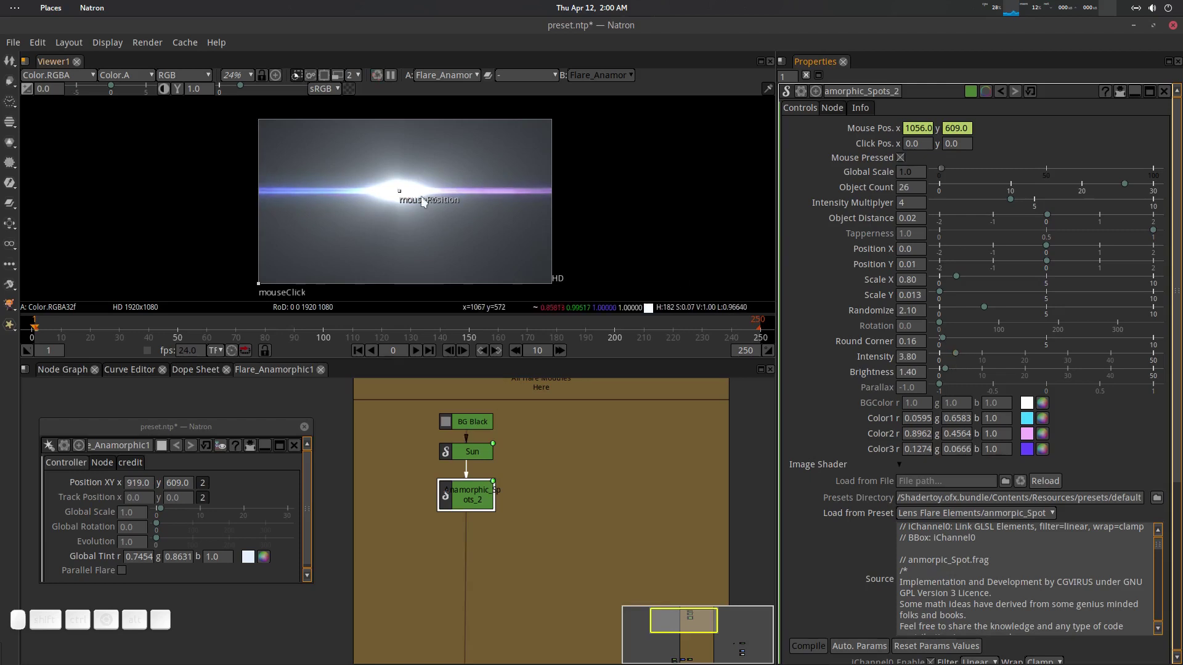
pyautogui.moveTo(399, 191)
pyautogui.mouseDown()
pyautogui.moveTo(554, 198)
pyautogui.moveTo(387, 183)
pyautogui.mouseUp()
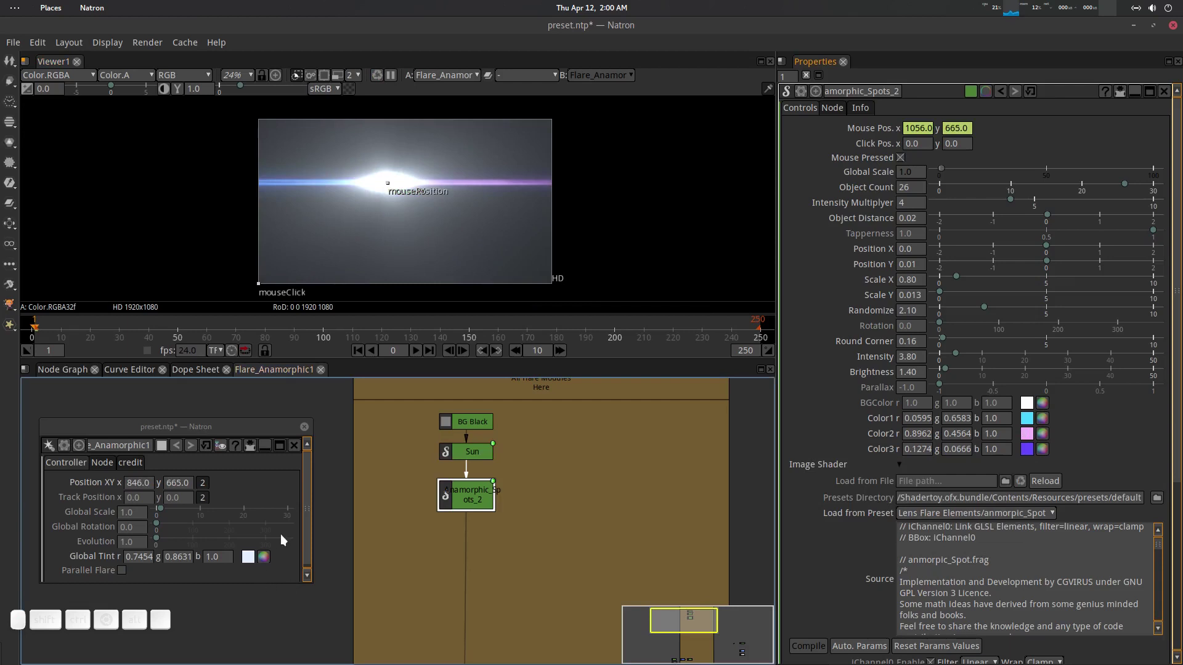
# Try a green Global Tint of RGB 160, 255, 160 on the flare group.
pyautogui.click(248, 556)
pyautogui.click(257, 473)
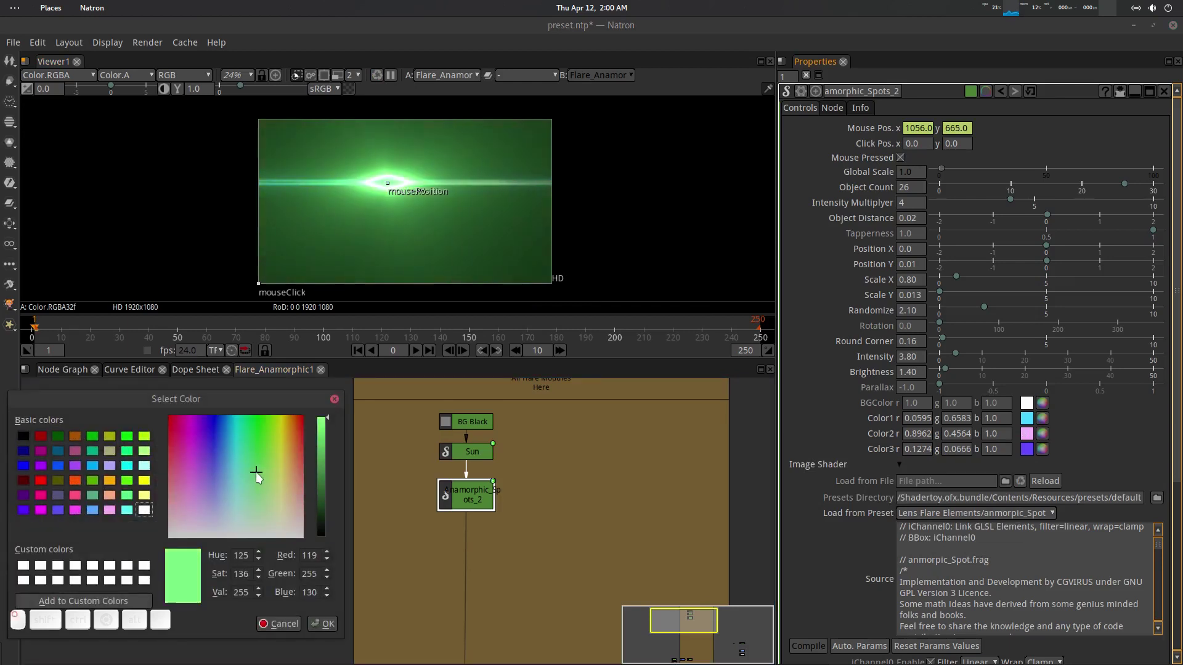
pyautogui.moveTo(256, 474)
pyautogui.mouseDown()
pyautogui.moveTo(238, 483)
pyautogui.moveTo(260, 483)
pyautogui.moveTo(257, 511)
pyautogui.moveTo(232, 506)
pyautogui.moveTo(292, 505)
pyautogui.moveTo(194, 498)
pyautogui.moveTo(259, 492)
pyautogui.mouseUp()
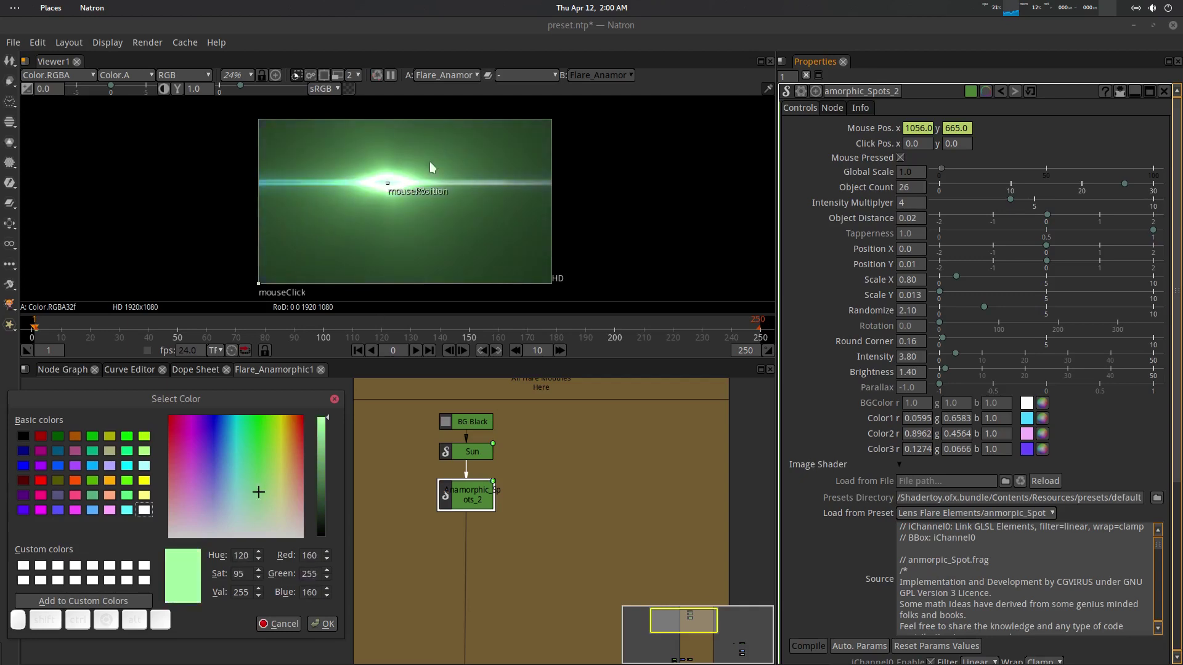
pyautogui.click(278, 624)
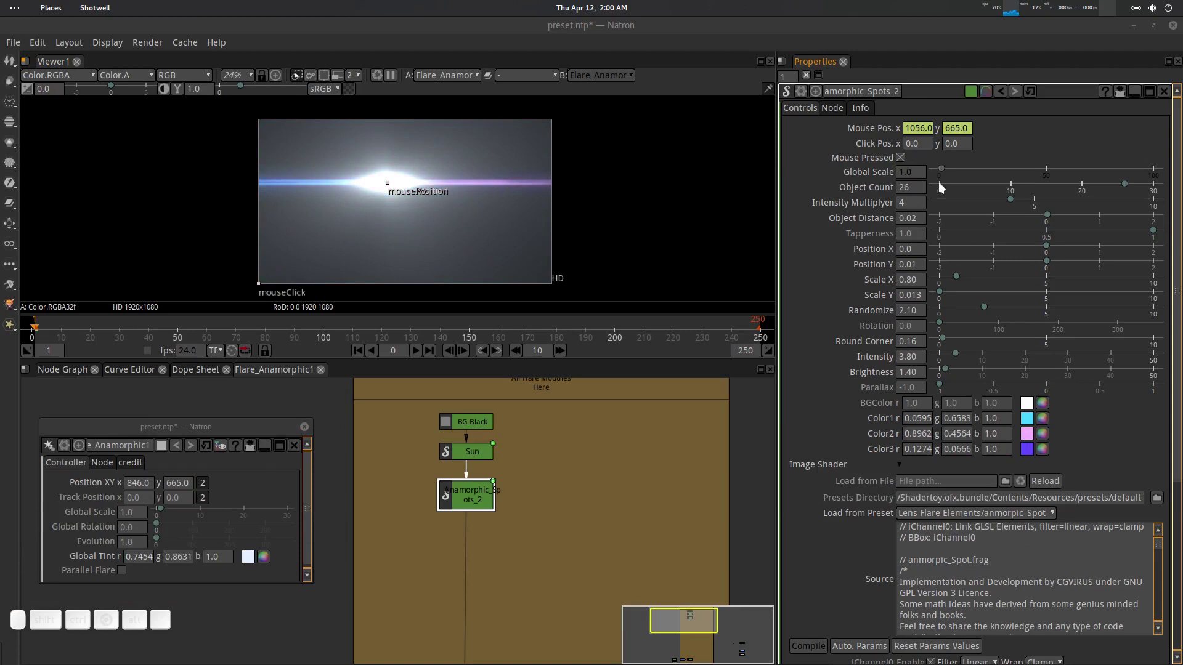
# Set Anamorphic_Spots_2's Randomize to 1.80 and move the flare to X 1141, Y 685.
pyautogui.moveTo(983, 309)
pyautogui.mouseDown()
pyautogui.moveTo(960, 312)
pyautogui.moveTo(977, 313)
pyautogui.mouseUp()
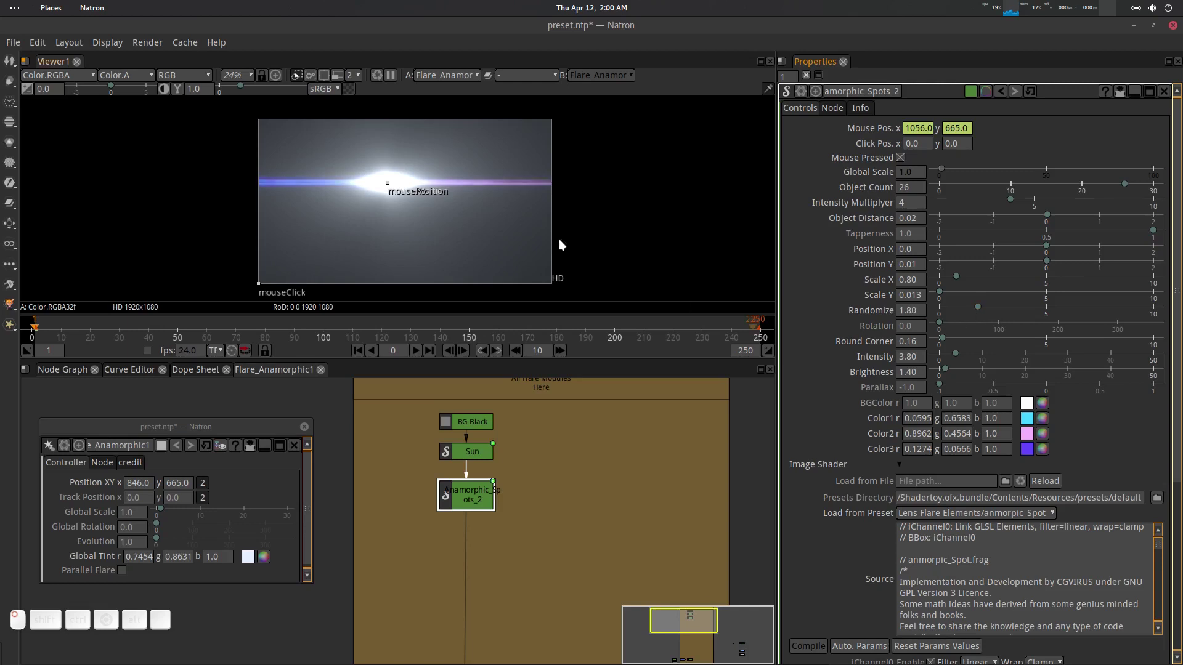
pyautogui.moveTo(385, 187); pyautogui.dragTo(443, 185)
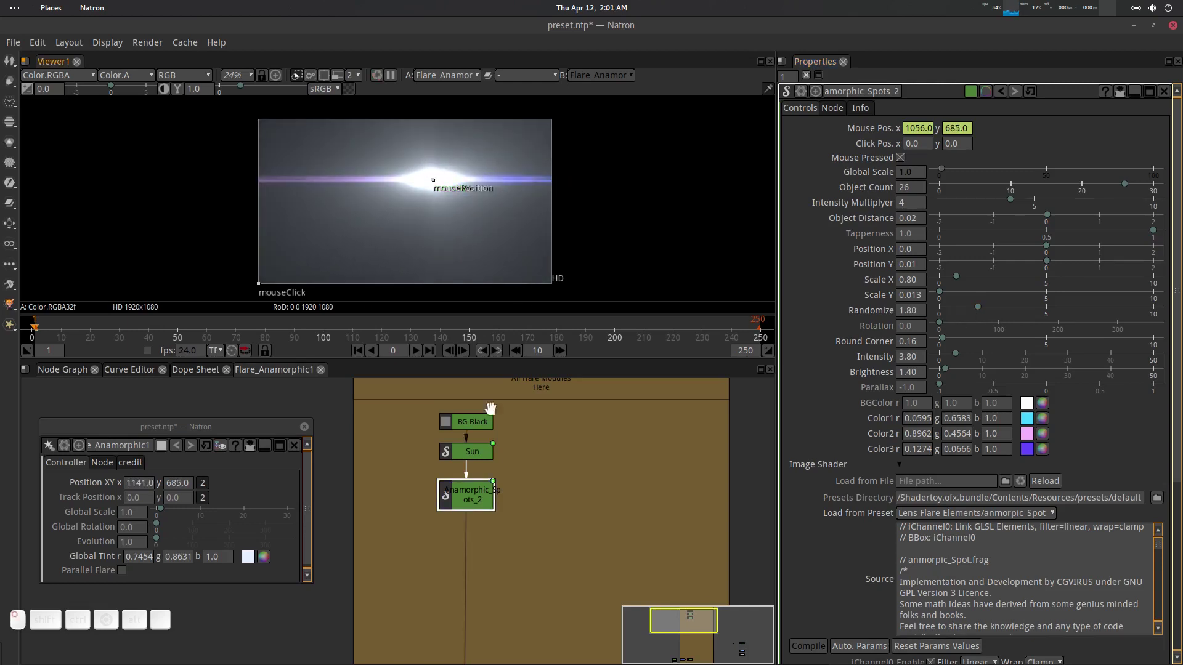
# Duplicate the Sun node and insert the copy into the chain directly below Anamorphic_Spots_2.
pyautogui.moveTo(521, 503); pyautogui.dragTo(509, 491)
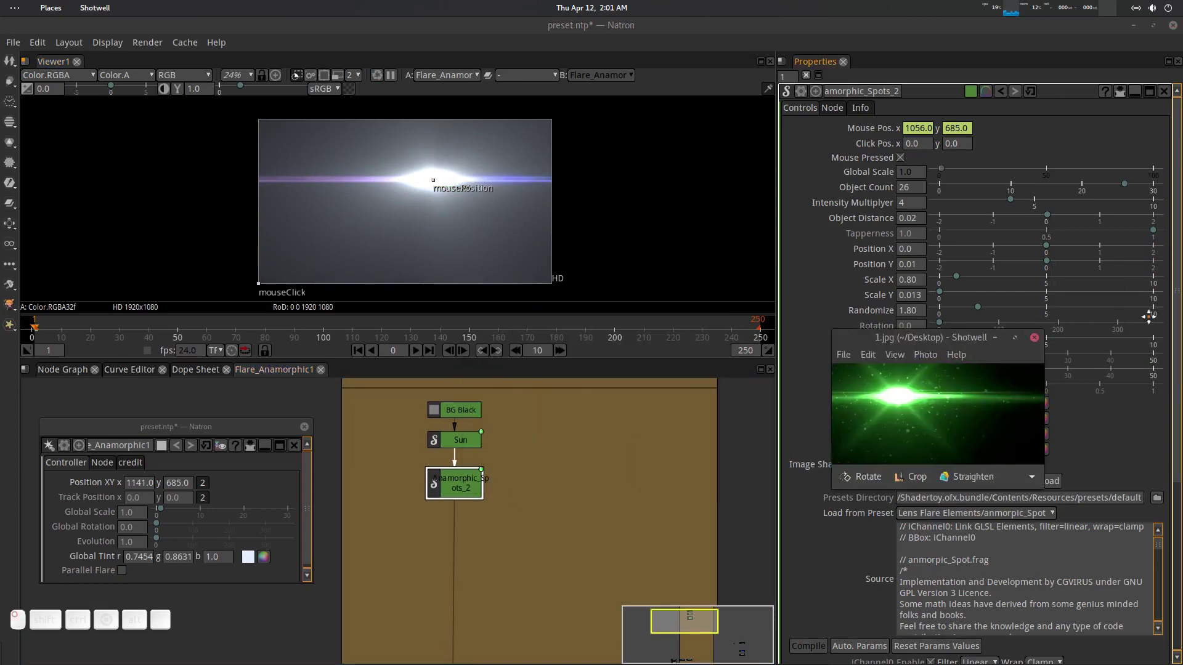
pyautogui.moveTo(567, 338); pyautogui.dragTo(933, 338)
pyautogui.click(534, 473)
pyautogui.scroll(-2, 530, 453)
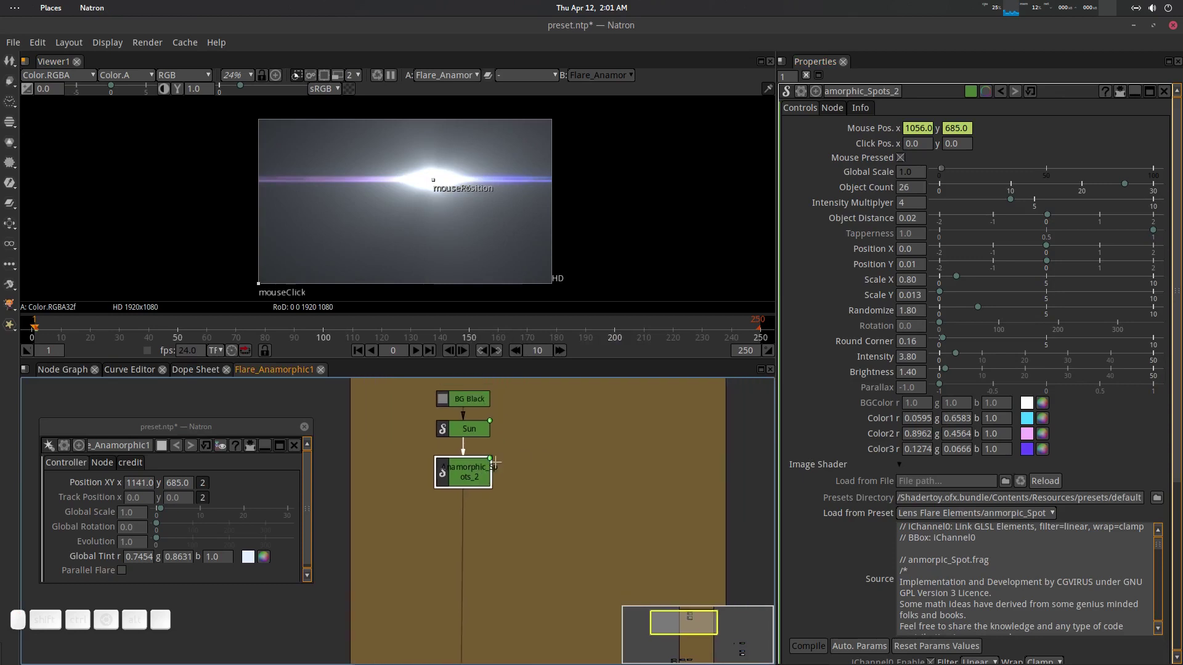
pyautogui.click(475, 410)
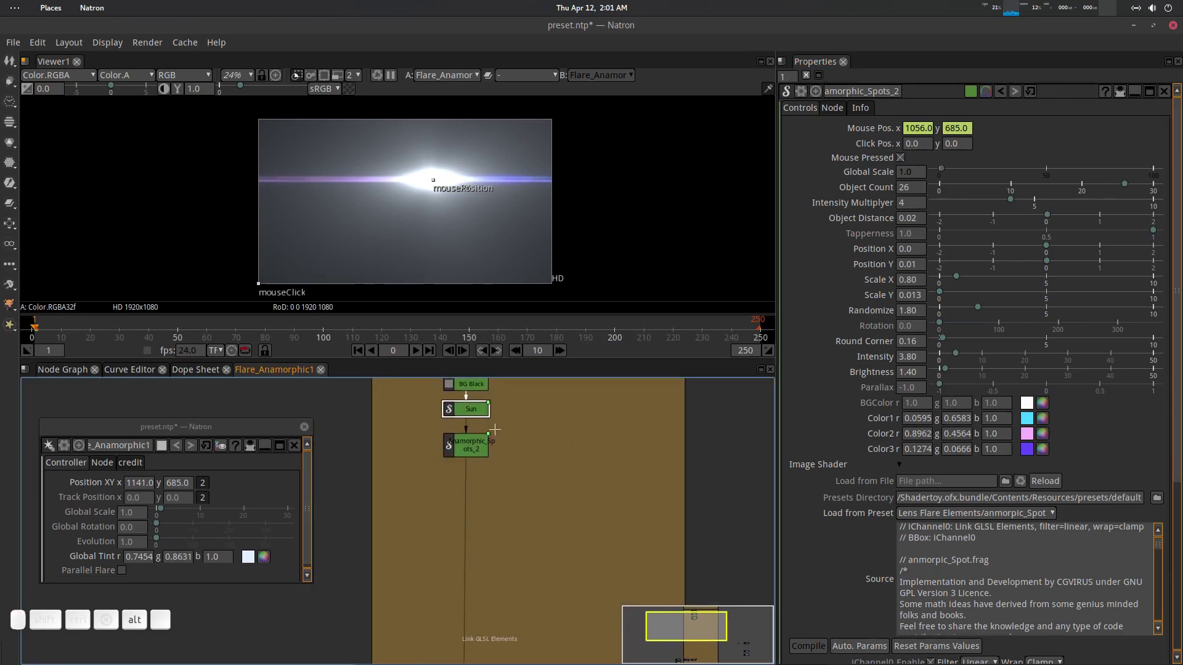
pyautogui.hotkey('alt', 'c')
pyautogui.click(468, 512)
pyautogui.scroll(-1, 517, 536)
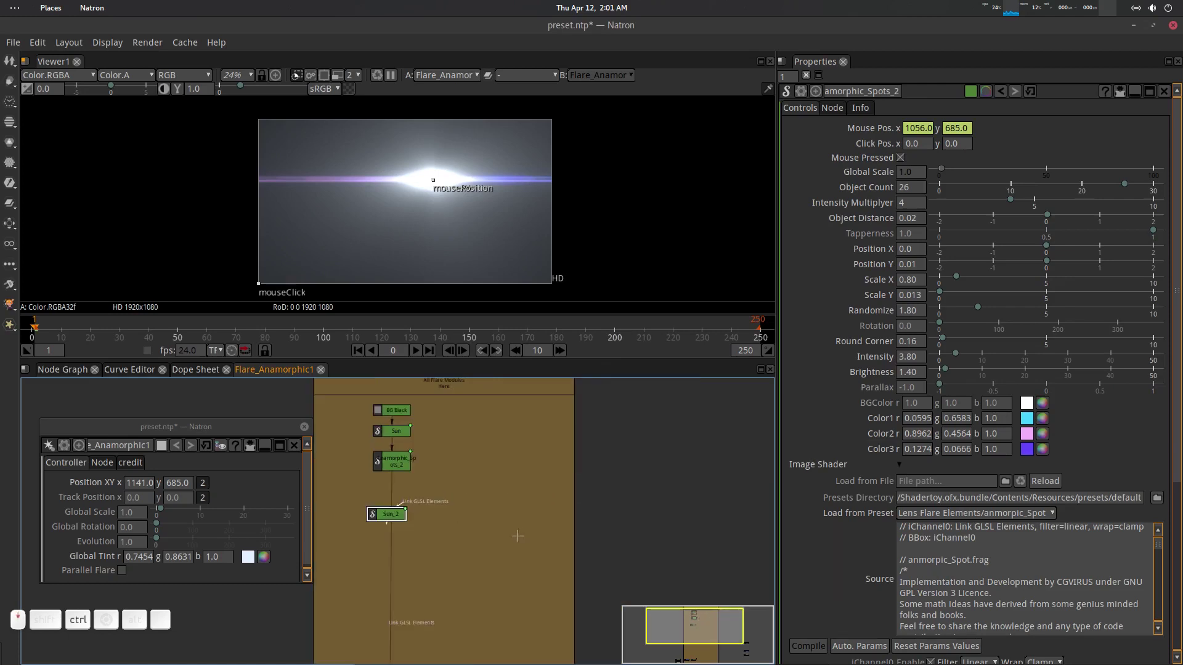
pyautogui.moveTo(466, 436); pyautogui.dragTo(479, 495)
pyautogui.scroll(-2, 480, 547)
pyautogui.scroll(1, 425, 546)
pyautogui.scroll(3, 452, 487)
# Open only the Sun_2 node's settings, give the node the label Star, and return to its flare parameters.
pyautogui.click(806, 74)
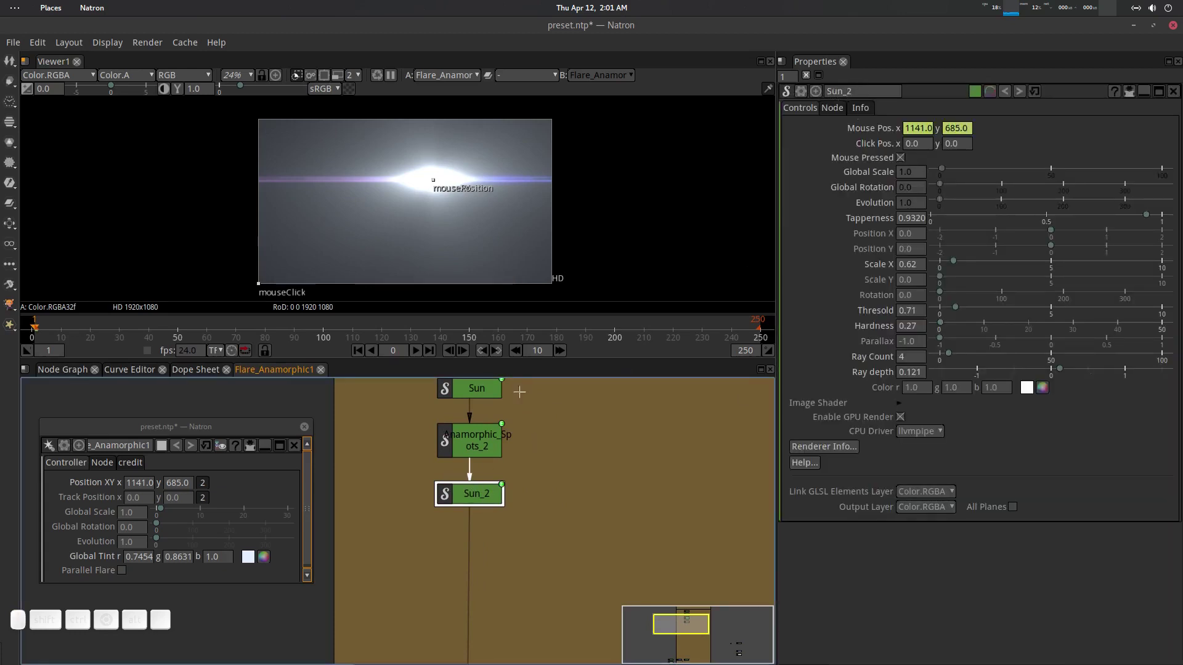
pyautogui.click(833, 108)
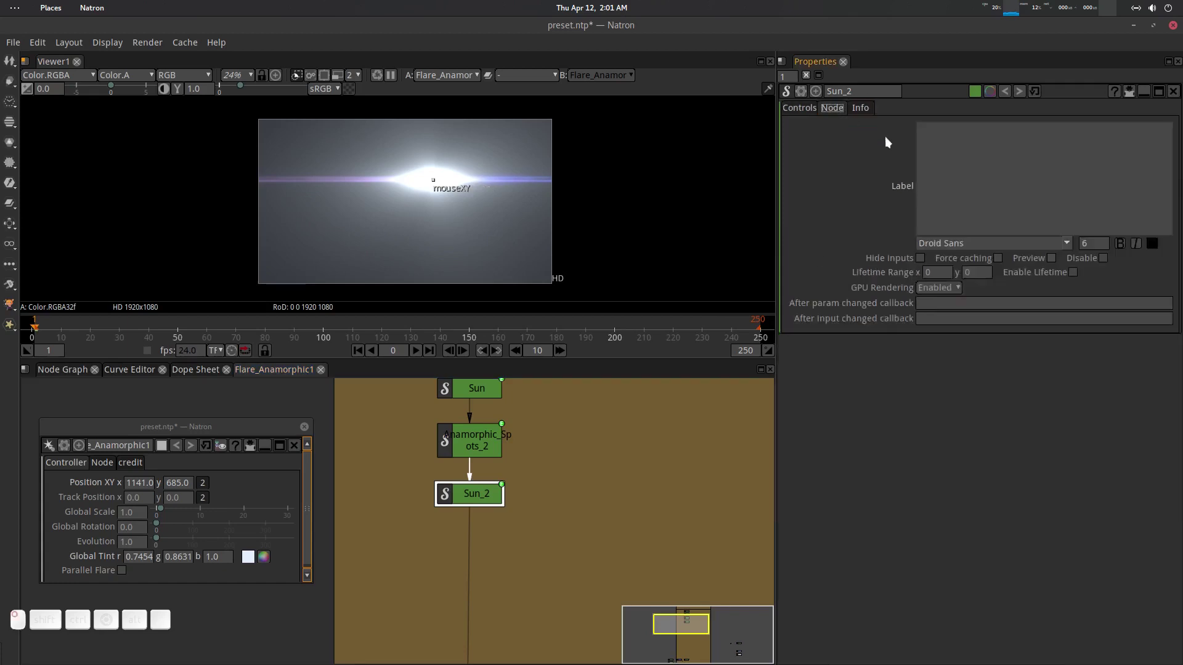
pyautogui.click(971, 159)
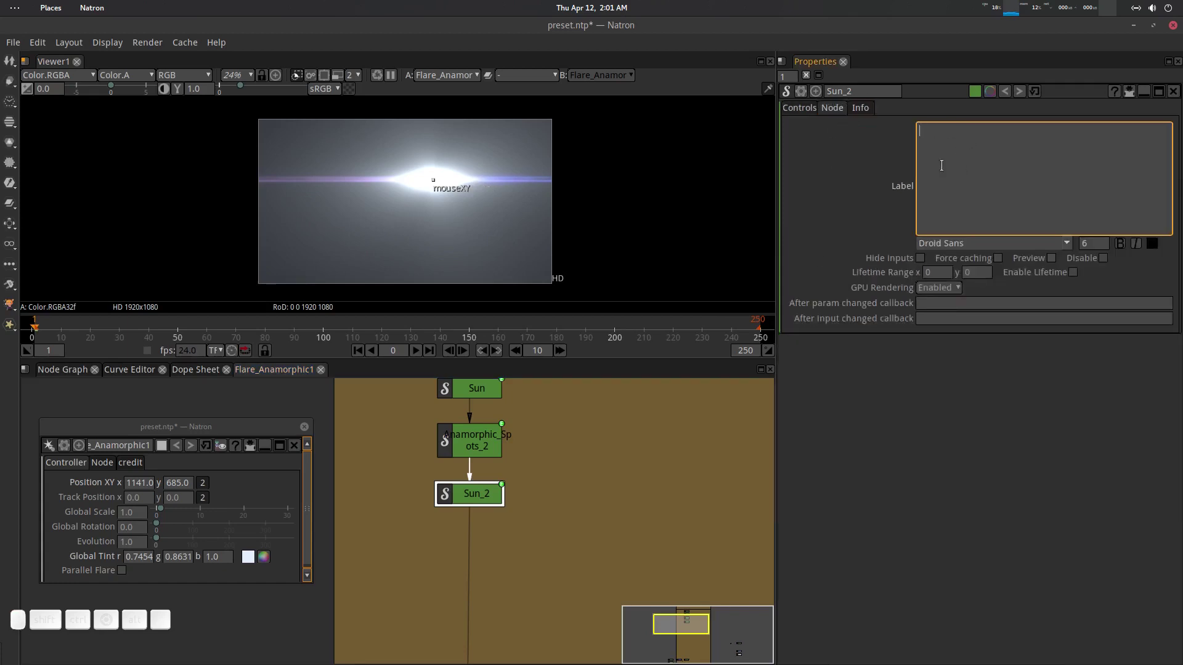
pyautogui.write('Star')
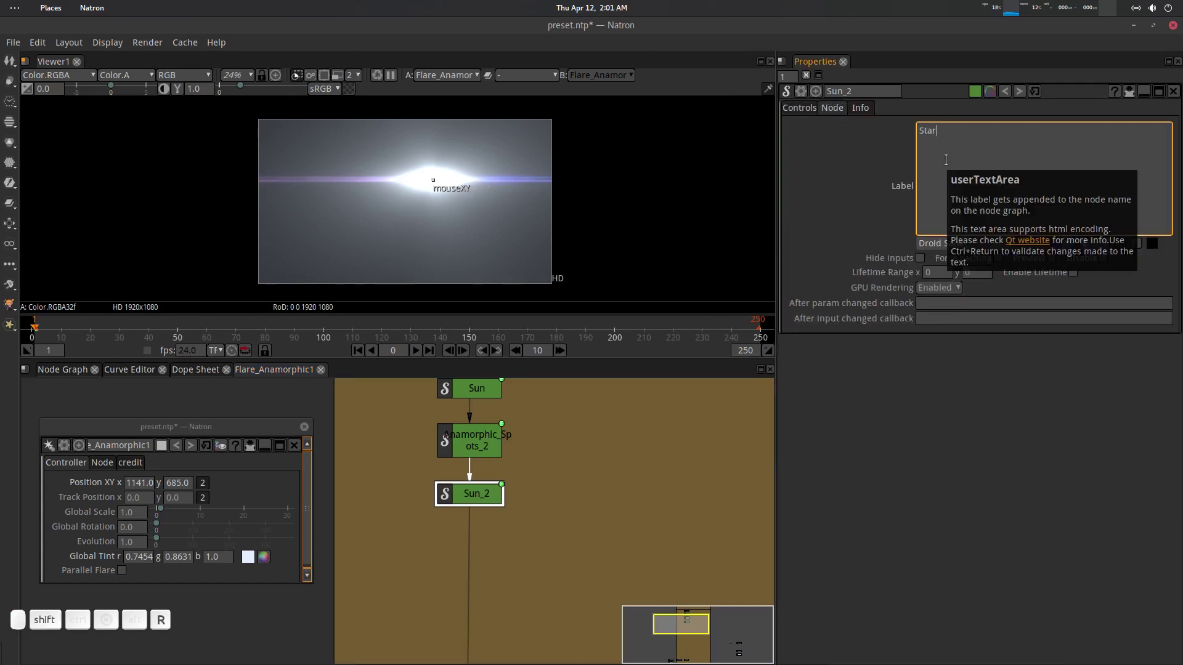
pyautogui.hotkey('ctrl', 'Return')
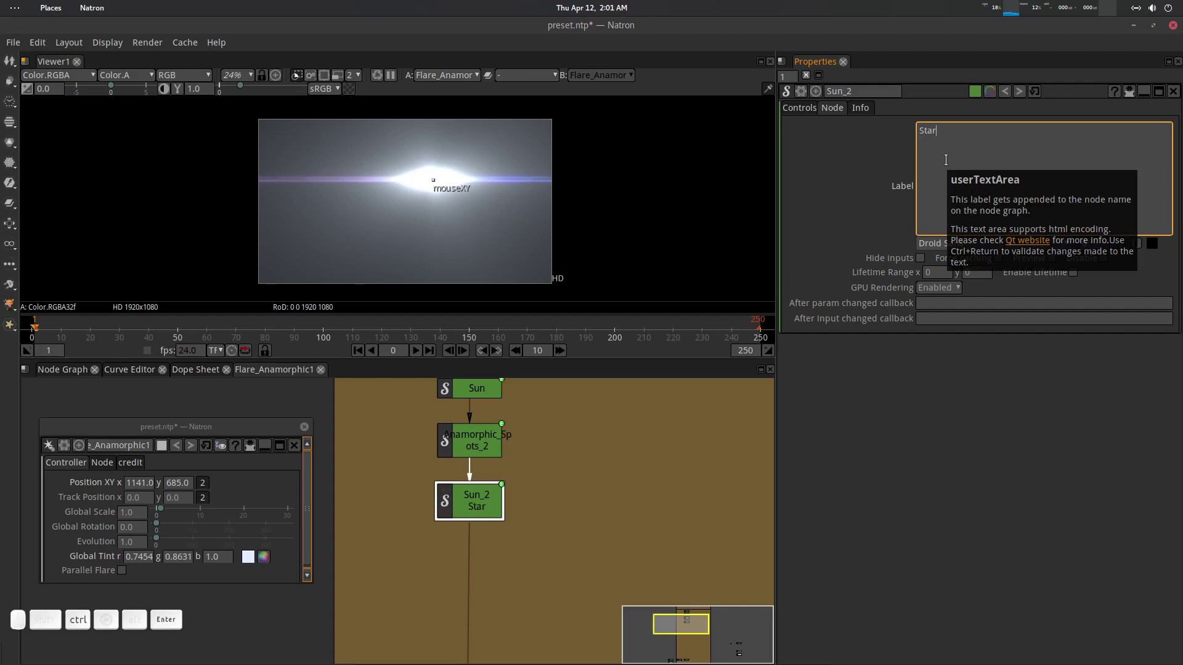
pyautogui.click(805, 106)
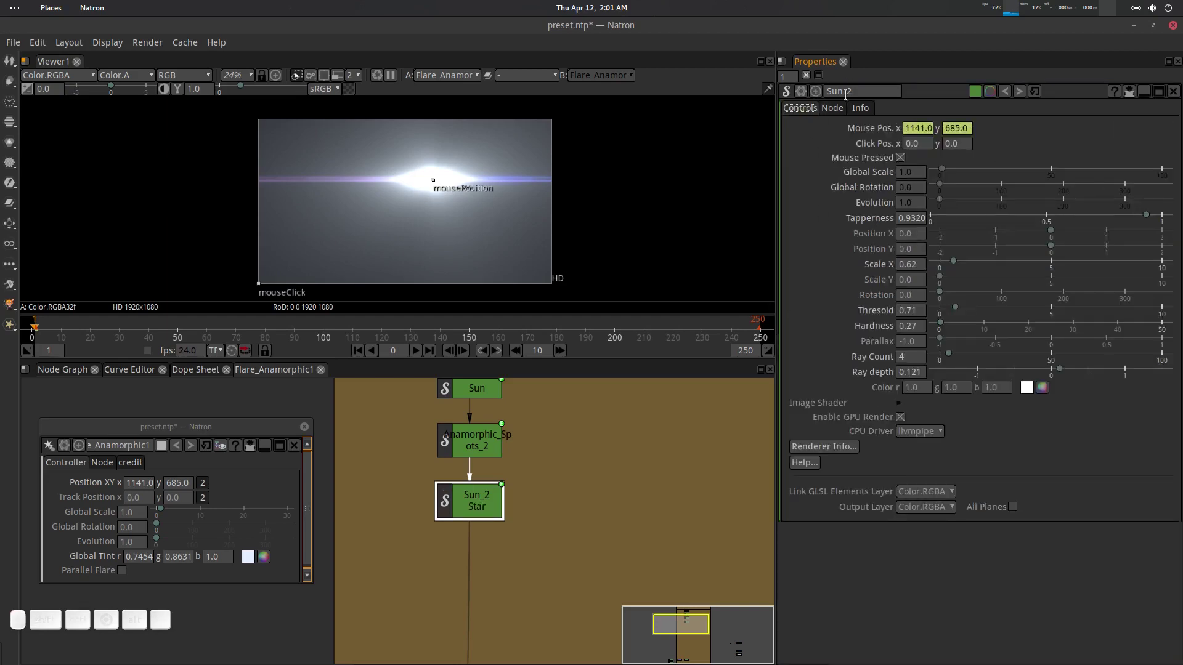
# Load the Lens Flare Elements/Star shader preset into the Sun_2 Star node.
pyautogui.click(447, 506)
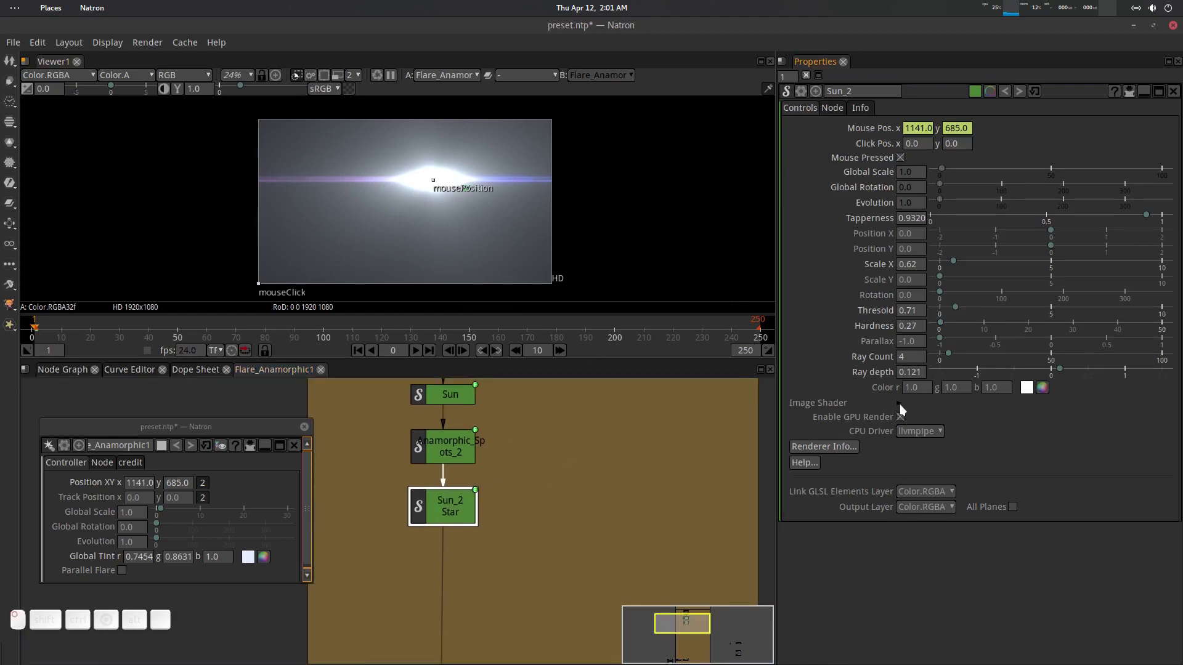
pyautogui.click(899, 404)
pyautogui.scroll(-3, 823, 311)
pyautogui.click(977, 375)
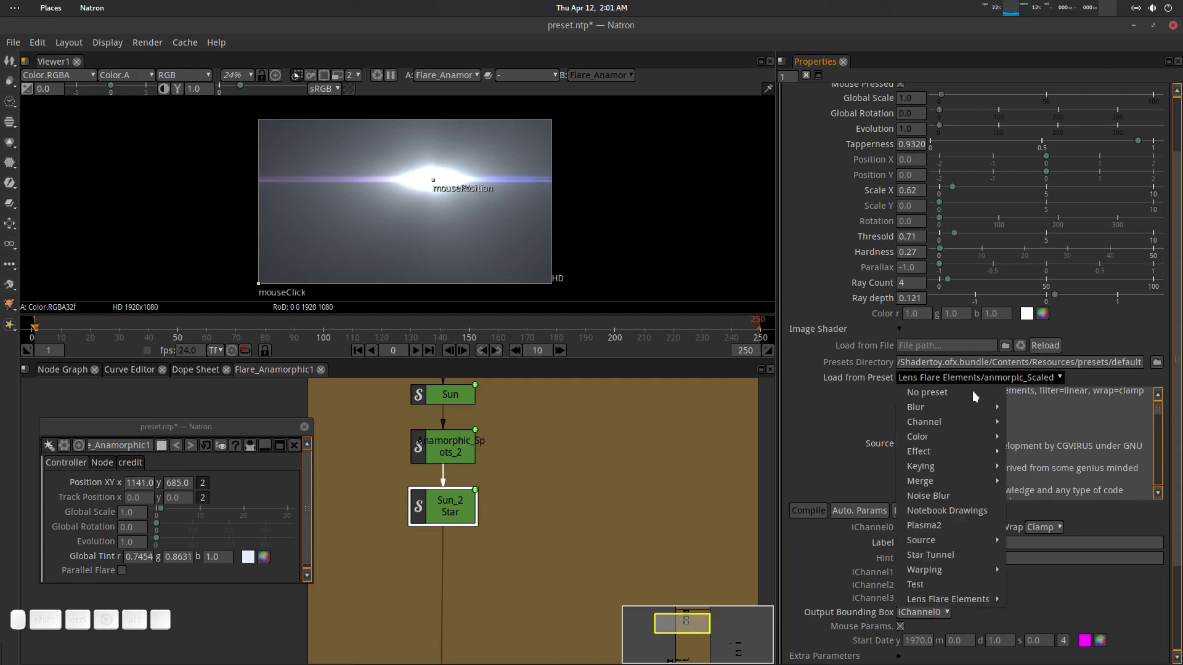
pyautogui.moveTo(979, 600)
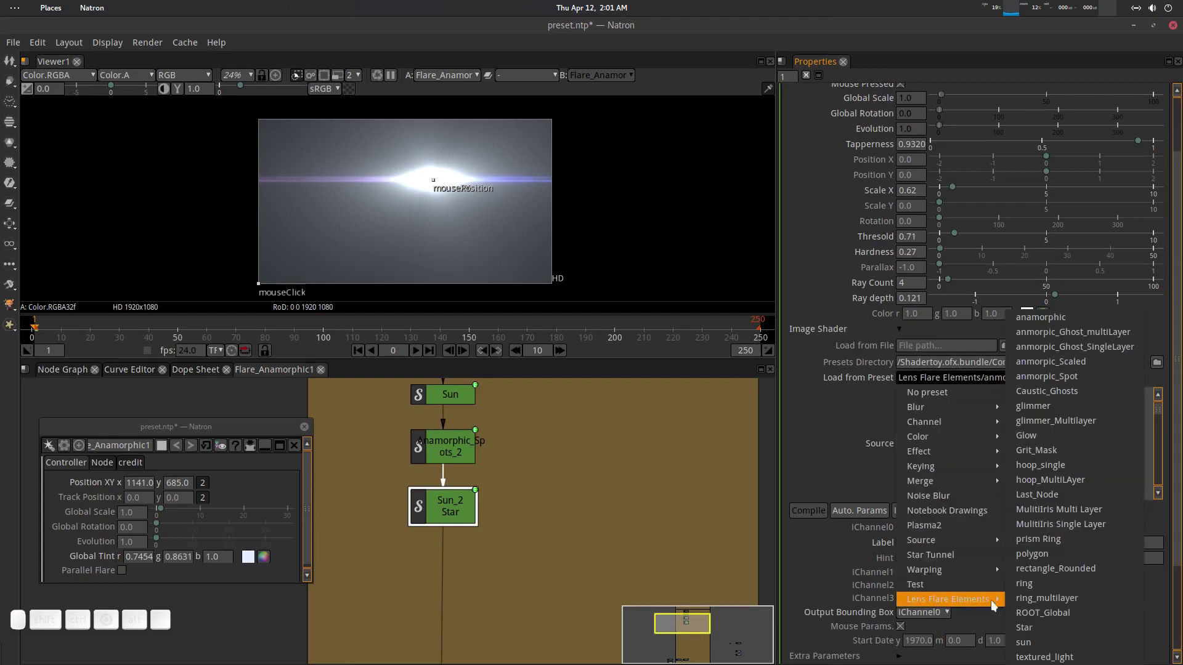
pyautogui.click(1052, 627)
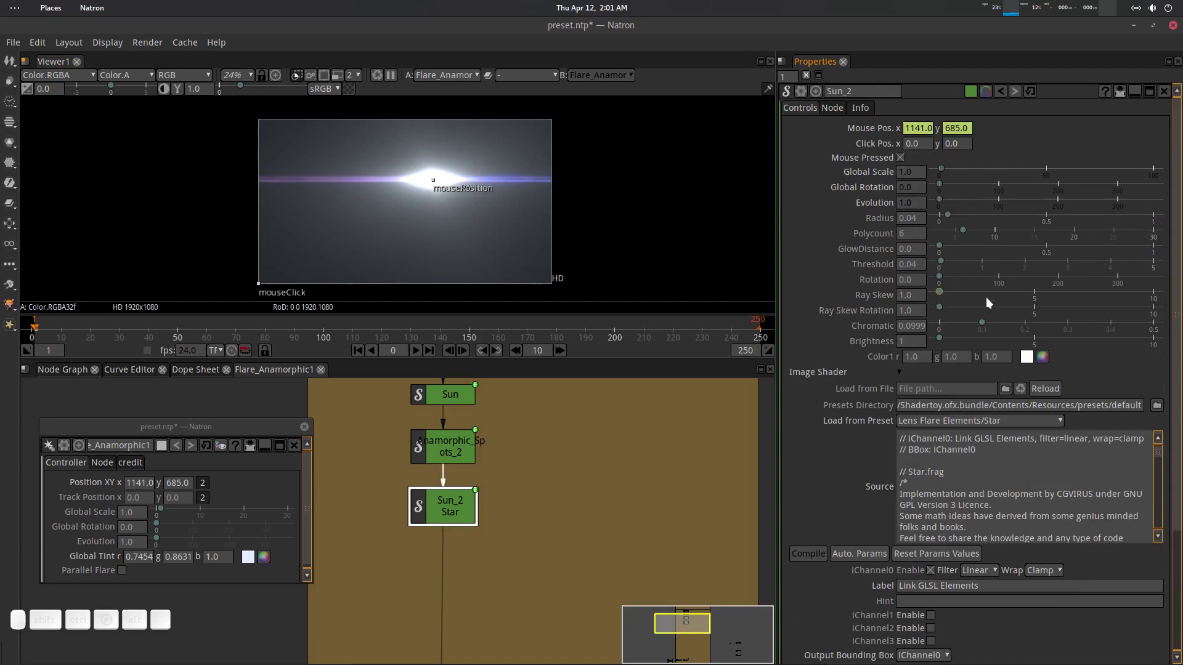
# Set the star's Radius to 0.094 and Polycount to 4, and compare the flare with 1.jpg in Shotwell.
pyautogui.moveTo(948, 213); pyautogui.dragTo(950, 242)
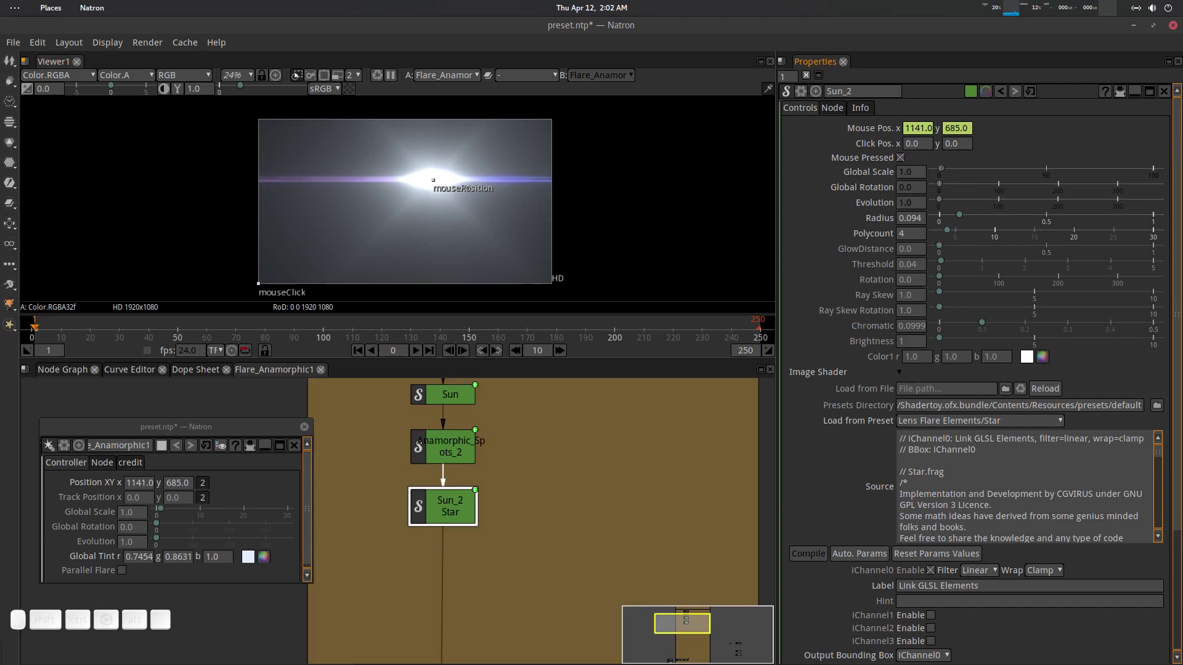
pyautogui.hotkey('alt', 'Tab')
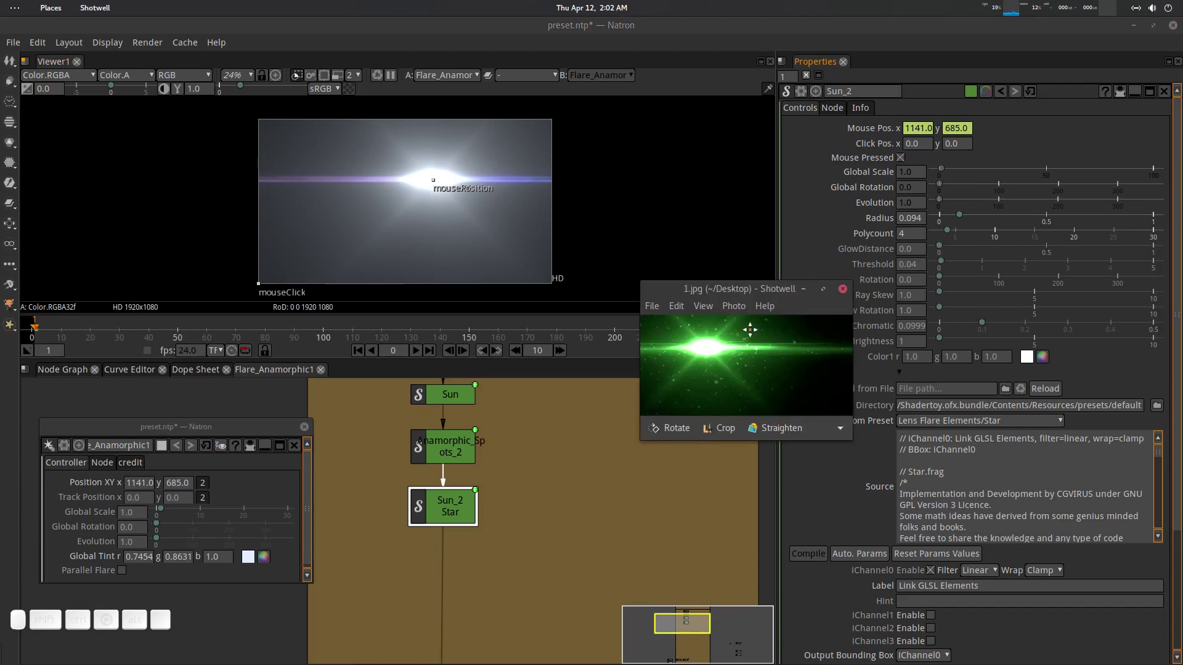
pyautogui.hotkey('alt', 'Tab')
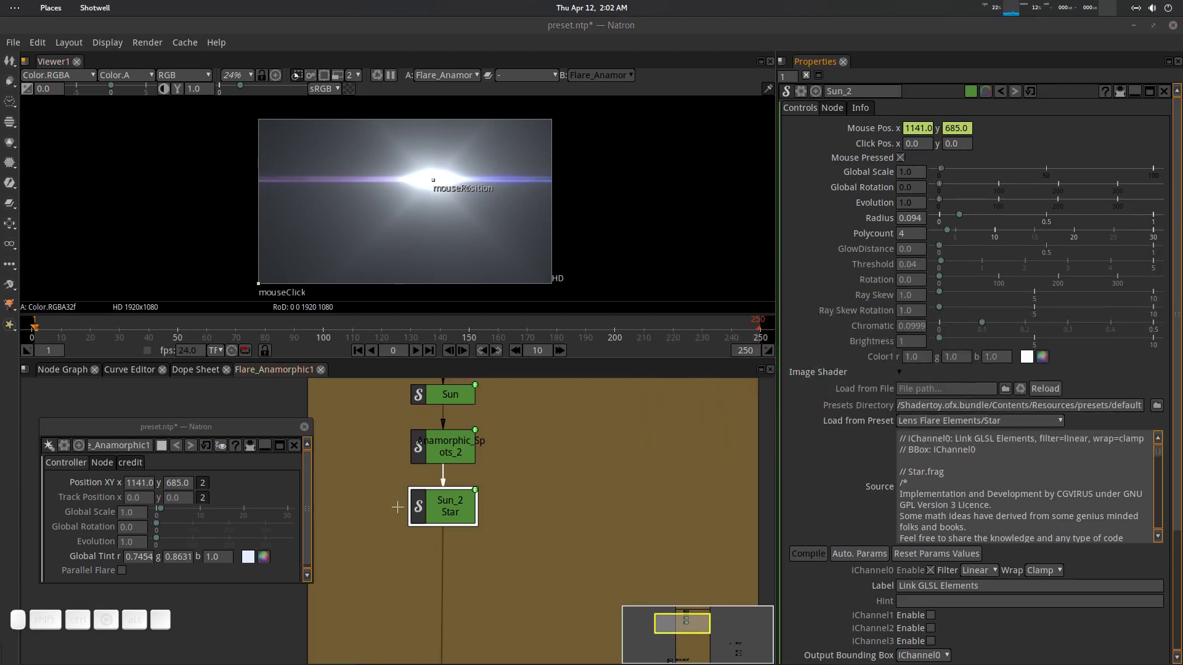
# Try a pale green Global Tint with a saturation of 50 on the flare group.
pyautogui.click(248, 557)
pyautogui.click(255, 505)
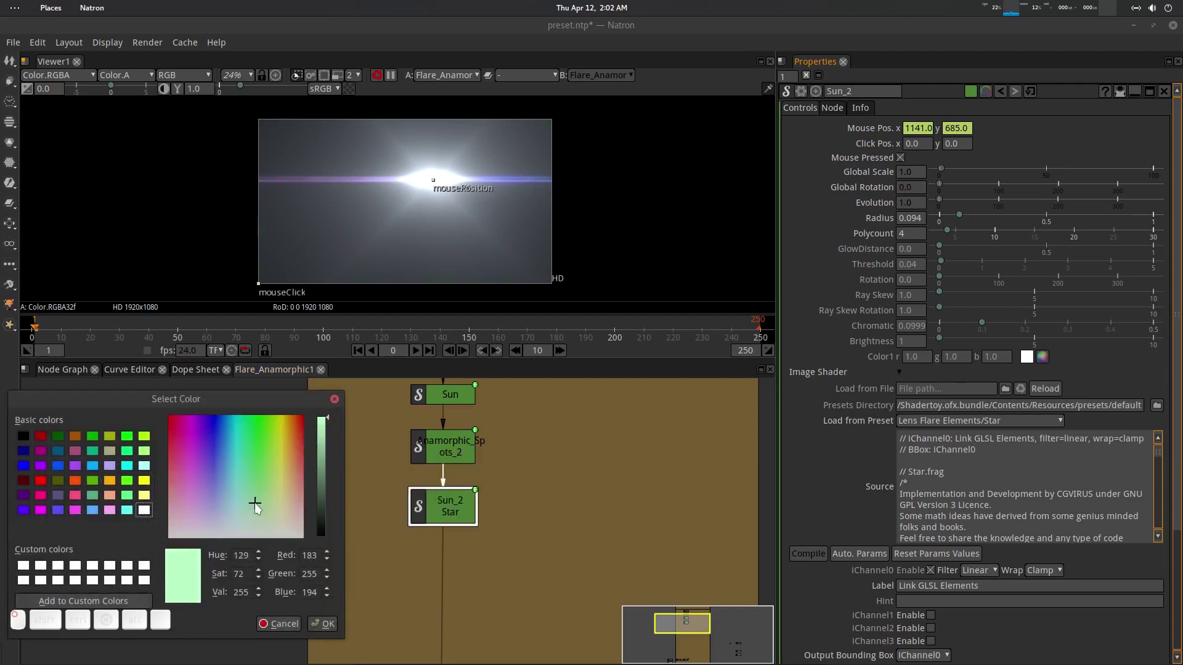
pyautogui.moveTo(254, 504); pyautogui.dragTo(260, 511)
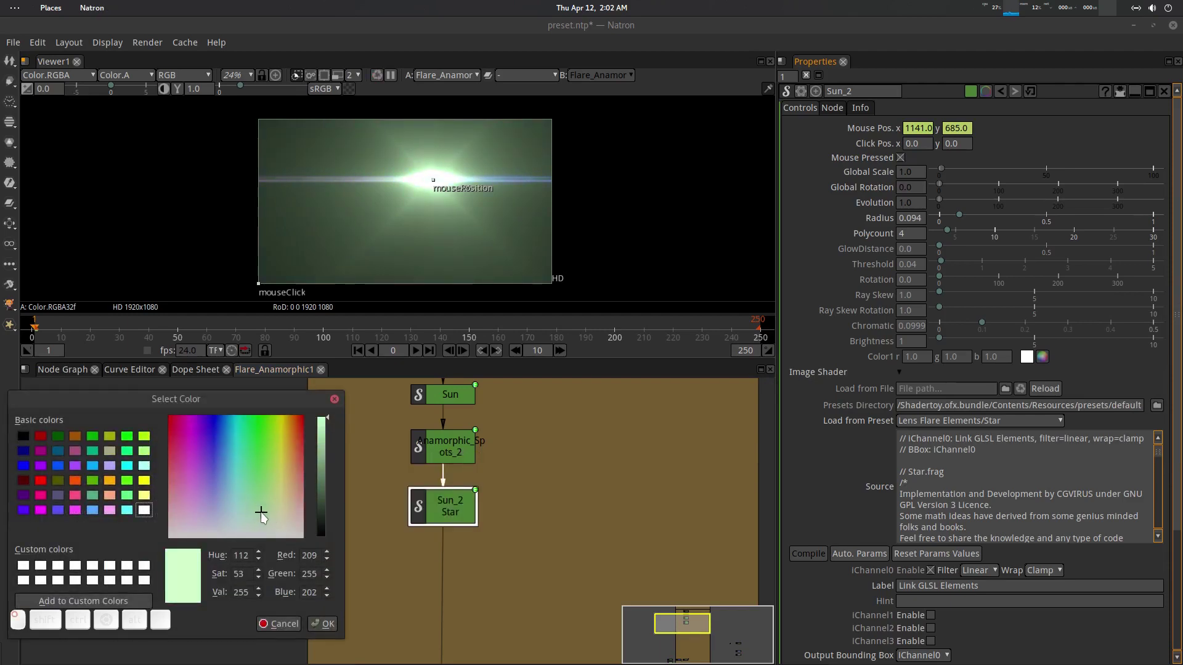
pyautogui.doubleClick(240, 574)
pyautogui.write('50')
pyautogui.click(323, 624)
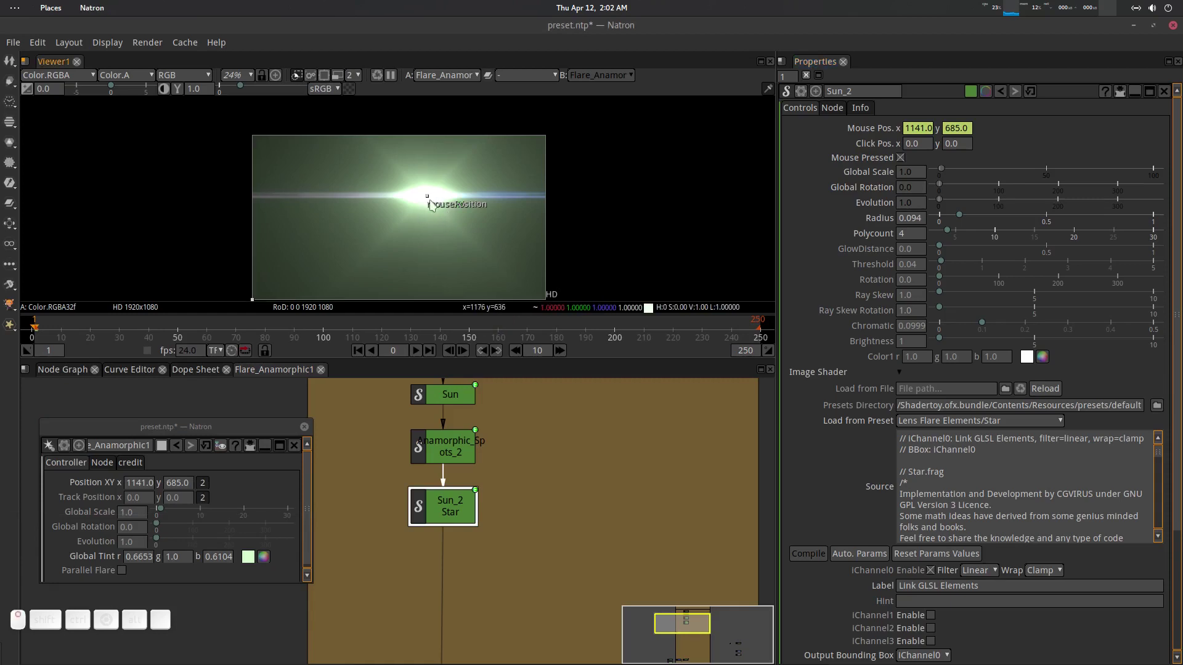
# Move the flare to X 786, Y 532, and set the star's Brightness to 2 and Chromatic to 0.0.
pyautogui.moveTo(431, 205); pyautogui.dragTo(375, 221)
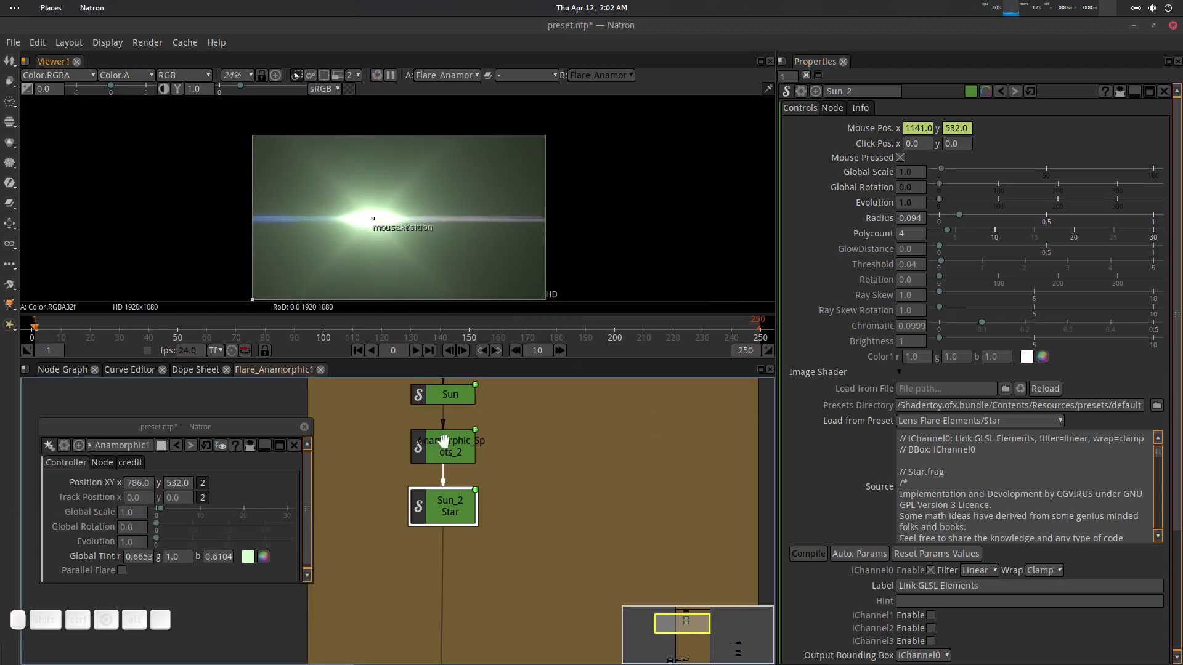
pyautogui.moveTo(444, 441); pyautogui.dragTo(448, 438)
pyautogui.click(912, 330)
pyautogui.moveTo(938, 337); pyautogui.dragTo(978, 335)
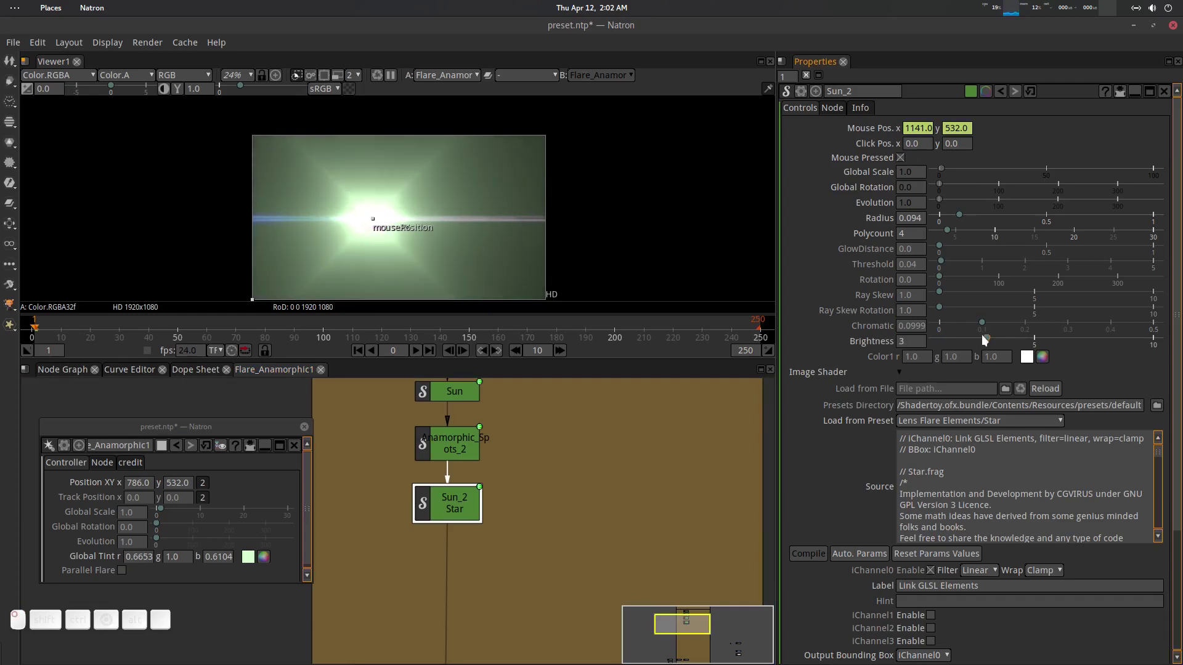
pyautogui.moveTo(985, 341)
pyautogui.mouseDown()
pyautogui.moveTo(951, 338)
pyautogui.moveTo(982, 332)
pyautogui.mouseUp()
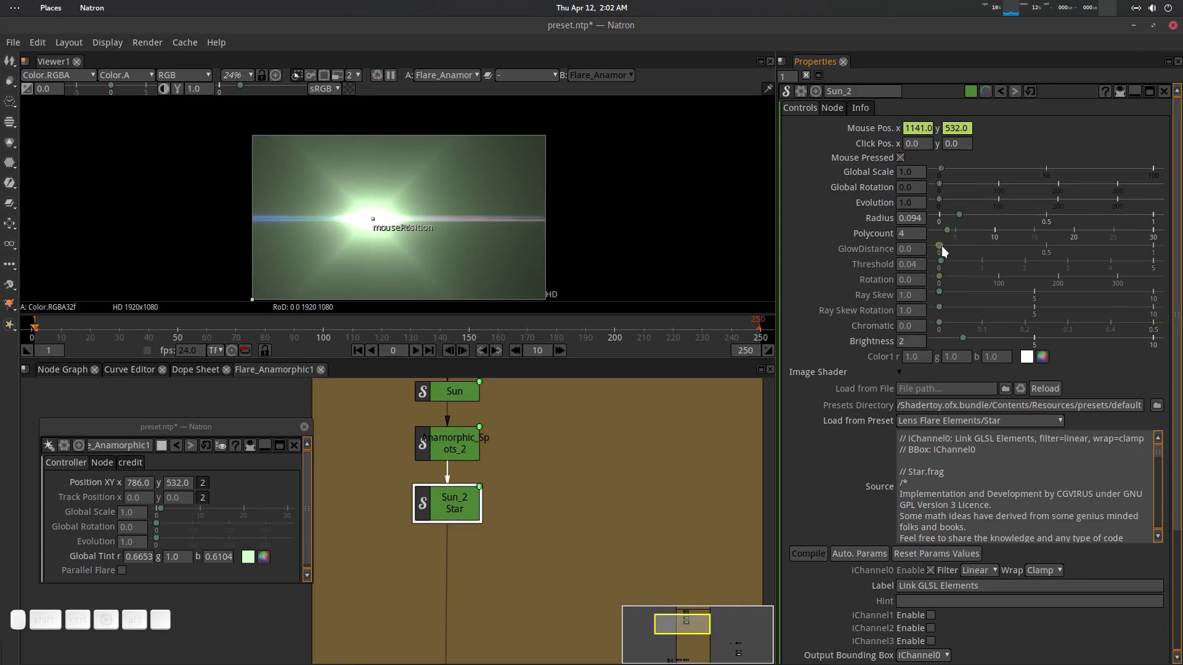
# Set the star's Radius to 0.051 and move the flare to X 862, Y 693.
pyautogui.moveTo(941, 246); pyautogui.dragTo(897, 261)
pyautogui.moveTo(959, 214); pyautogui.dragTo(951, 221)
pyautogui.moveTo(374, 210); pyautogui.dragTo(414, 164)
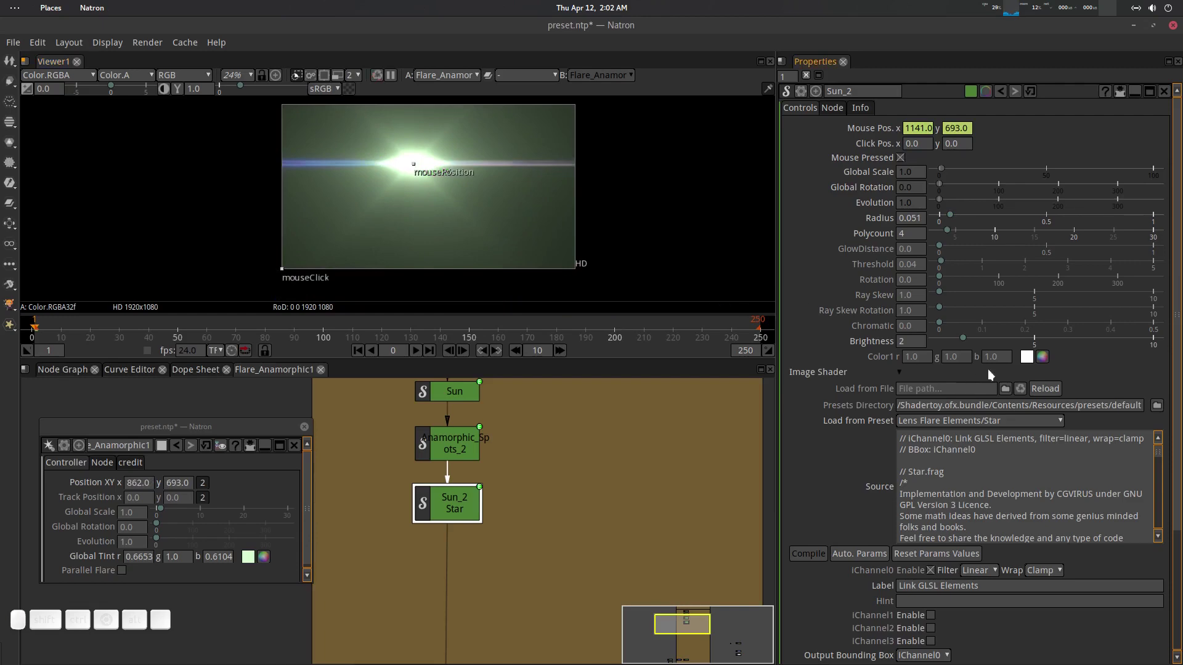
pyautogui.click(1041, 358)
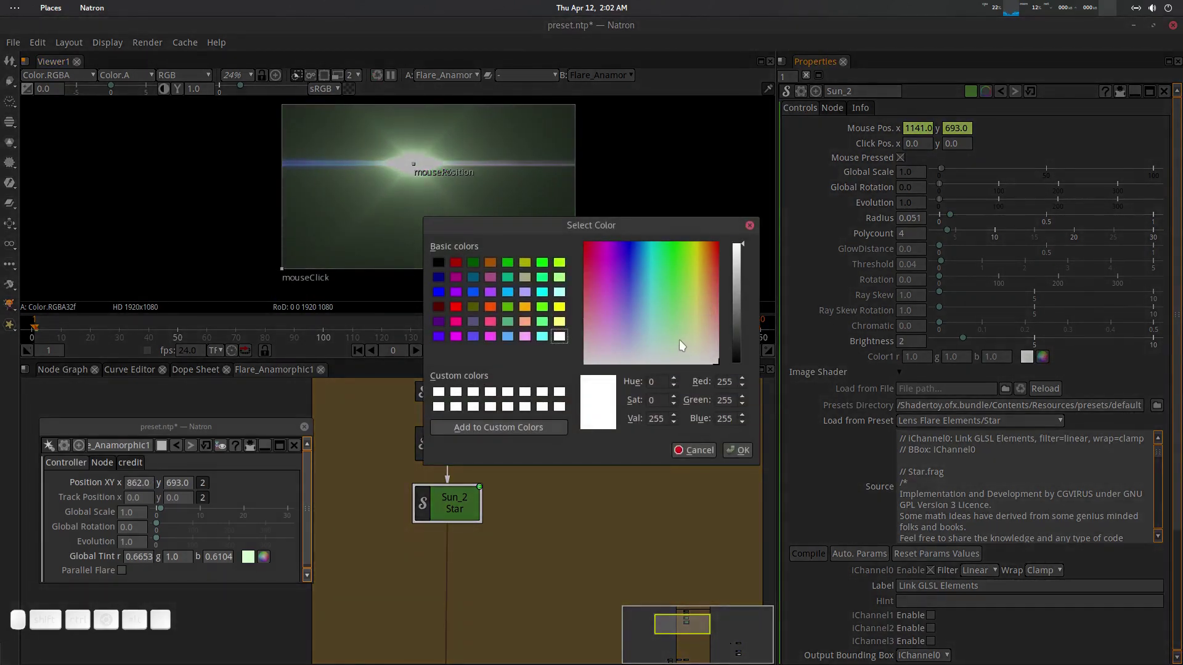
pyautogui.click(680, 336)
pyautogui.moveTo(680, 336)
pyautogui.mouseDown()
pyautogui.moveTo(669, 265)
pyautogui.moveTo(657, 272)
pyautogui.moveTo(672, 338)
pyautogui.moveTo(675, 320)
pyautogui.moveTo(669, 353)
pyautogui.mouseUp()
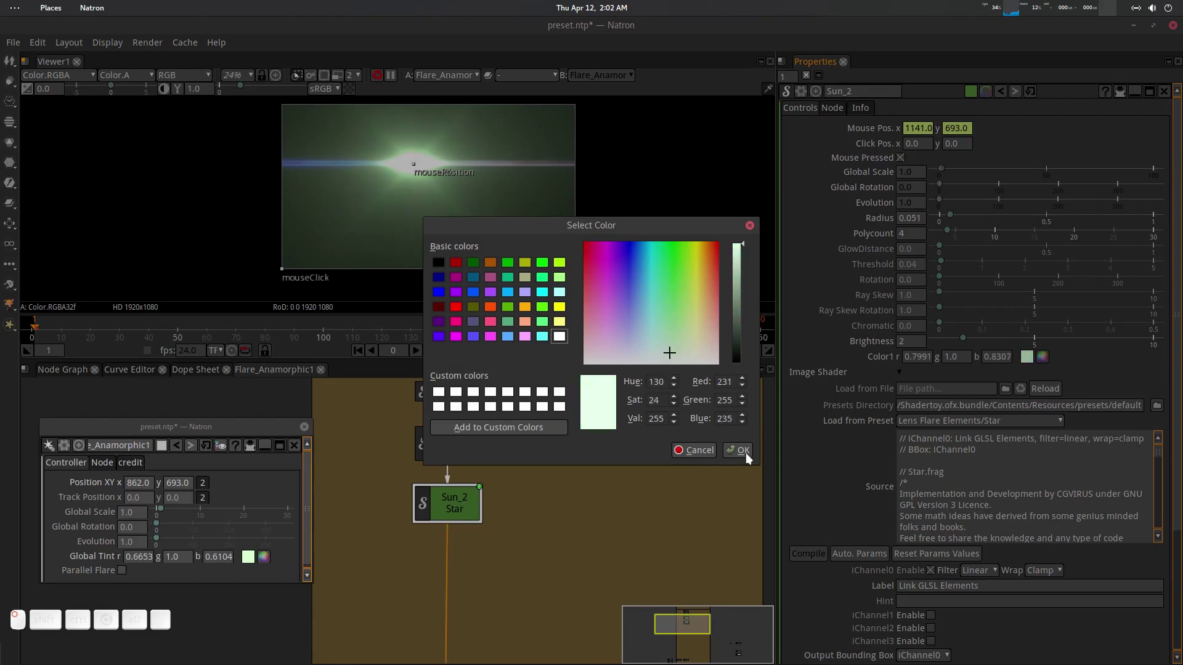
pyautogui.click(701, 455)
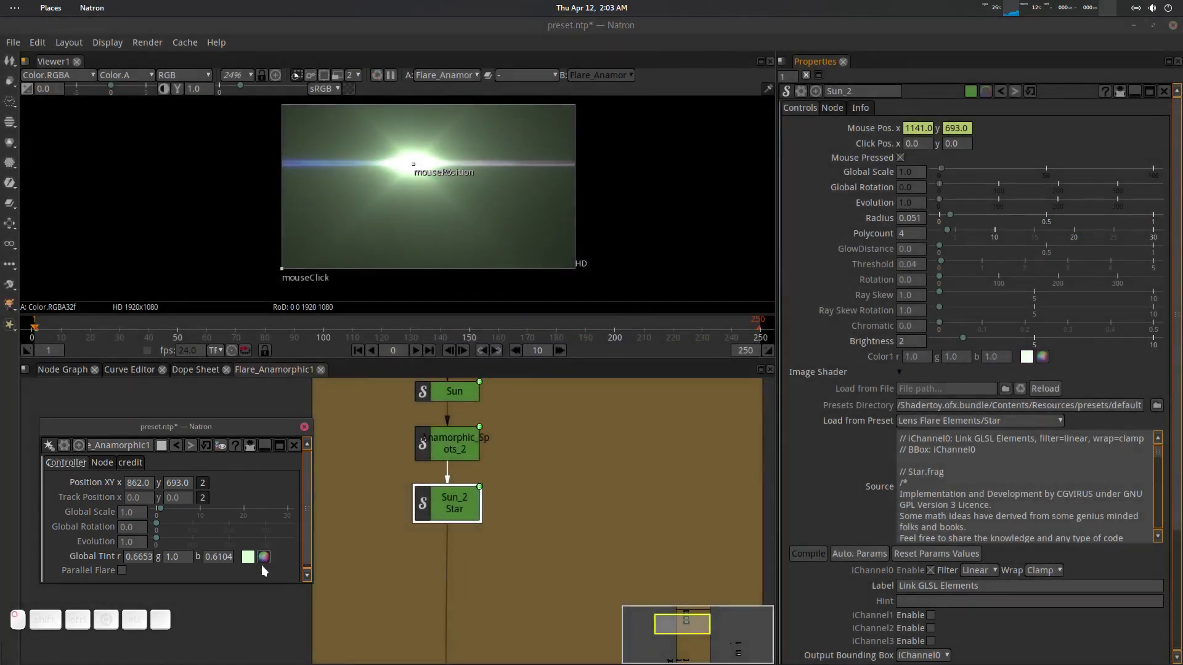
# Try a saturated green Global Tint of RGB 114, 255, 89 on the flare group.
pyautogui.click(263, 557)
pyautogui.moveTo(259, 511); pyautogui.dragTo(262, 459)
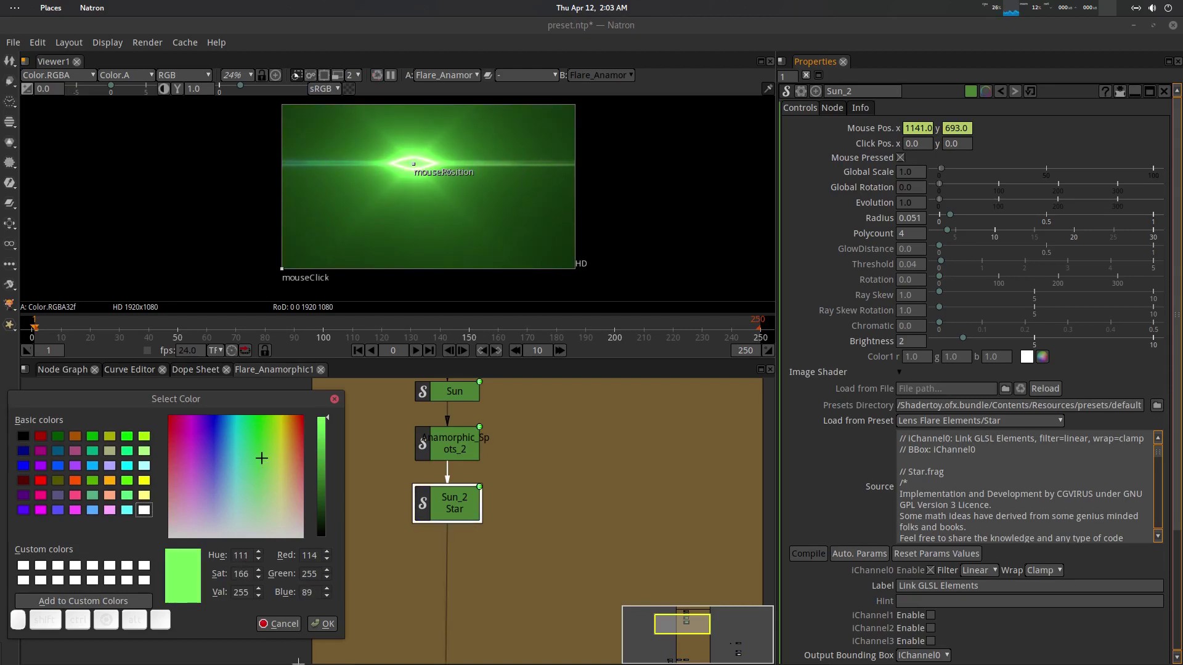
pyautogui.click(323, 623)
# Examine the flare's core up close and set the Sun node's Scale X to 0.68.
pyautogui.scroll(3, 469, 378)
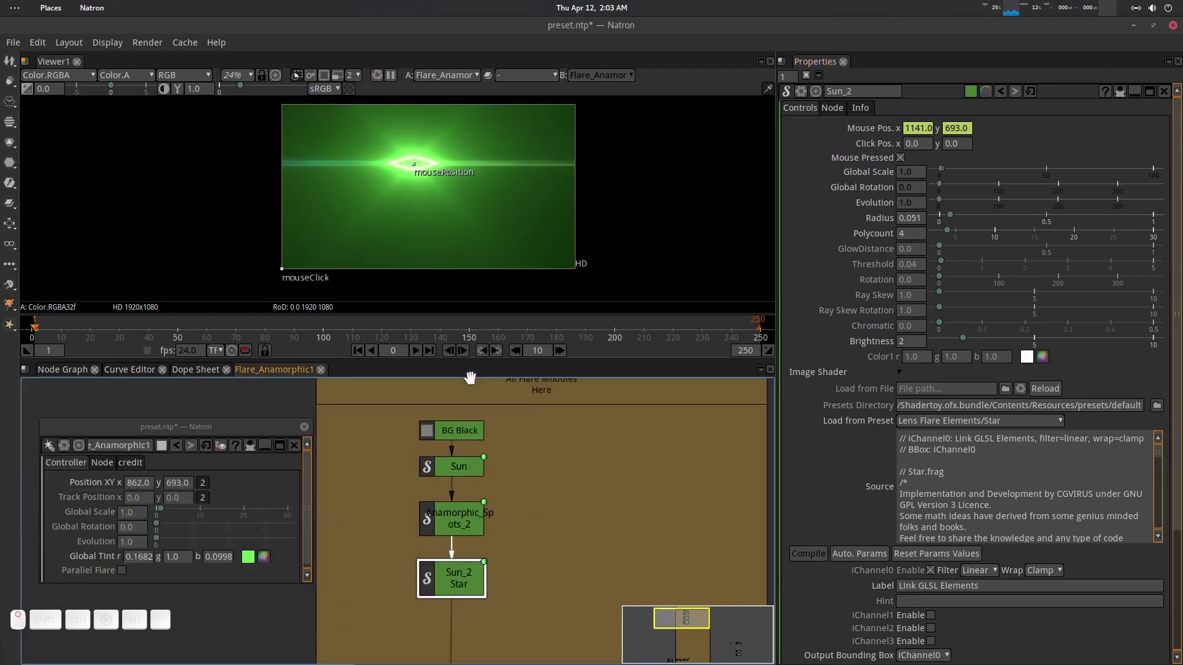
pyautogui.scroll(6, 442, 191)
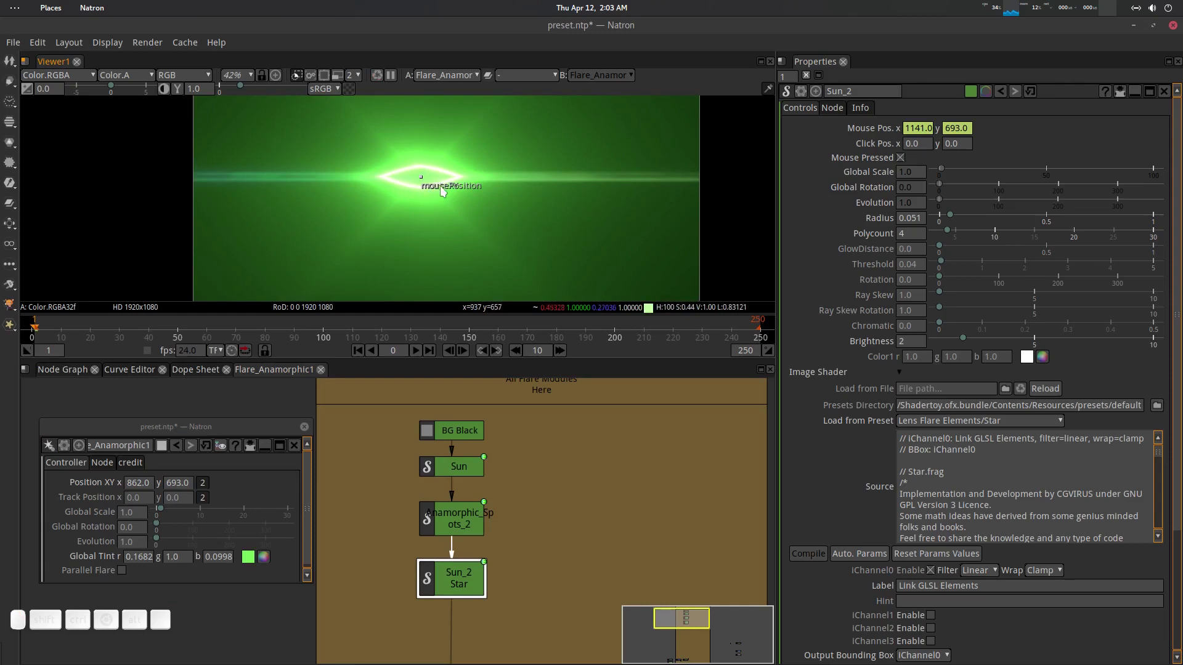
pyautogui.scroll(-6, 457, 219)
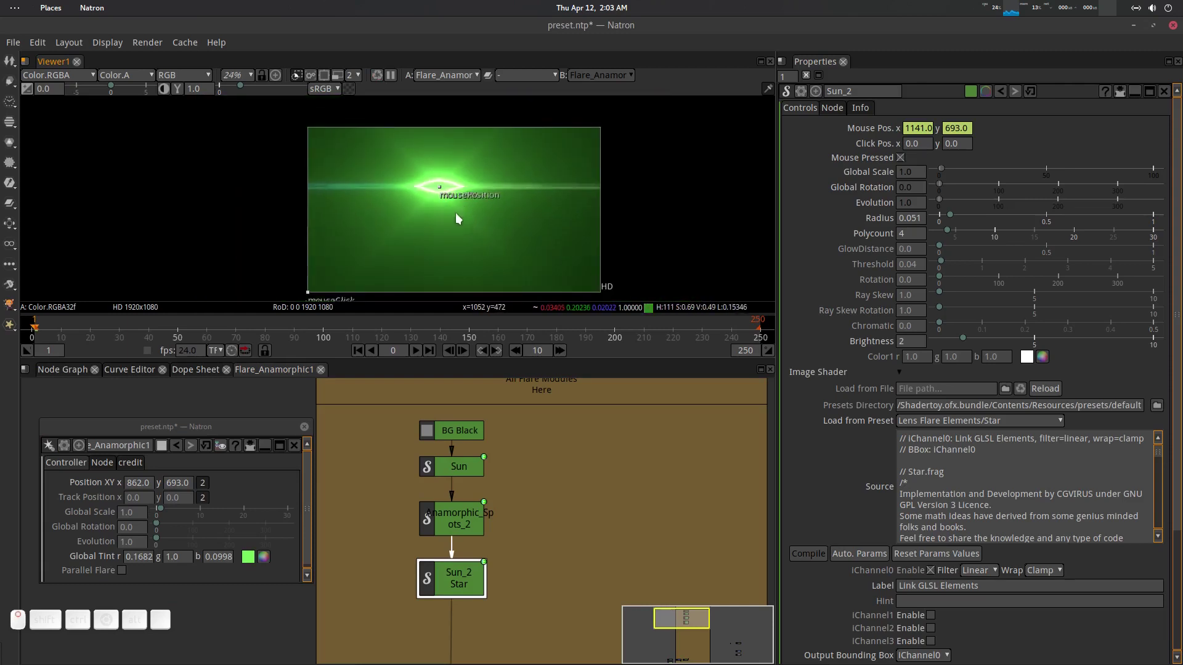
pyautogui.scroll(1, 503, 503)
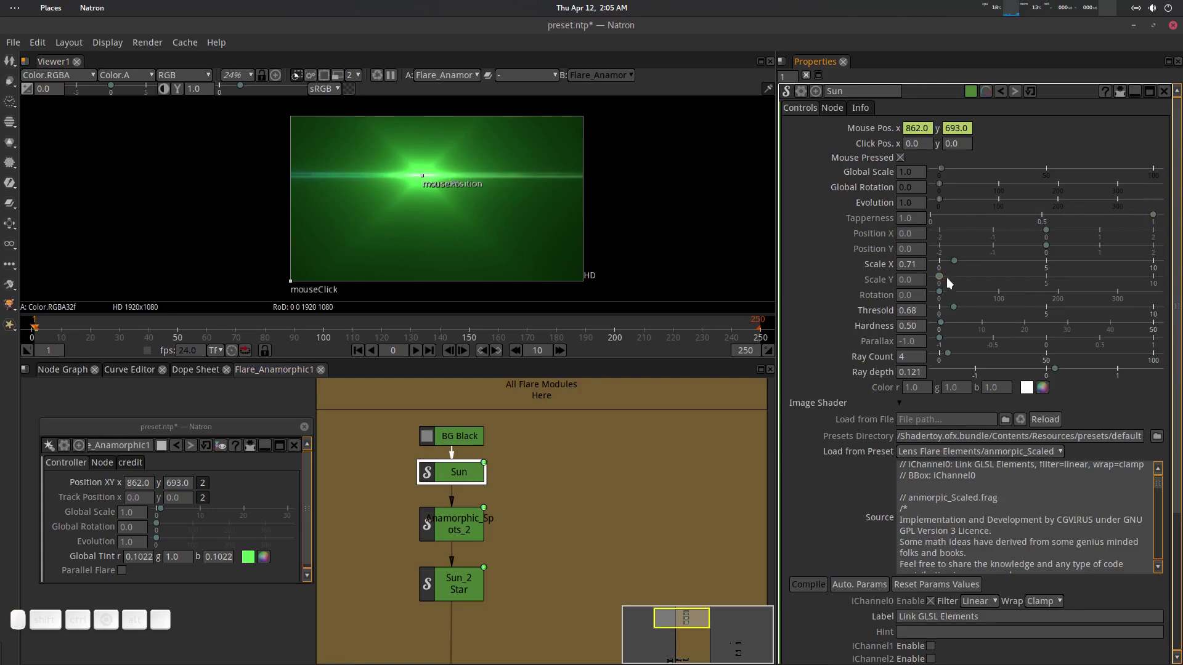
pyautogui.moveTo(954, 263); pyautogui.dragTo(954, 265)
# Move Anamorphic_Spots_2 down, duplicate the Sun node, and insert the copy into the chain directly below Sun.
pyautogui.moveTo(465, 509); pyautogui.dragTo(485, 526)
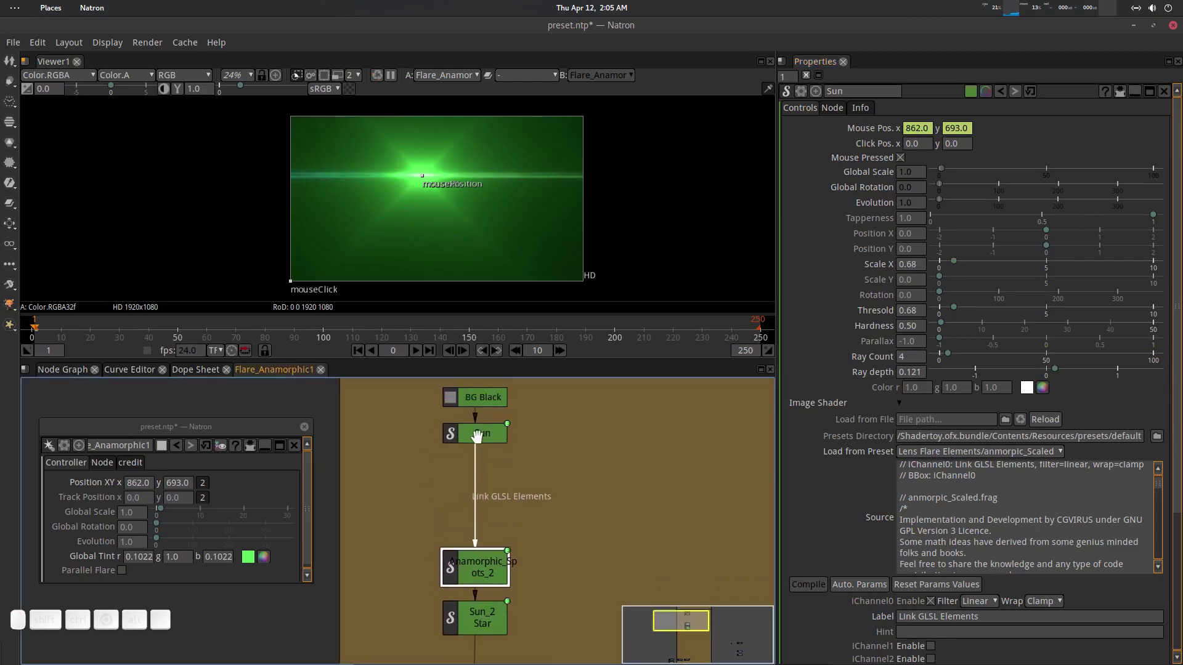
pyautogui.click(478, 433)
pyautogui.hotkey('alt', 'c')
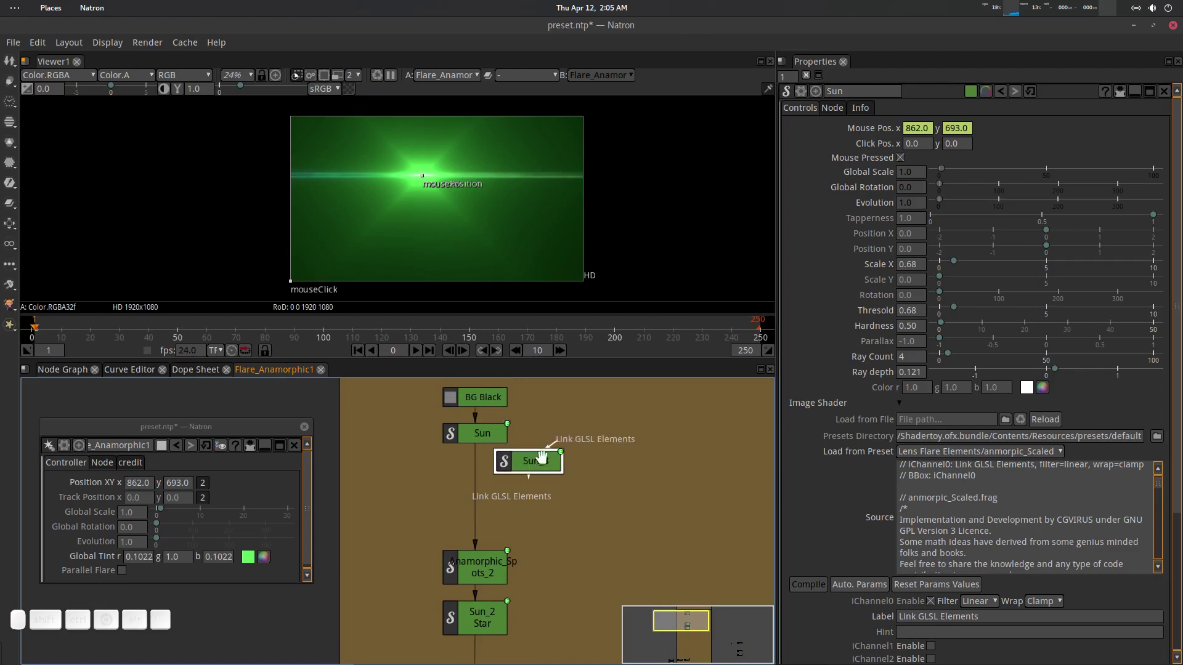
pyautogui.moveTo(537, 459); pyautogui.dragTo(492, 502)
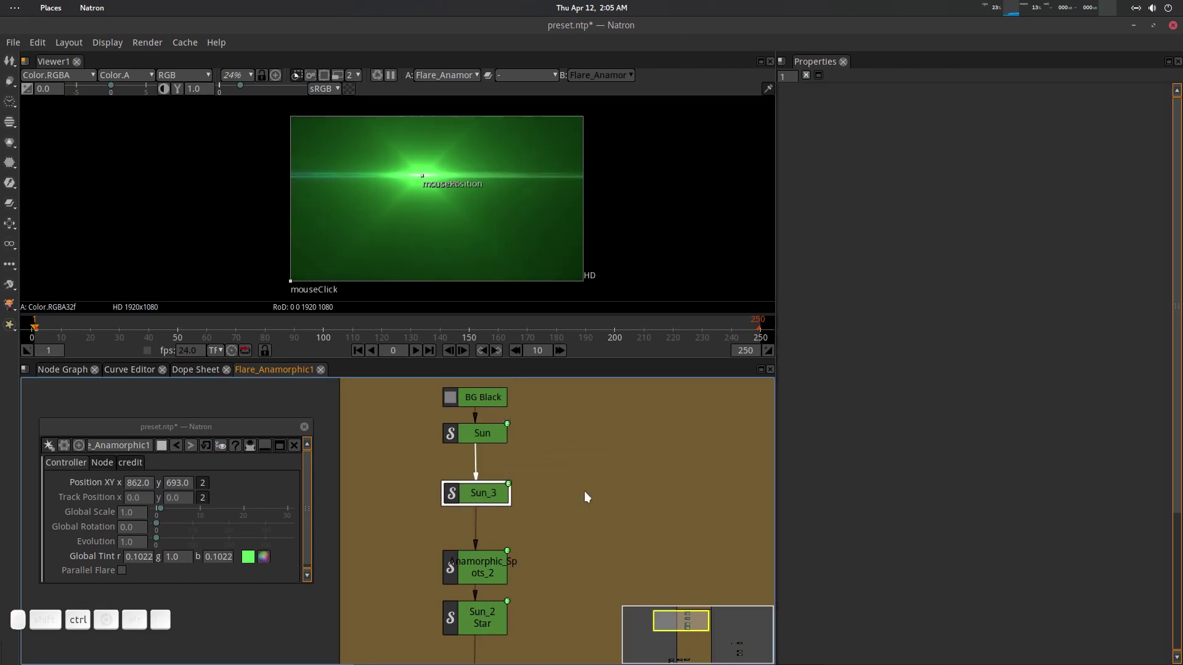
# Open only the Sun_3 node's settings and load the Lens Flare Elements/Glow shader preset into it.
pyautogui.click(951, 389)
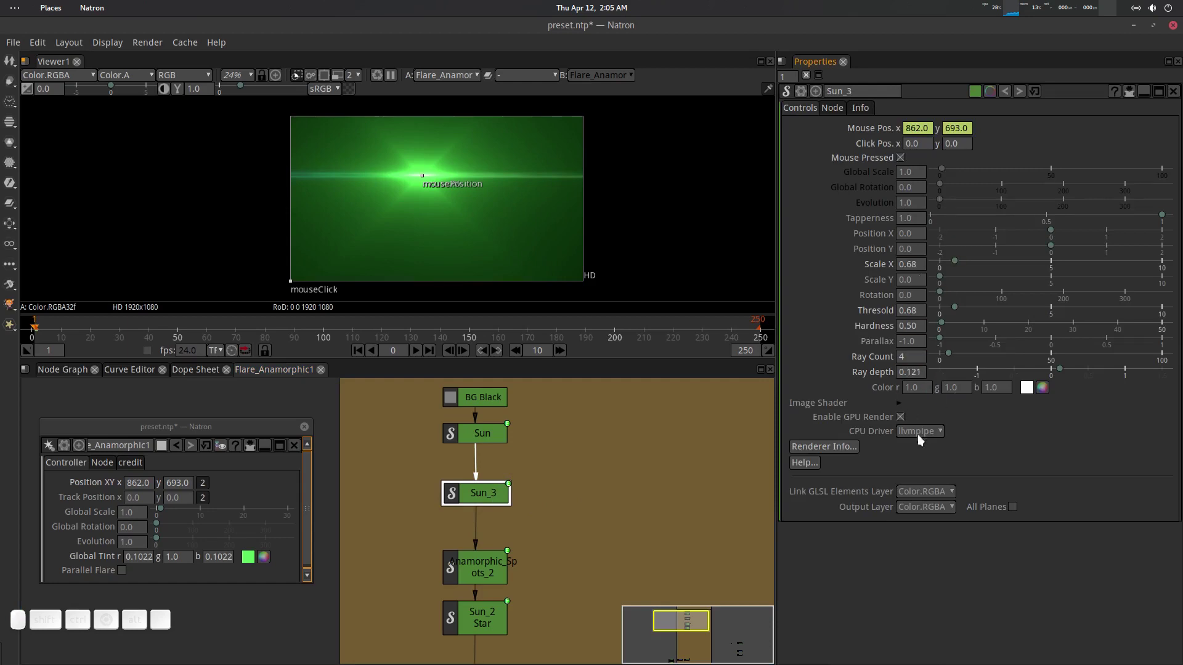
pyautogui.click(901, 404)
pyautogui.click(933, 450)
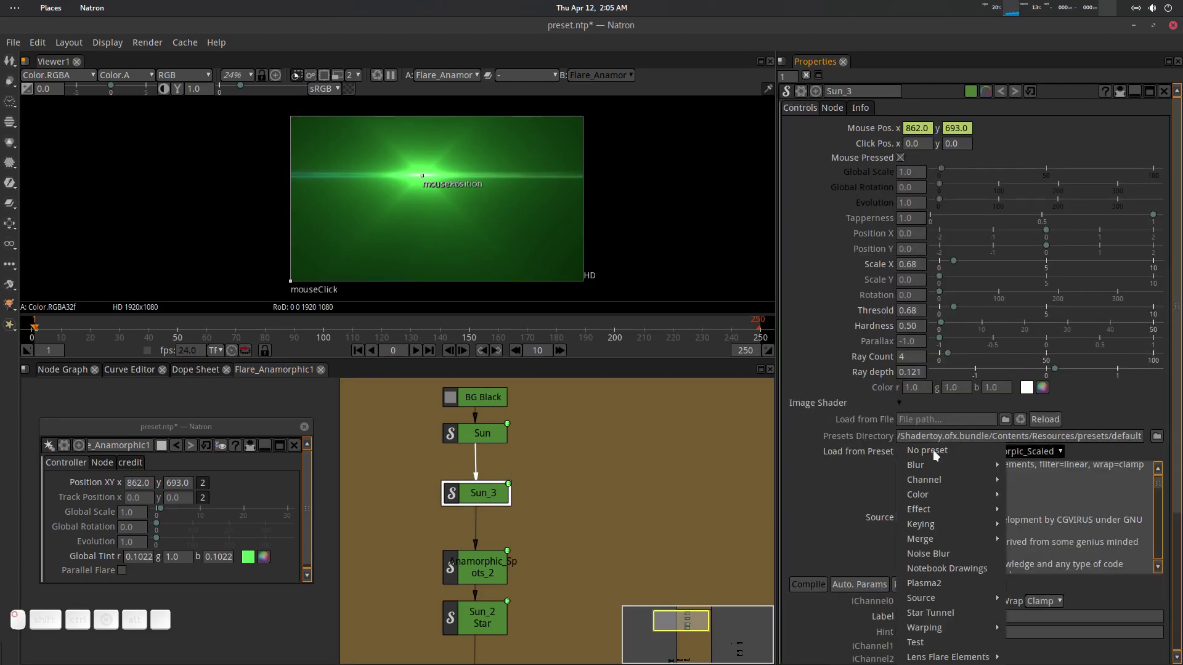
pyautogui.moveTo(943, 497)
pyautogui.moveTo(949, 658)
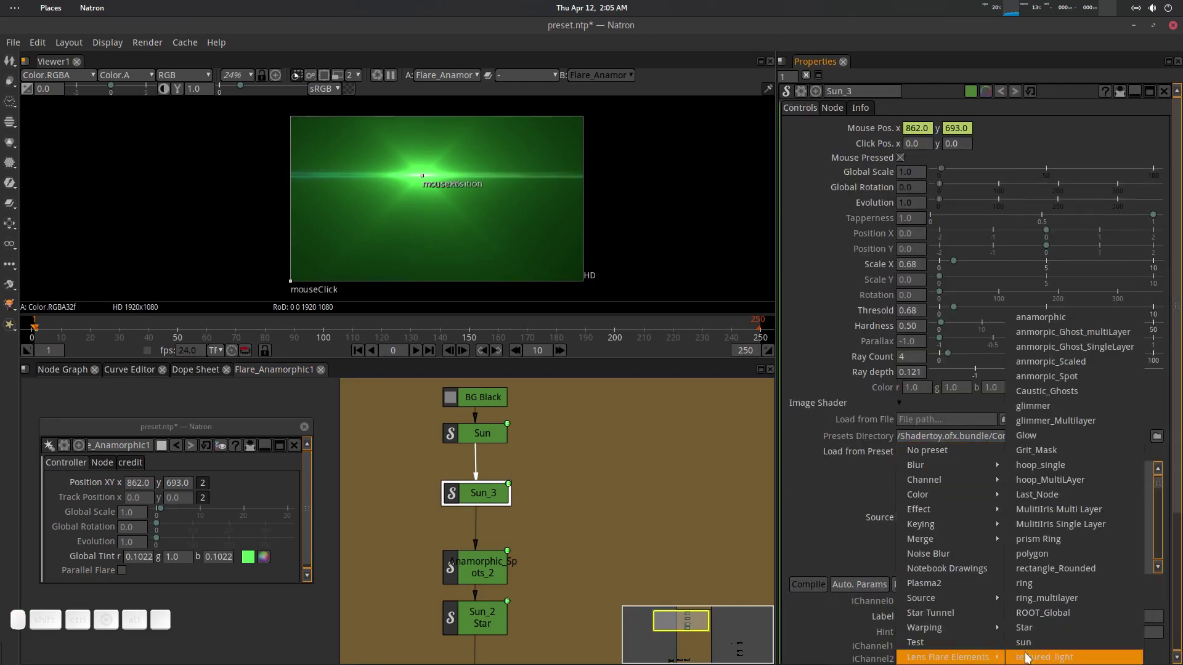
pyautogui.click(1051, 436)
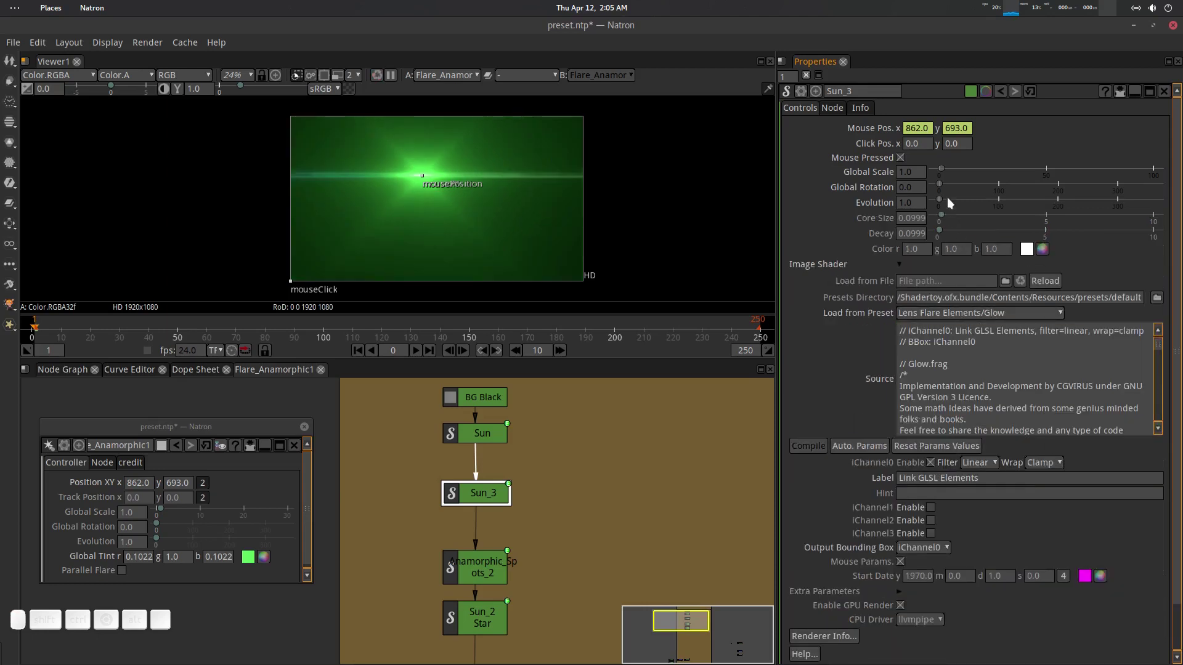
# Try a Core Size of 1.86 and a Decay of 2.48 on the Sun_3 glow.
pyautogui.moveTo(959, 216); pyautogui.dragTo(1104, 203)
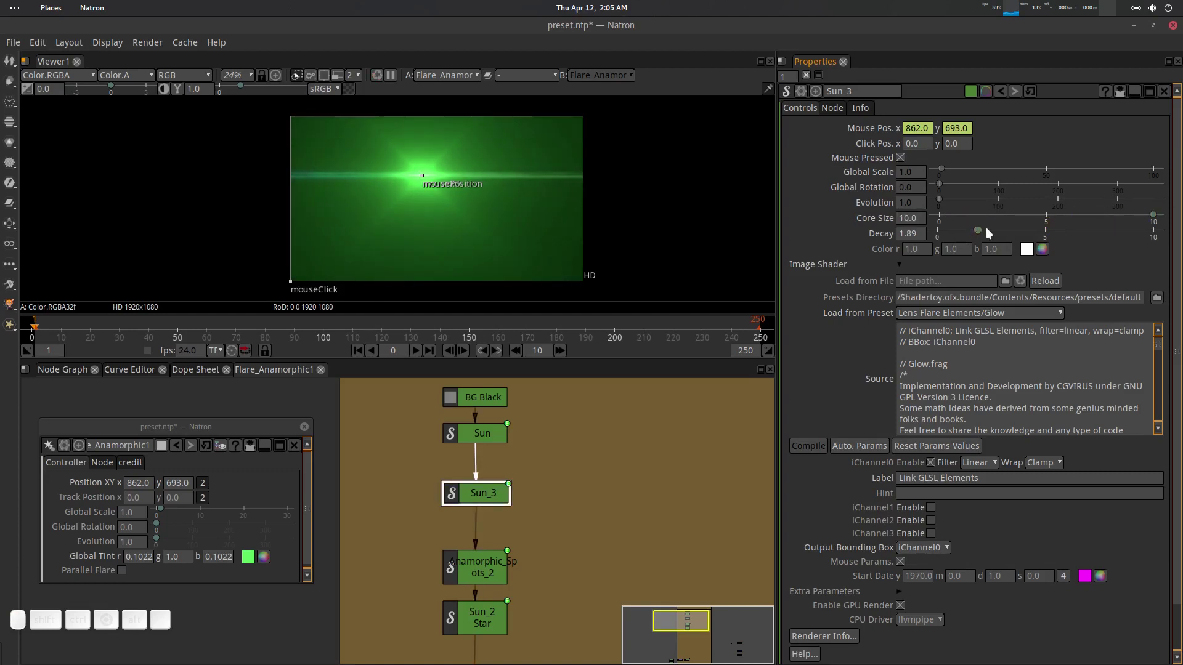
pyautogui.moveTo(978, 229)
pyautogui.mouseDown()
pyautogui.moveTo(938, 231)
pyautogui.moveTo(944, 243)
pyautogui.moveTo(989, 237)
pyautogui.mouseUp()
pyautogui.moveTo(1114, 215); pyautogui.dragTo(978, 219)
# Load the Lens Flare Elements/sun shader preset into Sun_3 and set its Sun Core Size to 3.90.
pyautogui.click(932, 313)
pyautogui.moveTo(938, 536)
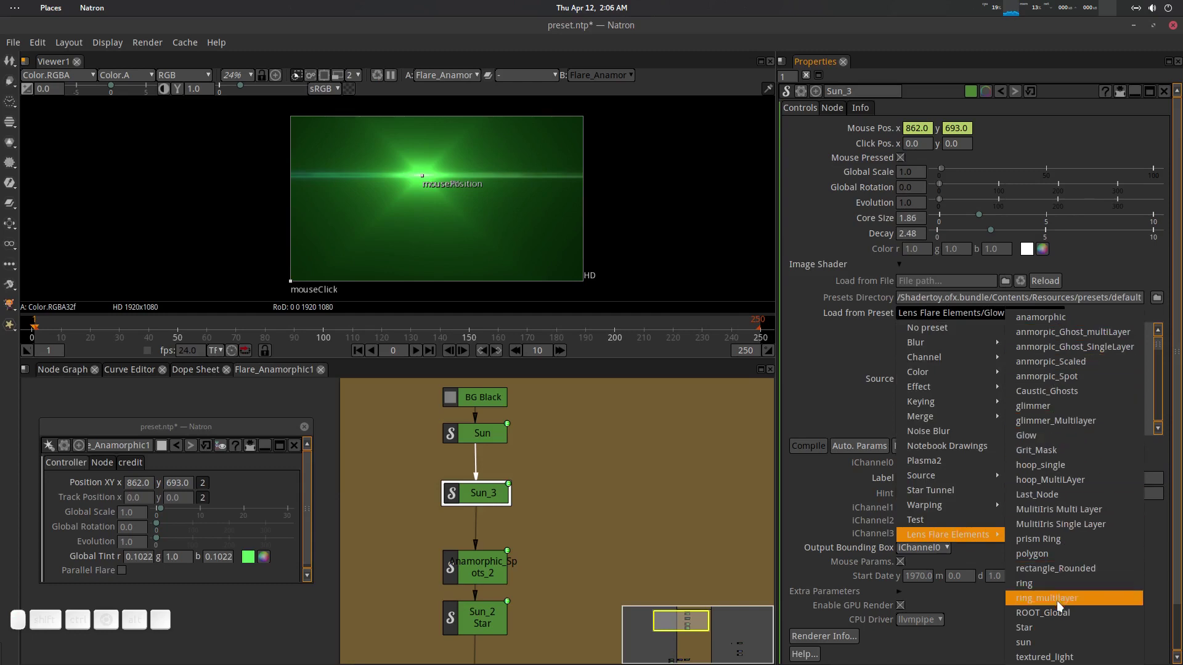
pyautogui.click(1056, 642)
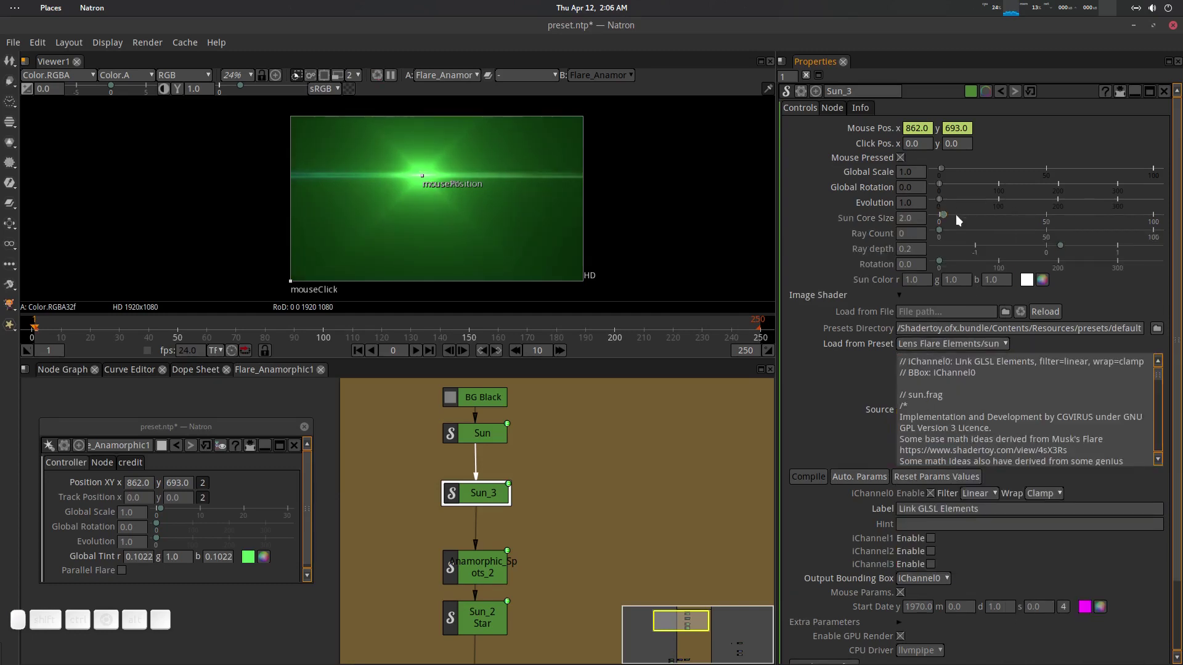
pyautogui.moveTo(940, 217); pyautogui.dragTo(951, 220)
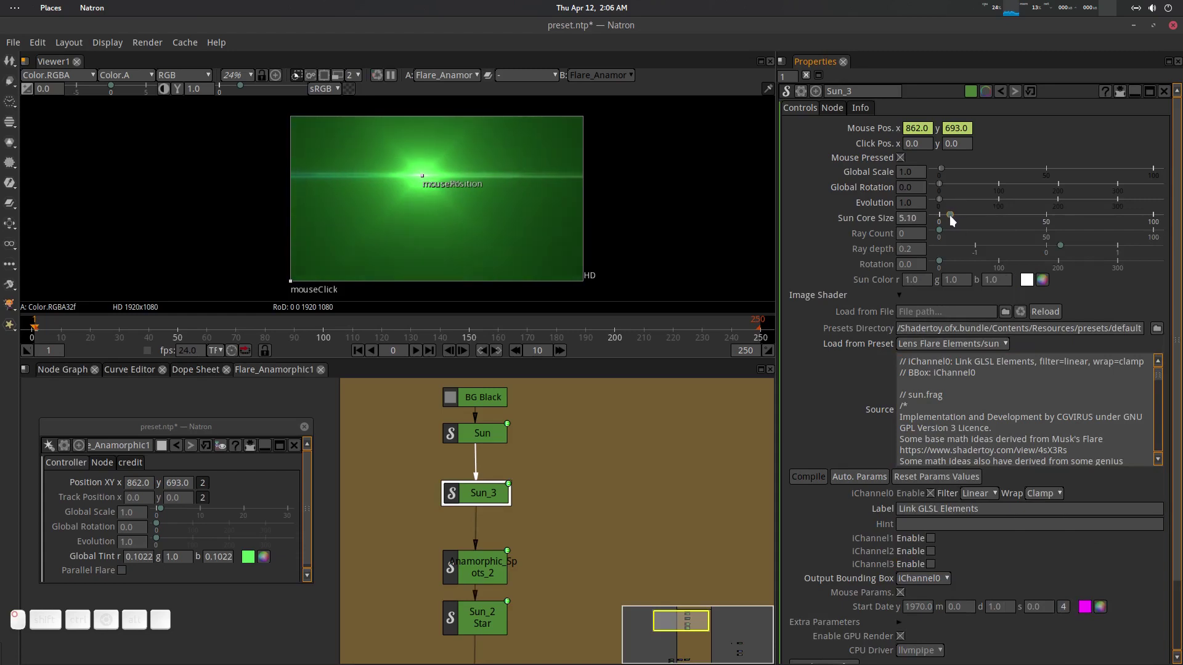
# Try a paler green Global Tint of 0.4452, 1.0, 0.4232 for the flare group.
pyautogui.click(263, 557)
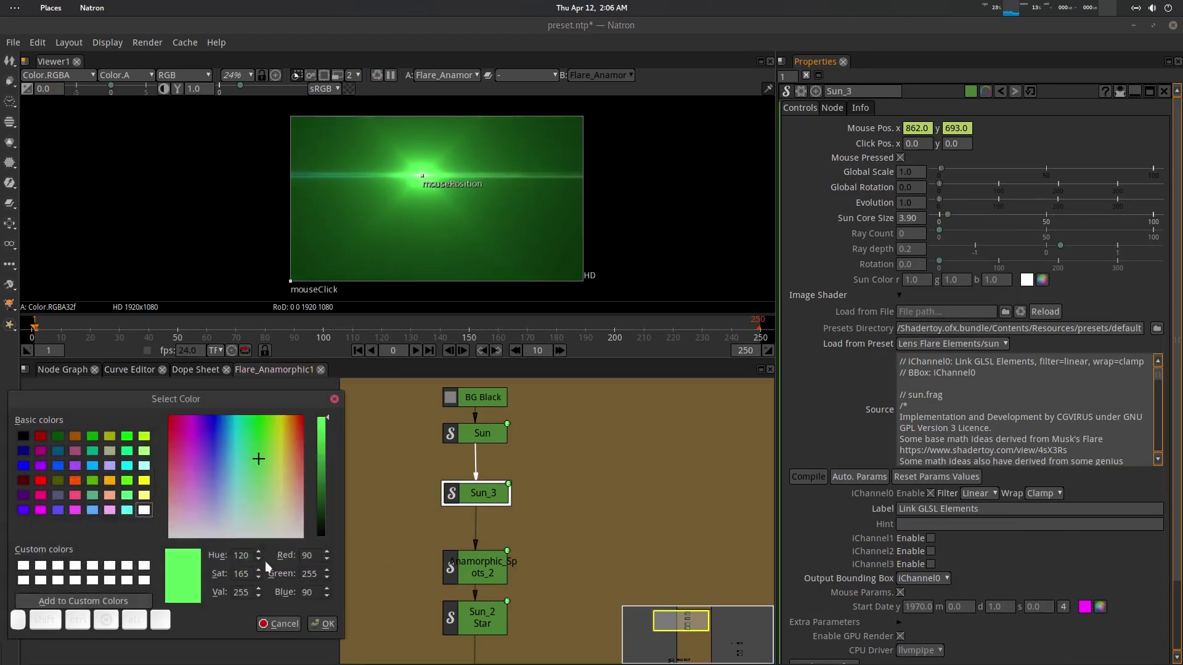
pyautogui.moveTo(251, 468); pyautogui.dragTo(259, 492)
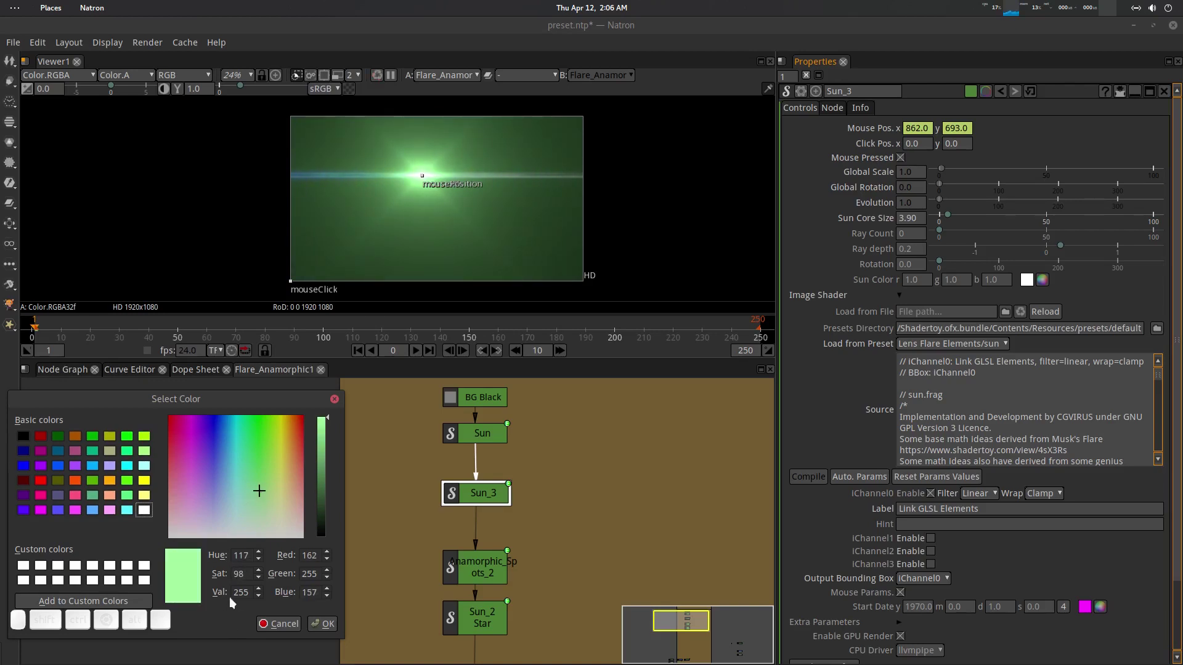
pyautogui.moveTo(242, 574); pyautogui.dragTo(229, 577)
pyautogui.write('50')
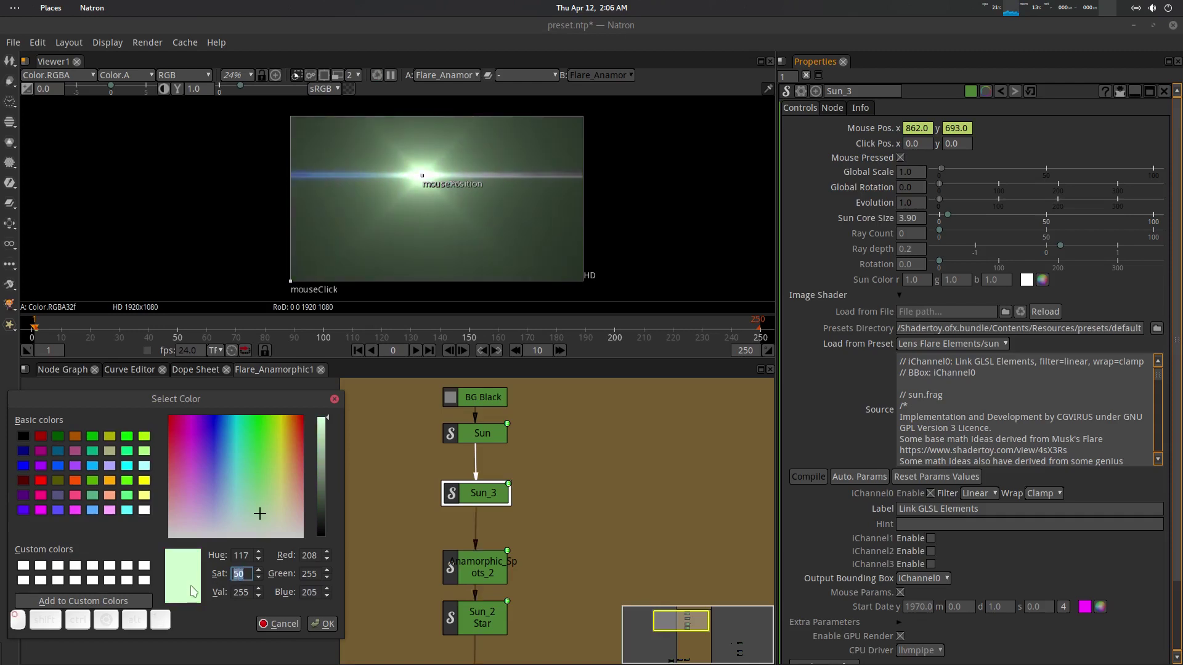
pyautogui.write('80')
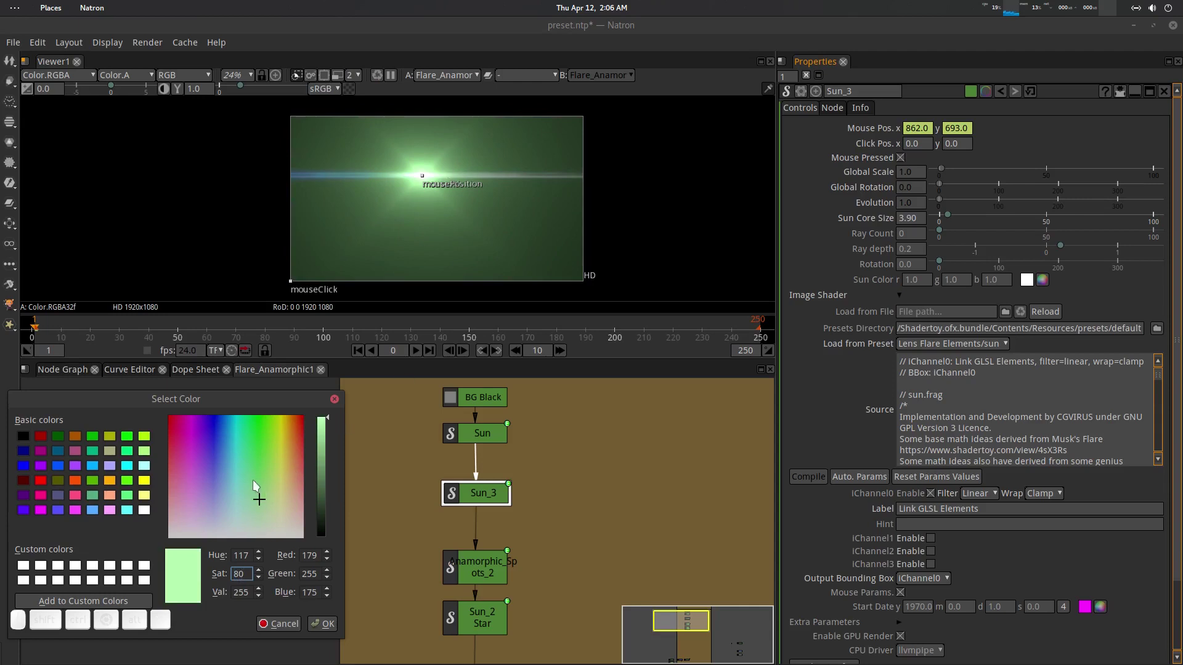
pyautogui.moveTo(256, 497); pyautogui.dragTo(260, 501)
pyautogui.click(321, 624)
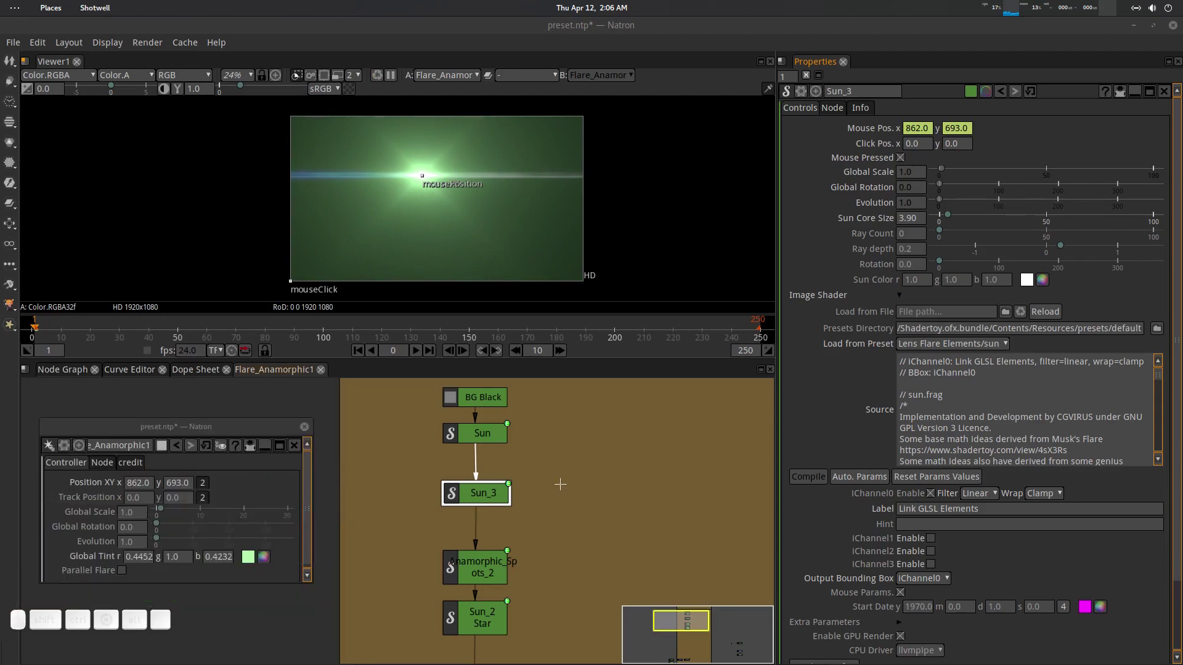
# Disable and delete the Sun_3 node, and move Anamorphic_Spots_2 up closer to Sun.
pyautogui.click(487, 491)
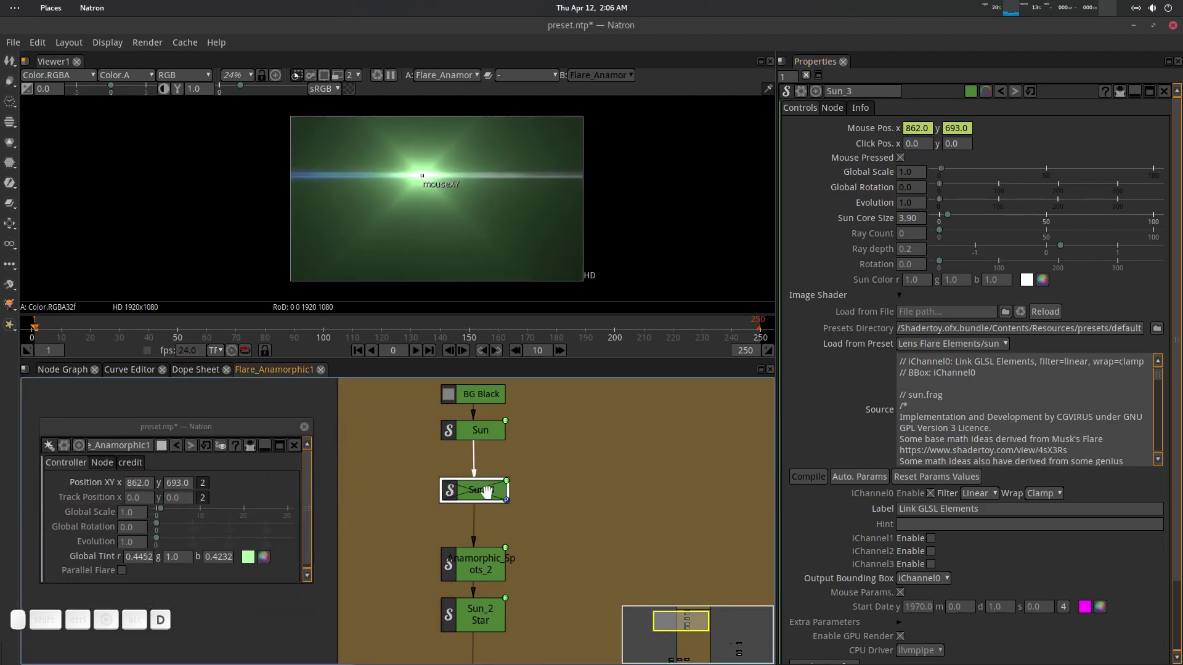
pyautogui.press('d')
pyautogui.press('Delete')
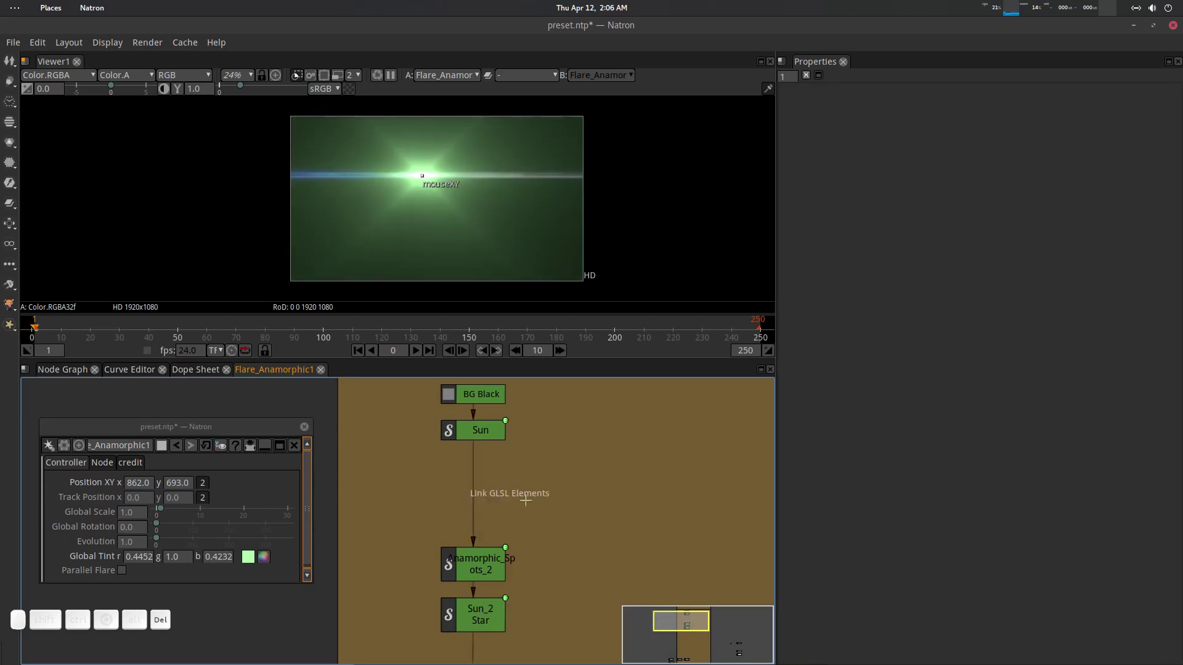
pyautogui.moveTo(492, 542); pyautogui.dragTo(491, 473)
# Set the Sun_2 star's Brightness to 5, Ray Skew to 1.92 and Radius to 0.031, checking the look at different flare positions.
pyautogui.click(492, 587)
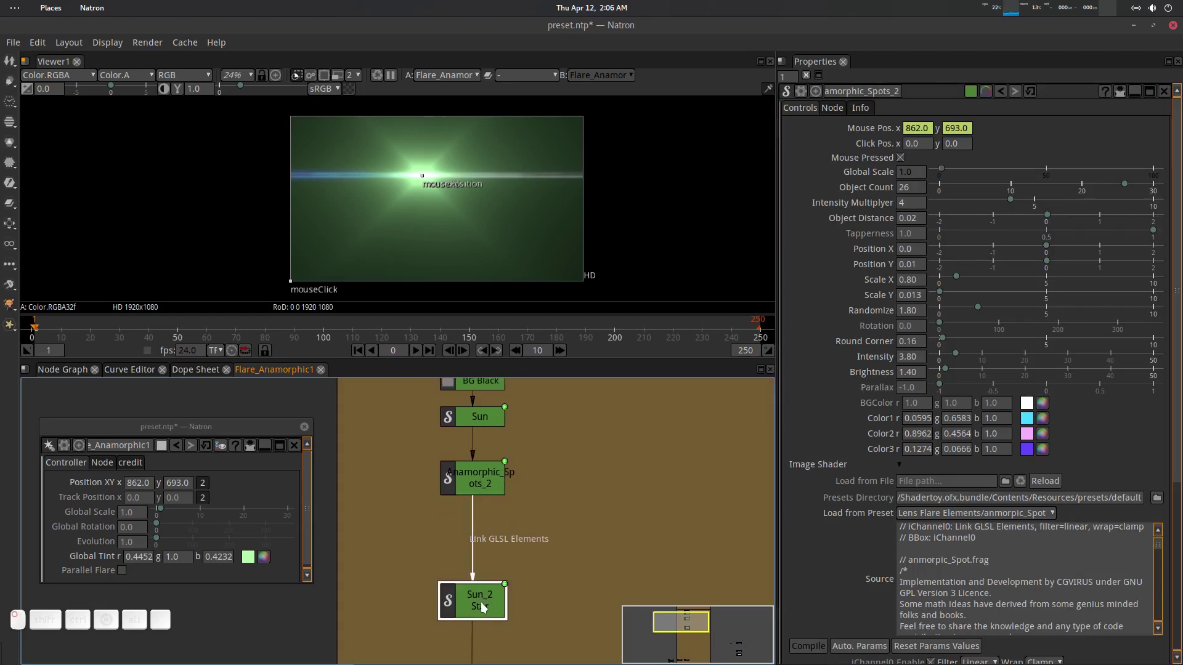
pyautogui.moveTo(966, 337); pyautogui.dragTo(1039, 341)
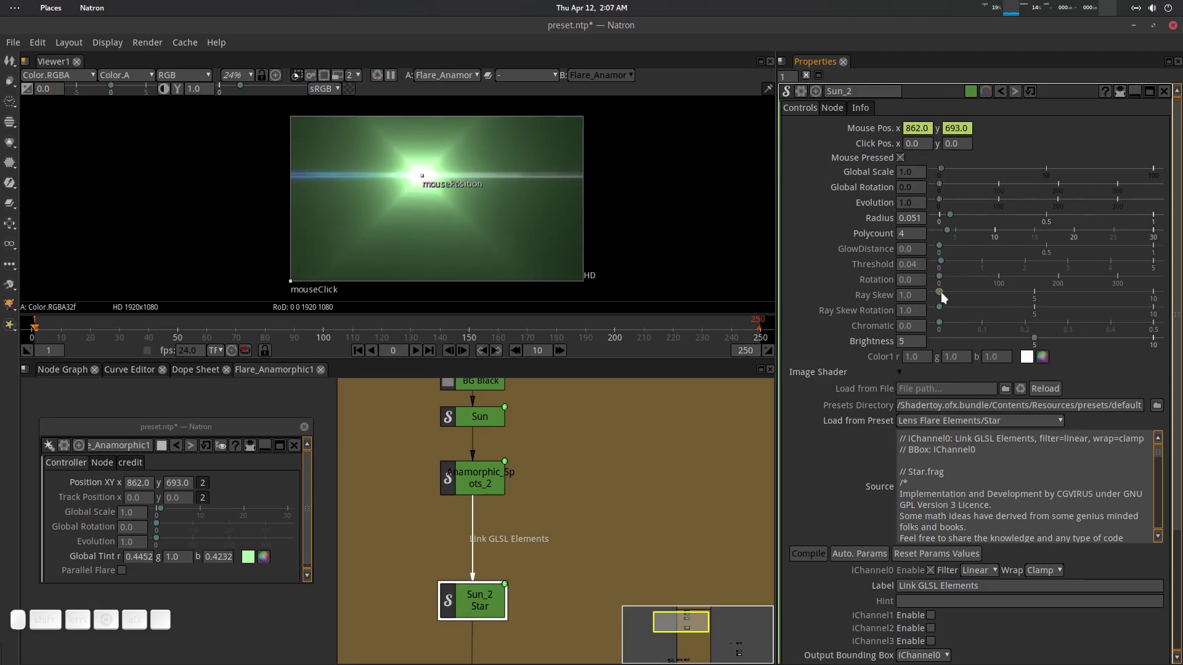
pyautogui.moveTo(940, 292); pyautogui.dragTo(931, 316)
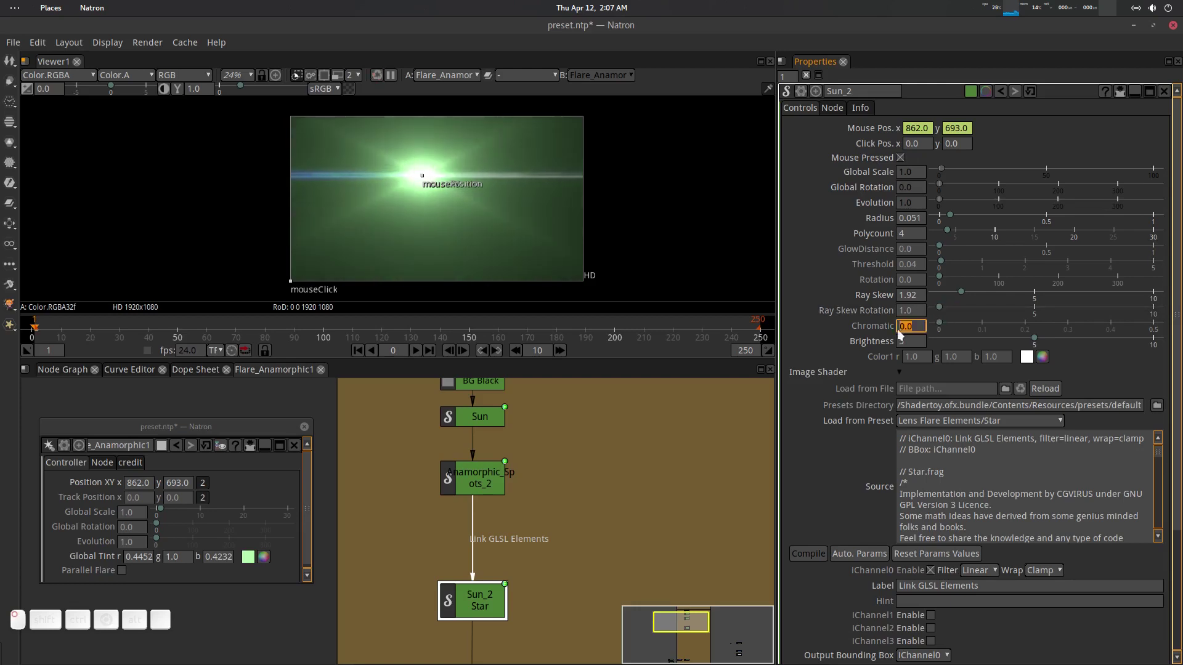
pyautogui.moveTo(422, 176)
pyautogui.mouseDown()
pyautogui.moveTo(513, 192)
pyautogui.moveTo(440, 161)
pyautogui.moveTo(425, 171)
pyautogui.mouseUp()
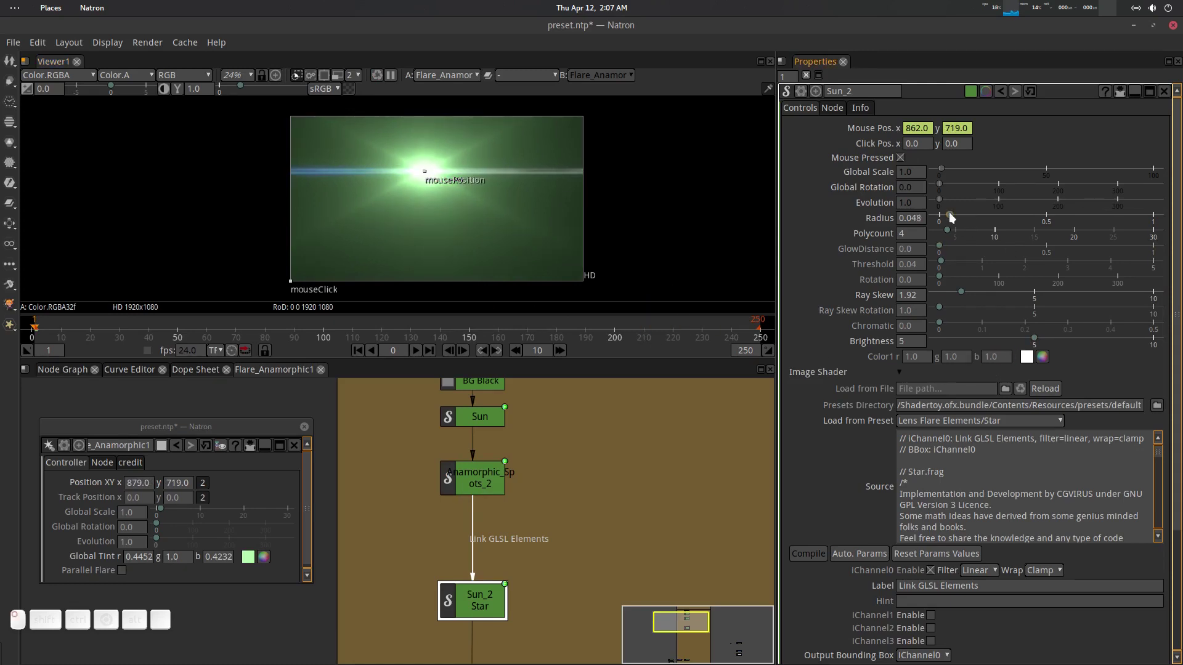
pyautogui.moveTo(951, 217); pyautogui.dragTo(947, 219)
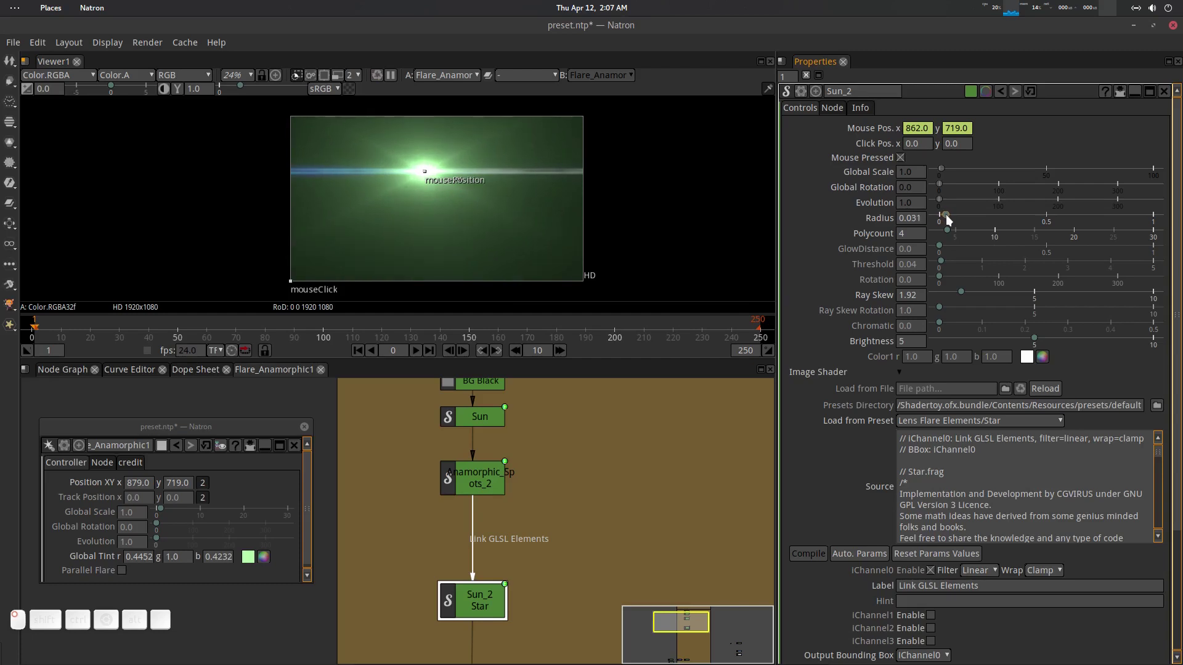
pyautogui.moveTo(434, 175)
pyautogui.mouseDown()
pyautogui.moveTo(455, 180)
pyautogui.moveTo(419, 185)
pyautogui.moveTo(463, 183)
pyautogui.moveTo(419, 188)
pyautogui.mouseUp()
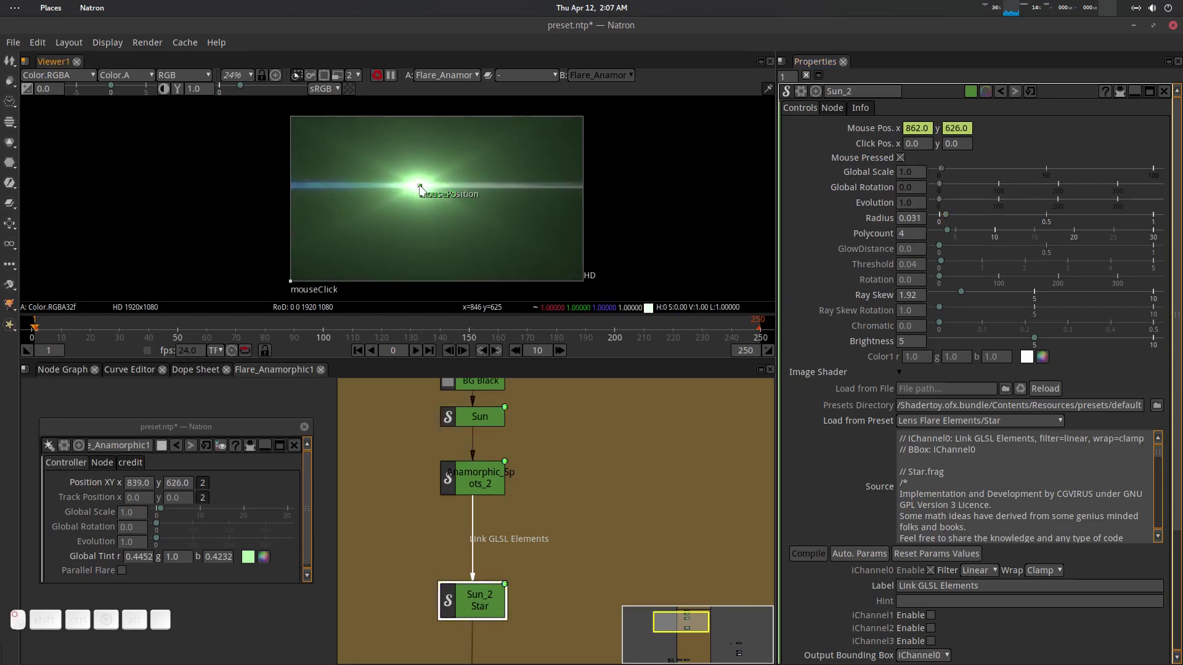
# Change Color1 of the Anamorphic_Spots_2 node to white and Color2 to a neutral grey of 0.3613.
pyautogui.moveTo(494, 431); pyautogui.dragTo(511, 494)
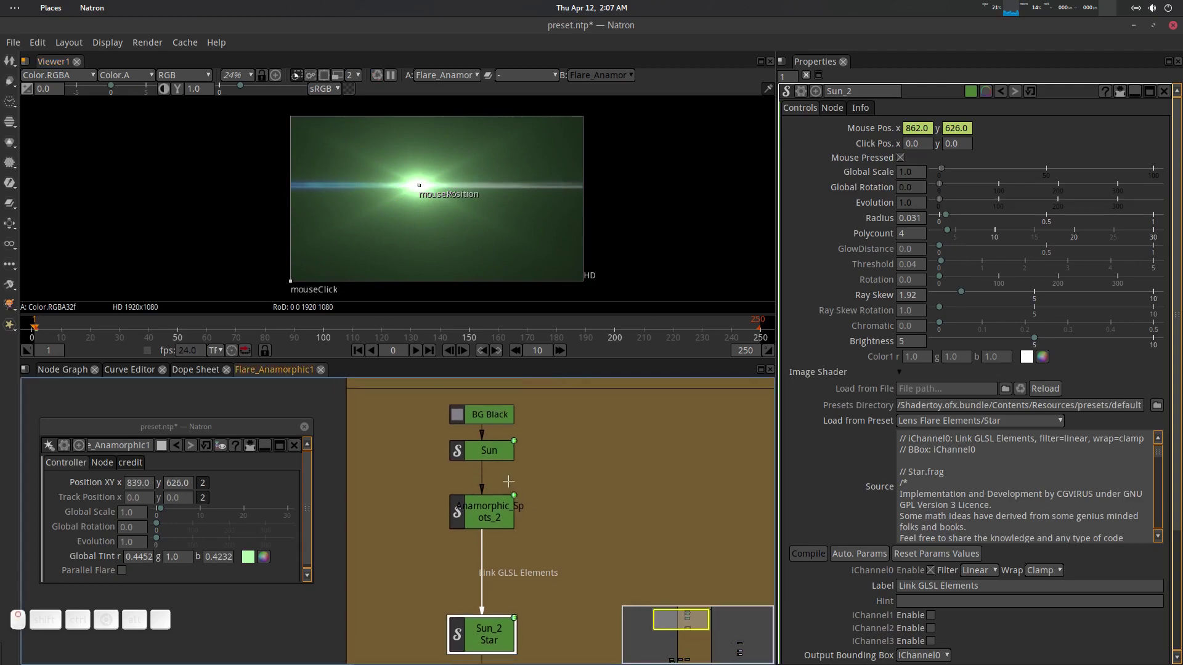
pyautogui.click(491, 523)
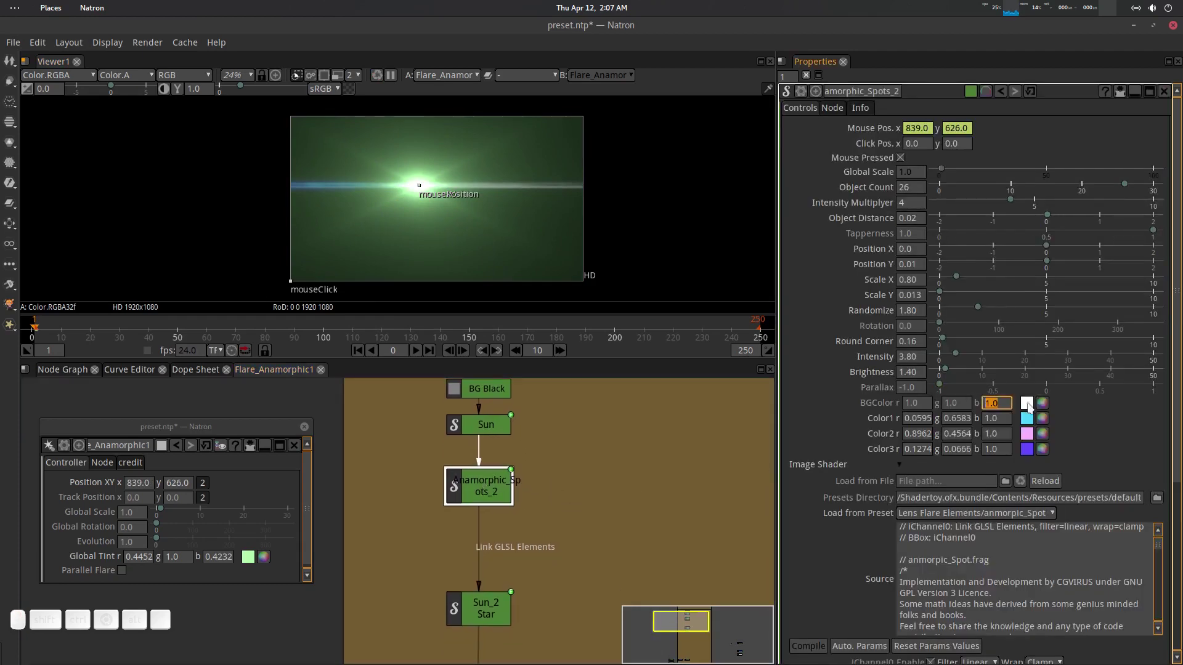
pyautogui.click(1026, 418)
pyautogui.moveTo(686, 318); pyautogui.dragTo(653, 387)
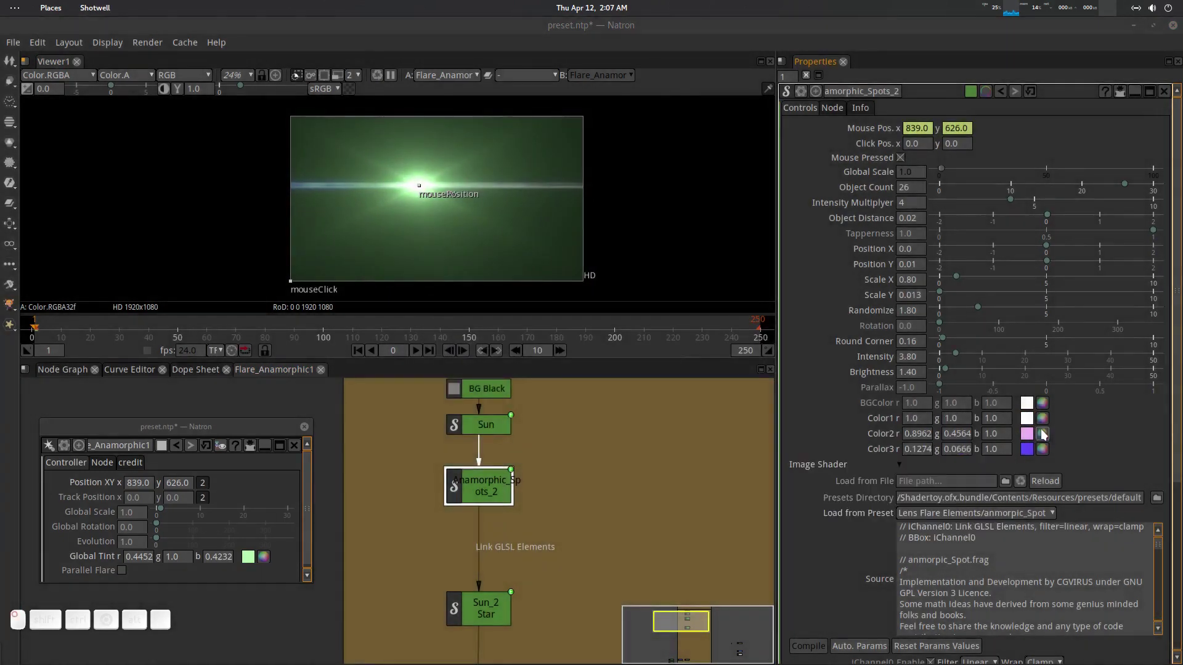
pyautogui.click(1026, 434)
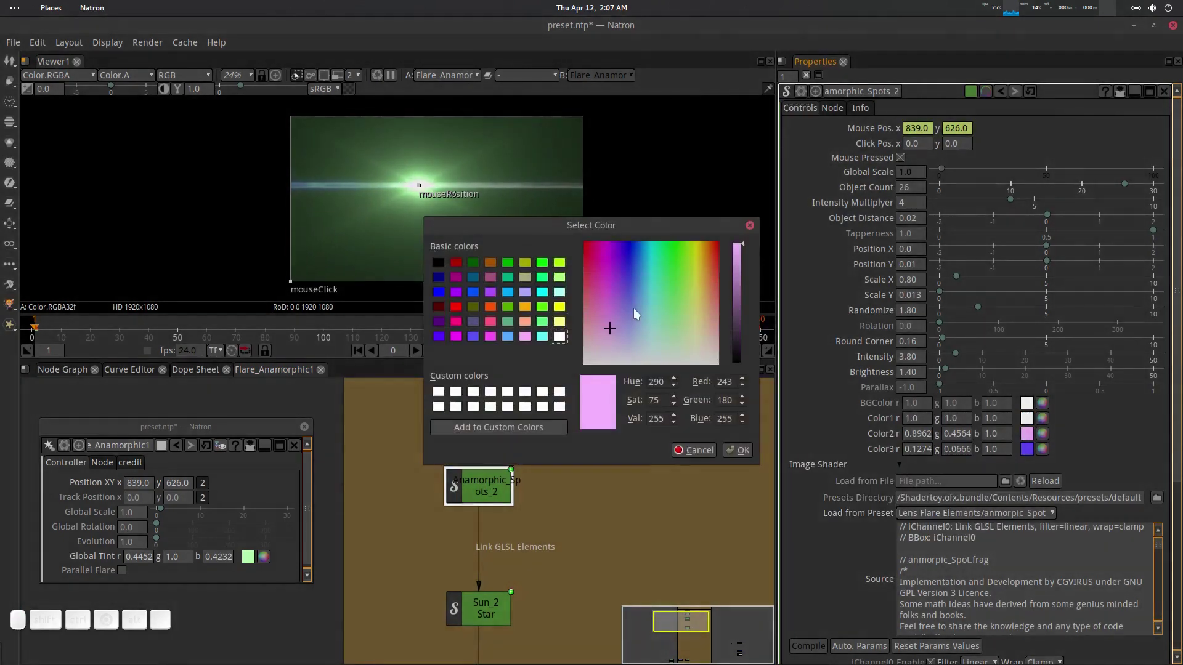
pyautogui.click(647, 321)
pyautogui.moveTo(651, 325); pyautogui.dragTo(653, 364)
pyautogui.moveTo(743, 253); pyautogui.dragTo(745, 286)
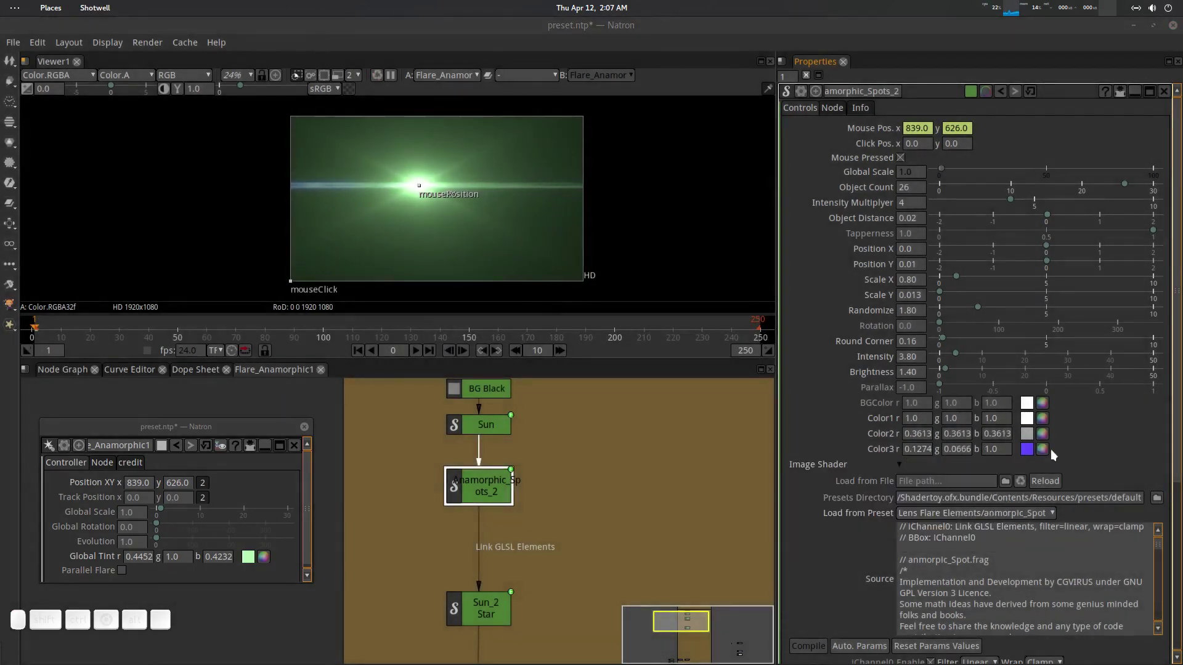
# Set Color3 of Anamorphic_Spots_2 to white and darken its Color1 to a grey of 0.2383.
pyautogui.click(1042, 449)
pyautogui.moveTo(659, 326); pyautogui.dragTo(653, 364)
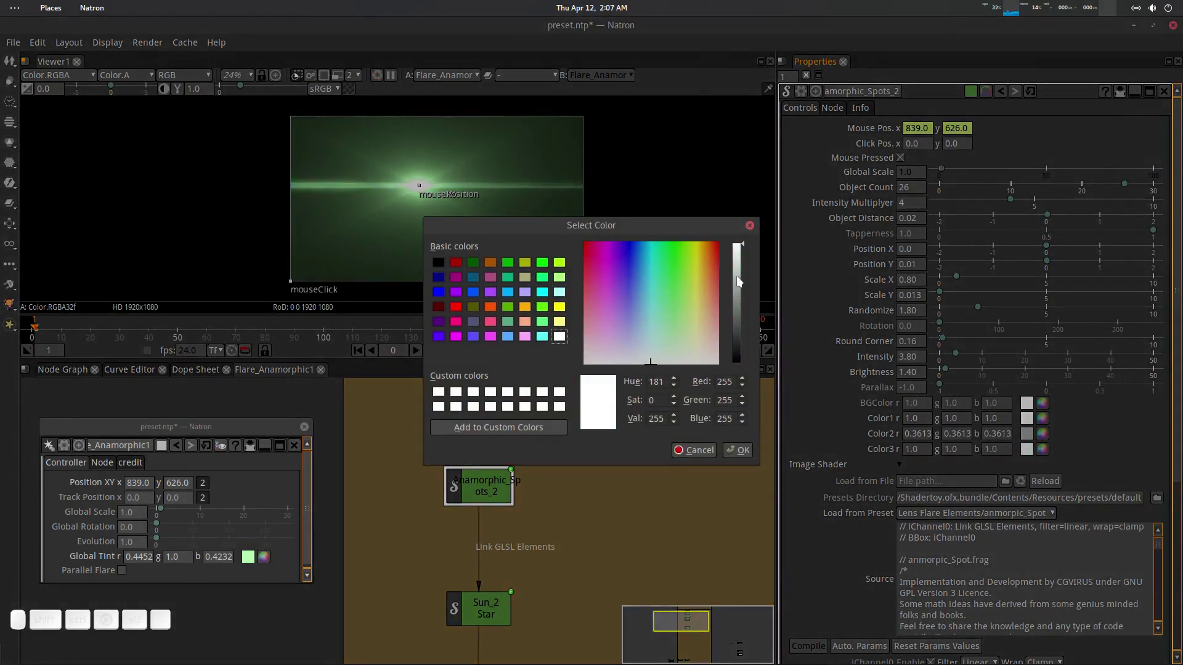
pyautogui.moveTo(743, 248)
pyautogui.mouseDown()
pyautogui.moveTo(752, 316)
pyautogui.moveTo(750, 237)
pyautogui.mouseUp()
pyautogui.click(737, 449)
pyautogui.click(1042, 419)
pyautogui.moveTo(742, 285); pyautogui.dragTo(741, 300)
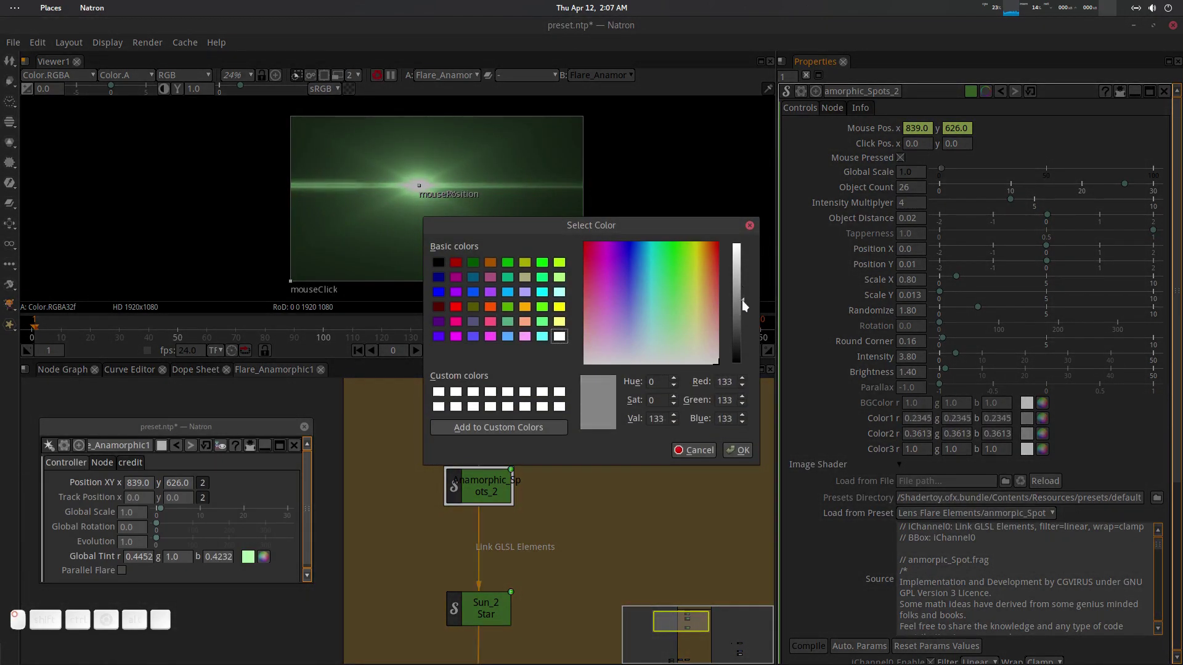
pyautogui.click(738, 449)
pyautogui.click(1042, 403)
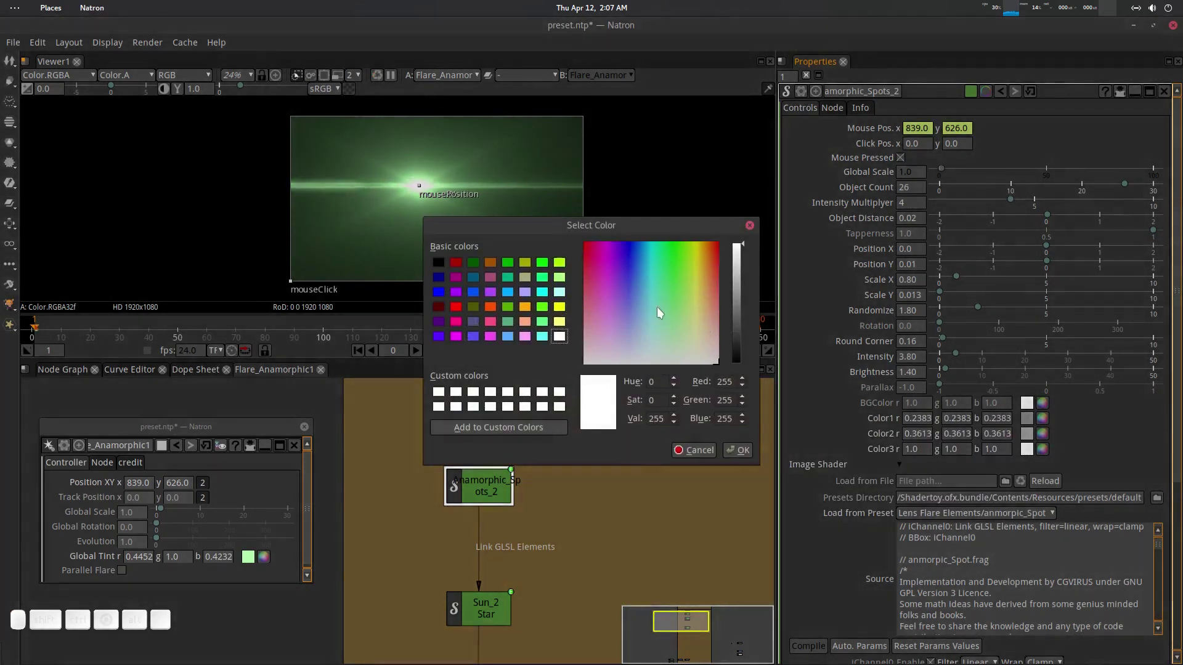
pyautogui.click(674, 287)
pyautogui.moveTo(674, 287); pyautogui.dragTo(670, 363)
pyautogui.click(693, 450)
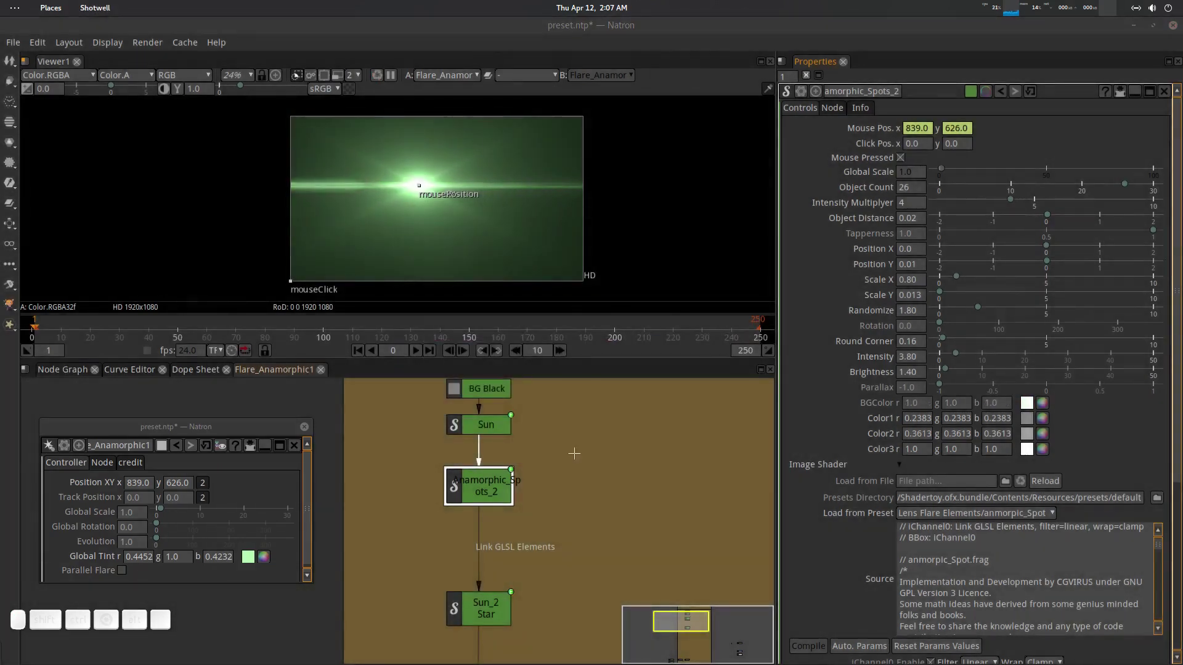
# Set the Intensity of Anamorphic_Spots_2 to 1.20 and Brightness to 3.50, and move the flare to about 827, 545.
pyautogui.moveTo(419, 185)
pyautogui.mouseDown()
pyautogui.moveTo(513, 187)
pyautogui.moveTo(382, 186)
pyautogui.moveTo(521, 187)
pyautogui.moveTo(432, 192)
pyautogui.mouseUp()
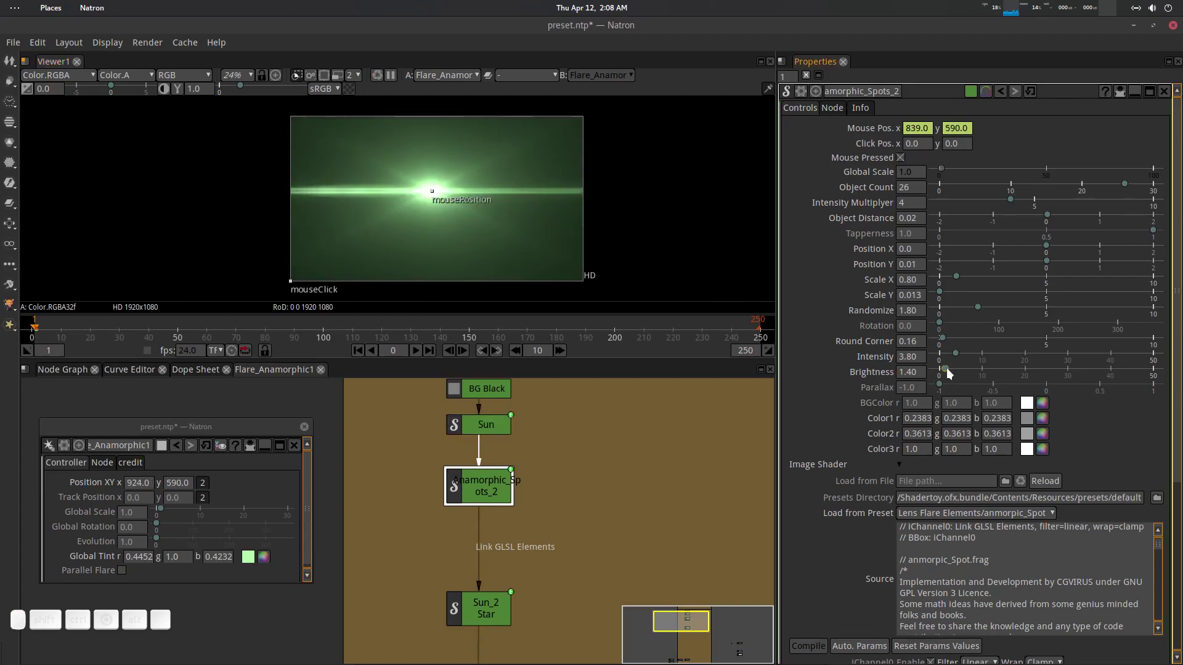
pyautogui.moveTo(946, 368)
pyautogui.mouseDown()
pyautogui.moveTo(1004, 364)
pyautogui.moveTo(942, 375)
pyautogui.moveTo(954, 373)
pyautogui.moveTo(928, 356)
pyautogui.moveTo(943, 357)
pyautogui.mouseUp()
pyautogui.moveTo(433, 194)
pyautogui.mouseDown()
pyautogui.moveTo(519, 198)
pyautogui.moveTo(375, 204)
pyautogui.moveTo(449, 201)
pyautogui.moveTo(417, 199)
pyautogui.mouseUp()
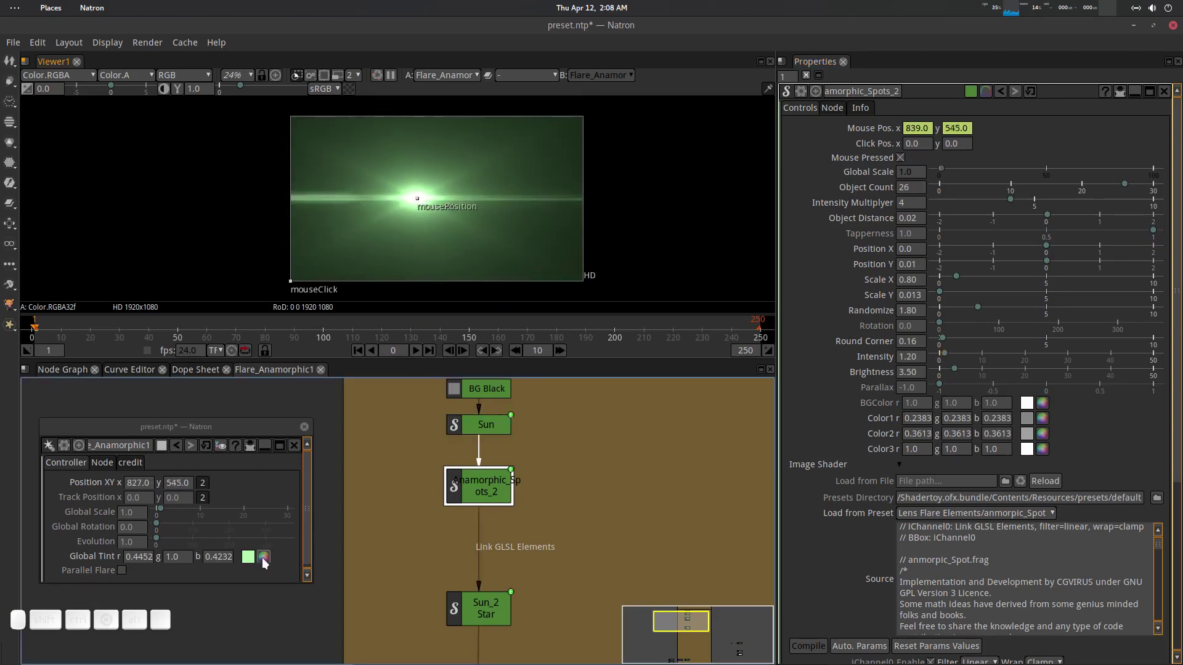
# Change the flare group's Global Tint to a more saturated green of 0.1746, 1.0, 0.1746.
pyautogui.click(264, 556)
pyautogui.moveTo(261, 501); pyautogui.dragTo(258, 472)
pyautogui.click(322, 624)
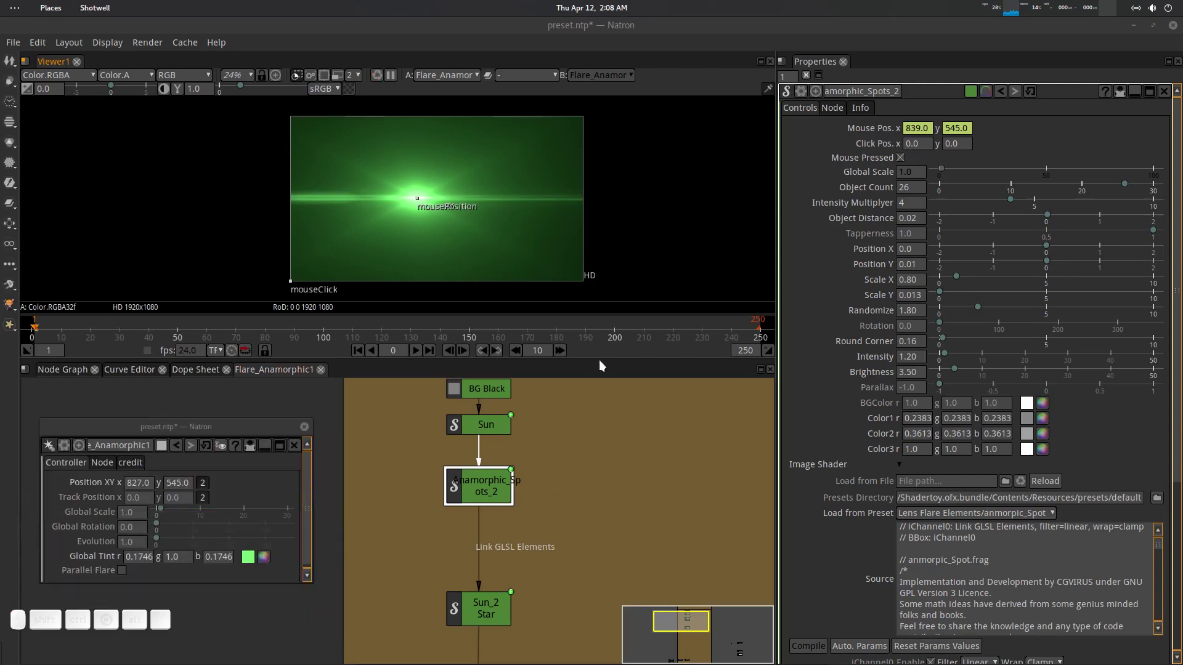
# Dock the Flare_Anamorphic1 settings, return to the main node graph, and move the flare to about 839, 537.
pyautogui.click(304, 426)
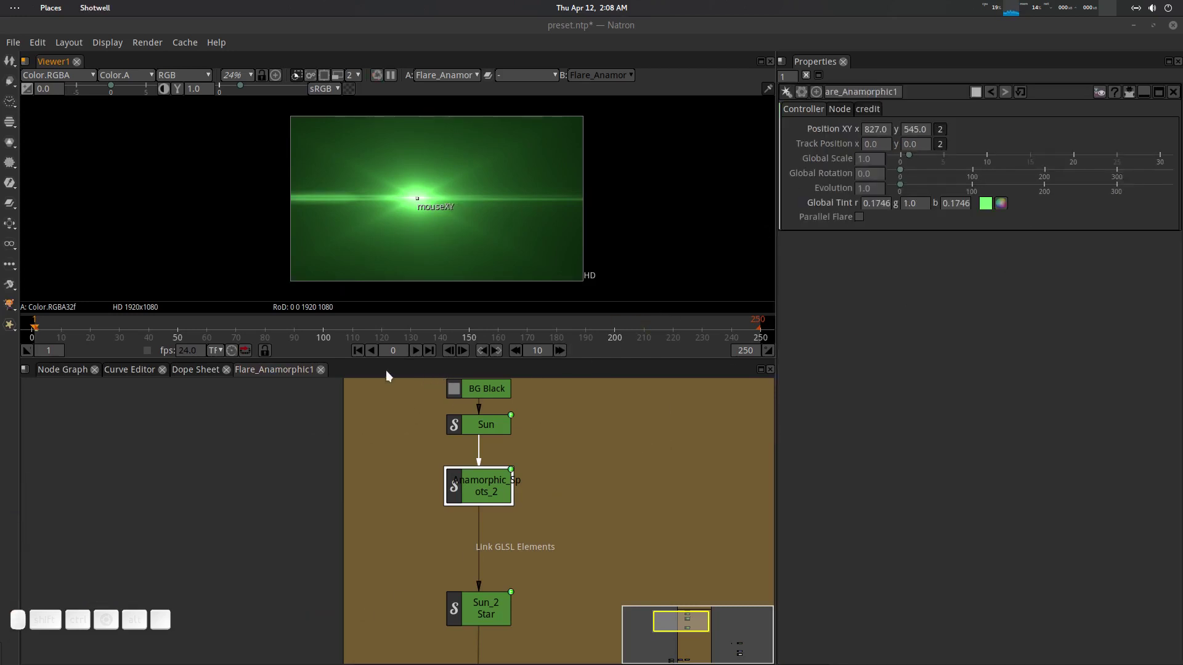
pyautogui.click(63, 369)
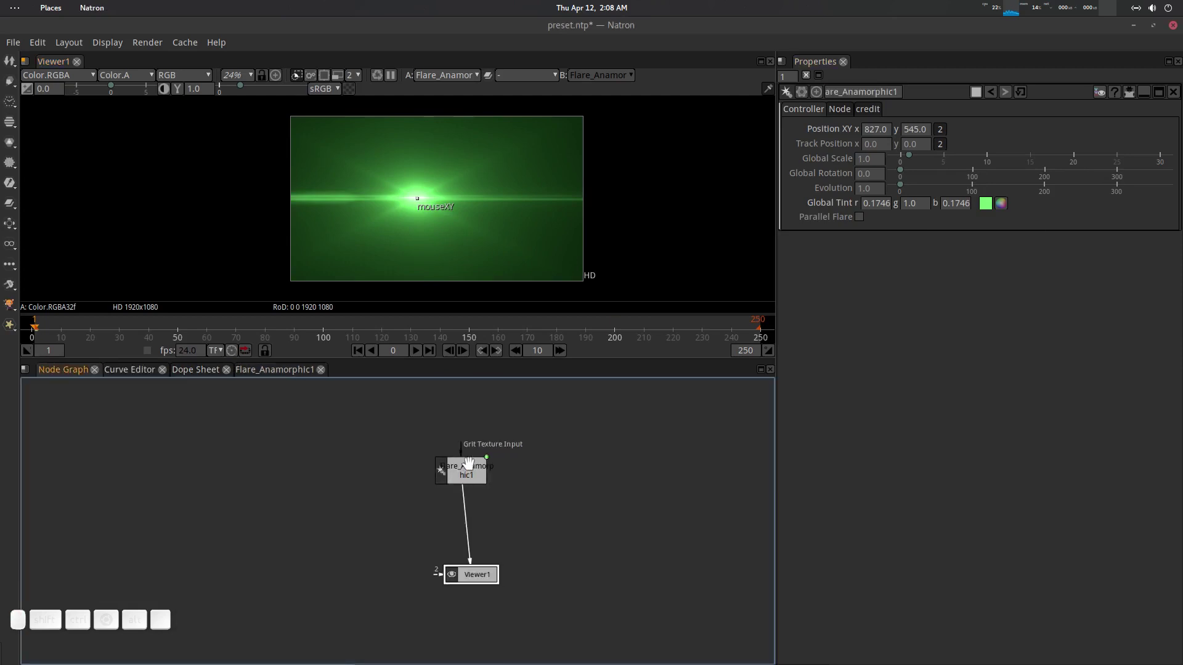
pyautogui.click(468, 464)
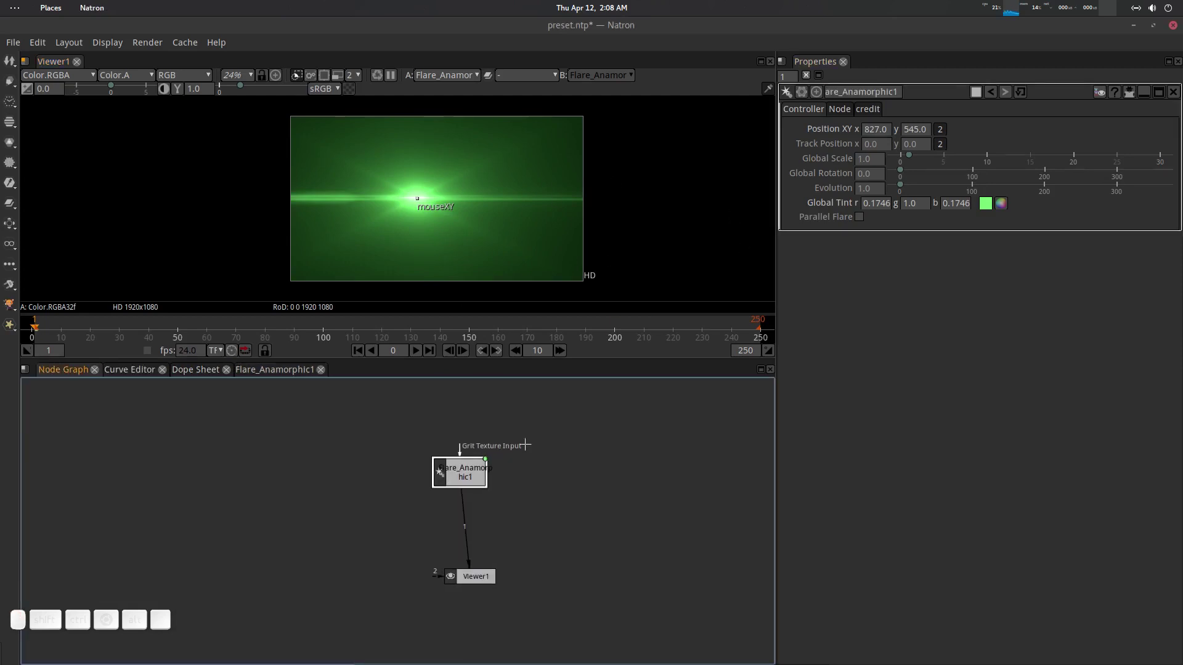
pyautogui.moveTo(419, 202)
pyautogui.mouseDown()
pyautogui.moveTo(477, 203)
pyautogui.moveTo(378, 193)
pyautogui.moveTo(478, 176)
pyautogui.moveTo(413, 193)
pyautogui.moveTo(444, 200)
pyautogui.moveTo(418, 198)
pyautogui.mouseUp()
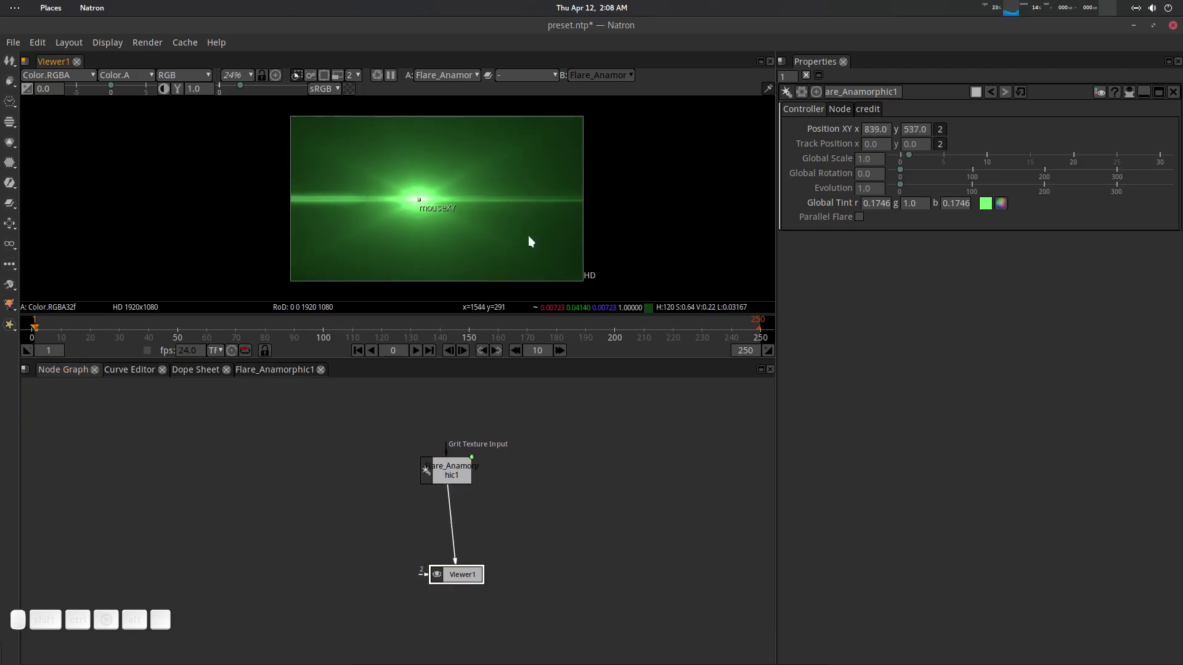
# Align the Flare_Anamorphic1 node directly above Viewer1 and save the project.
pyautogui.click(451, 471)
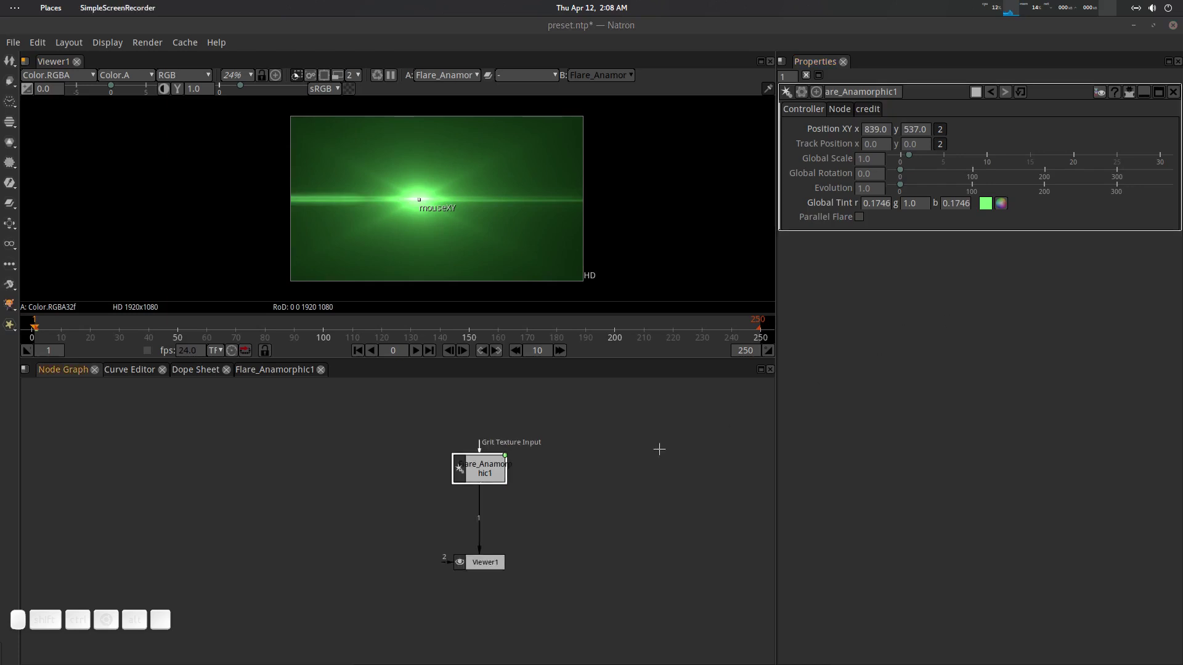
pyautogui.moveTo(593, 455); pyautogui.dragTo(582, 461)
pyautogui.moveTo(514, 478); pyautogui.dragTo(535, 463)
pyautogui.hotkey('ctrl', 's')
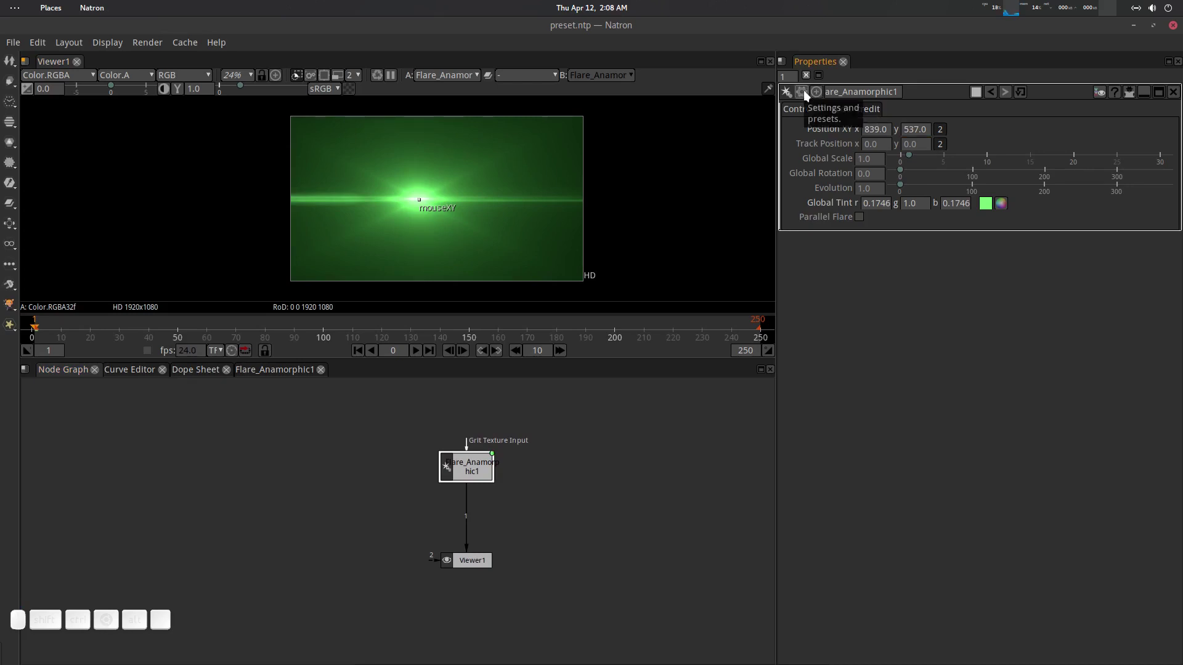
# Inside the Flare_Anamorphic1 group, open the Sun node's settings and set a key on all its parameters.
pyautogui.click(466, 468)
pyautogui.click(290, 372)
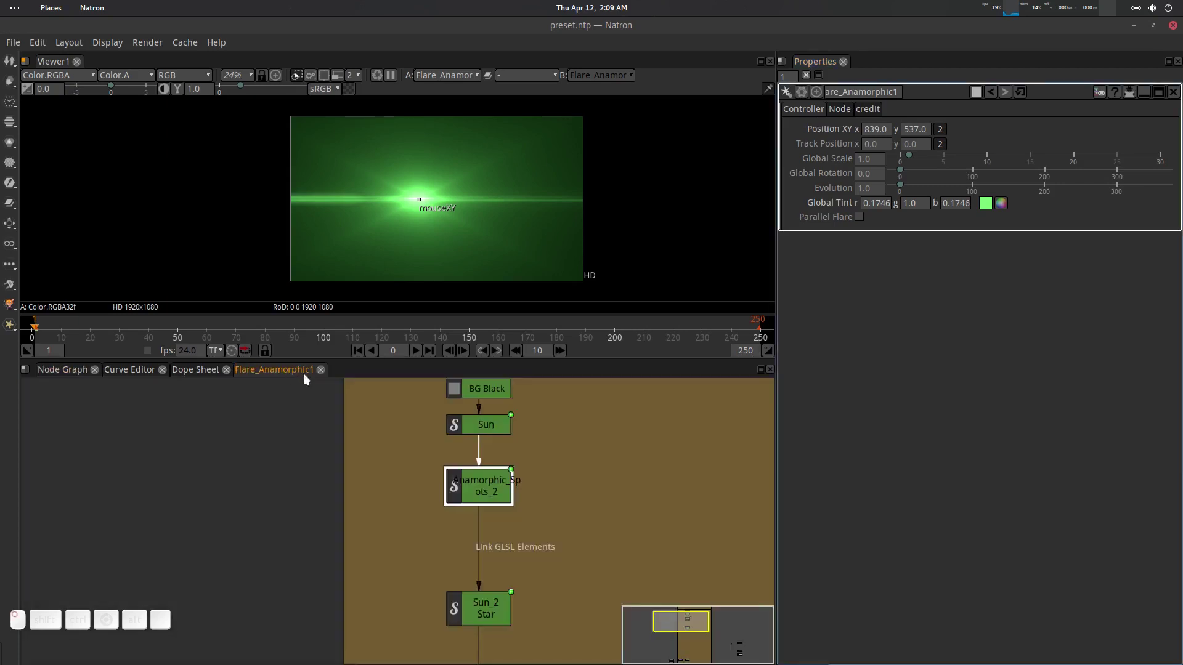
pyautogui.click(469, 470)
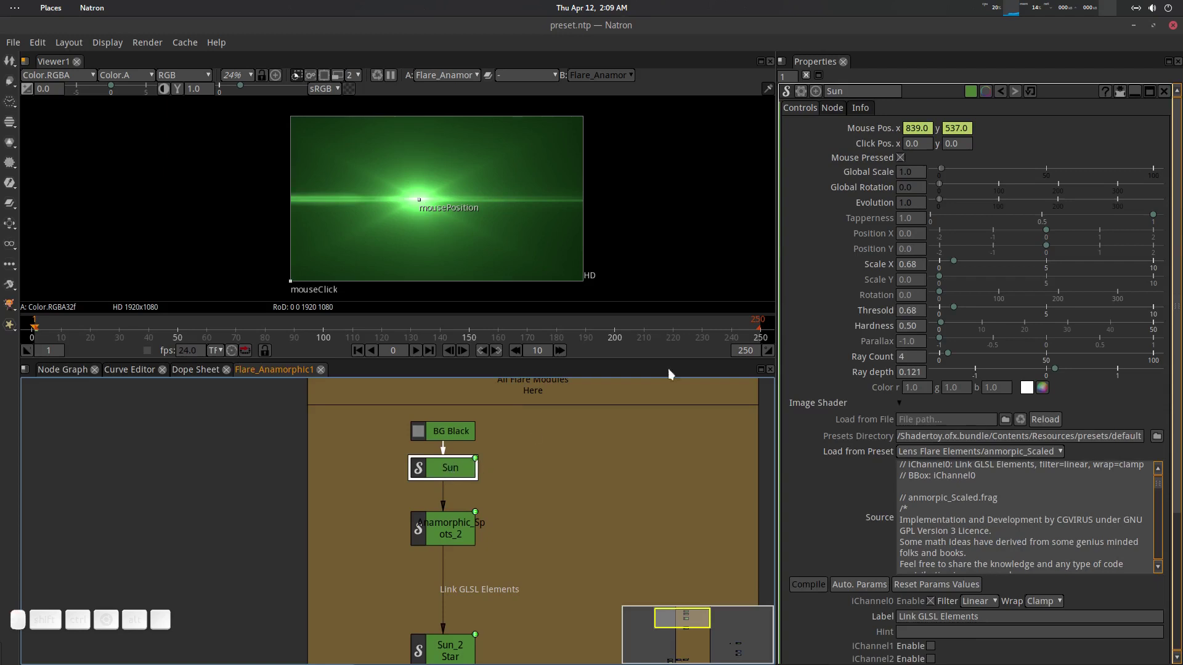
pyautogui.click(800, 94)
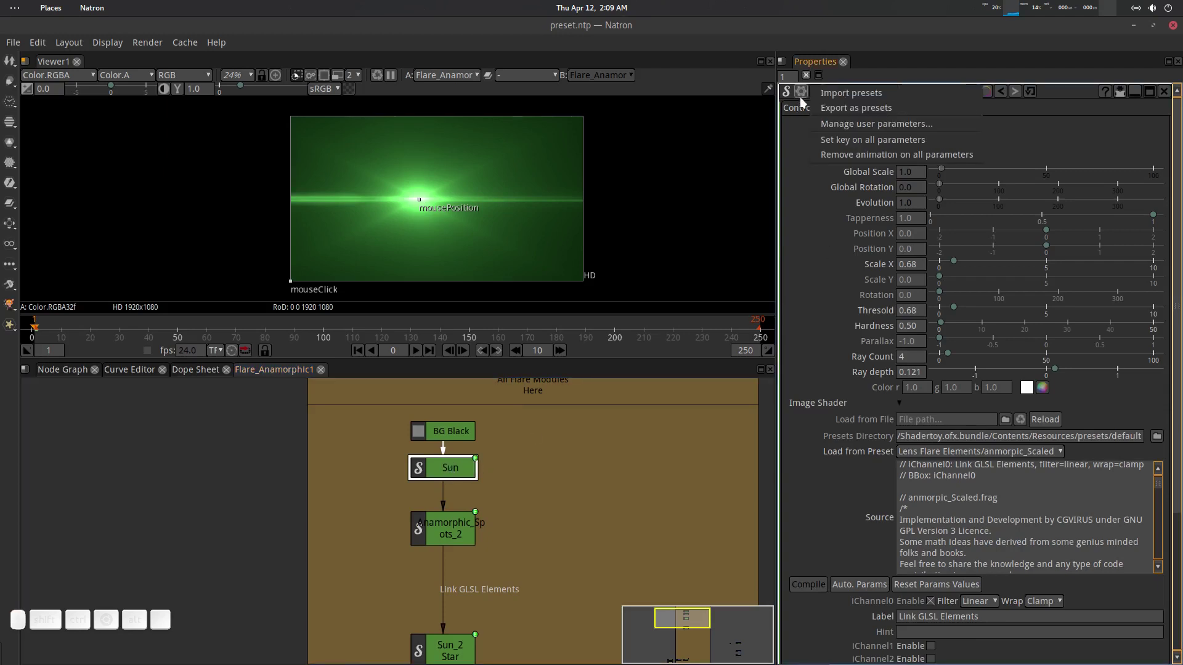
pyautogui.click(883, 140)
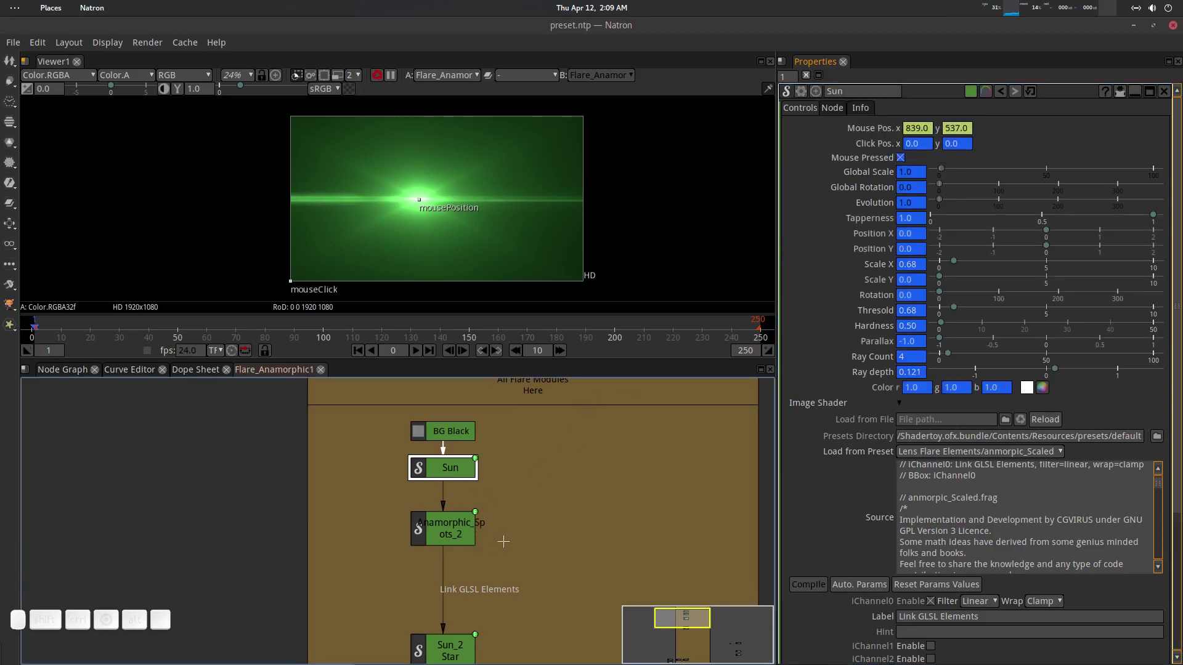
# Open the Anamorphic_Spots_2 node's settings and set a key on all its parameters.
pyautogui.moveTo(475, 539); pyautogui.dragTo(481, 482)
pyautogui.click(456, 476)
pyautogui.doubleClick(455, 476)
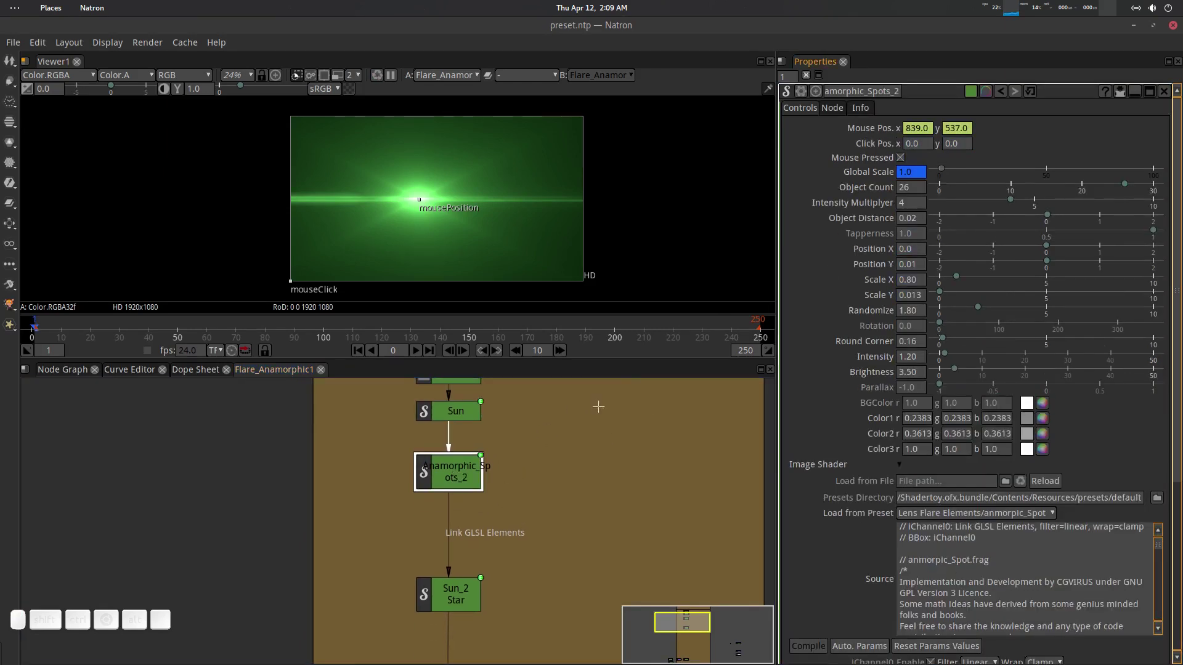
pyautogui.click(801, 91)
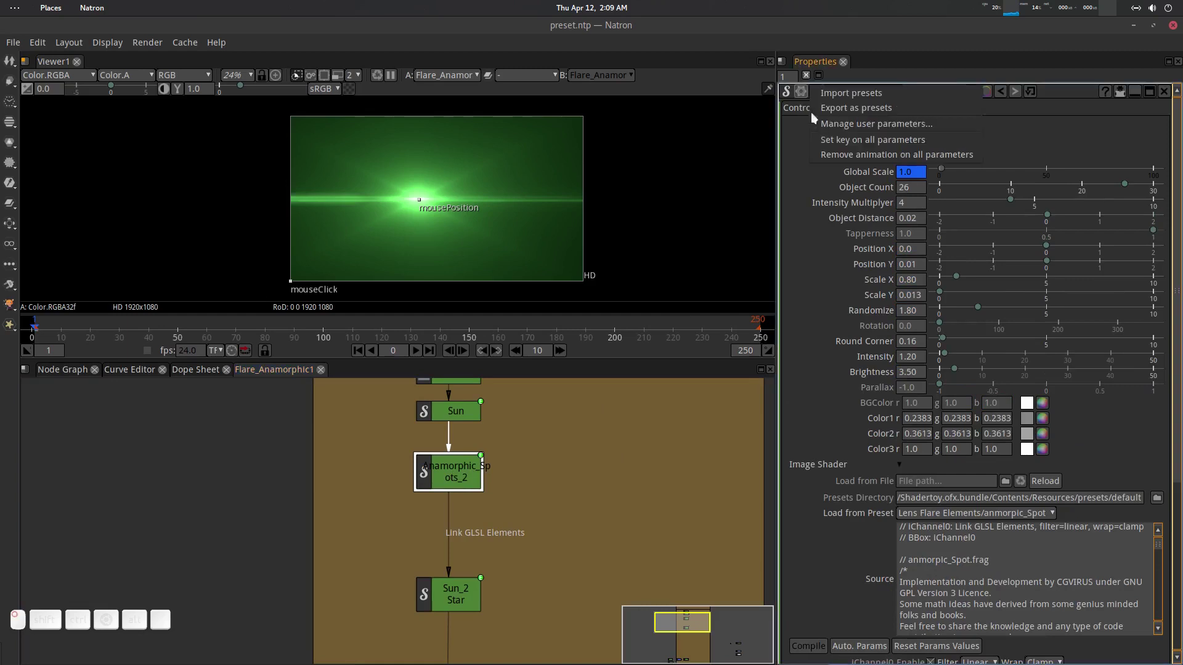
pyautogui.click(857, 138)
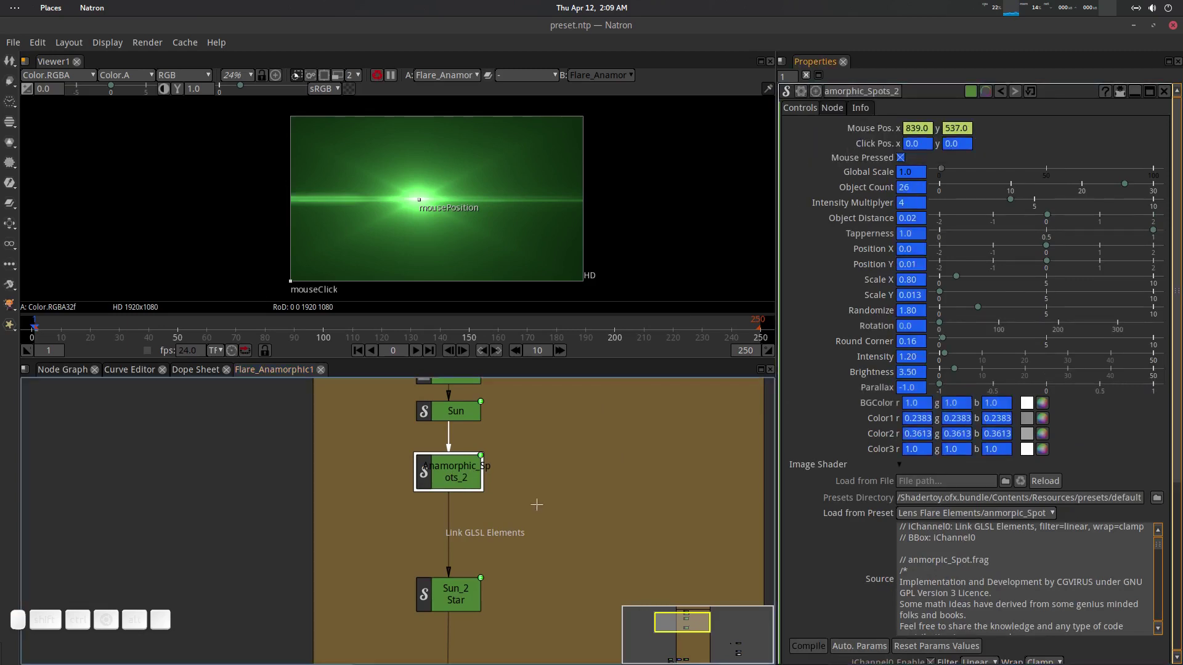
# Open the Sun_2 Star node's settings and set a key on all its parameters.
pyautogui.moveTo(499, 548); pyautogui.dragTo(499, 478)
pyautogui.doubleClick(468, 524)
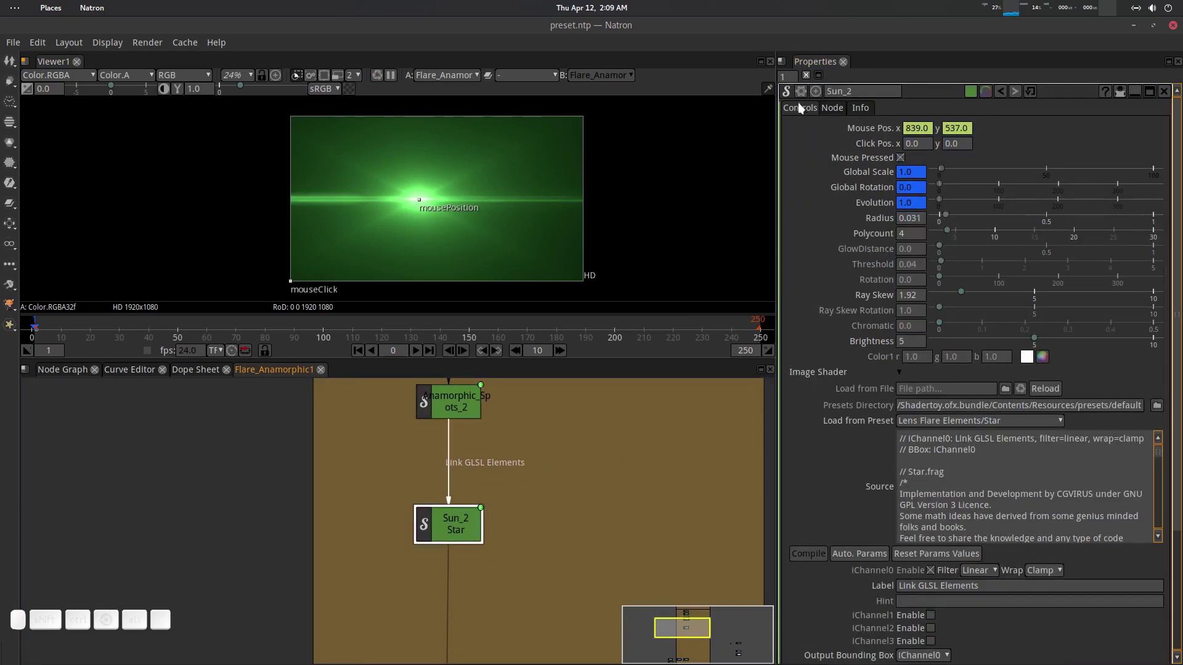
pyautogui.click(801, 91)
pyautogui.click(841, 139)
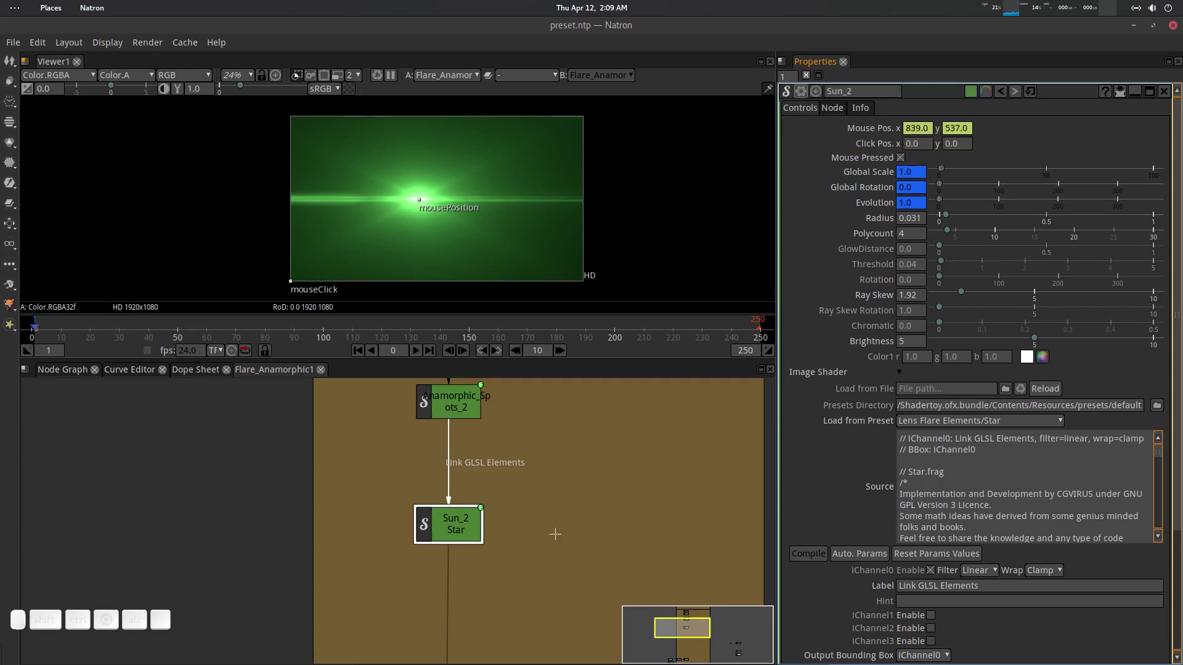
pyautogui.moveTo(532, 561); pyautogui.dragTo(546, 622)
pyautogui.moveTo(525, 431); pyautogui.dragTo(516, 460)
pyautogui.scroll(-1, 523, 486)
# Return to the main node graph and open the Flare_Anamorphic1 group's settings to examine its parameters.
pyautogui.click(68, 371)
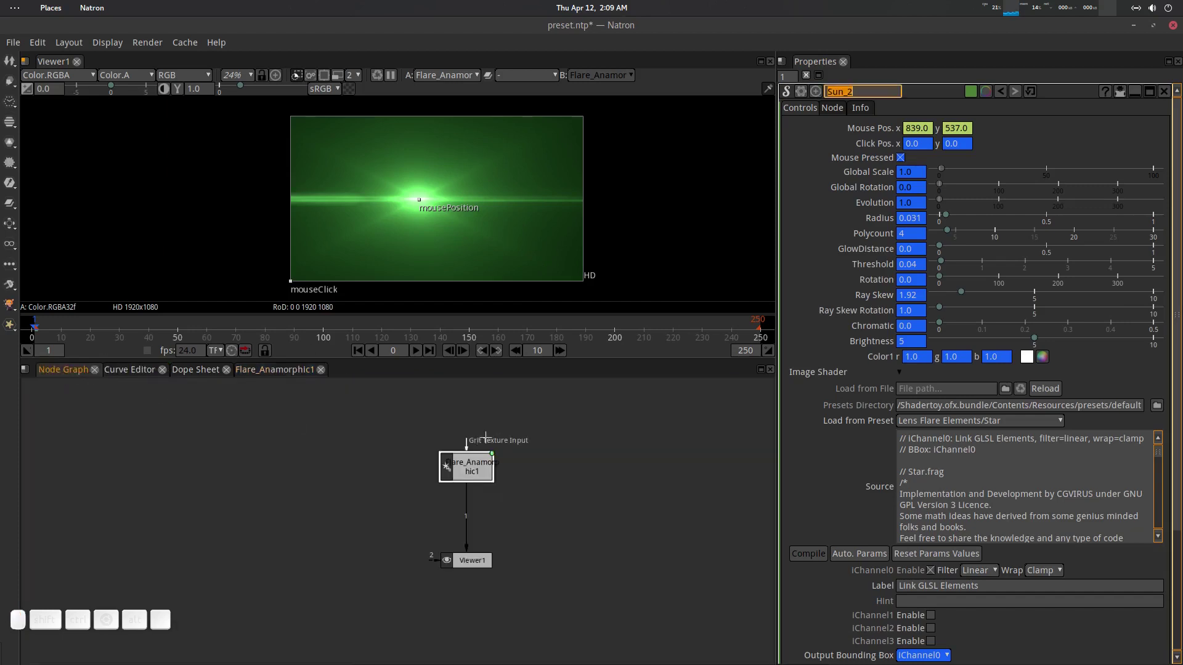
pyautogui.doubleClick(467, 468)
pyautogui.moveTo(592, 448); pyautogui.dragTo(570, 450)
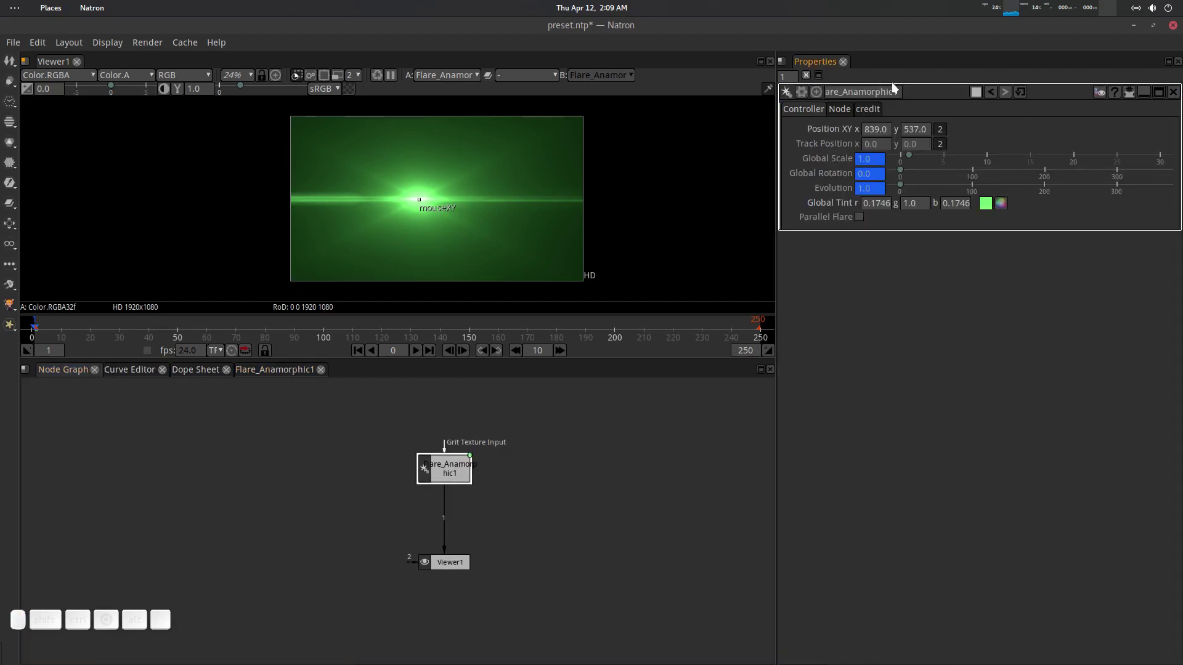
# Reopen the Sun node's settings inside the Flare_Anamorphic1 group and move the playhead to the first frame.
pyautogui.click(302, 370)
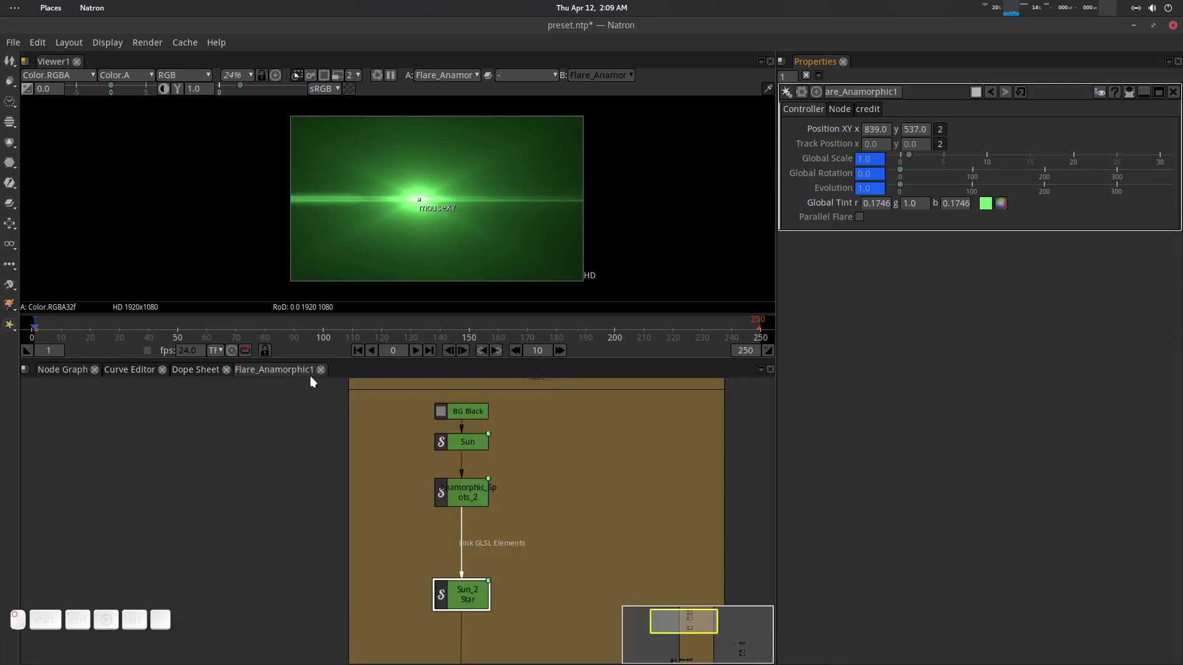
pyautogui.doubleClick(473, 443)
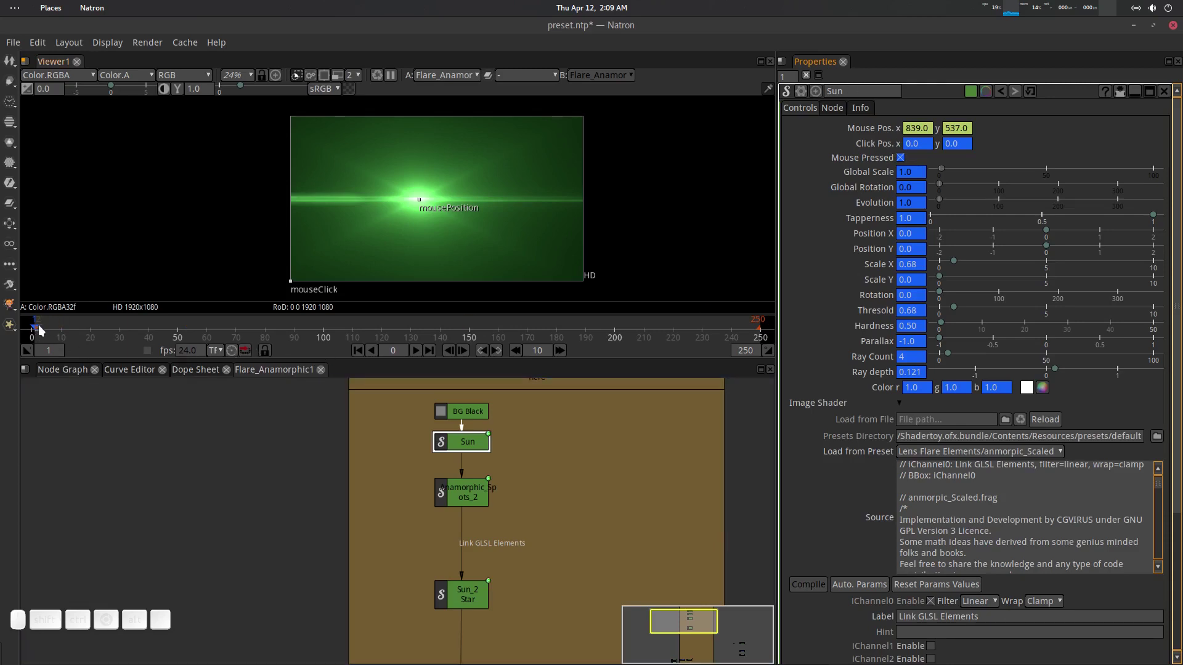
pyautogui.click(358, 351)
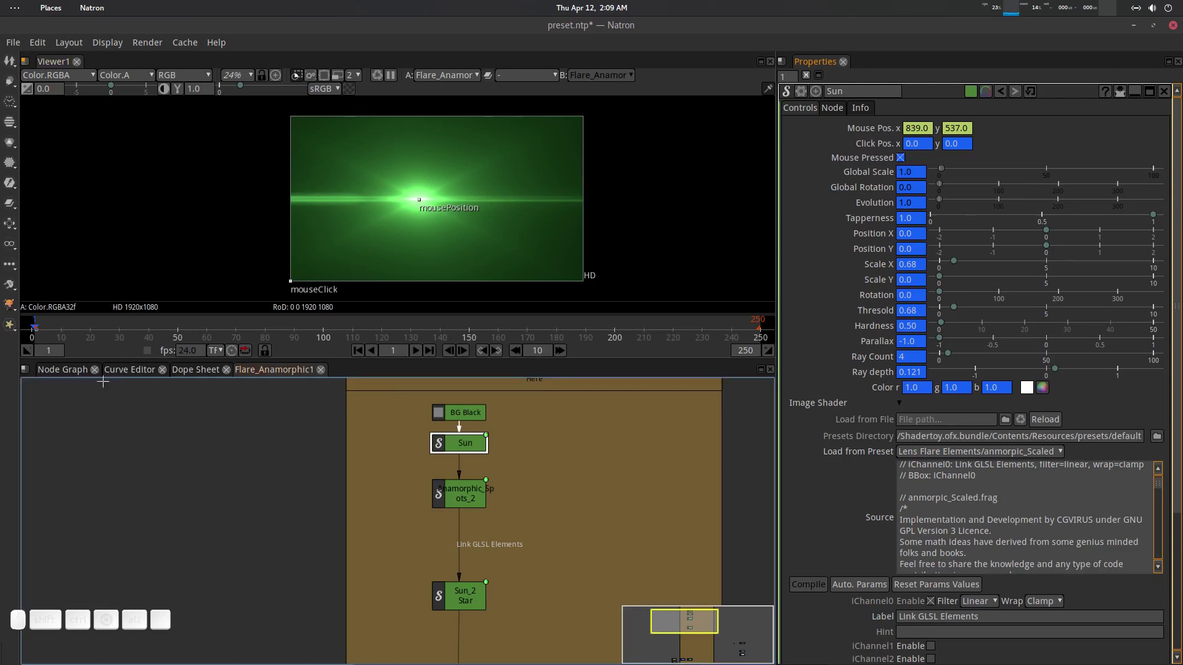
# Return to the main node graph and bring up the Flare_Anamorphic1 group's settings.
pyautogui.click(69, 373)
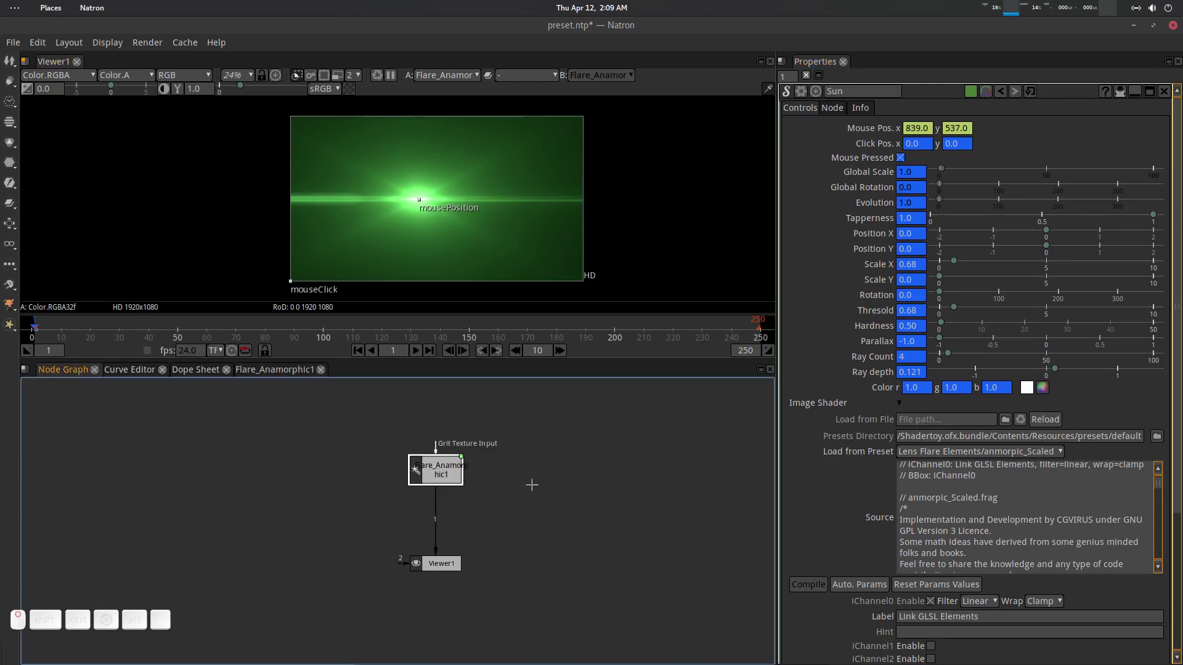
pyautogui.scroll(2, 554, 480)
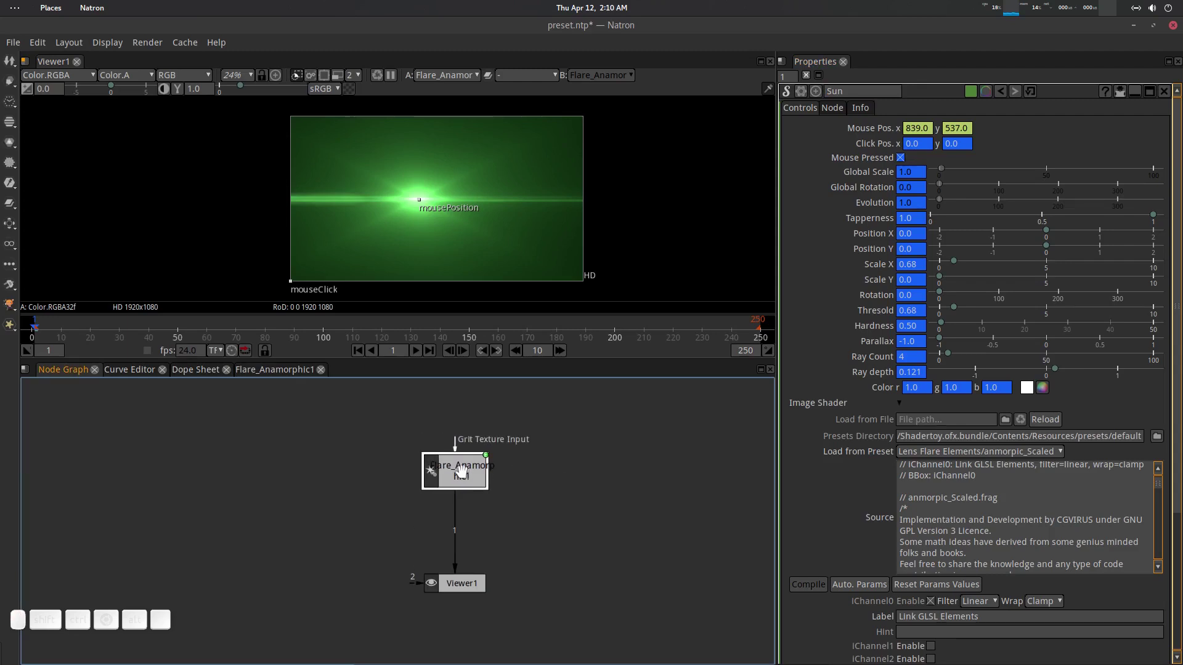
pyautogui.click(462, 471)
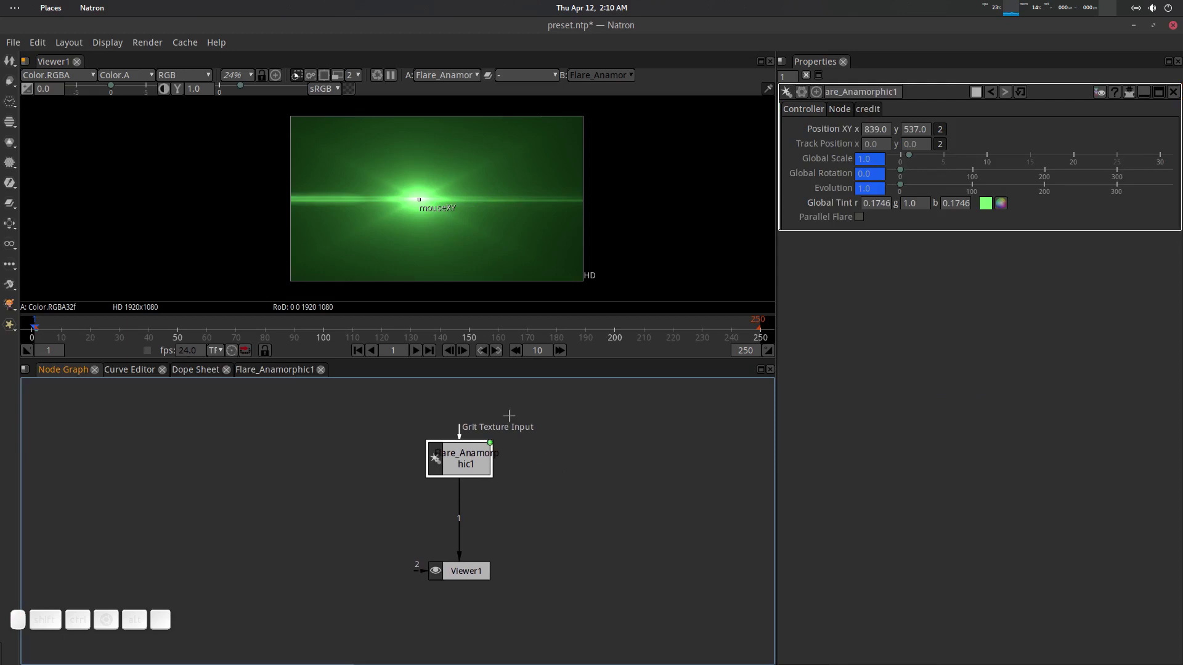
pyautogui.click(857, 158)
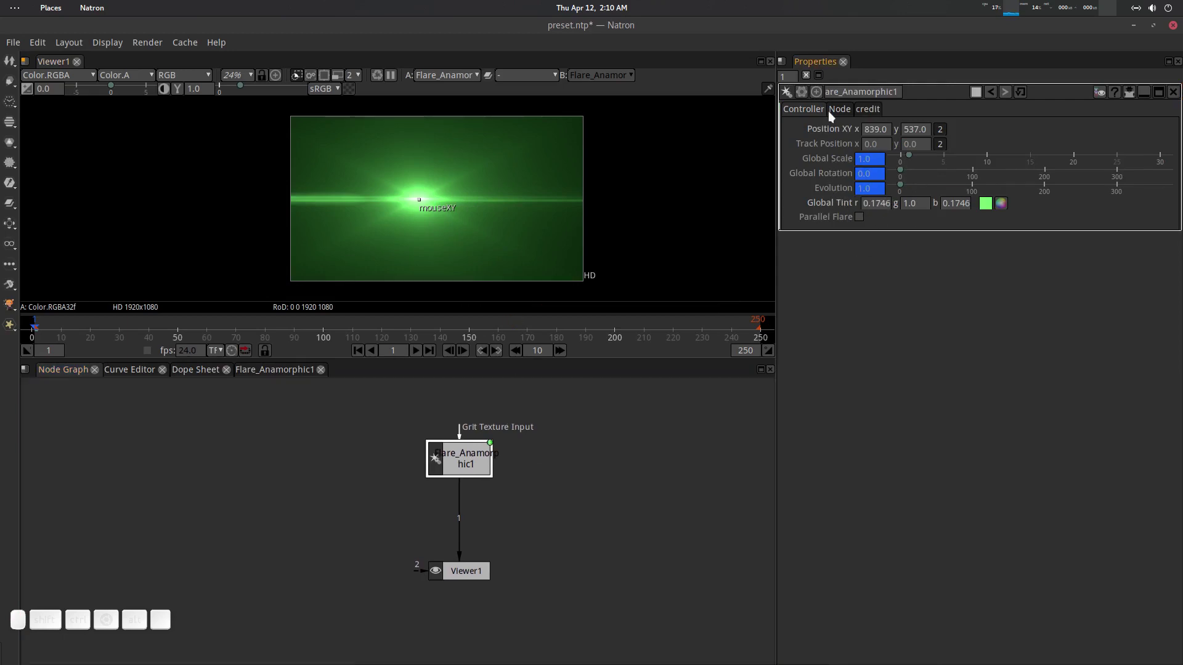
# Nudge the group's Global Scale to 1.01, Global Rotation to 0.01 and Evolution to 1.01.
pyautogui.click(877, 163)
pyautogui.press('BackSpace')
pyautogui.press('Up')
pyautogui.click(879, 174)
pyautogui.press('Up')
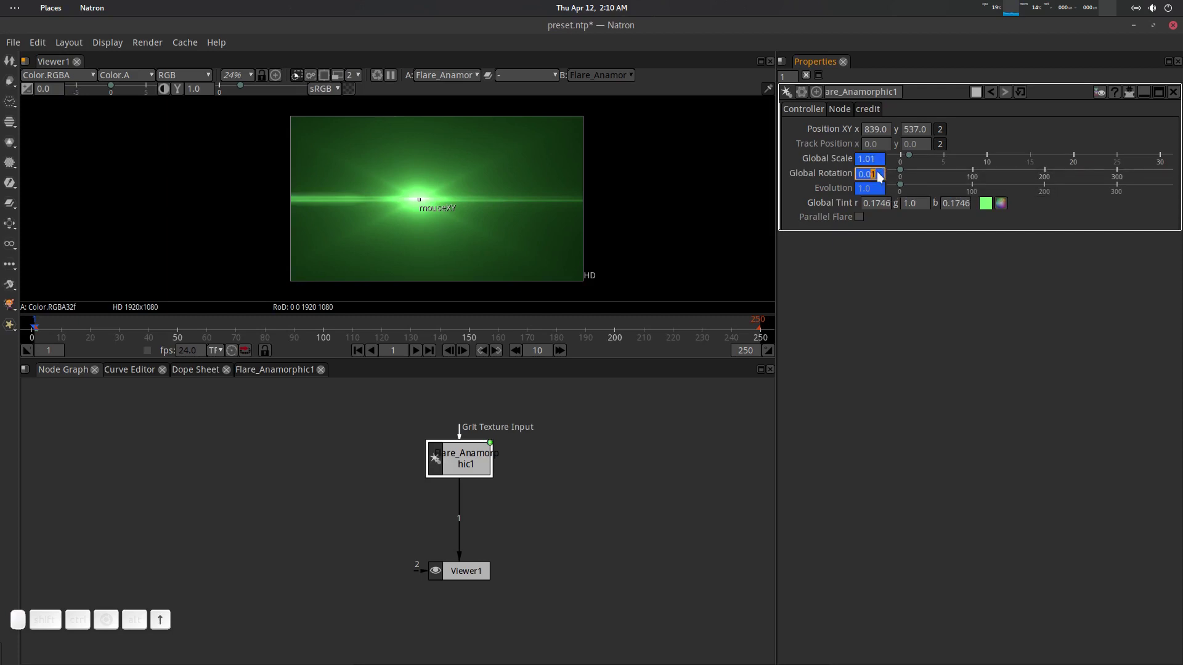
pyautogui.click(881, 189)
pyautogui.write('0')
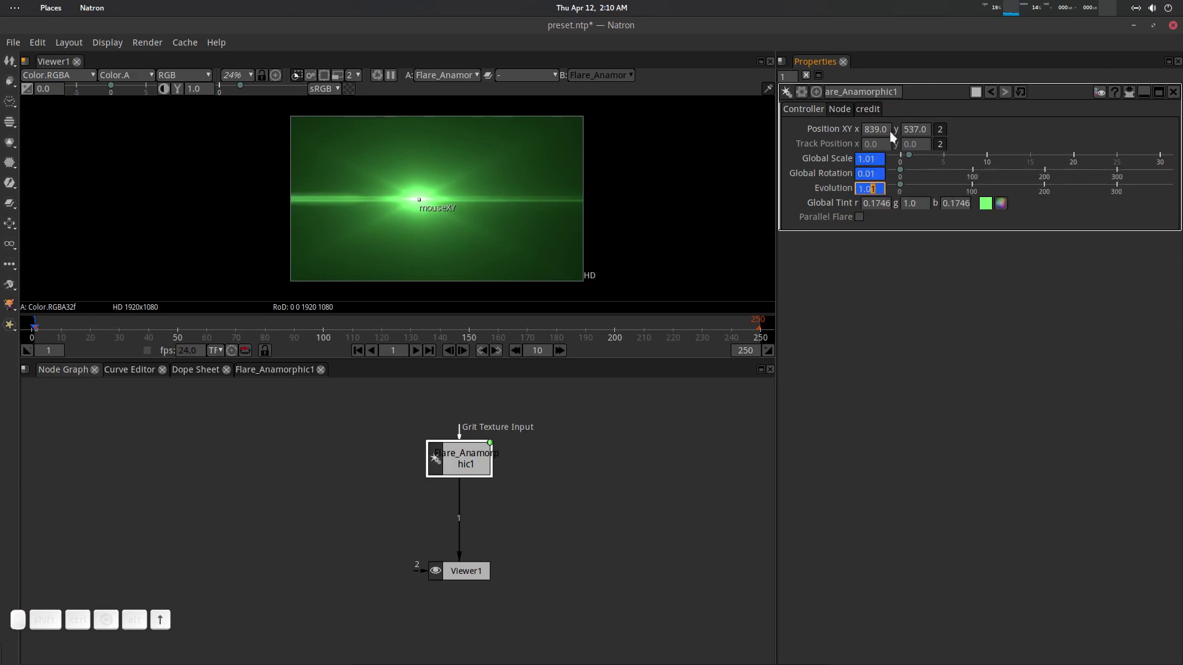
# Set the group's Global Scale to 1, Global Rotation to 0 and Evolution to 1.
pyautogui.click(882, 174)
pyautogui.press('Down')
pyautogui.click(881, 160)
pyautogui.moveTo(881, 160); pyautogui.dragTo(812, 182)
pyautogui.write('0')
pyautogui.moveTo(885, 192); pyautogui.dragTo(830, 199)
pyautogui.write('1')
pyautogui.click(874, 187)
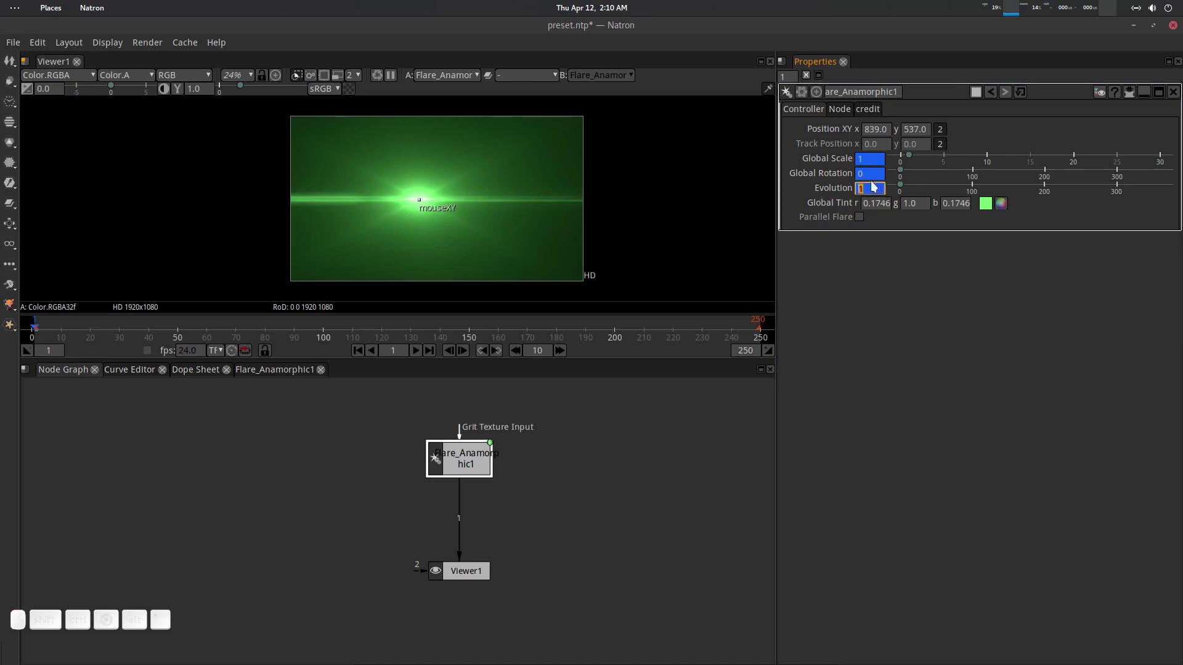
# Remove animation on all parameters of the Flare_Anamorphic1 group.
pyautogui.click(802, 91)
pyautogui.click(841, 166)
pyautogui.click(804, 90)
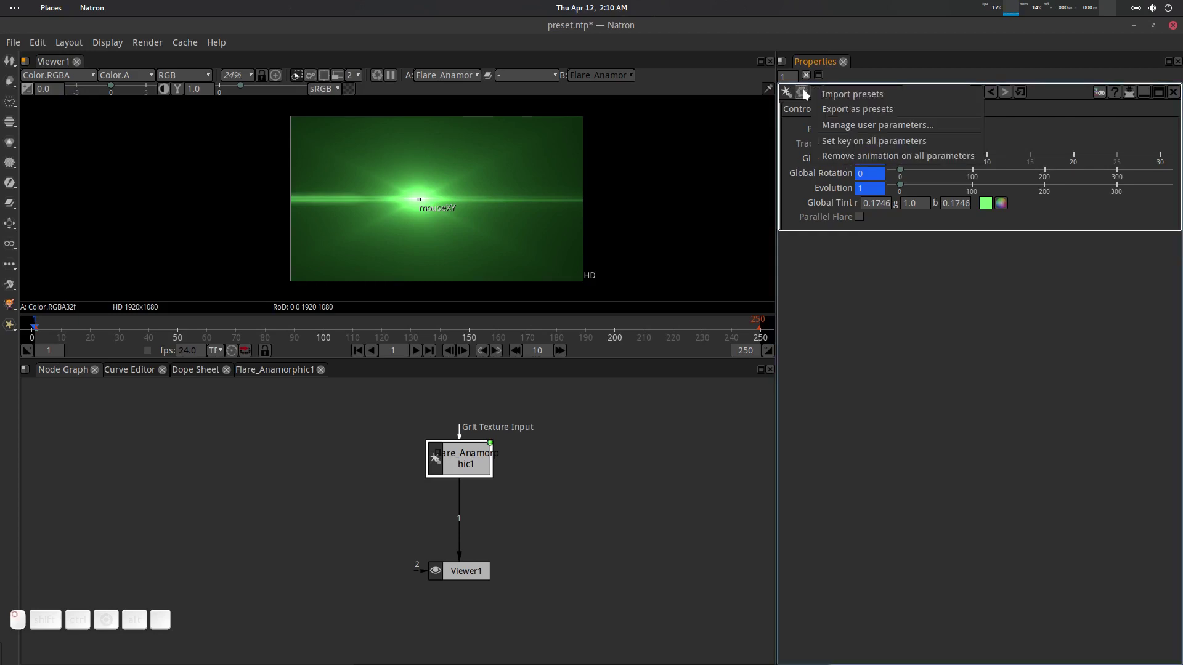
pyautogui.click(876, 152)
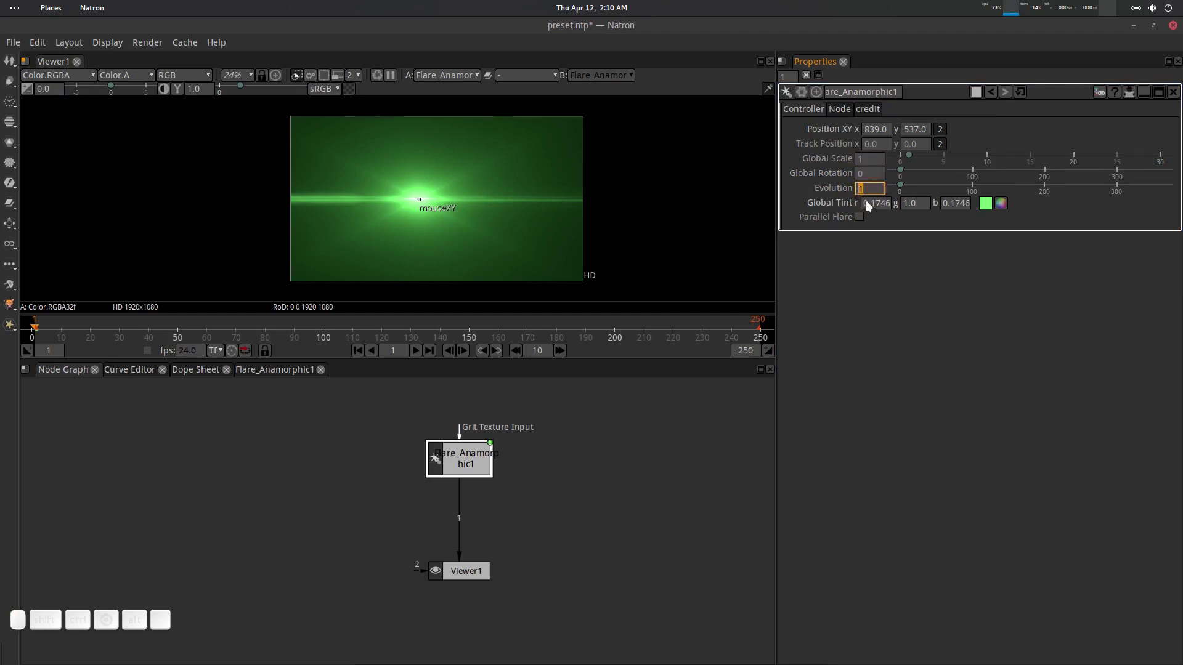
# Check the Sun node's global parameters inside the group, and close the group's node graph.
pyautogui.click(301, 369)
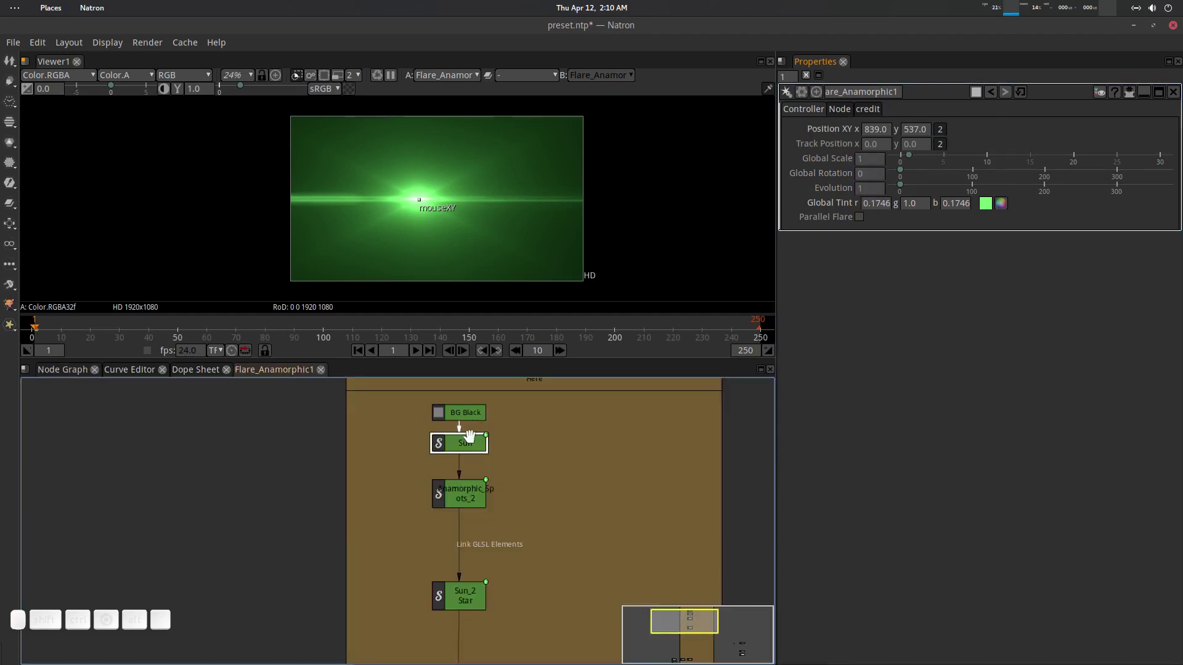
pyautogui.click(471, 448)
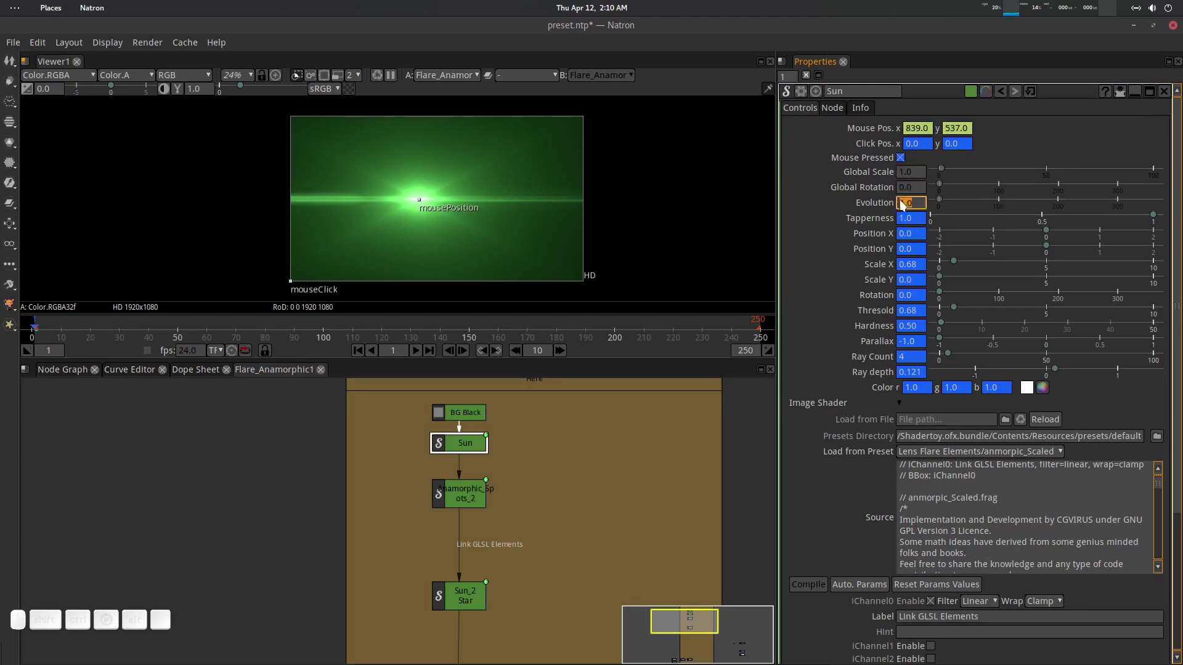
pyautogui.click(909, 221)
pyautogui.click(320, 370)
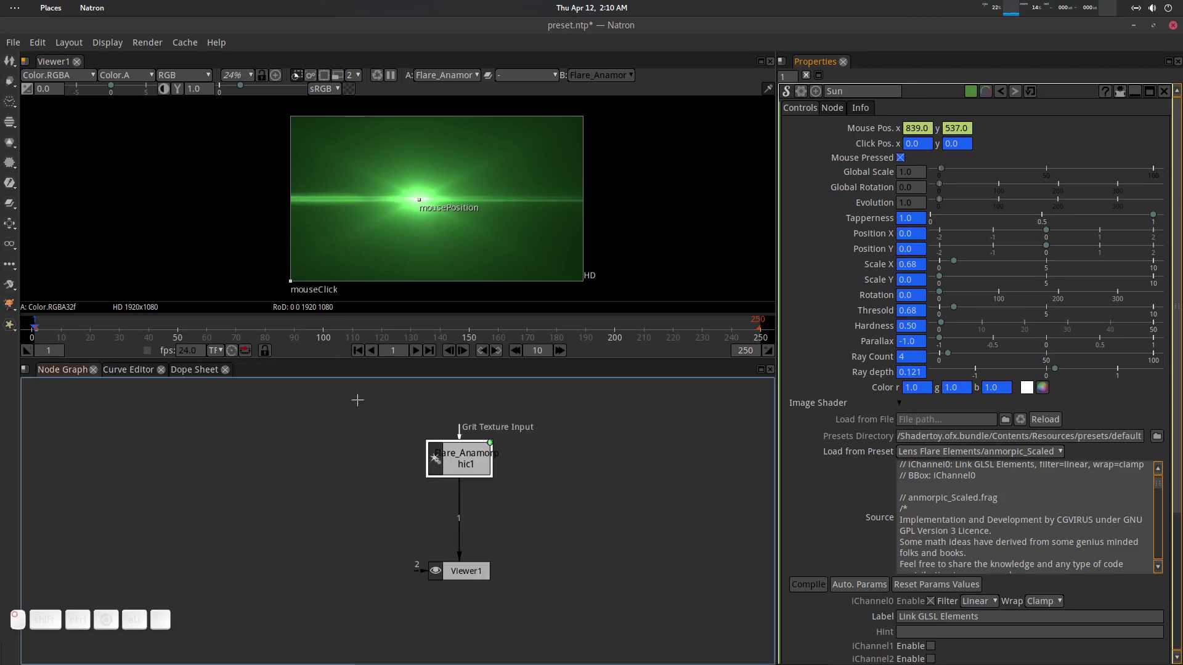
# Open the Flare_Anamorphic1 settings and try Parallel Flare by switching it on and off again.
pyautogui.click(463, 463)
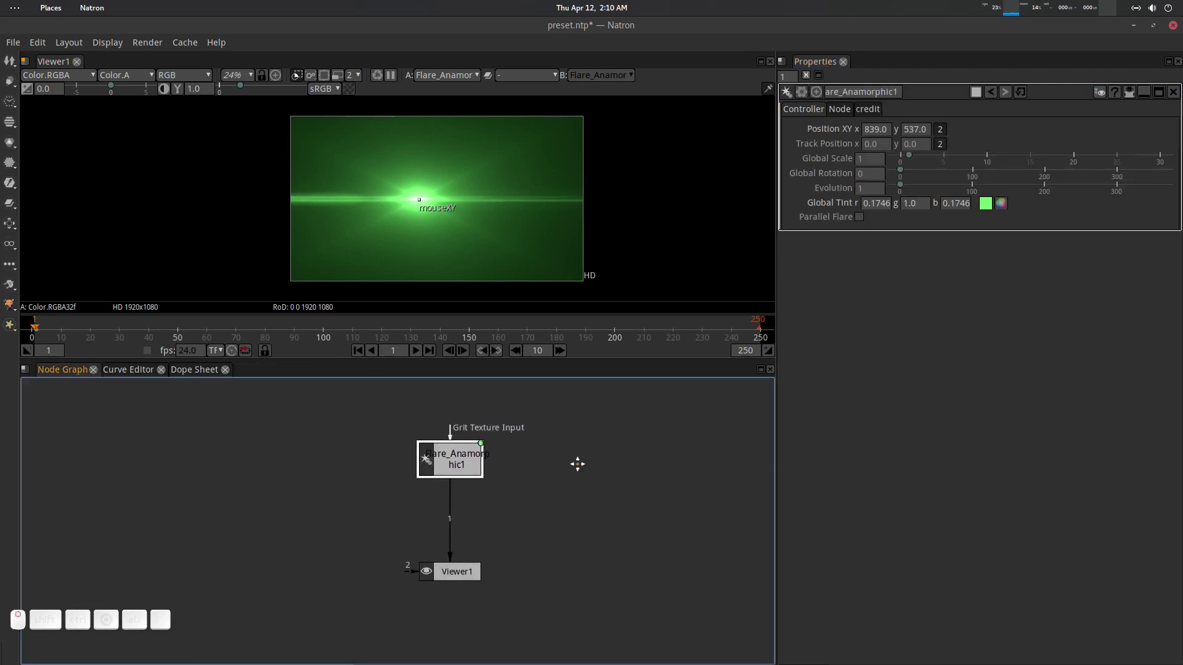
pyautogui.click(860, 216)
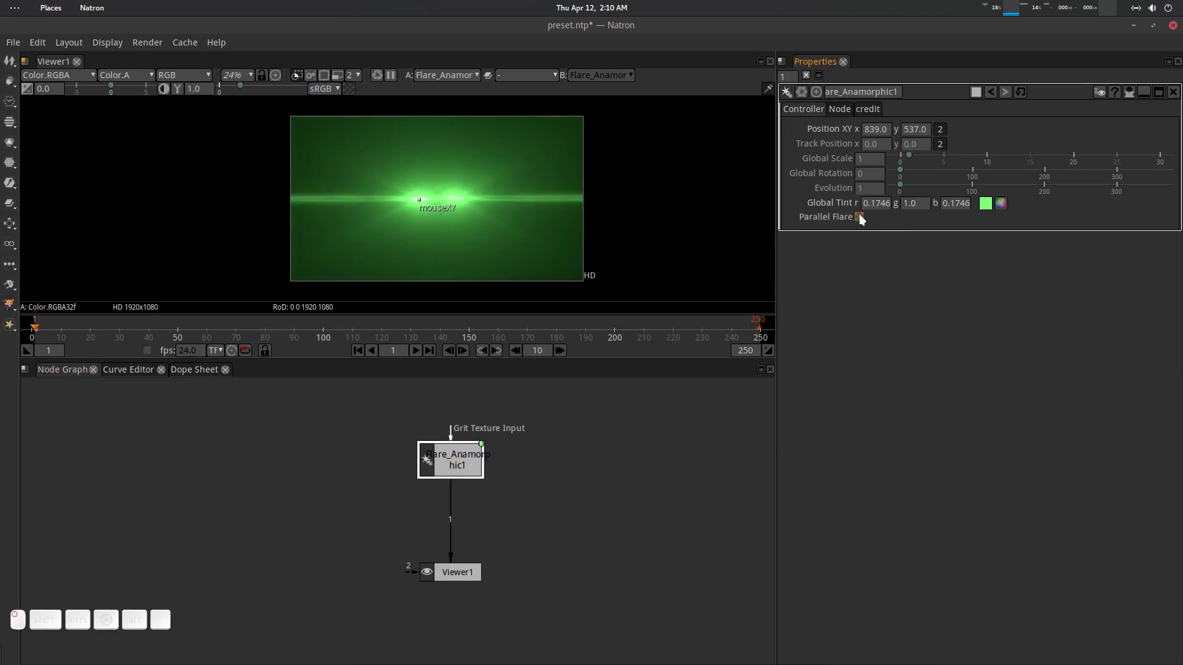
pyautogui.click(859, 216)
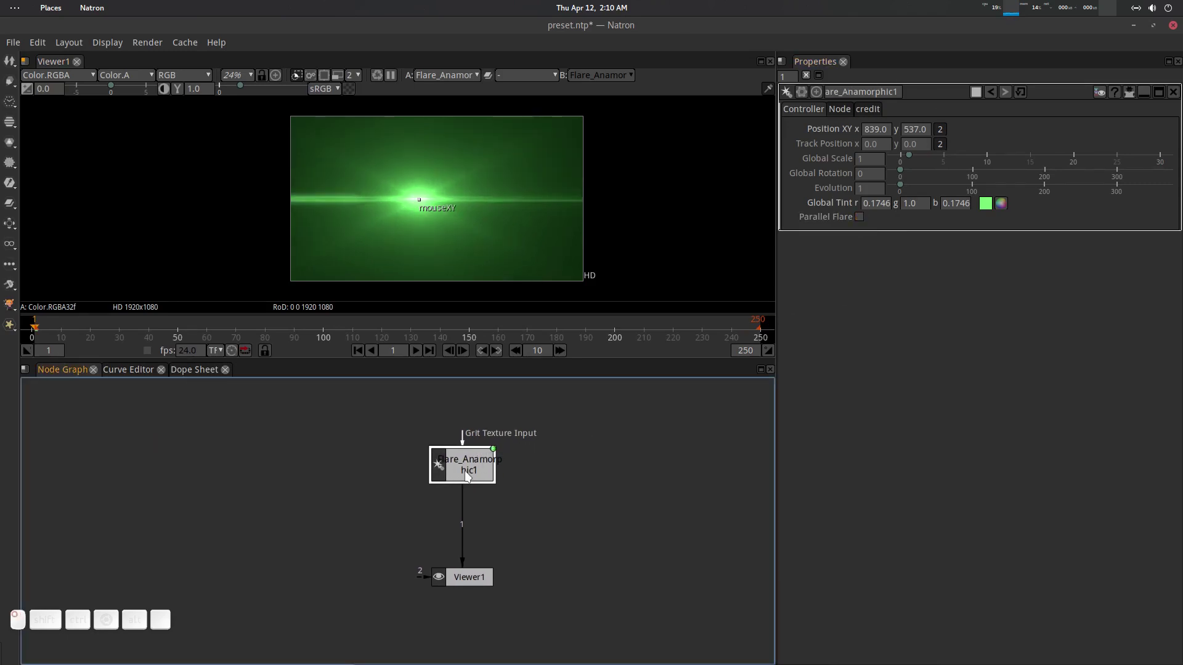
# Rename the Flare_Anamorphic1 group as Flare_ToxicAnam.
pyautogui.doubleClick(847, 93)
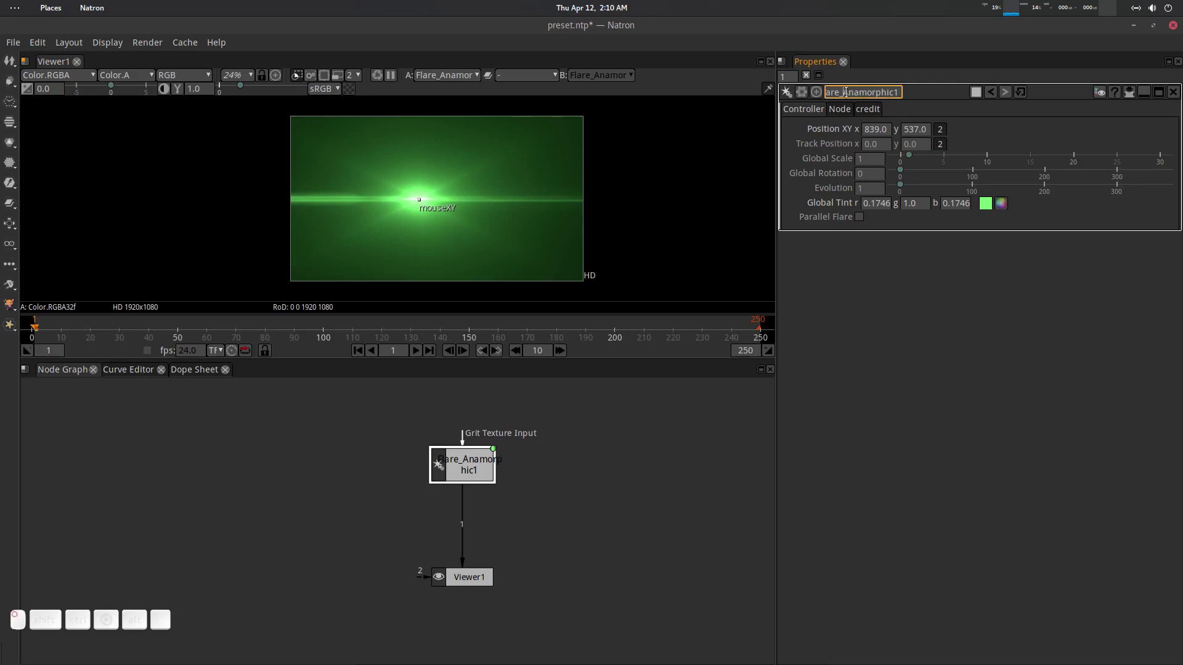
pyautogui.write('Flare_ToxicAnam')
pyautogui.click(959, 321)
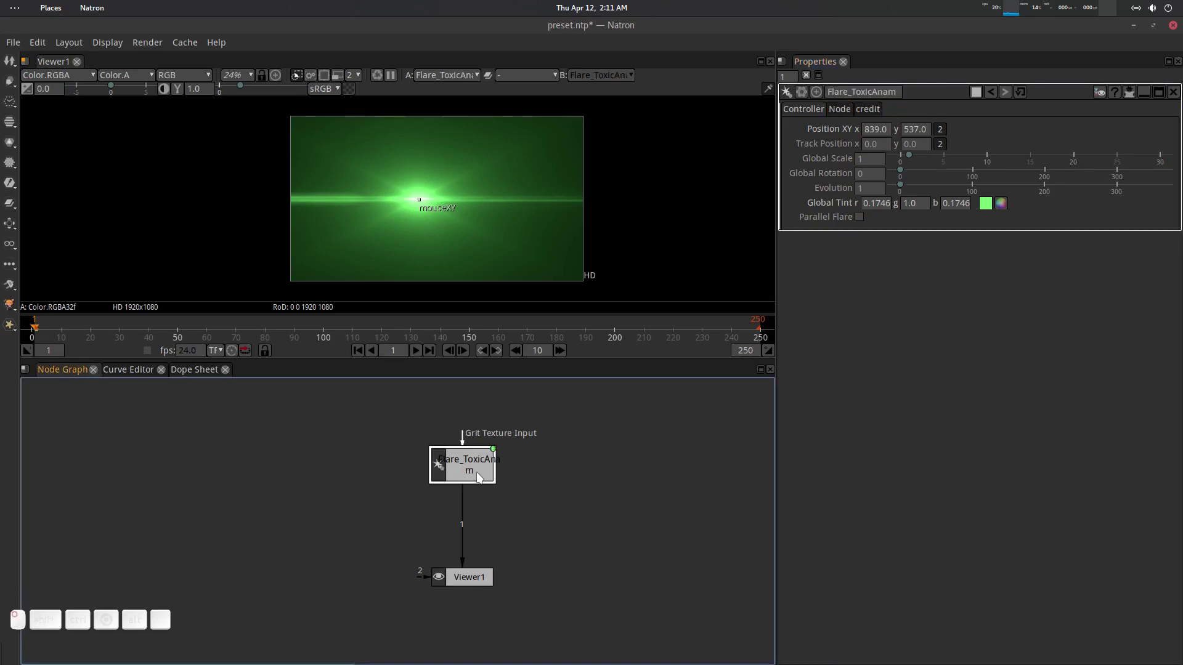
pyautogui.click(802, 91)
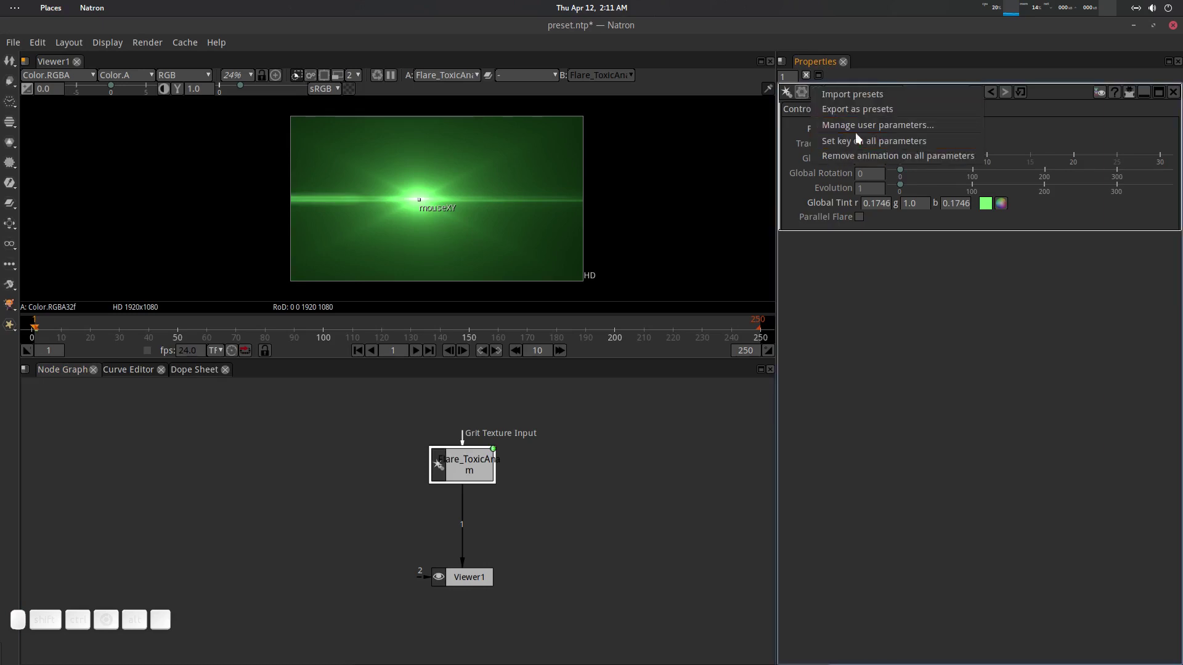
pyautogui.click(863, 124)
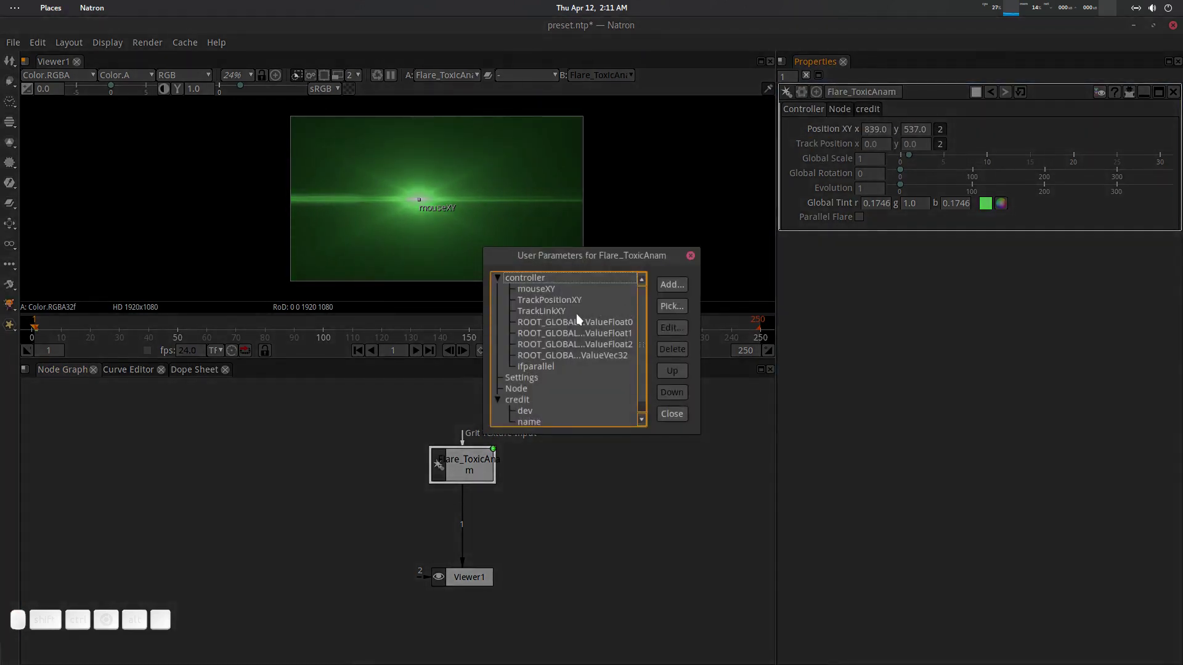
pyautogui.click(671, 412)
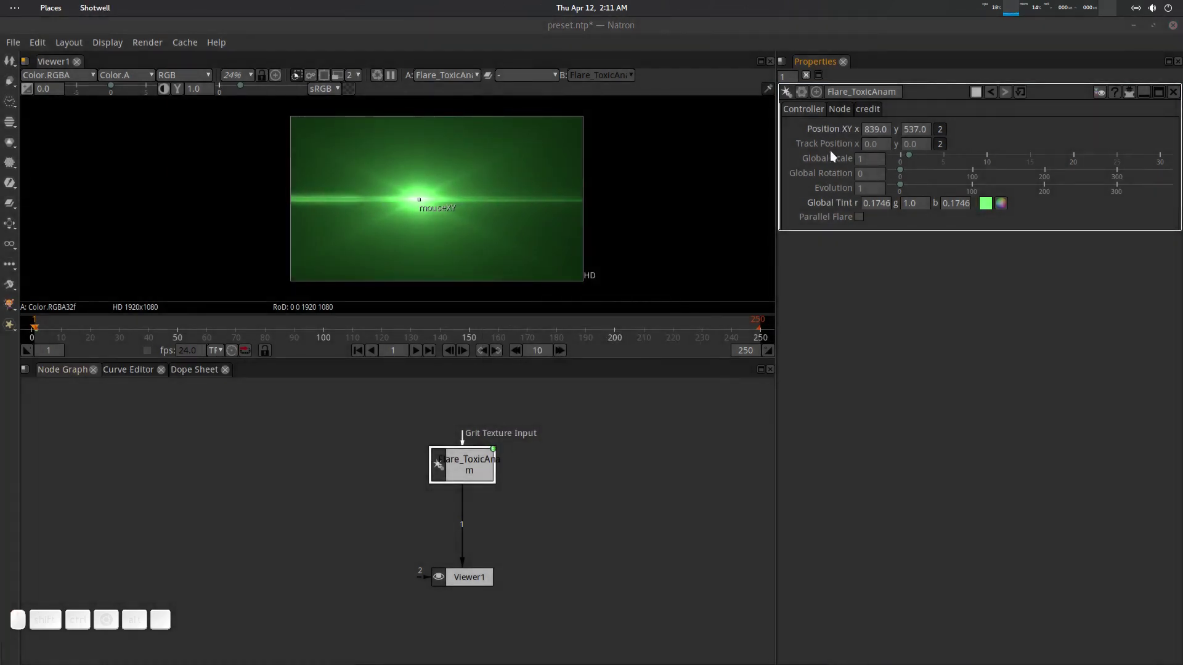
# In Flare_ToxicAnam's user parameters, examine the Hide option of TrackLinkXY, accept its settings, and collapse the controller page.
pyautogui.click(801, 93)
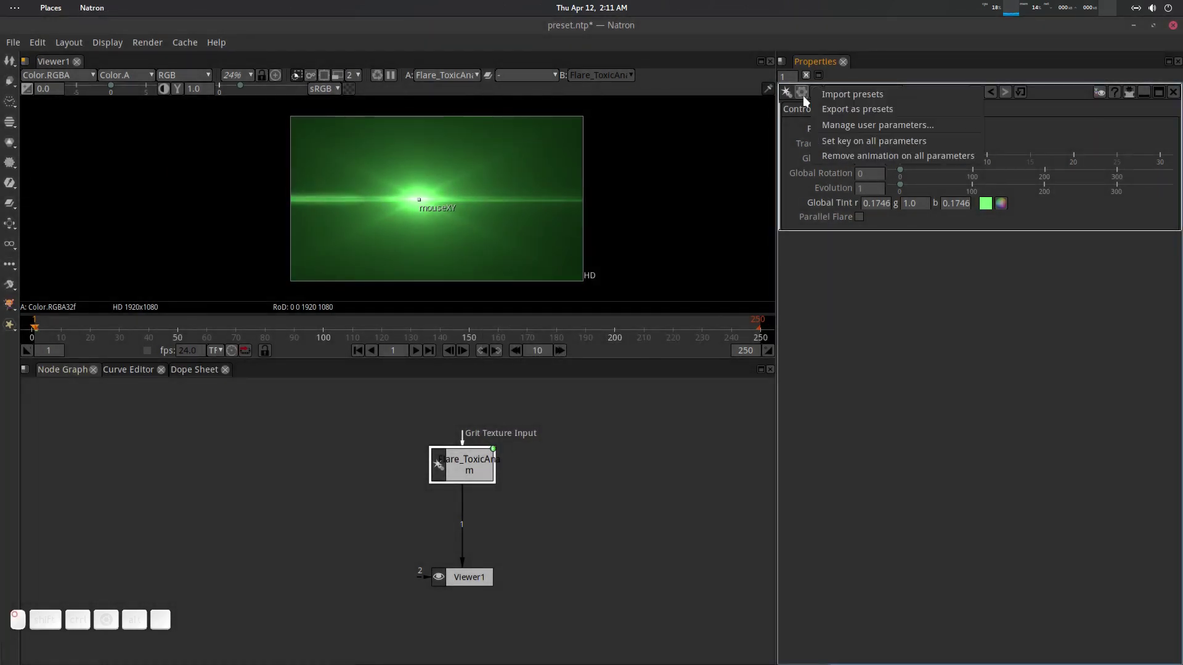
pyautogui.click(866, 125)
pyautogui.click(545, 311)
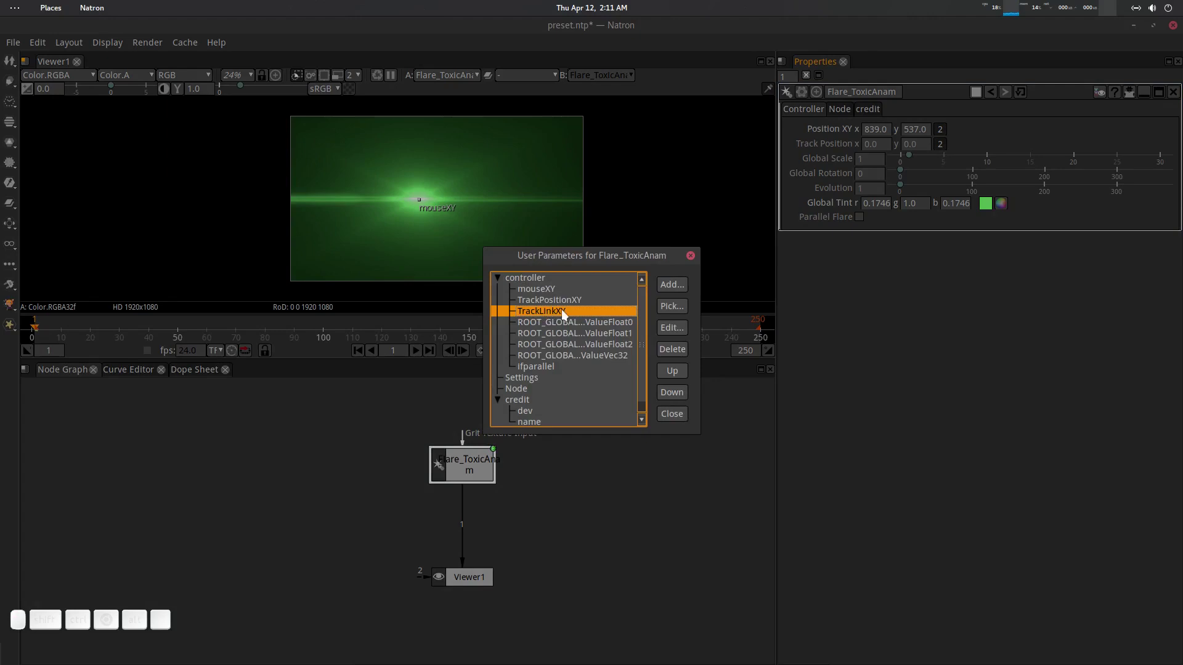
pyautogui.click(671, 327)
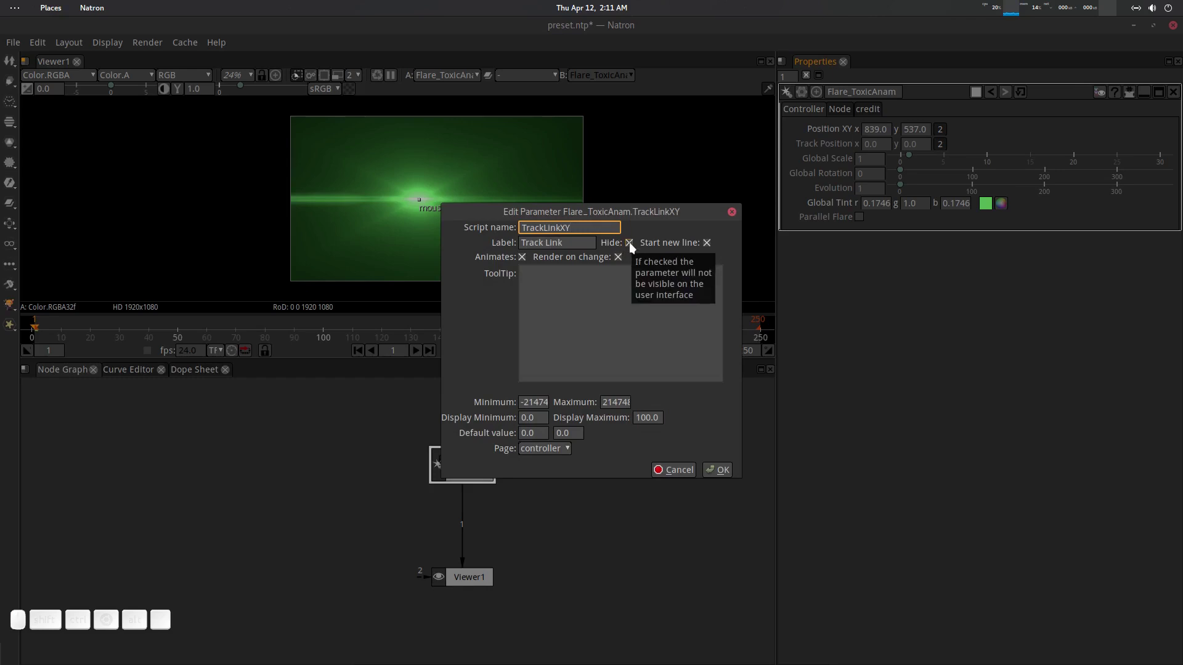
pyautogui.click(715, 470)
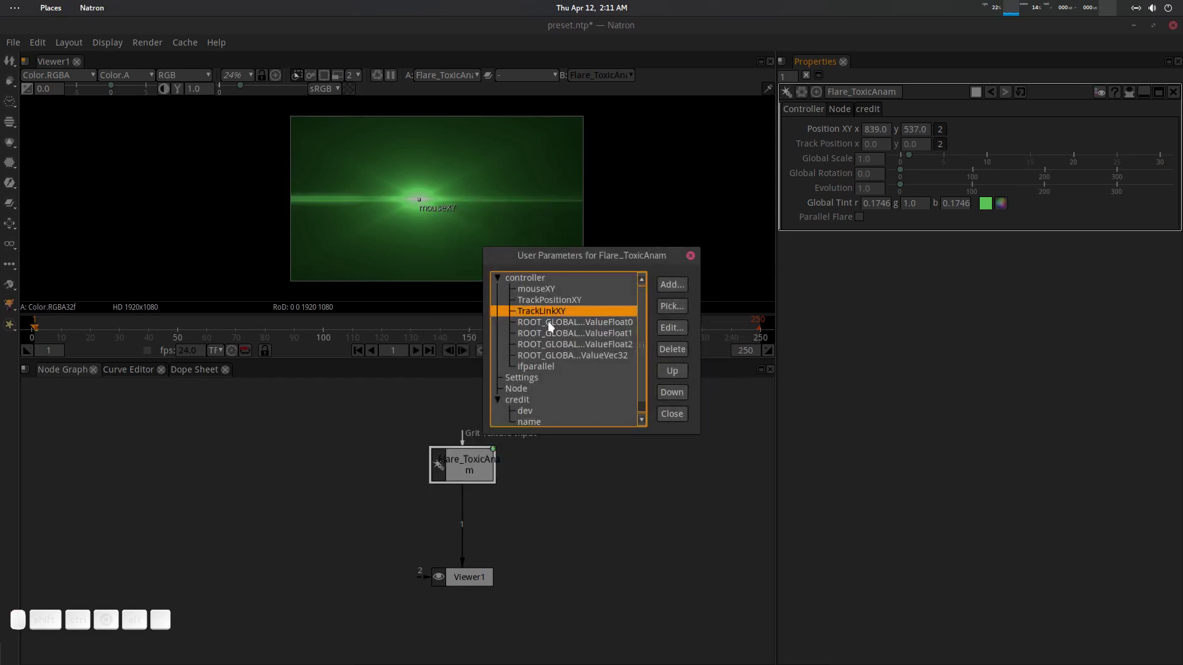
pyautogui.click(497, 279)
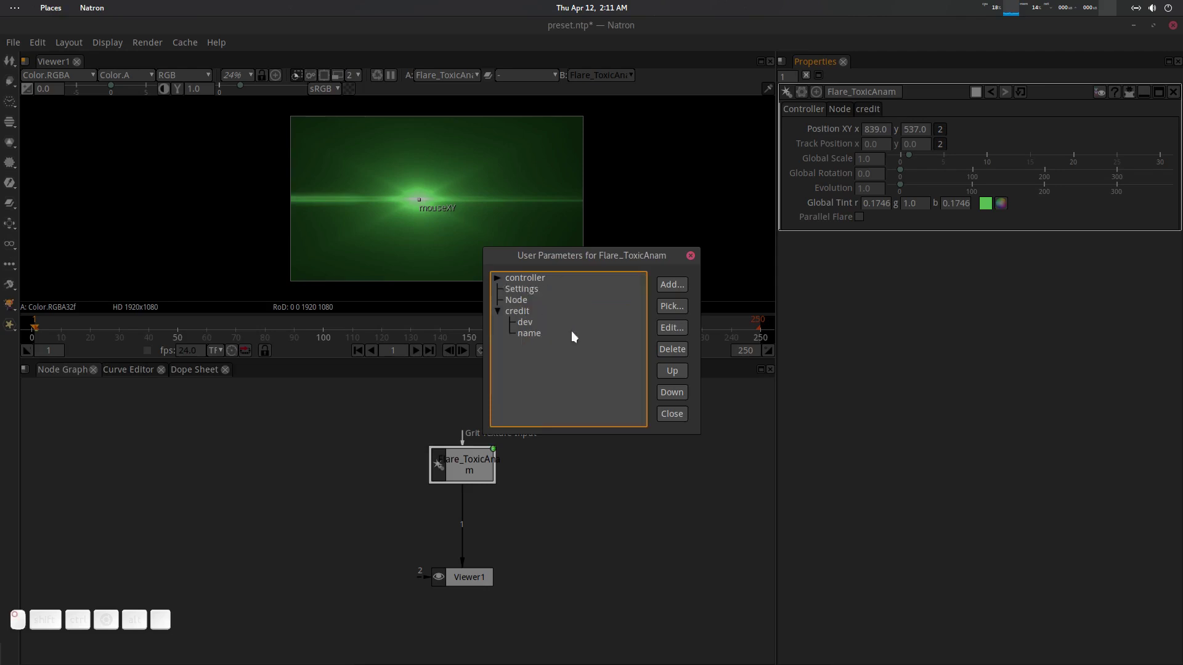
# Edit the default value of the credit page's dev parameter so its flare name reads "Toxic Anamorphic Flare", and accept the change.
pyautogui.click(527, 322)
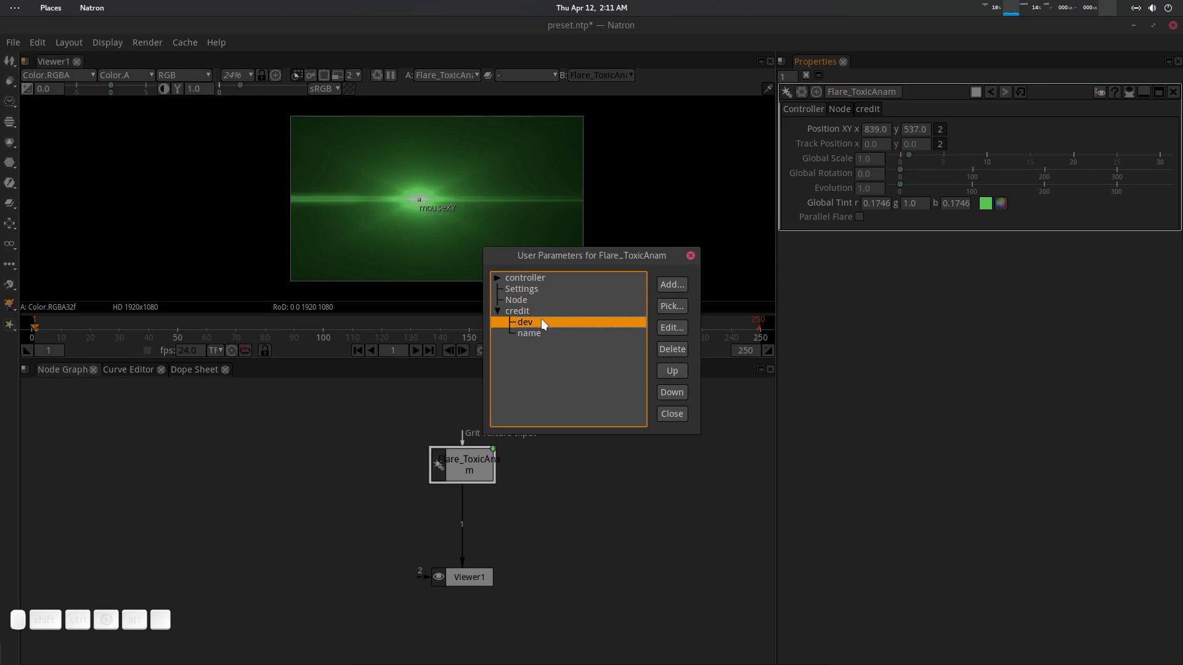
pyautogui.click(671, 331)
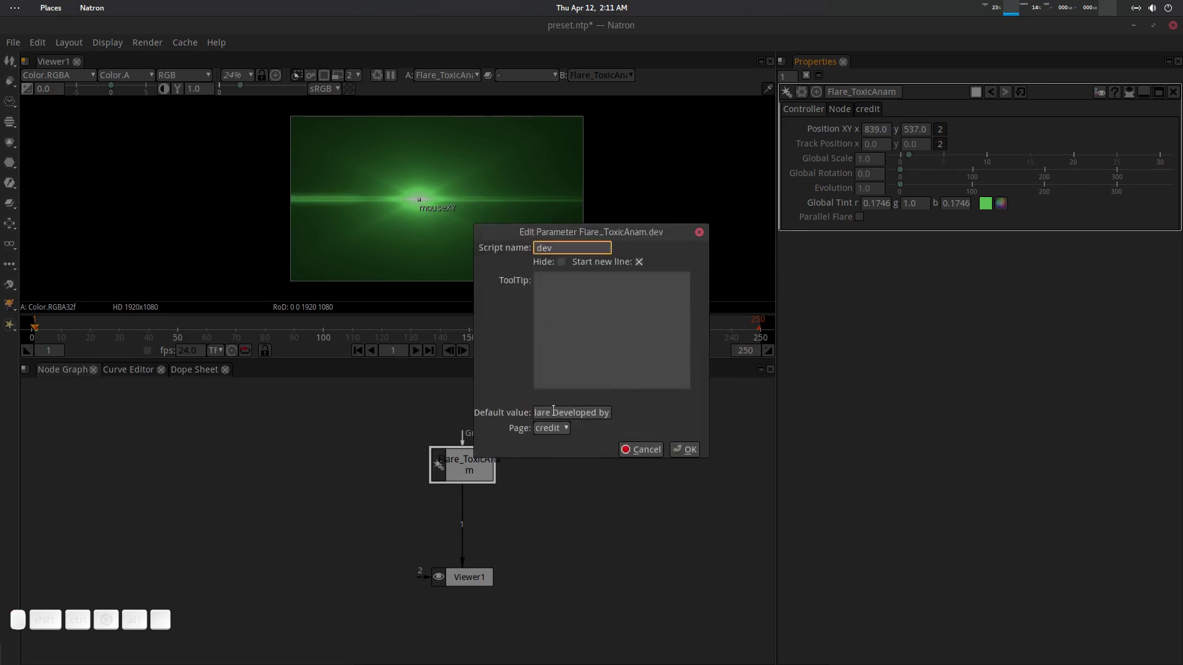
pyautogui.click(553, 410)
pyautogui.hotkey('ctrl', 'a')
pyautogui.write('Anamorphic Flare')
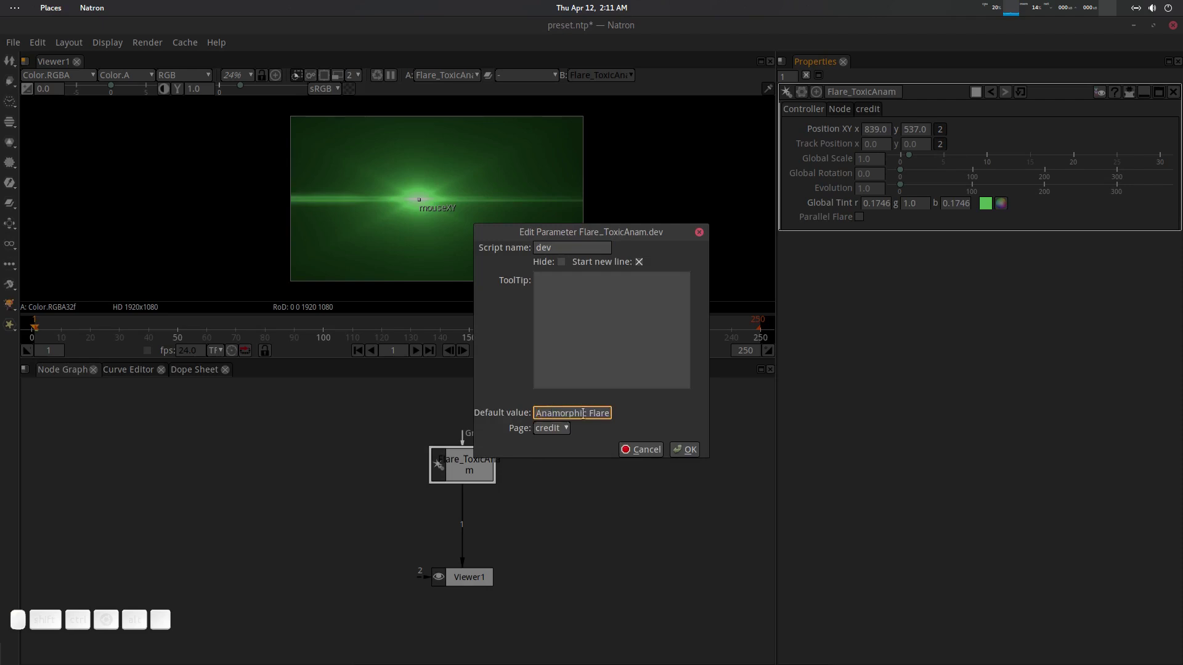
pyautogui.moveTo(537, 416)
pyautogui.mouseDown()
pyautogui.moveTo(618, 413)
pyautogui.moveTo(533, 414)
pyautogui.mouseUp()
pyautogui.click(582, 413)
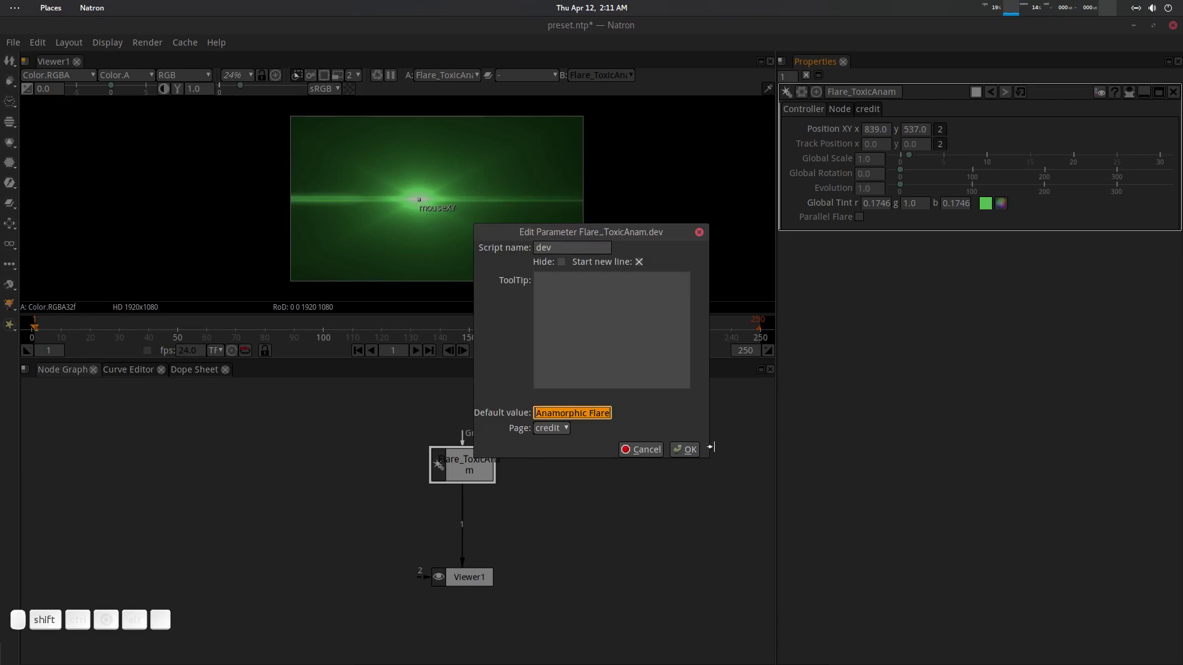
pyautogui.write('T')
pyautogui.write('oxic An')
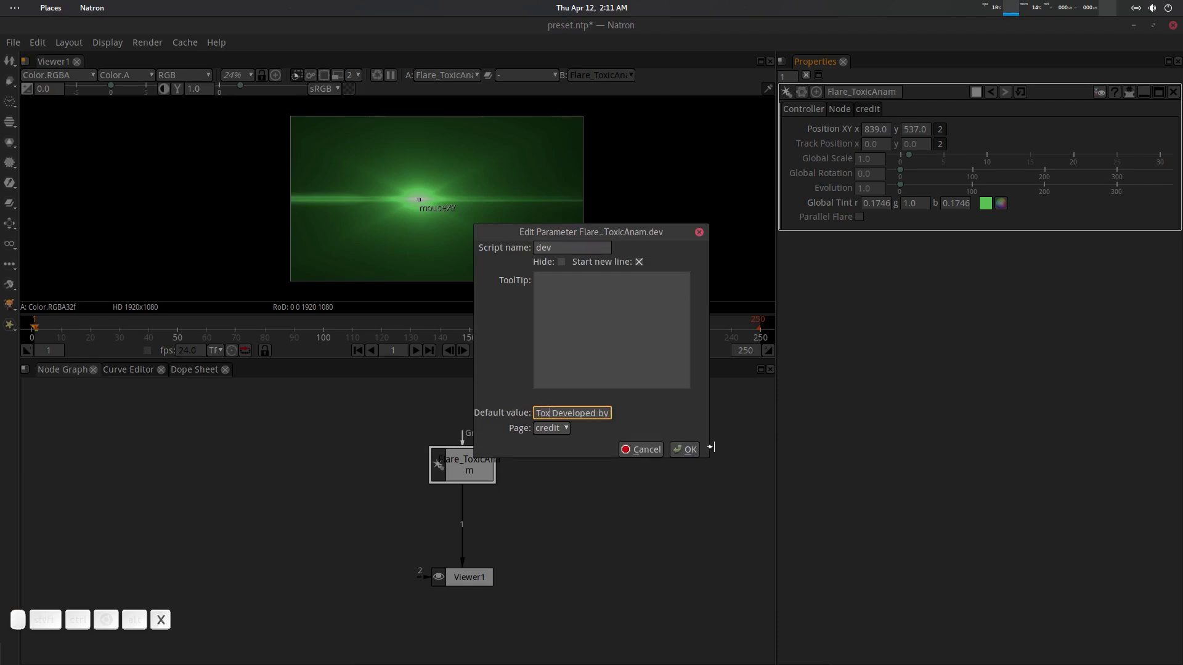
pyautogui.write('amorphic Flare')
pyautogui.hotkey('shift', 'End')
pyautogui.press('Delete')
pyautogui.click(685, 449)
# Open the credit page's name parameter for editing at its default value.
pyautogui.click(531, 334)
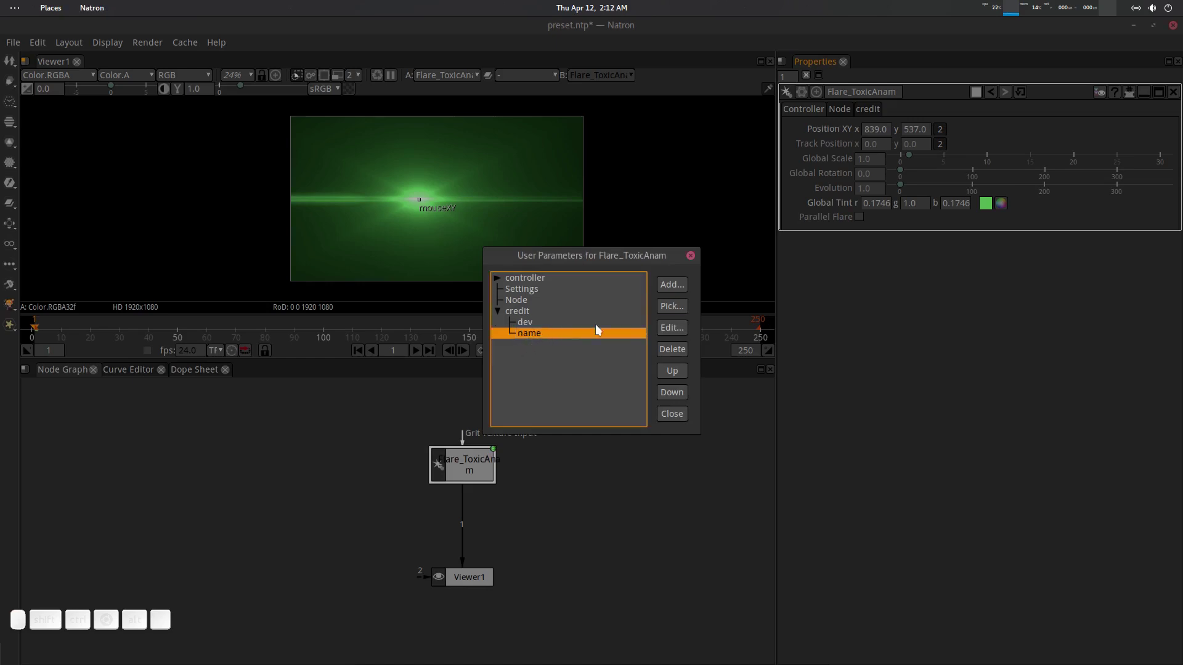
pyautogui.click(668, 327)
pyautogui.click(574, 408)
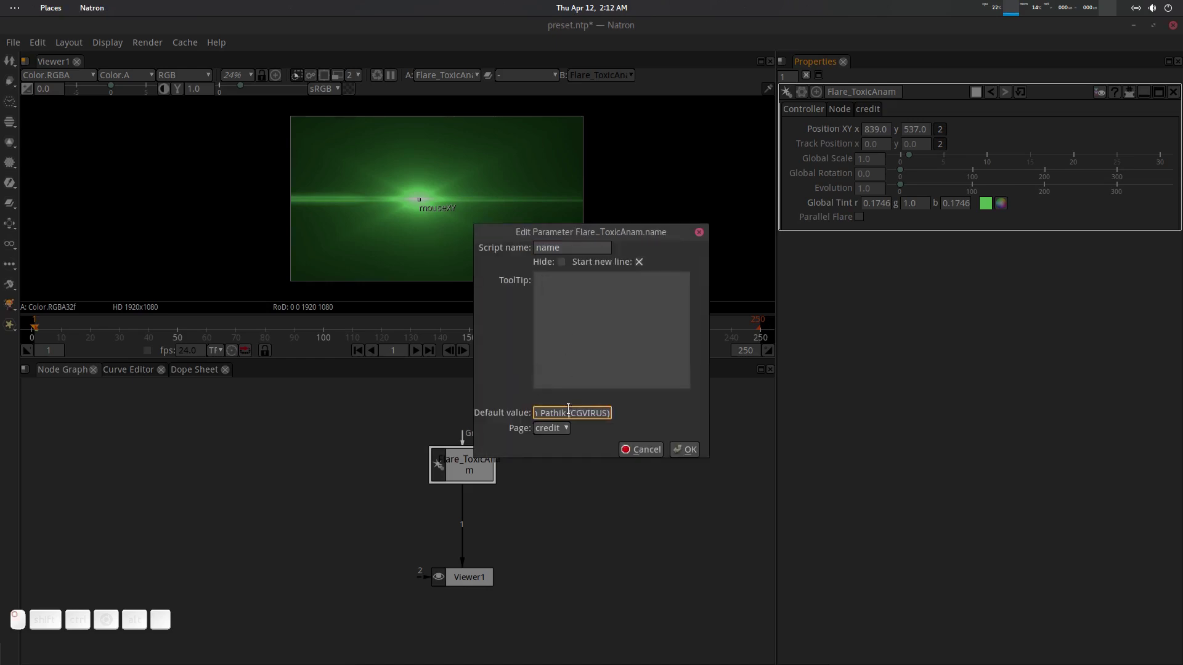
# Finish the default value of the credit page's name parameter with the developer's name and close the user parameters list.
pyautogui.tripleClick(574, 407)
pyautogui.press('End')
pyautogui.tripleClick(609, 409)
pyautogui.press('End')
pyautogui.click(683, 449)
pyautogui.click(673, 412)
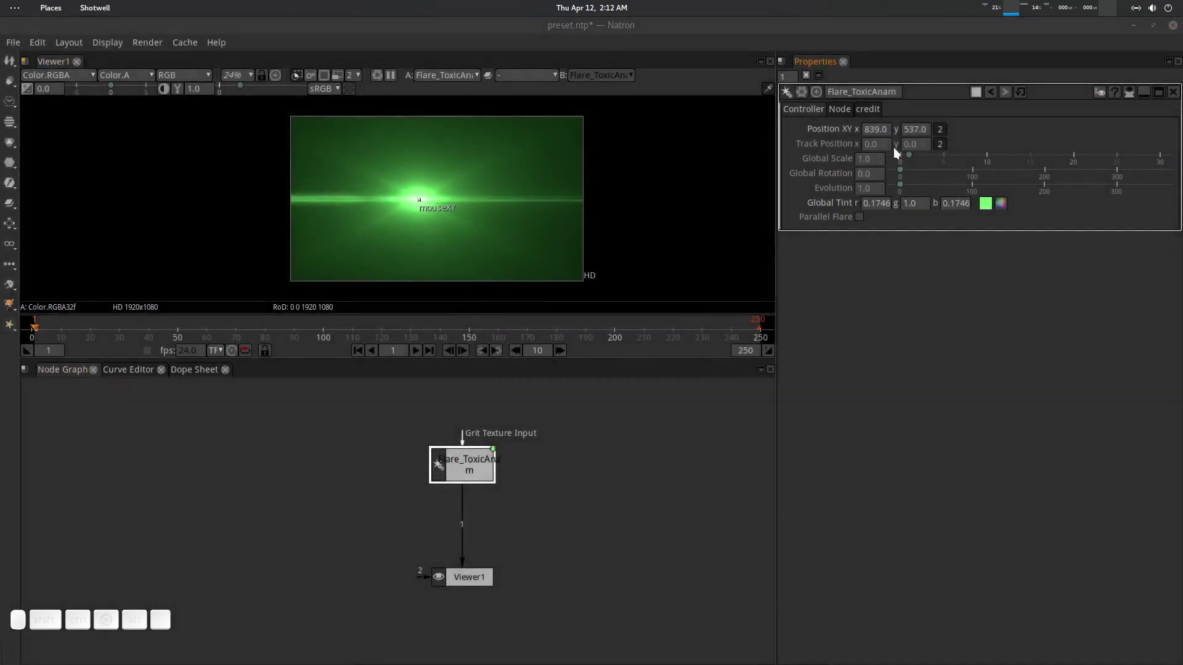
# Review the credit, Controller and Node pages of the Flare_ToxicAnam group.
pyautogui.click(839, 109)
pyautogui.click(870, 111)
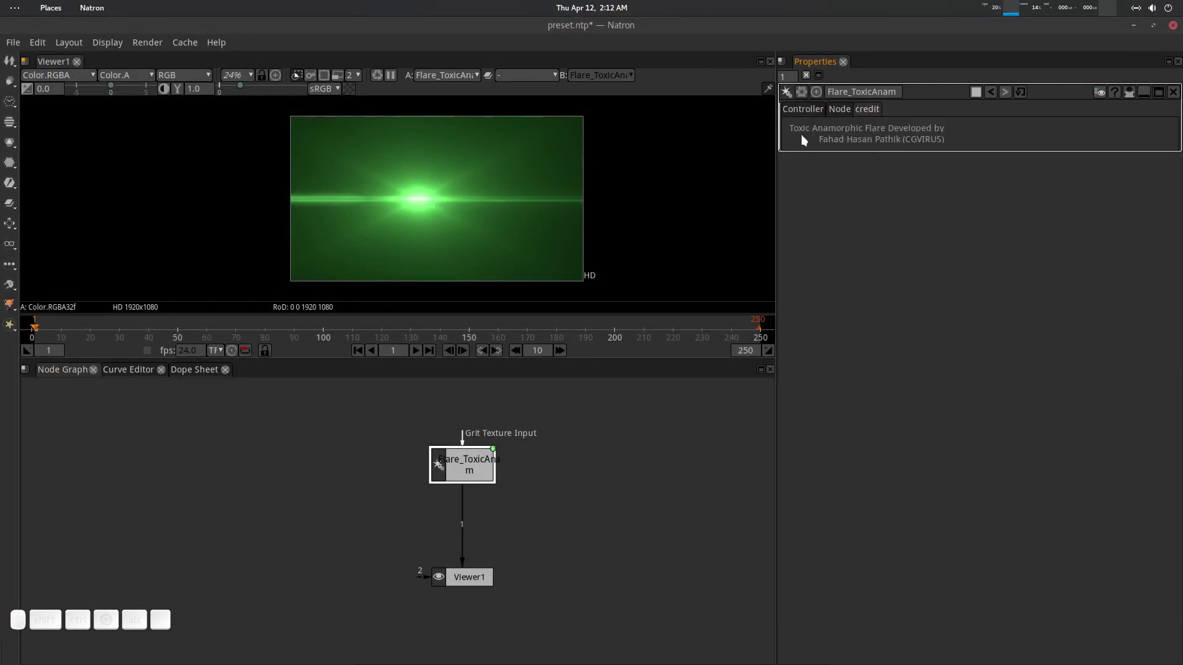
pyautogui.click(801, 110)
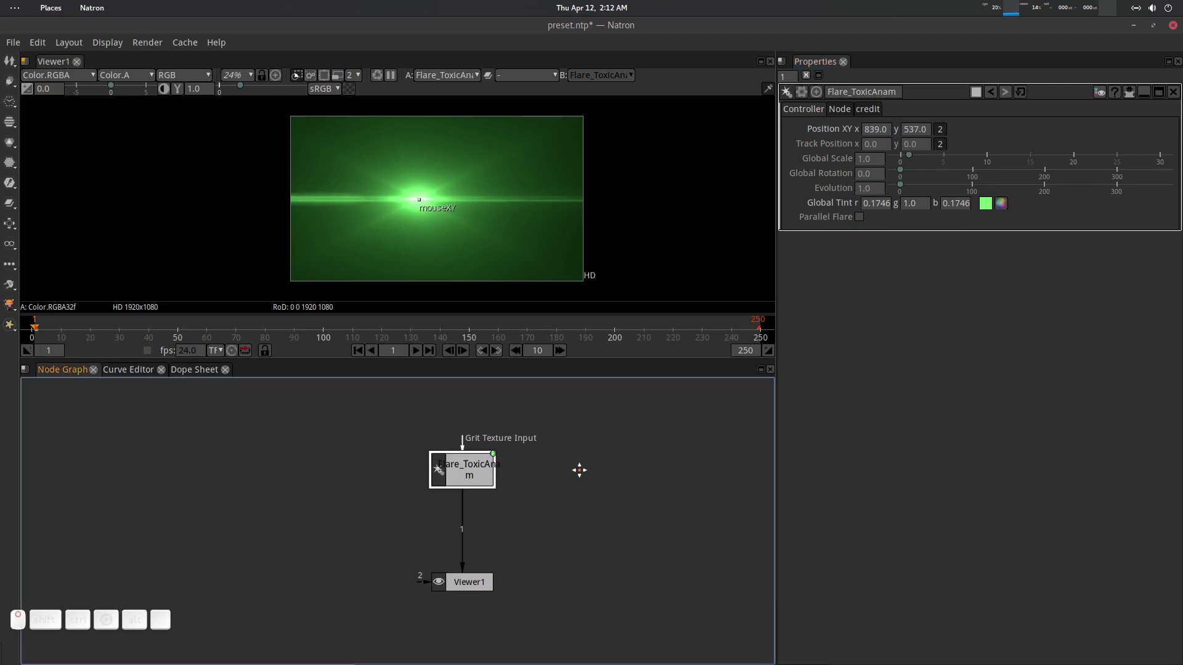
pyautogui.press('f')
pyautogui.press('f')
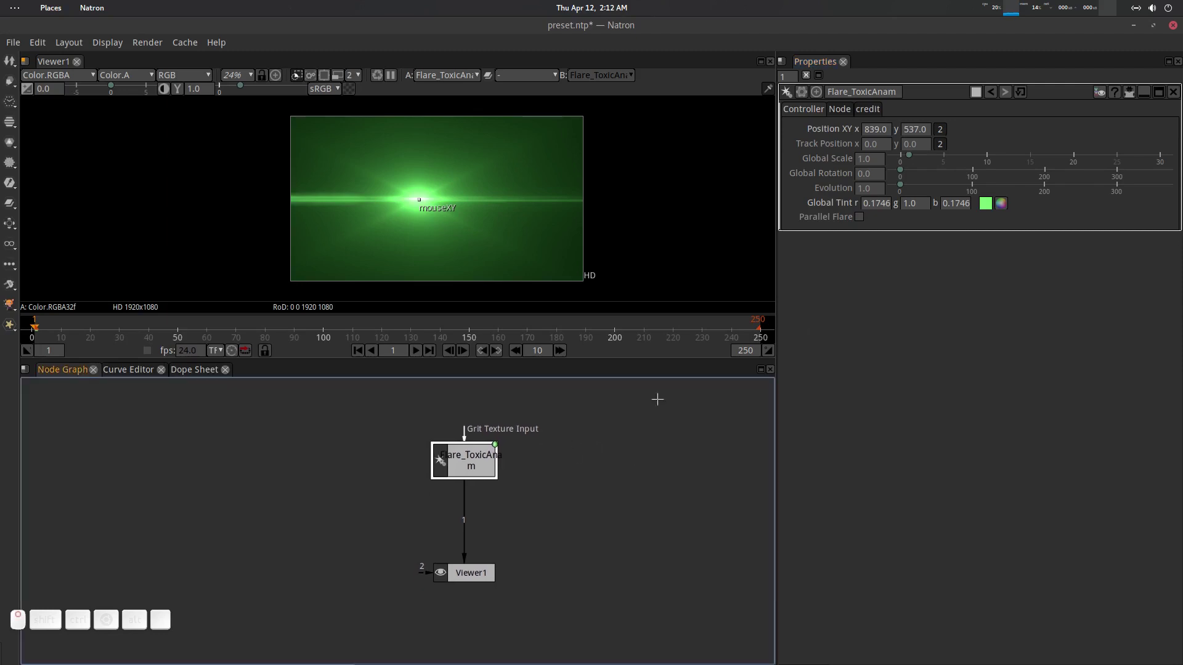
pyautogui.click(837, 111)
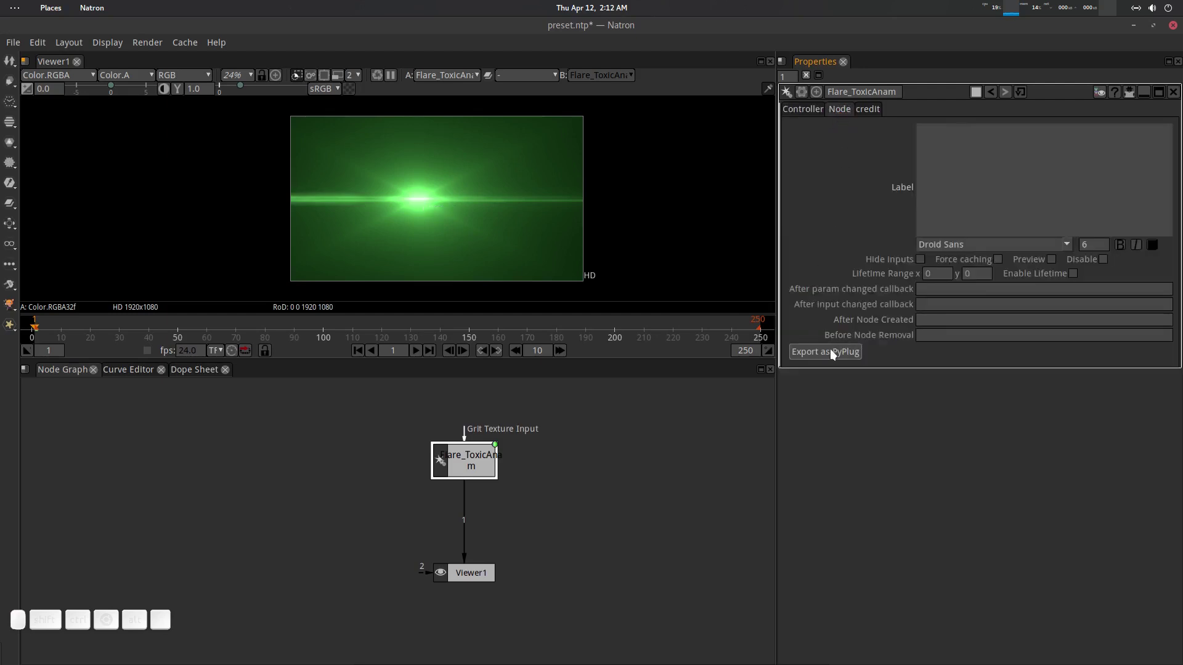
# Move the flare's Position XY in the viewer to about x 415, y 832.
pyautogui.click(481, 460)
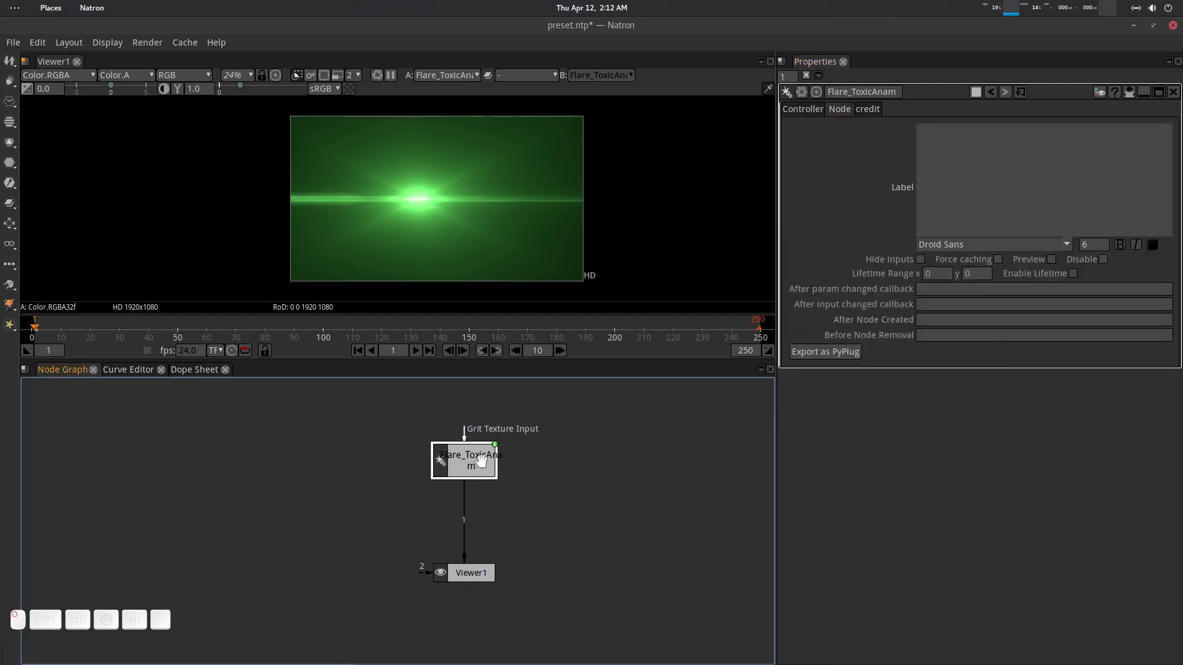
pyautogui.click(802, 109)
pyautogui.moveTo(413, 199); pyautogui.dragTo(354, 154)
pyautogui.click(466, 458)
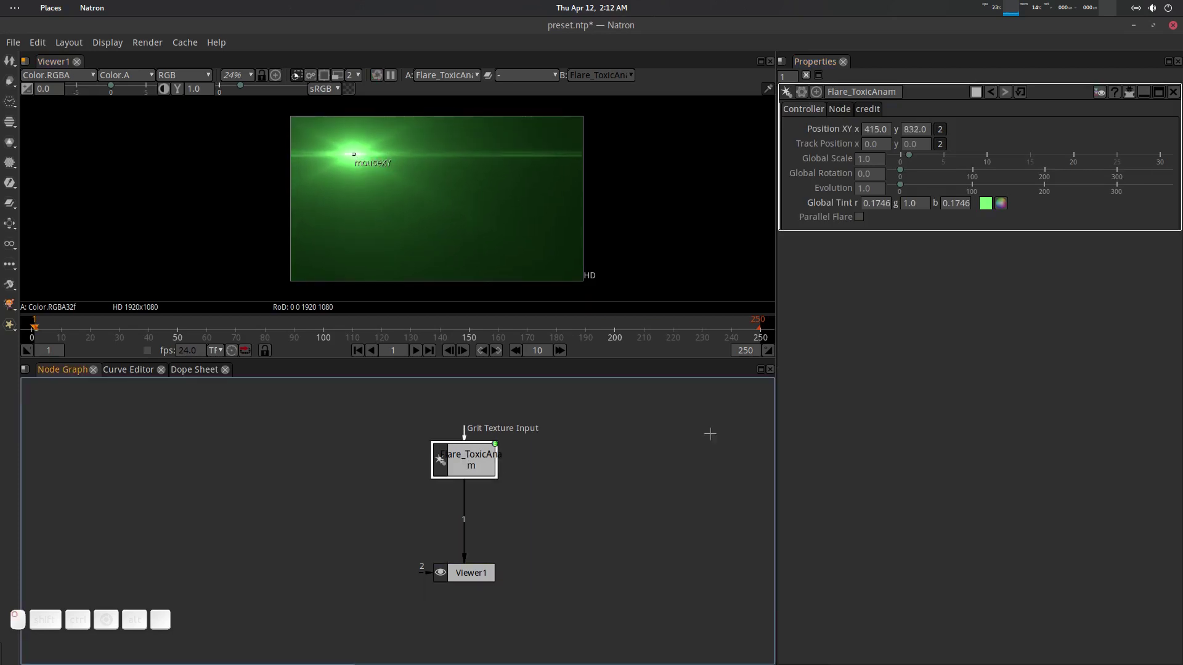
# Check the plugin details in the PyPlug export of Flare_ToxicAnam and cancel the export.
pyautogui.click(839, 109)
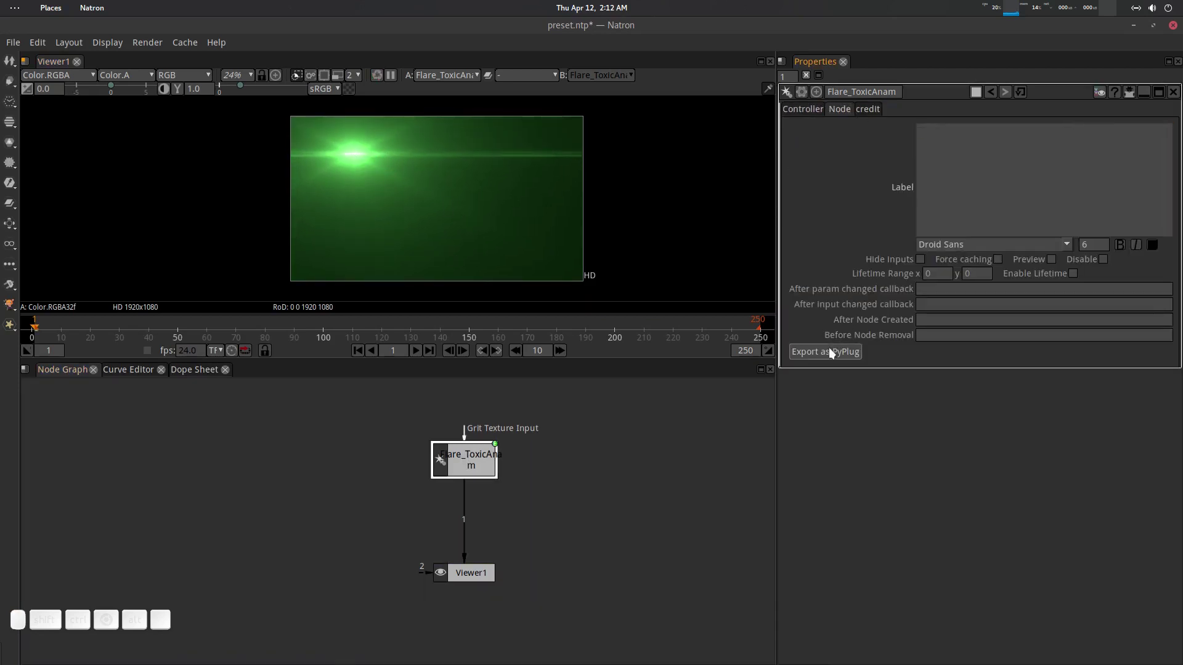
pyautogui.click(831, 352)
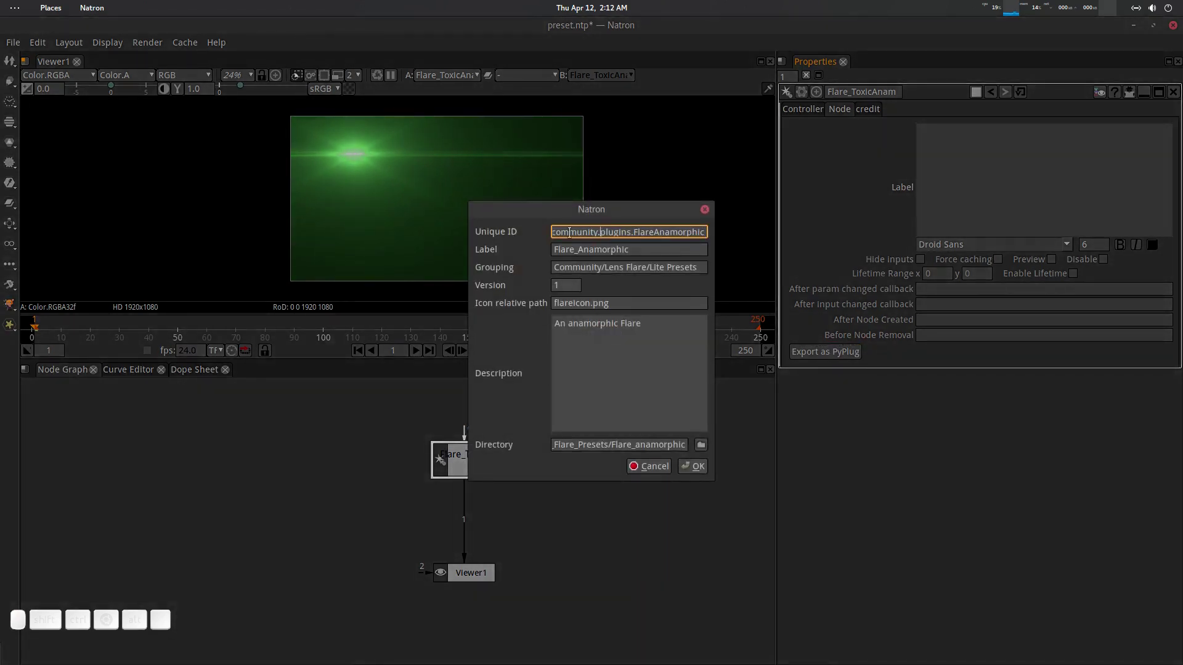
pyautogui.moveTo(587, 232); pyautogui.dragTo(743, 228)
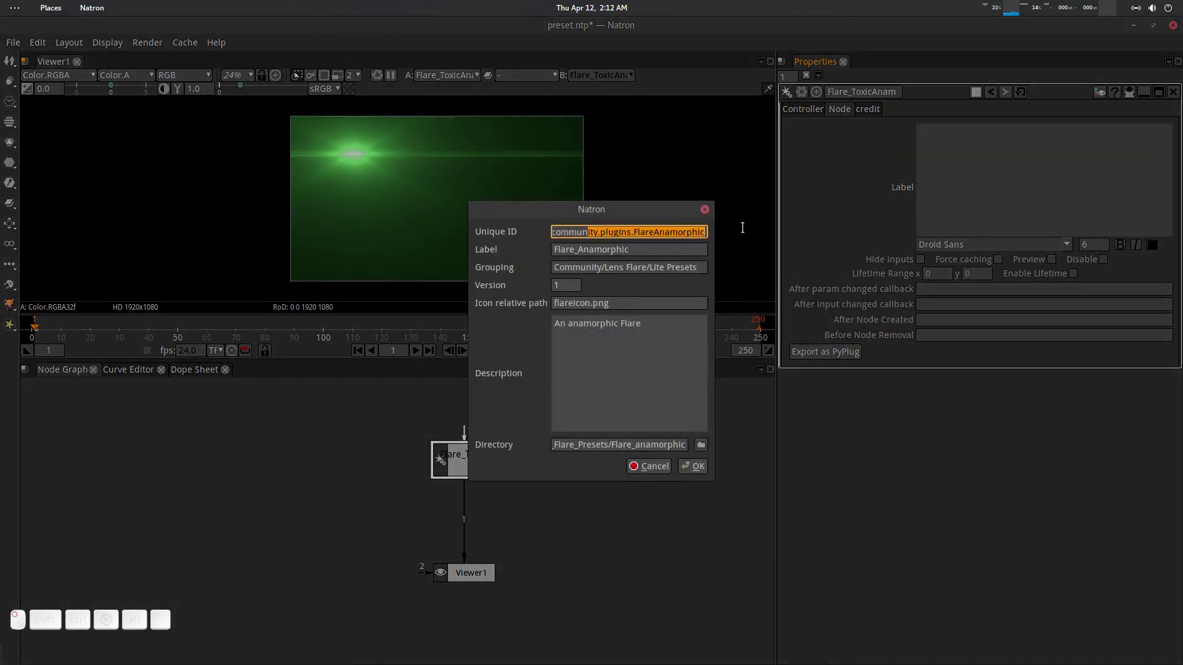
pyautogui.click(650, 467)
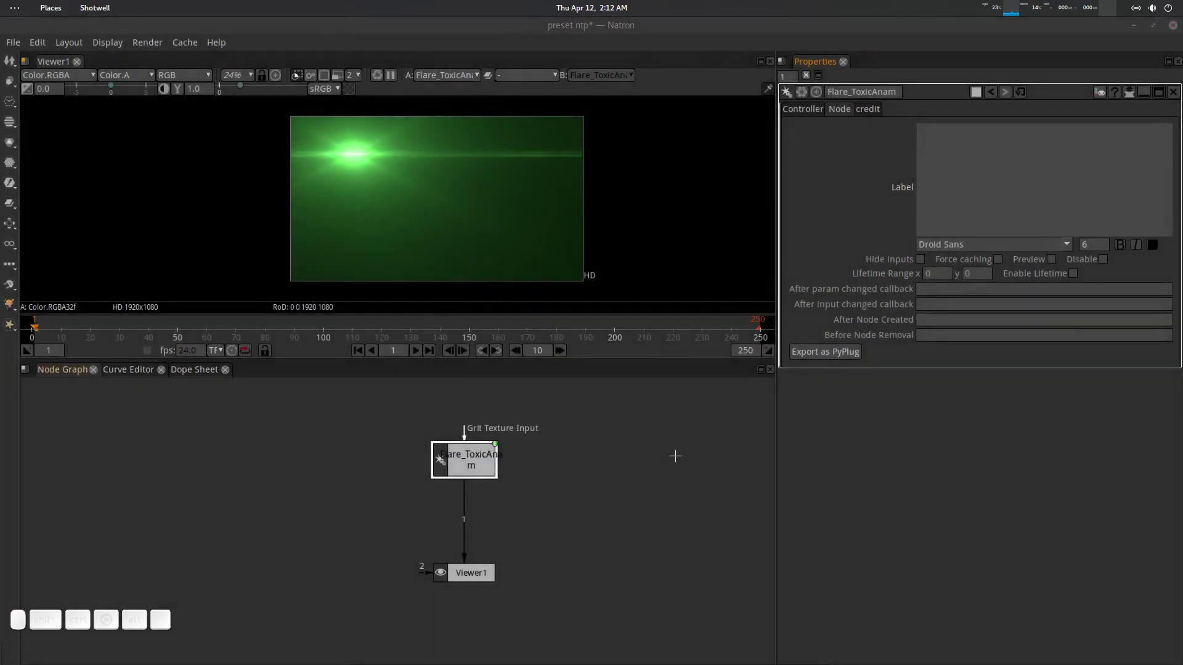
# Save the preset project and reload it.
pyautogui.click(802, 108)
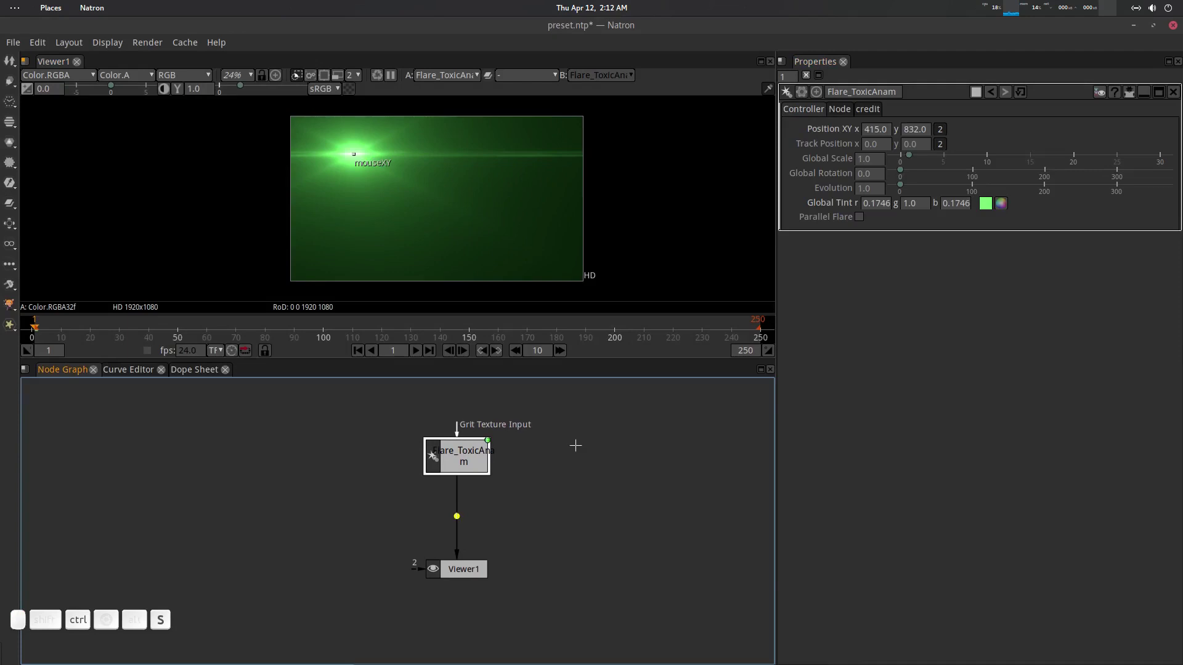
pyautogui.hotkey('ctrl', 's')
pyautogui.hotkey('ctrl', 'shift', 'r')
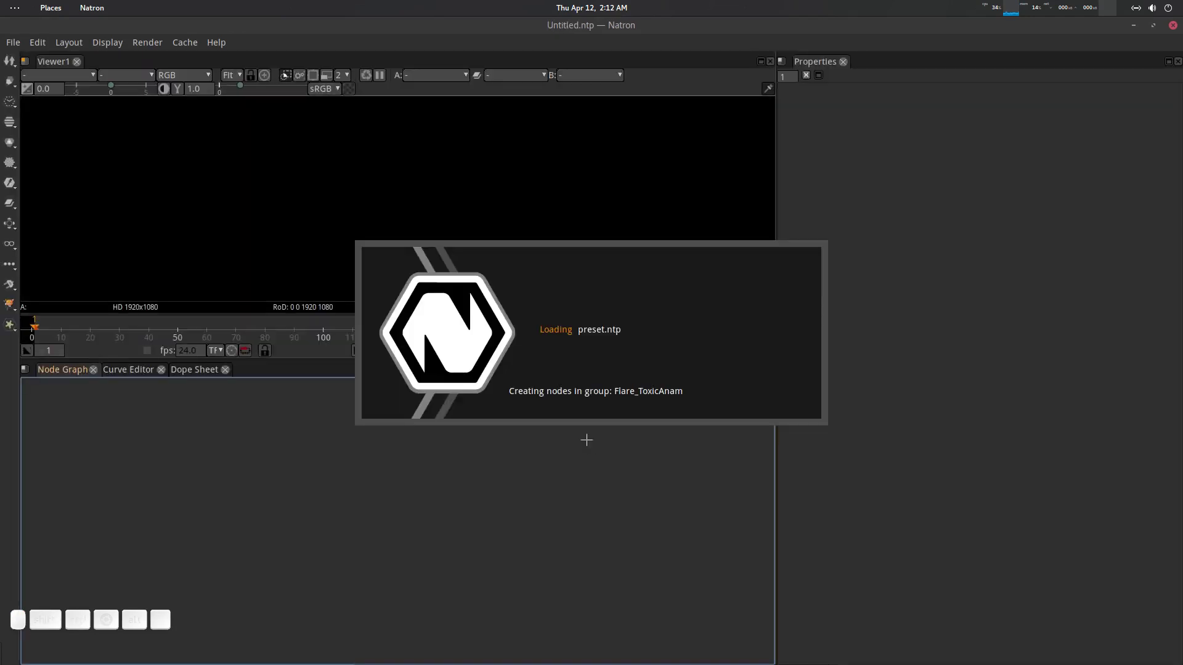
# Inspect the PyPlug export fields of the reloaded Flare_ToxicAnam group without exporting.
pyautogui.click(484, 468)
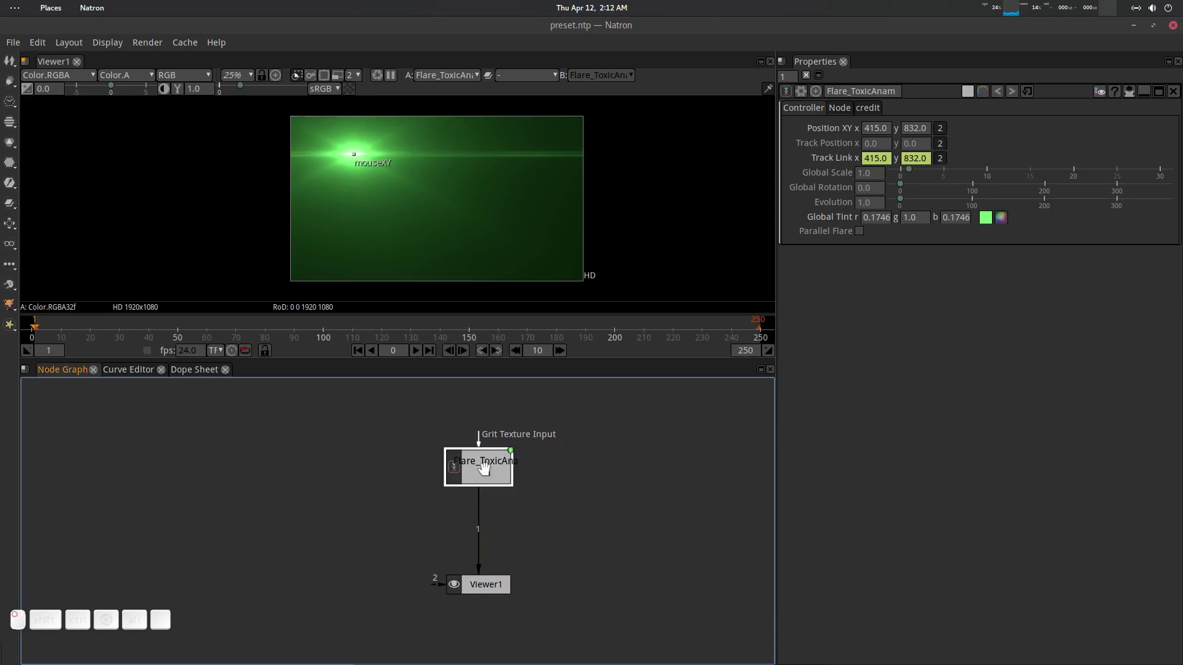
pyautogui.click(839, 107)
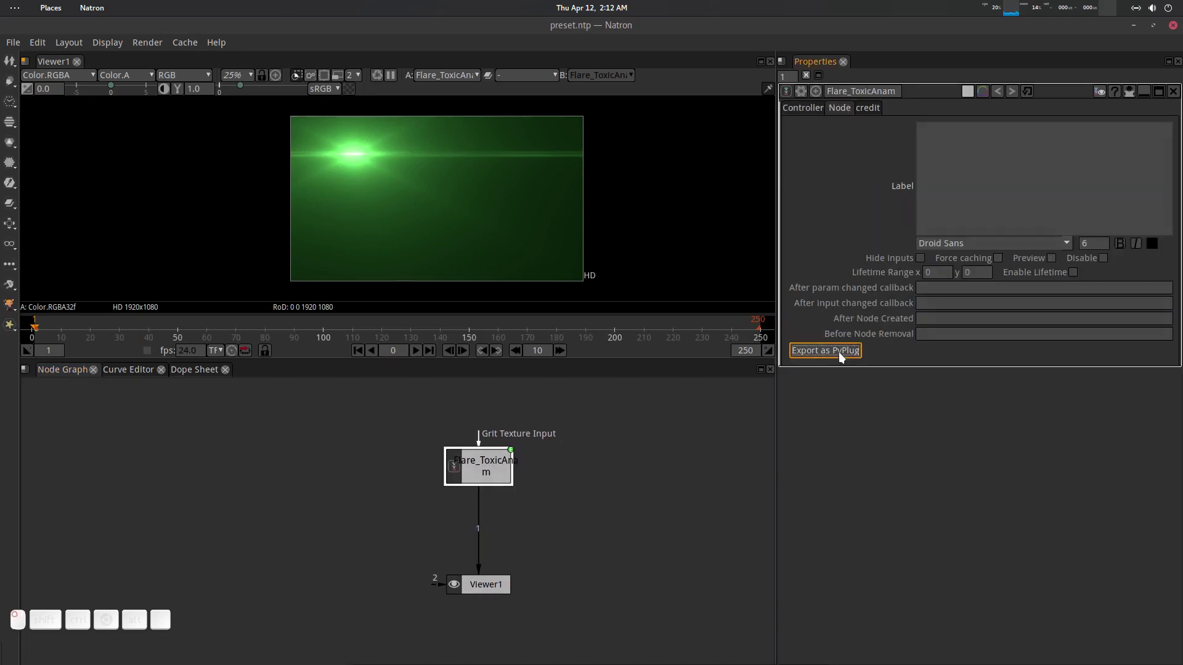
pyautogui.click(826, 350)
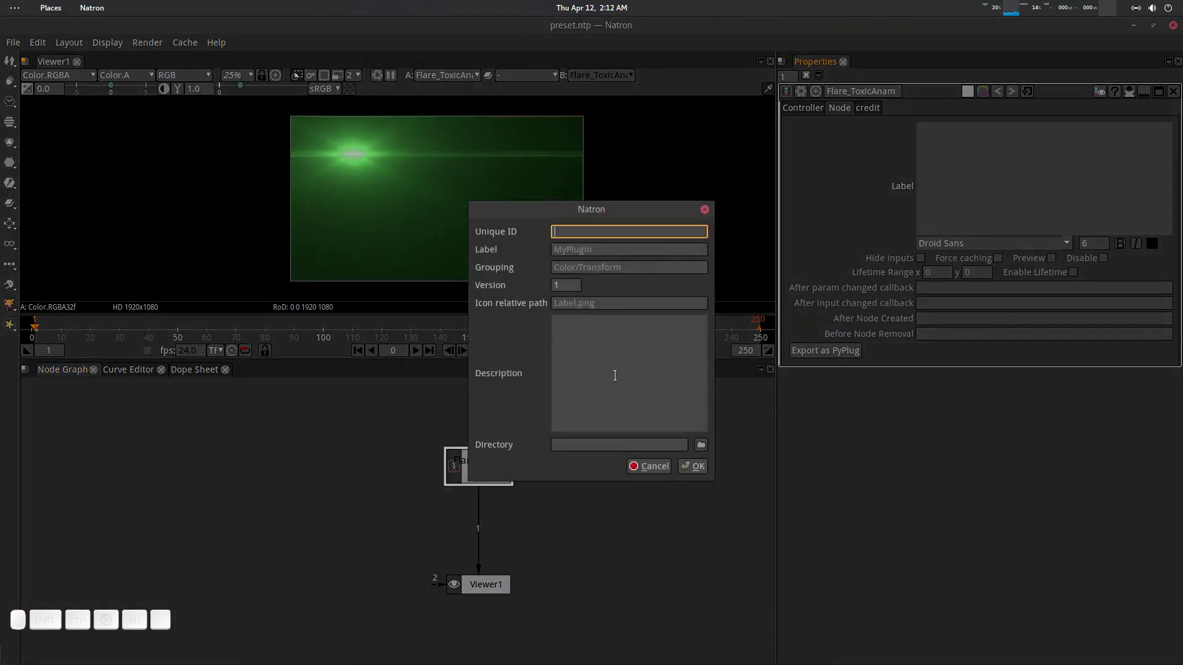
pyautogui.click(649, 467)
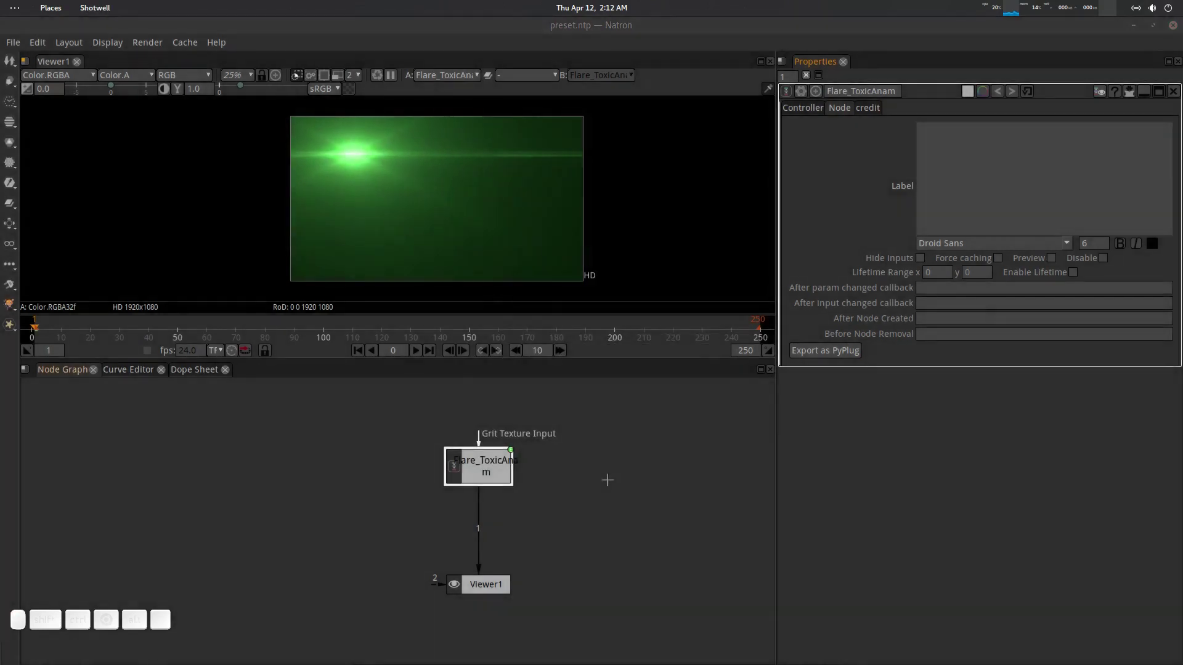
# Open the internal node graph of the Flare_ToxicAnam group.
pyautogui.click(480, 459)
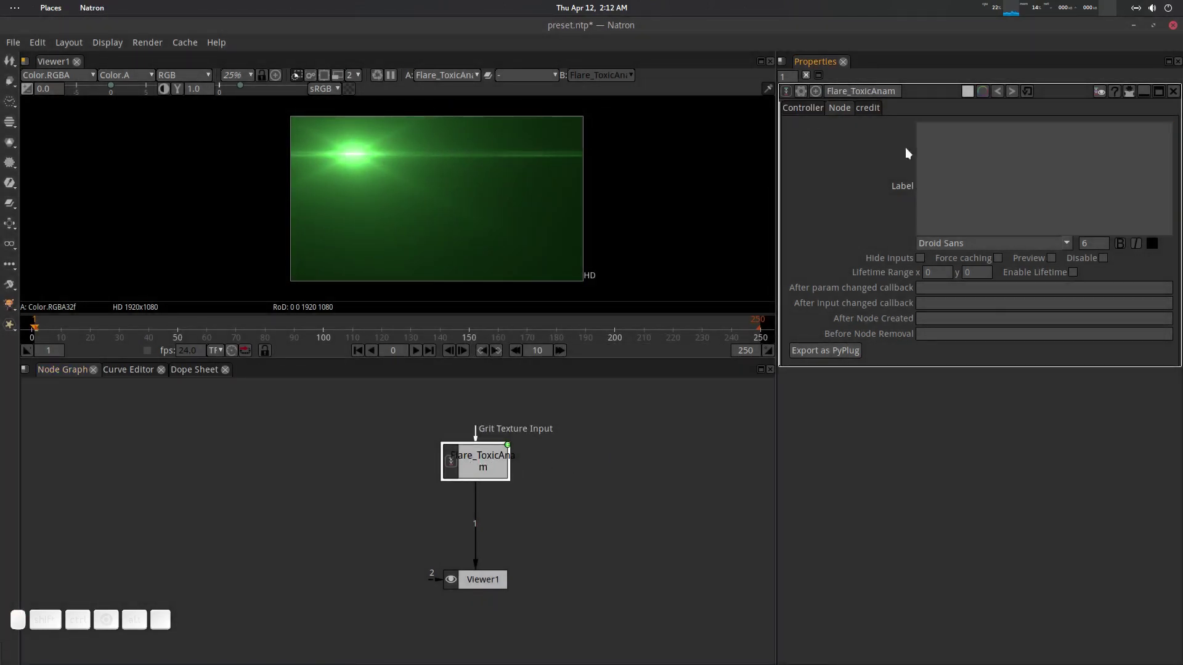
pyautogui.click(1099, 91)
pyautogui.moveTo(364, 443); pyautogui.dragTo(621, 575)
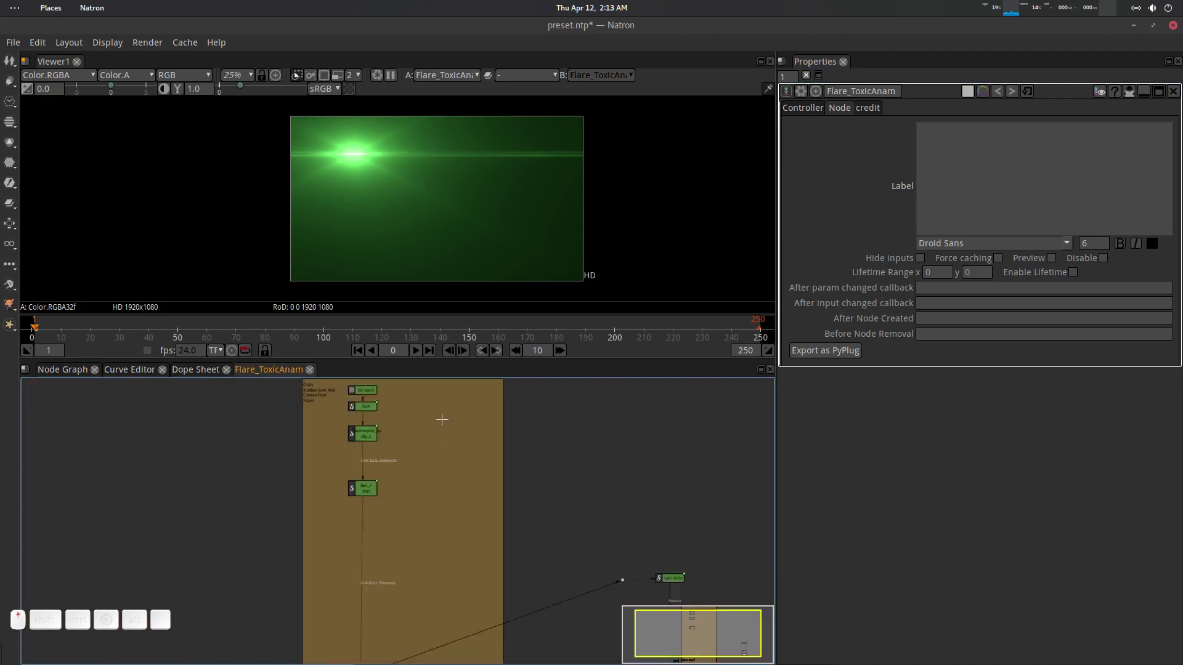
pyautogui.scroll(3, 464, 462)
pyautogui.scroll(3, 443, 487)
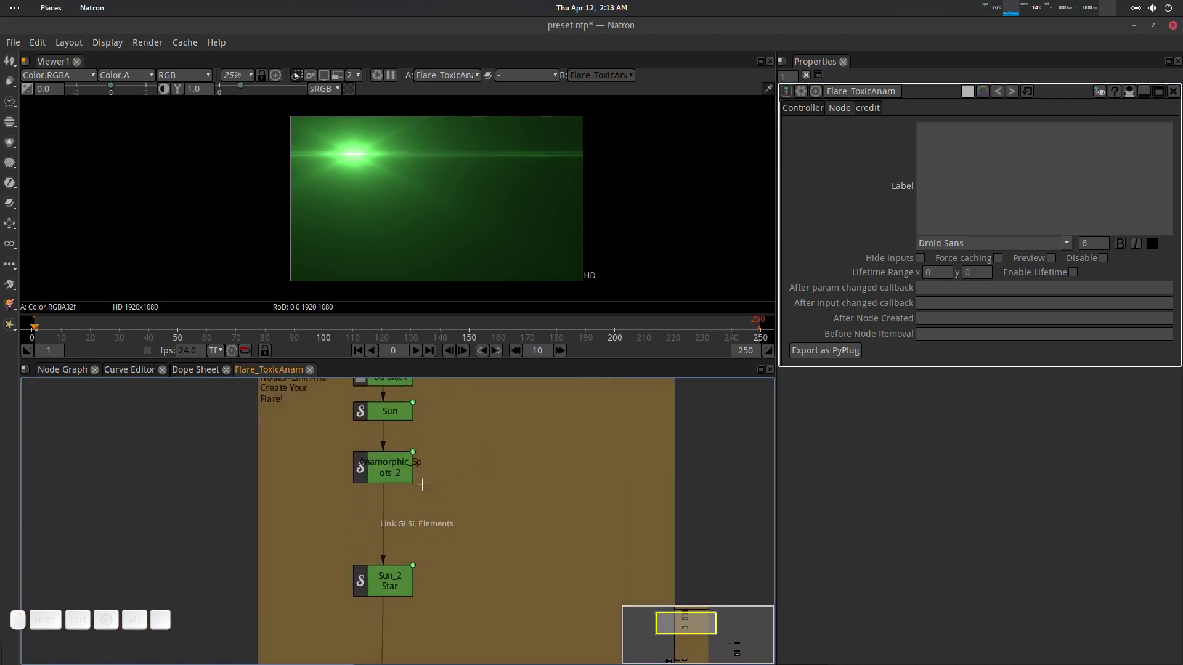
# Check the effect of the Sun_2 node by toggling it off and on, and rename it as Star.
pyautogui.click(394, 582)
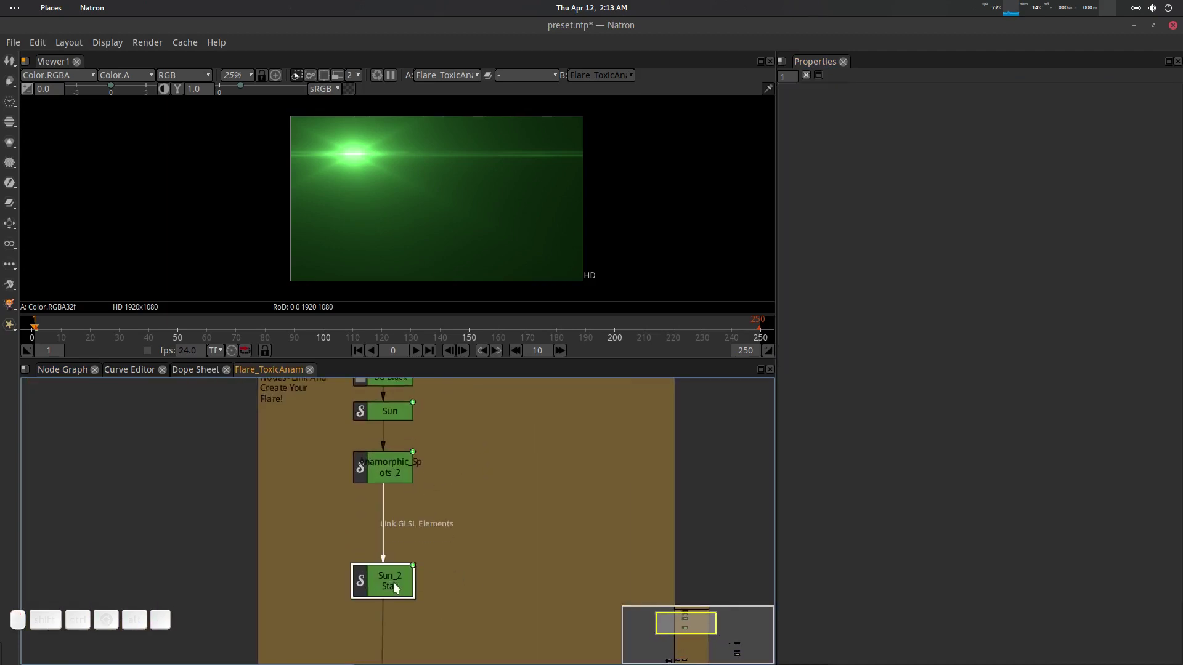
pyautogui.doubleClick(394, 587)
pyautogui.click(859, 92)
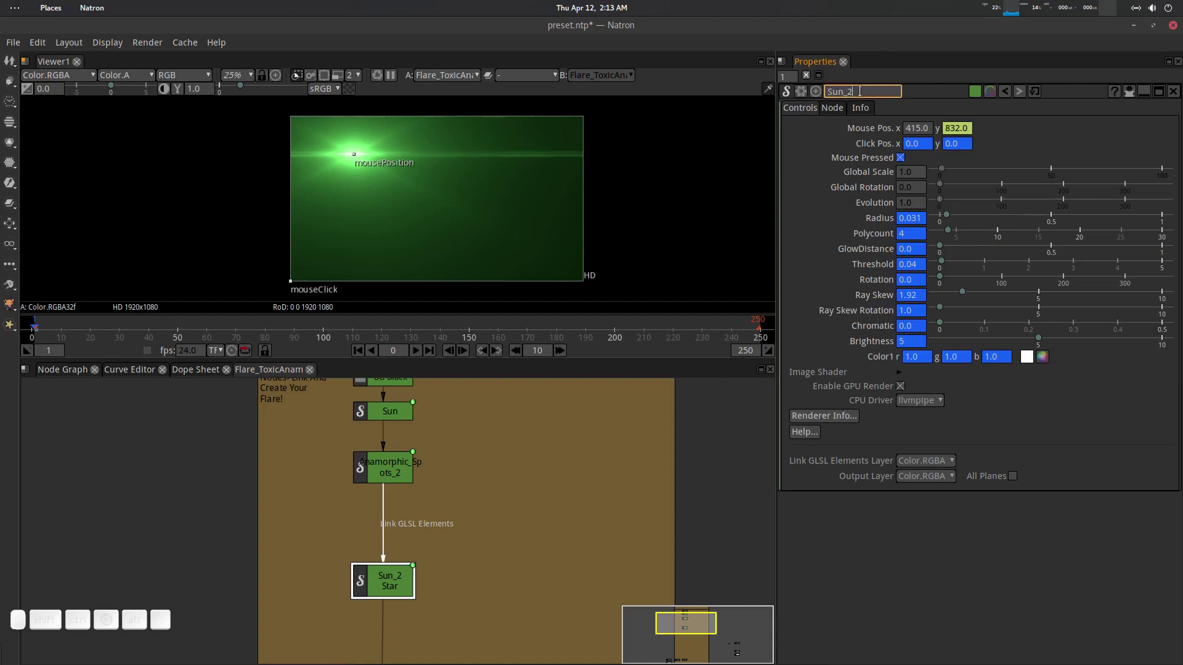
pyautogui.click(398, 579)
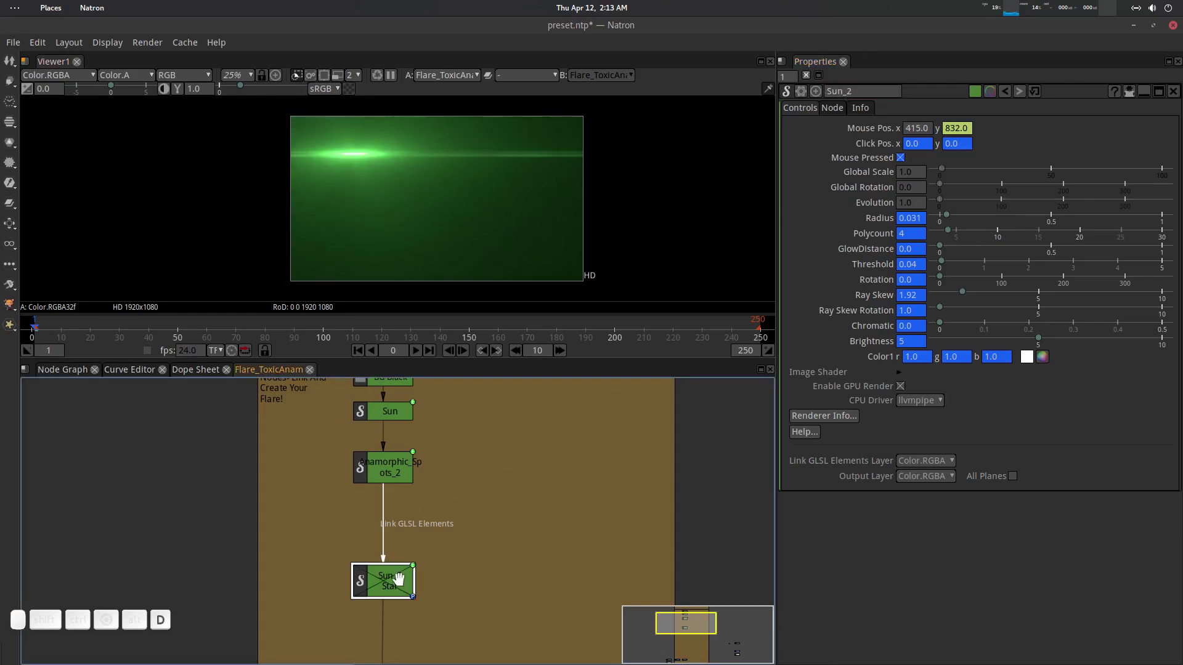
pyautogui.click(862, 91)
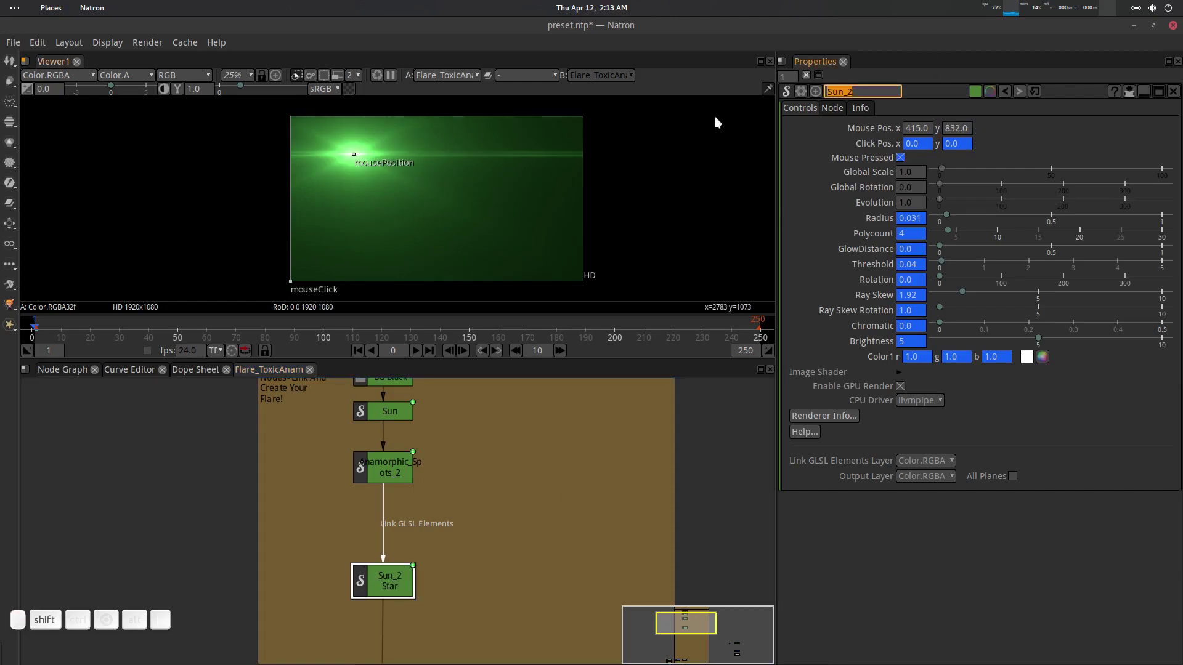
pyautogui.write('Star')
pyautogui.click(668, 496)
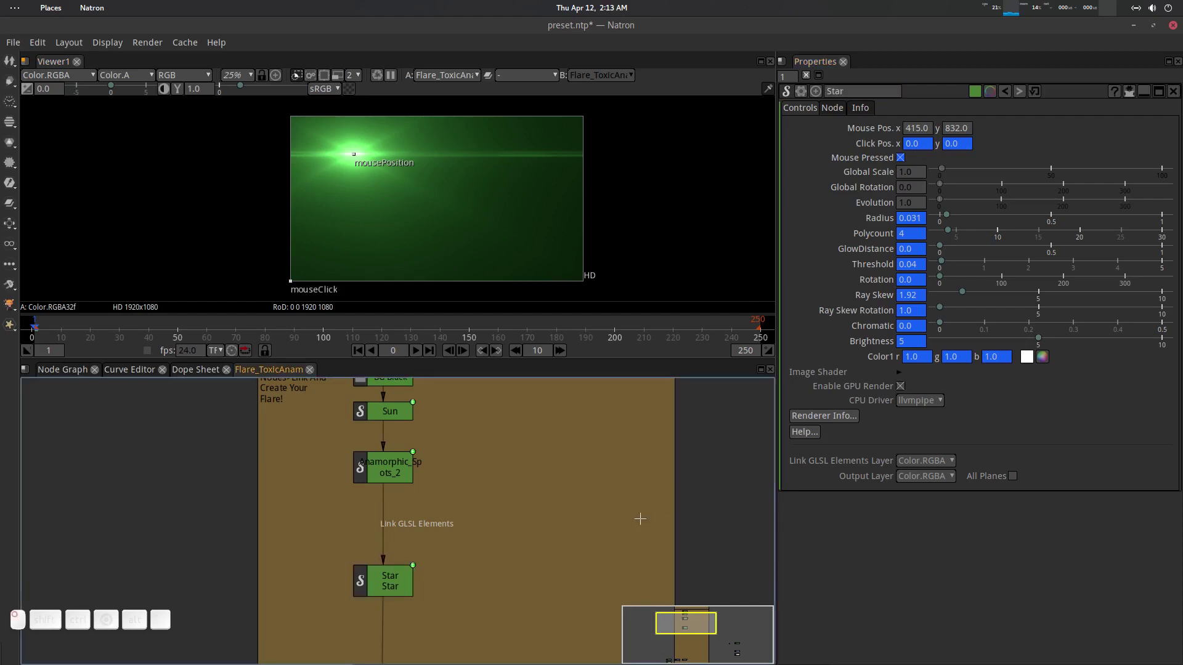
# Try moving the Star node's mouse position in the viewer to about x 1097, y 509.
pyautogui.click(391, 573)
pyautogui.moveTo(354, 154); pyautogui.dragTo(441, 198)
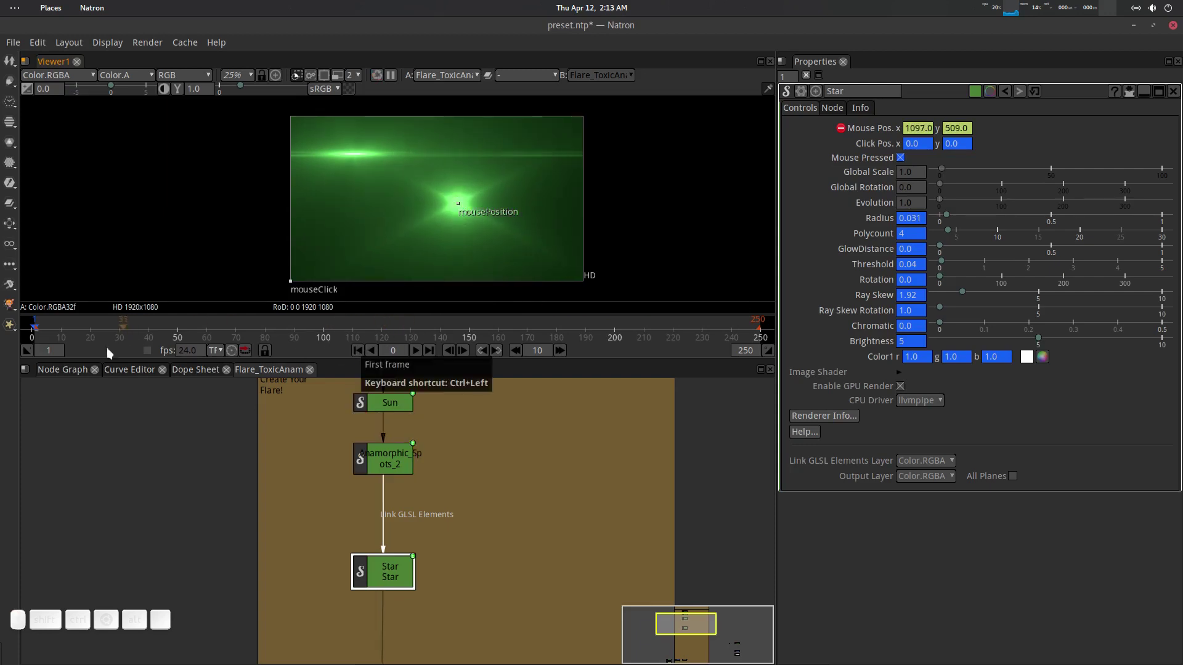
# Return to the main node graph, save the preset project and load it again.
pyautogui.click(63, 369)
pyautogui.click(545, 442)
pyautogui.hotkey('ctrl', 's')
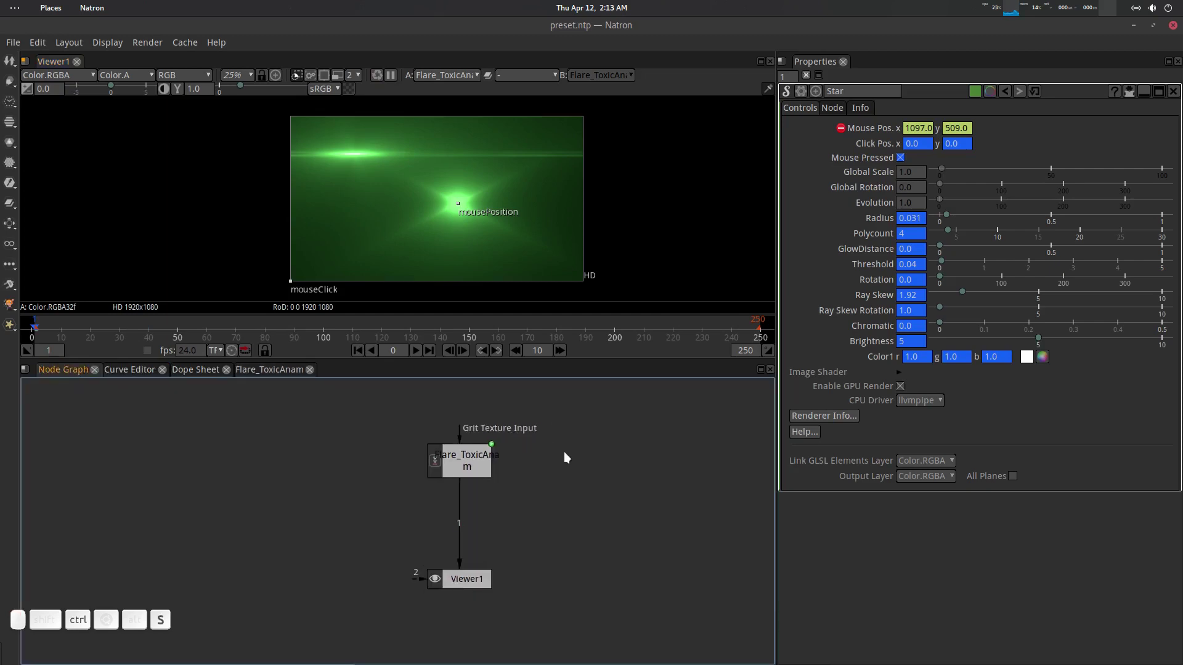
pyautogui.hotkey('ctrl', 'shift', 'r')
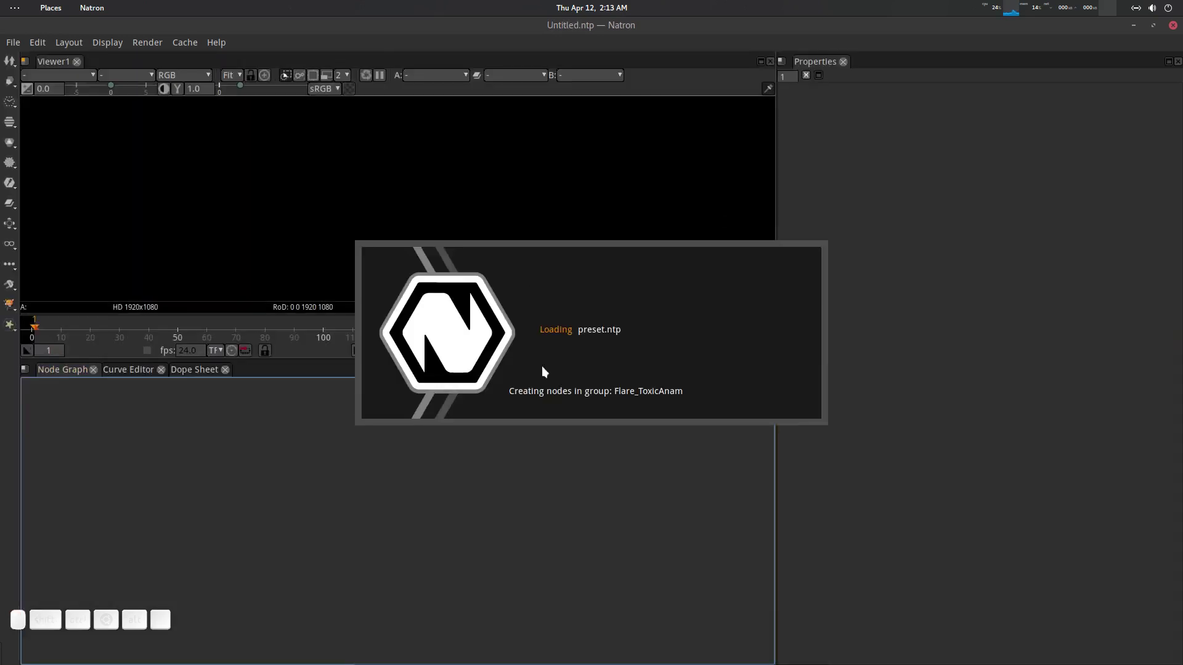
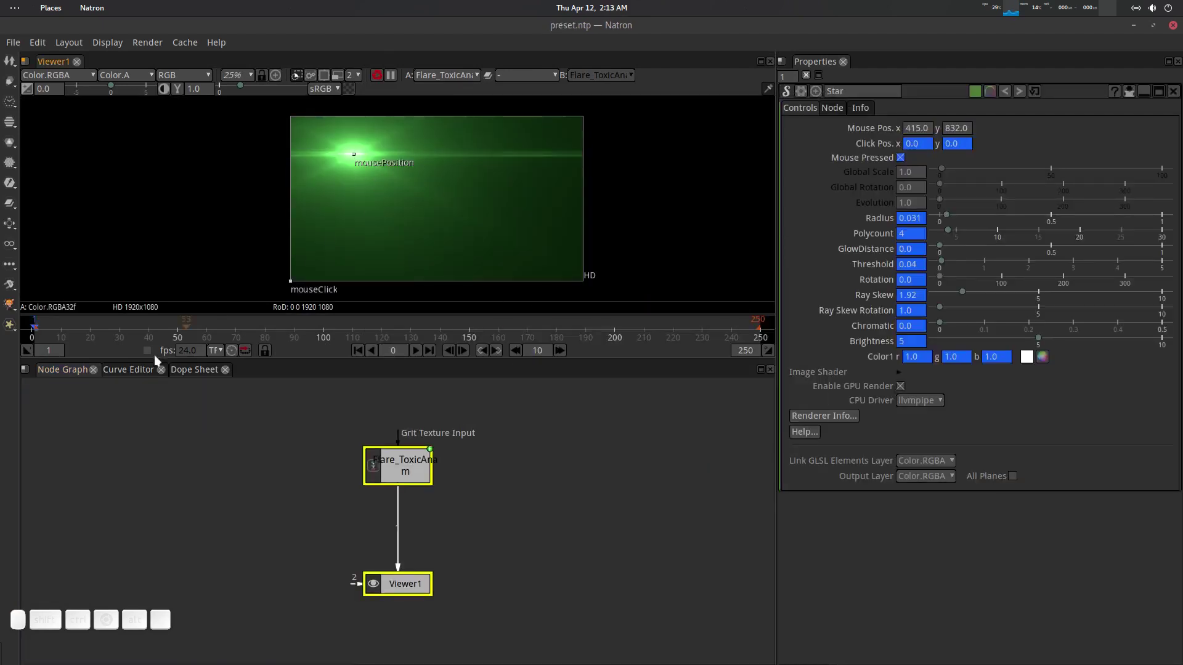
# Move the Flare_ToxicAnam flare to about x 879, y 590 and inspect the expression in Track Link x.
pyautogui.doubleClick(400, 471)
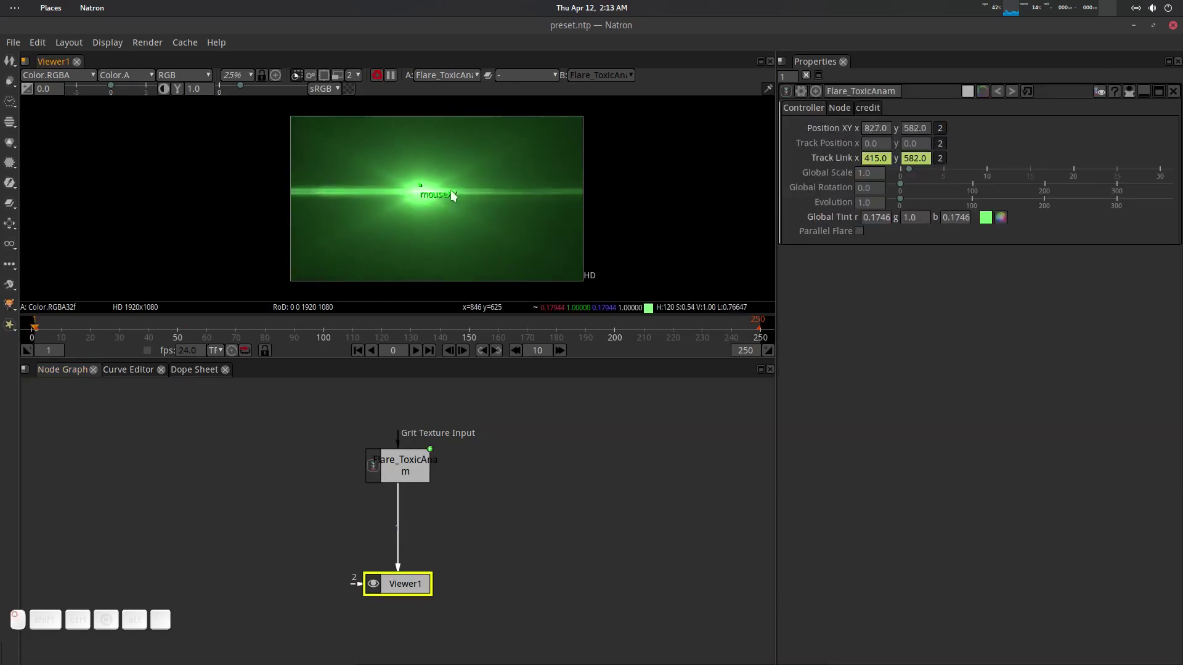
pyautogui.click(409, 466)
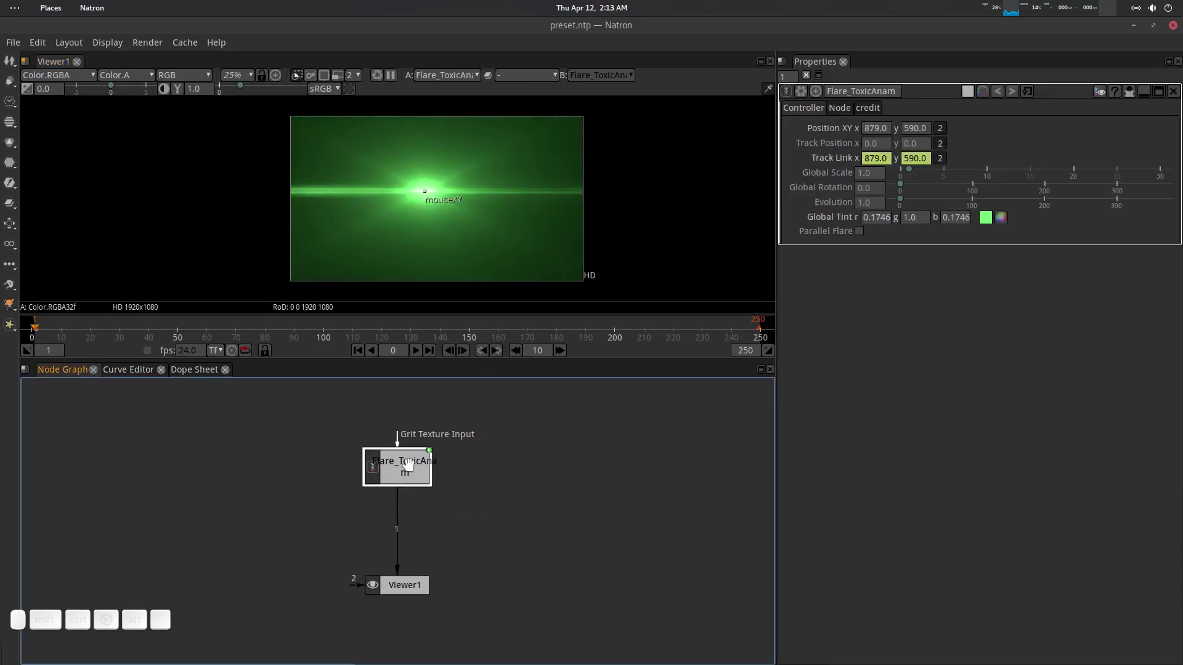
pyautogui.click(929, 158)
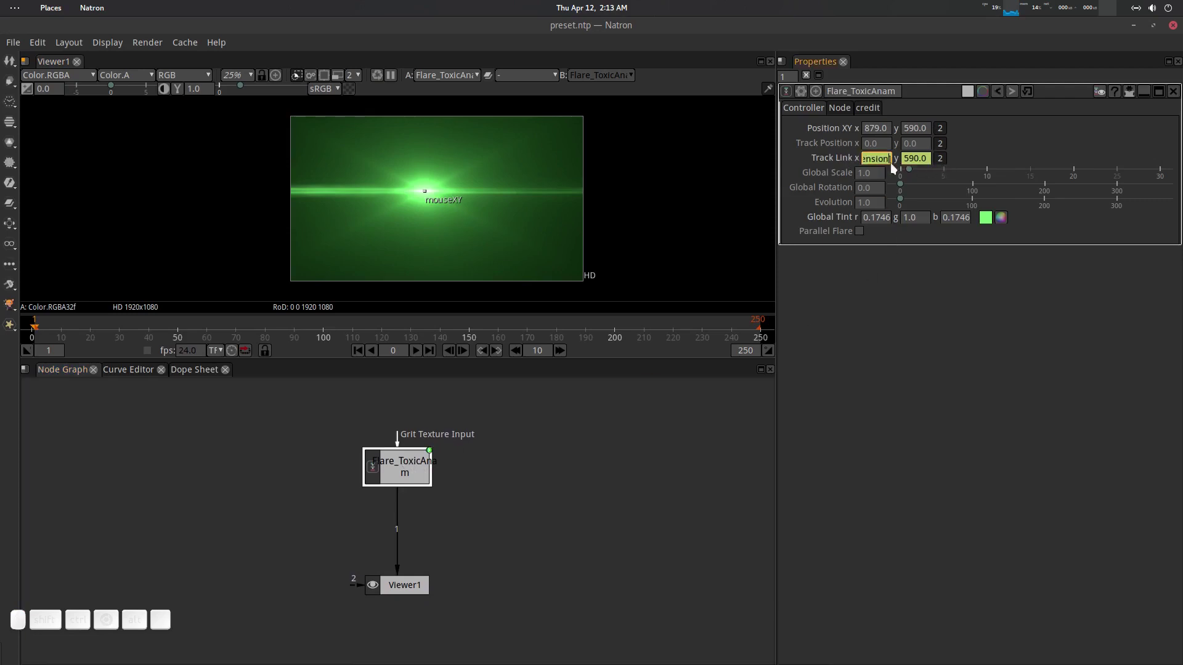
pyautogui.click(832, 126)
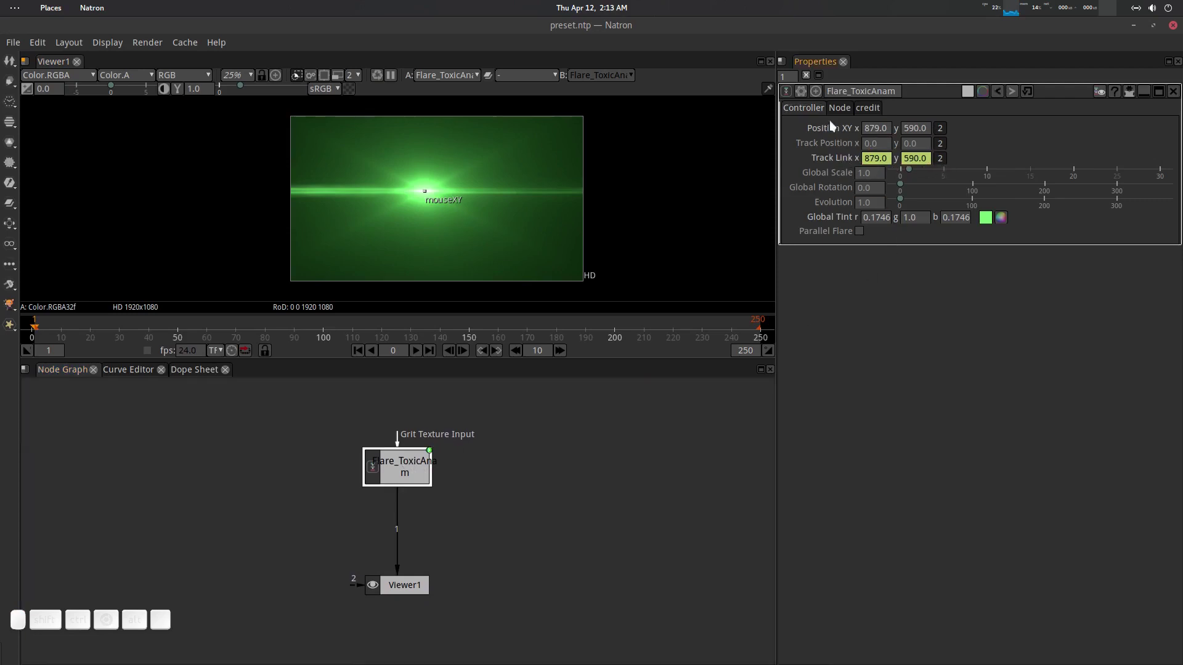
# Hide the TrackLinkXY user parameter of the Flare_ToxicAnam group and close the user parameters dialog.
pyautogui.click(800, 91)
pyautogui.click(871, 125)
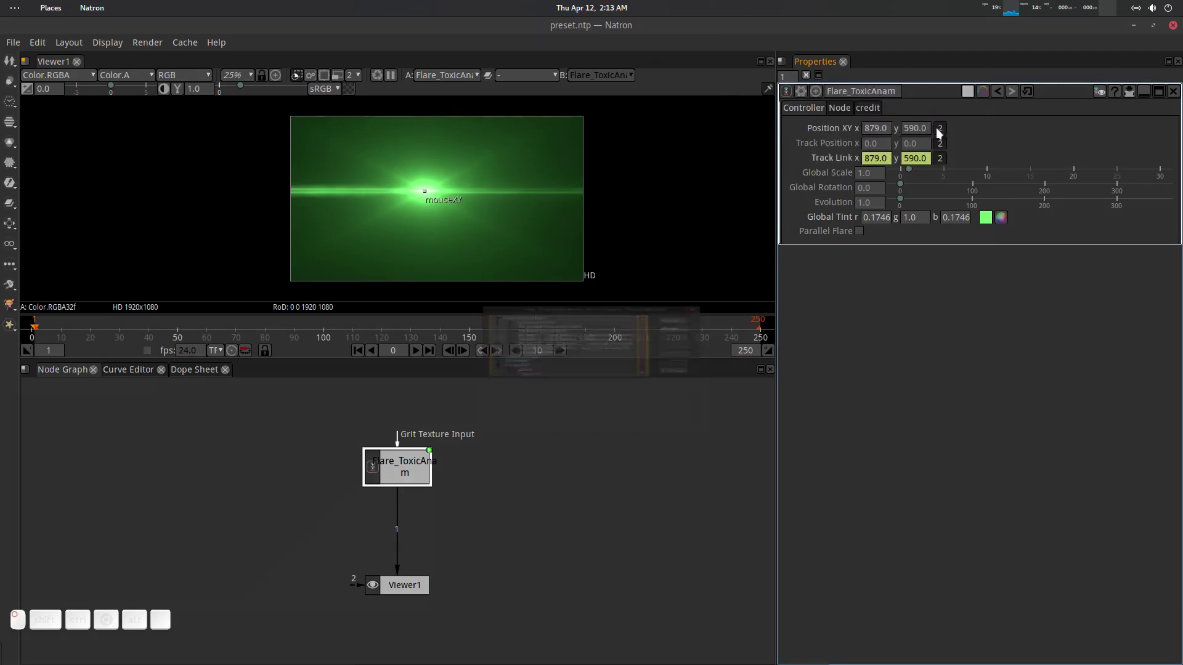
pyautogui.click(550, 309)
pyautogui.click(680, 327)
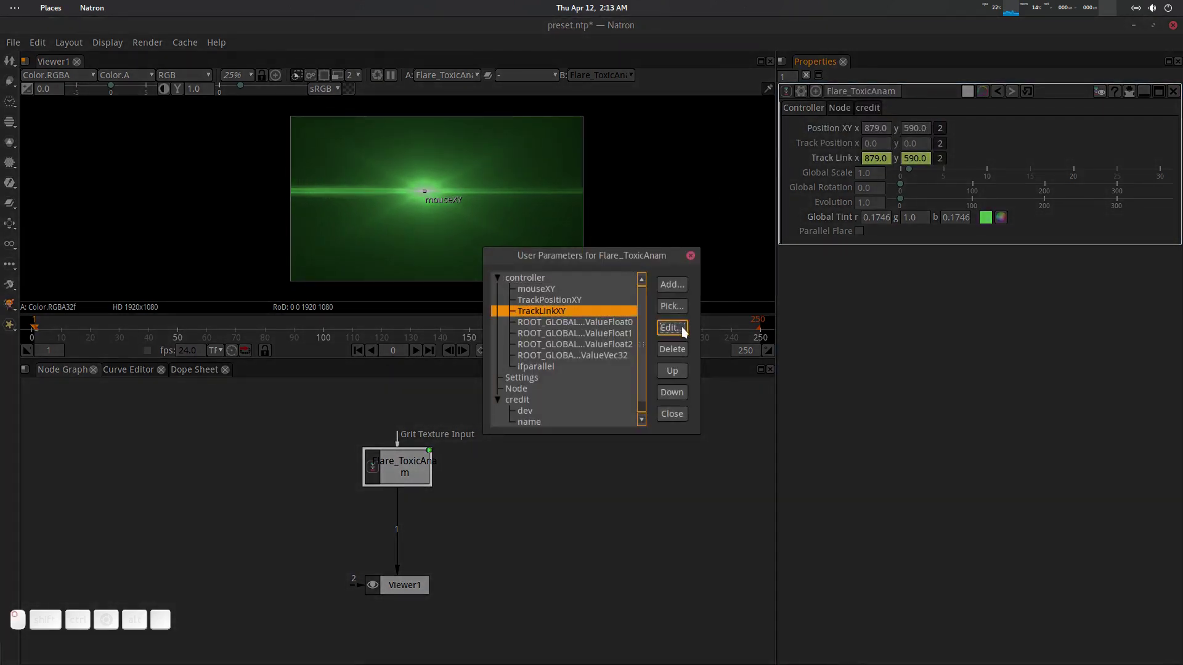
pyautogui.click(630, 242)
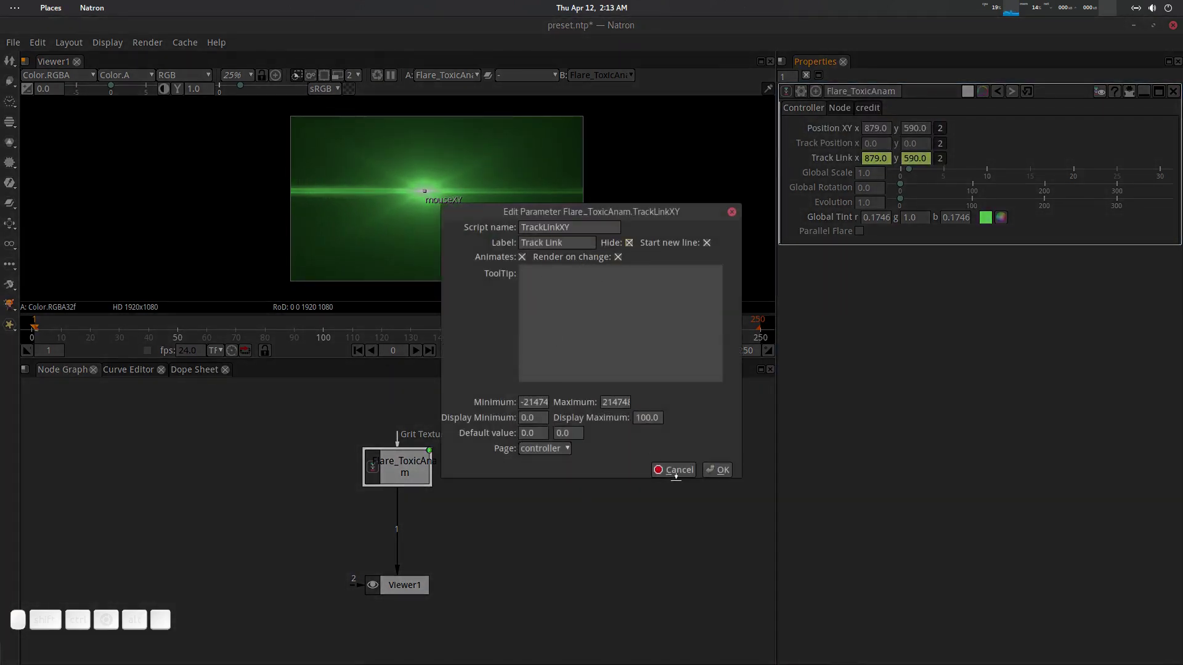
pyautogui.click(718, 470)
pyautogui.click(671, 413)
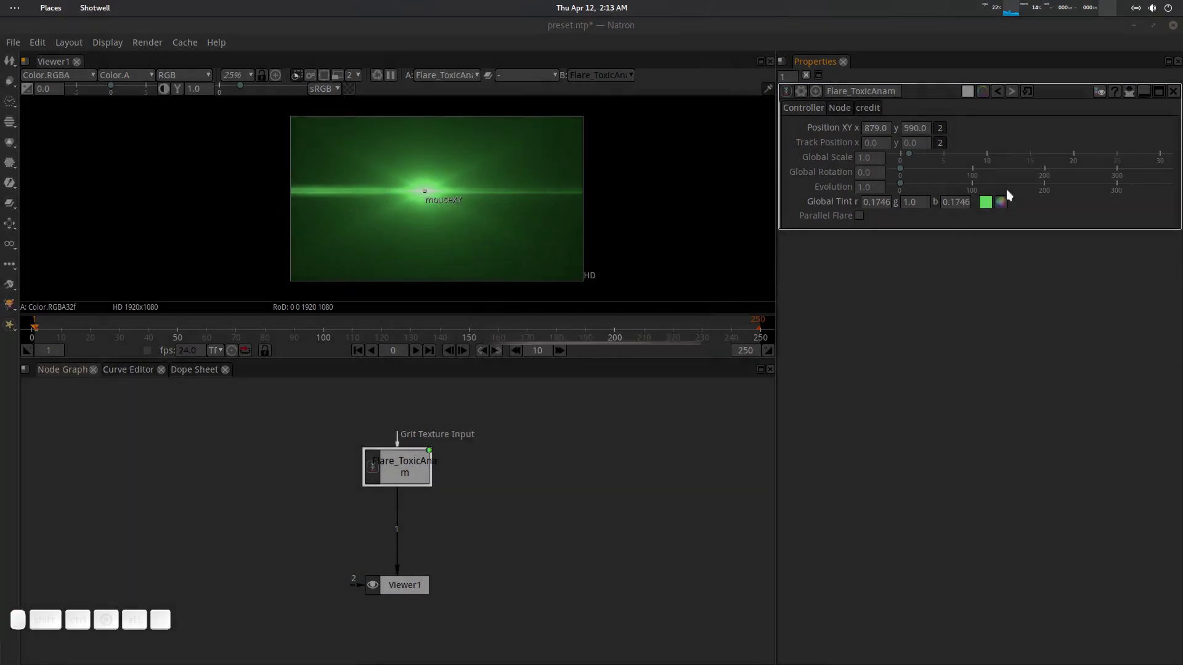
pyautogui.moveTo(549, 422); pyautogui.dragTo(539, 445)
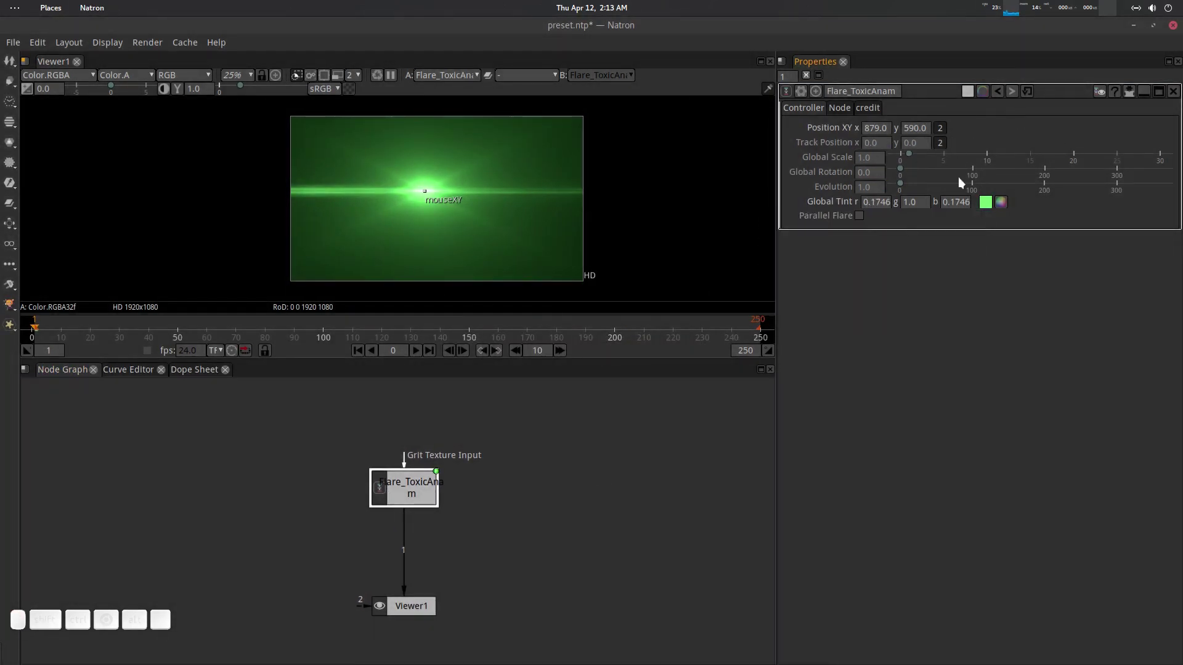
pyautogui.click(839, 108)
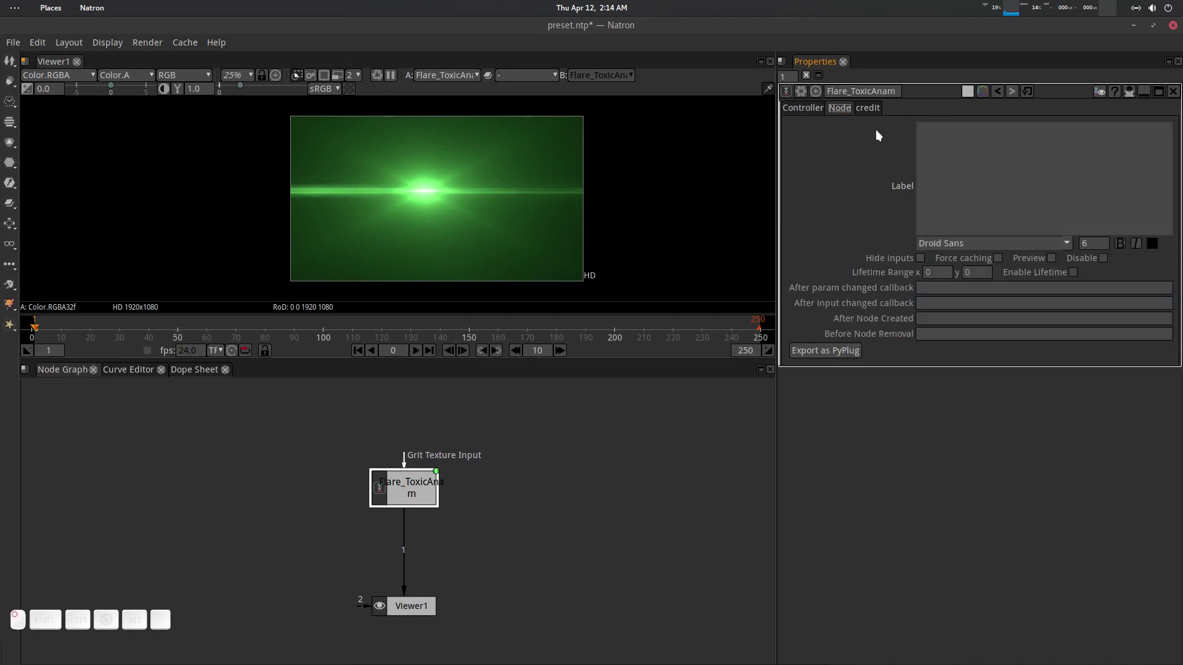
pyautogui.click(821, 349)
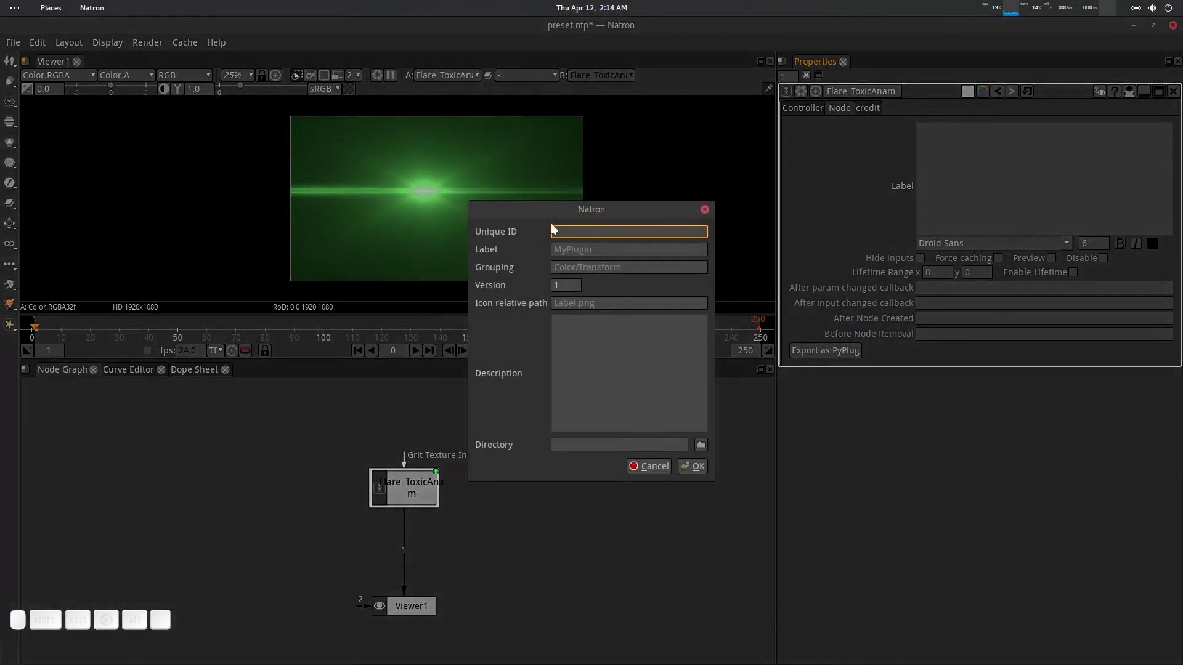
pyautogui.click(650, 468)
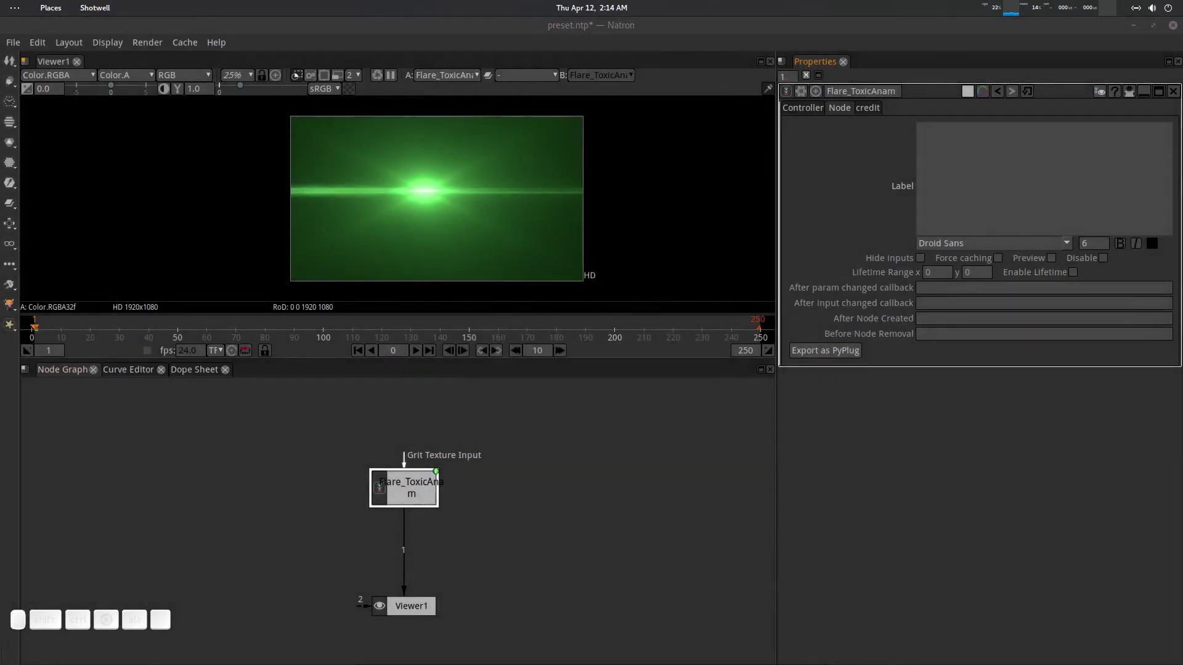
pyautogui.click(467, 443)
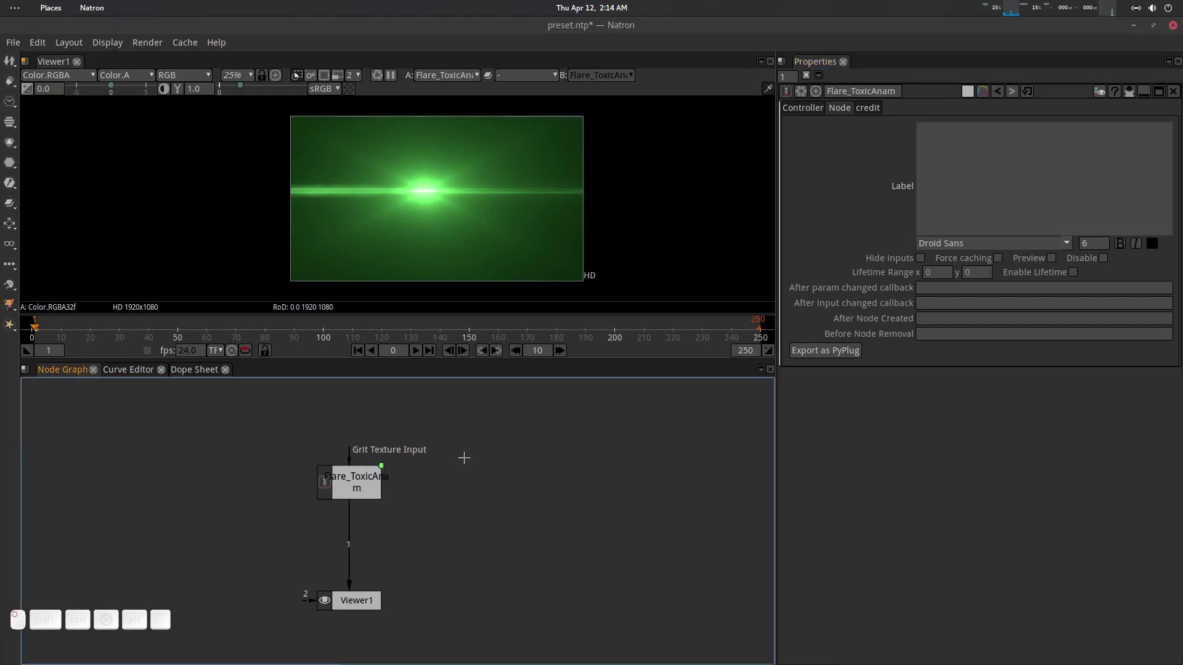
pyautogui.click(8, 288)
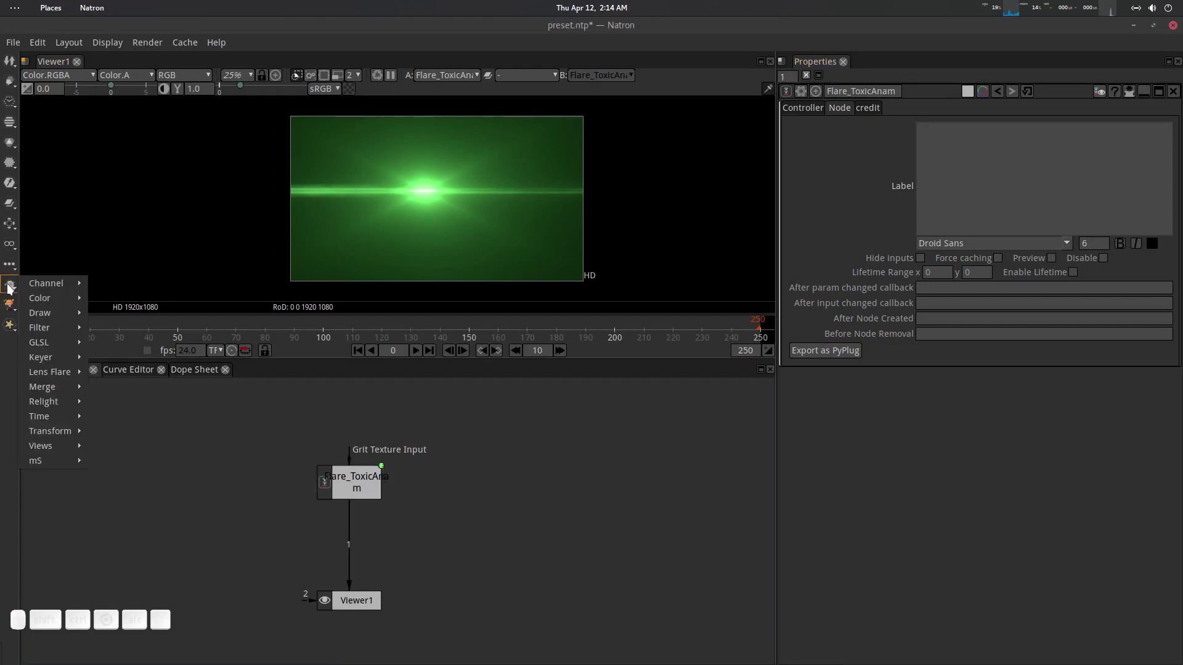
pyautogui.click(84, 335)
pyautogui.click(361, 473)
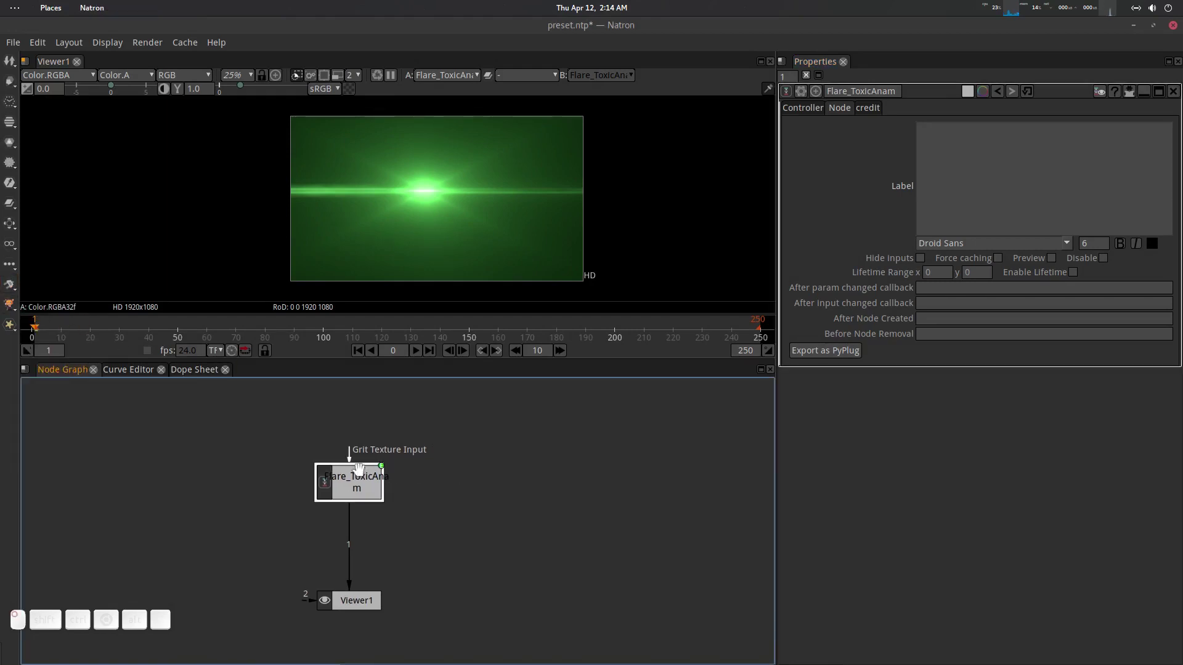
pyautogui.click(838, 350)
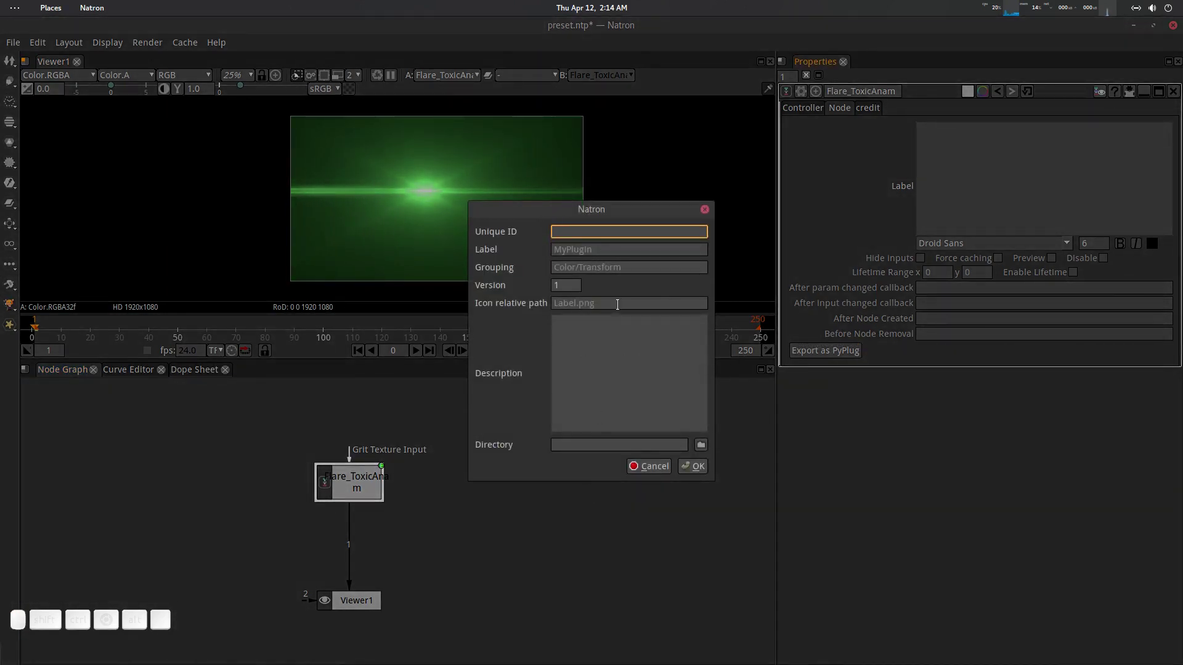
pyautogui.click(654, 466)
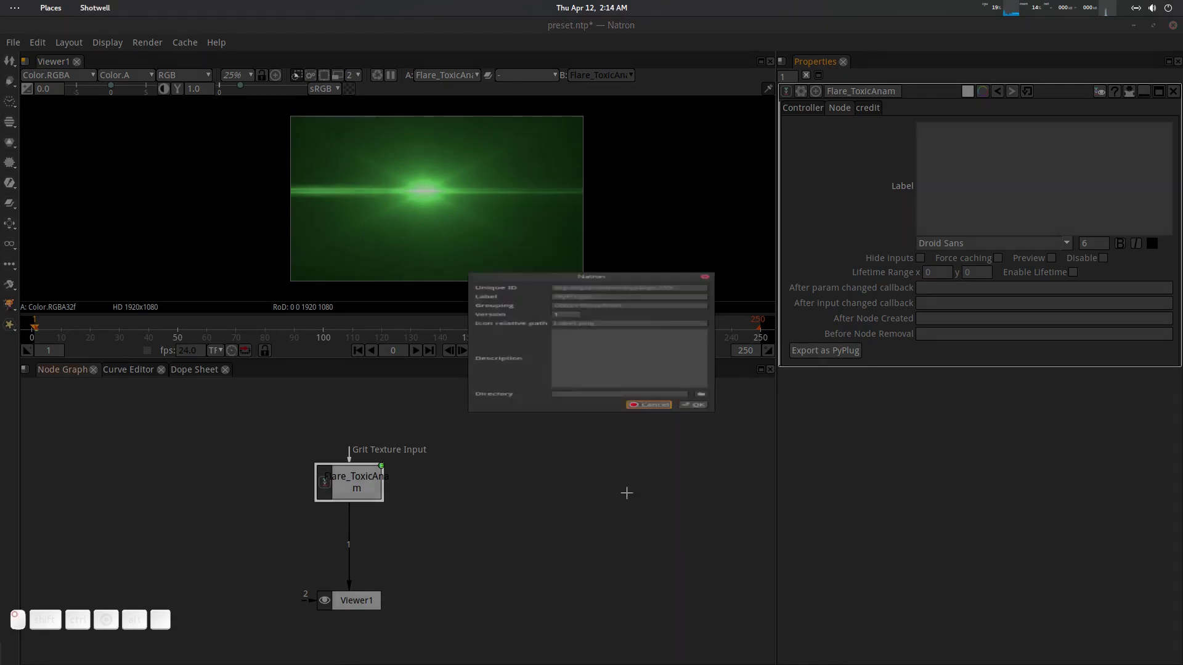
# Add the existing Flare_Sun preset node to the node graph beside the Flare_ToxicAnam group.
pyautogui.press('Tab')
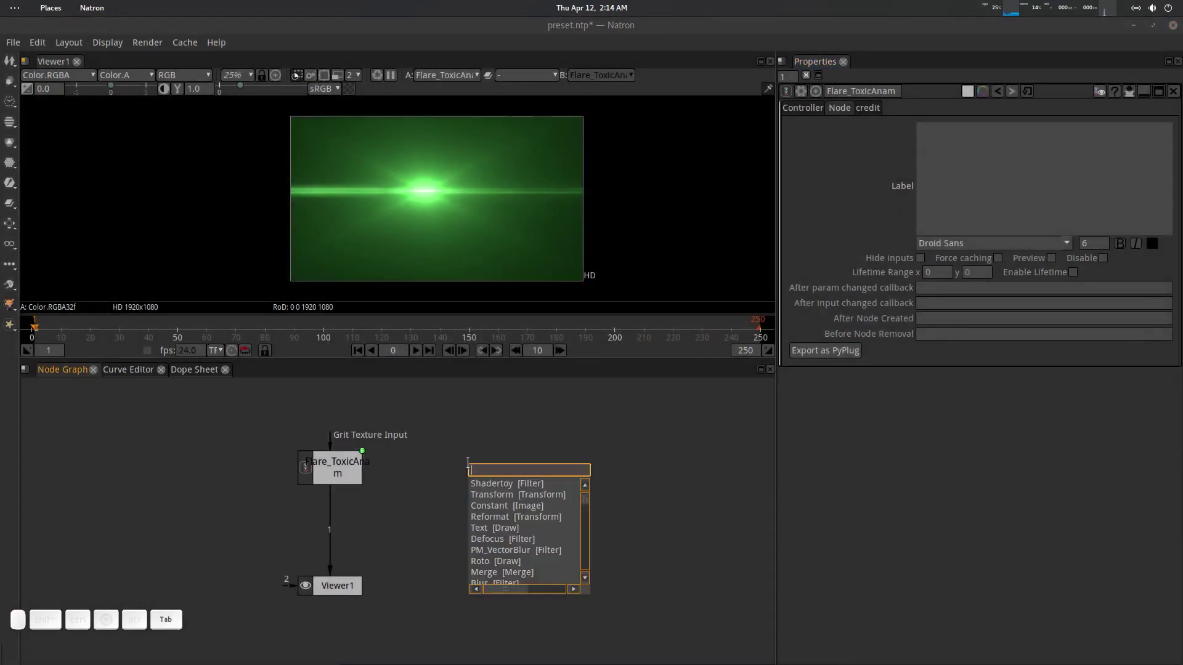
pyautogui.write('fla')
pyautogui.press('Down')
pyautogui.press('Return')
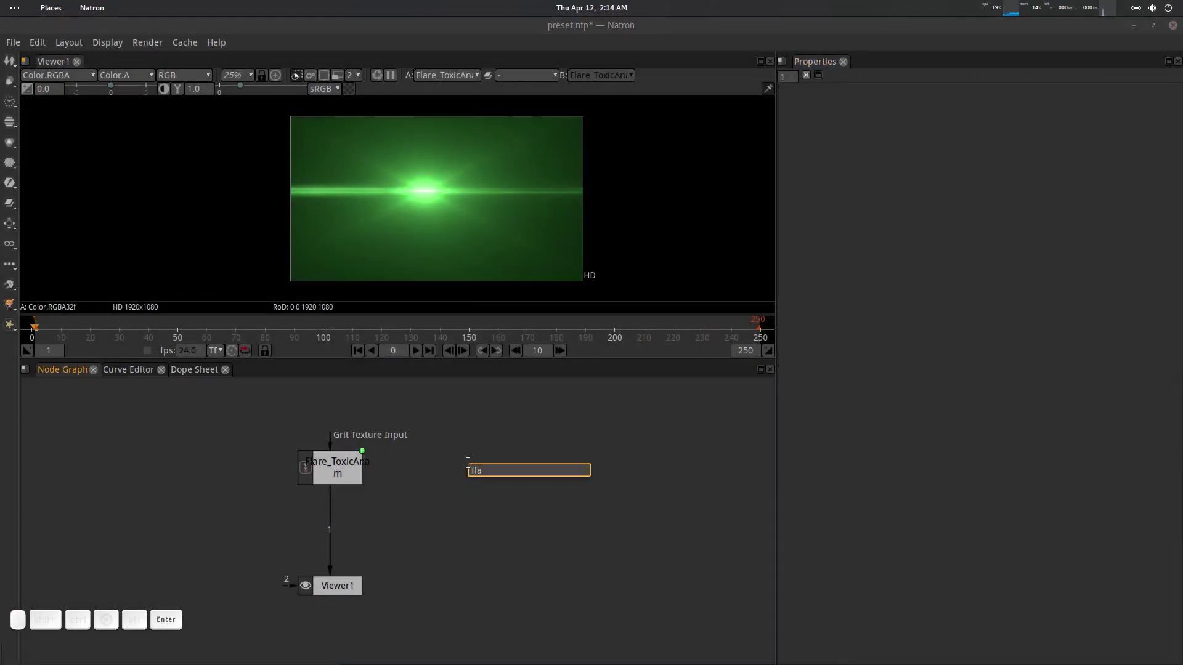
pyautogui.moveTo(444, 529); pyautogui.dragTo(520, 493)
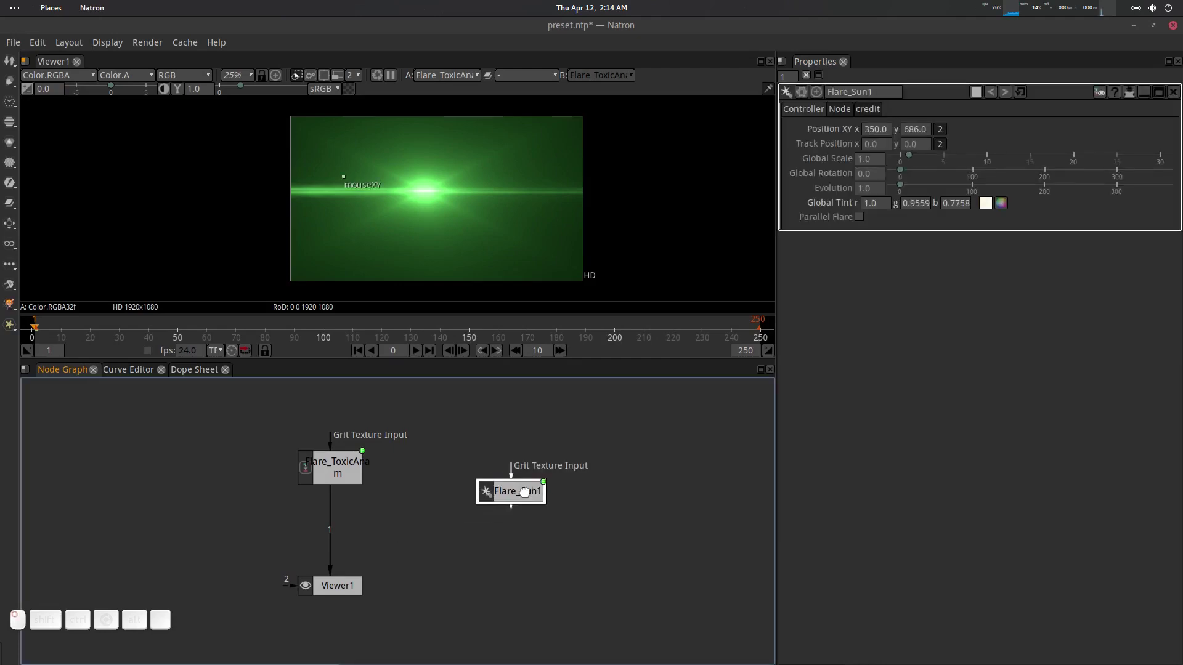
# Convert the Flare_Sun1 node to a group and open its PyPlug export settings.
pyautogui.click(840, 110)
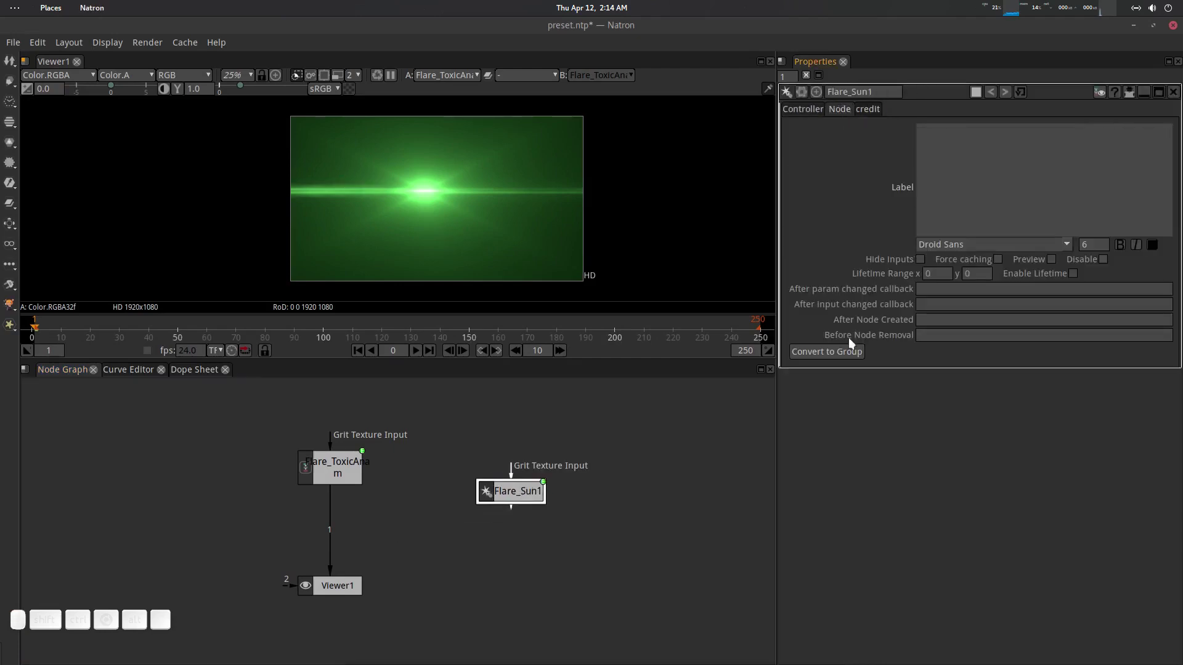
pyautogui.click(837, 354)
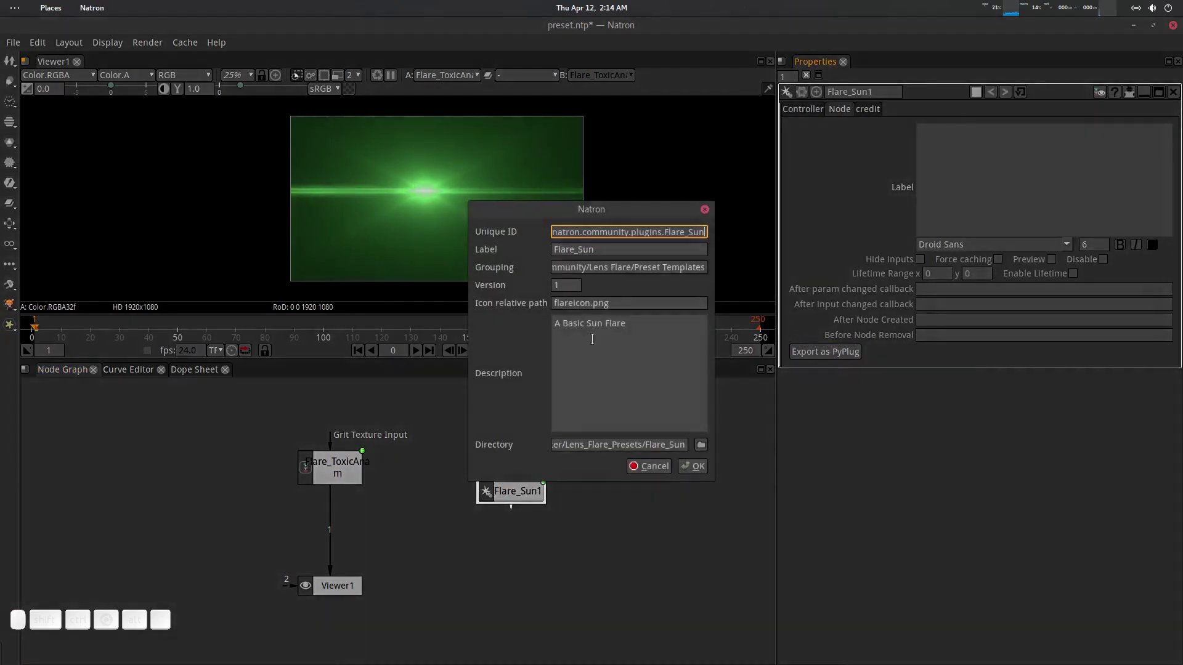
pyautogui.moveTo(638, 232)
pyautogui.mouseDown()
pyautogui.moveTo(667, 244)
pyautogui.moveTo(658, 233)
pyautogui.mouseUp()
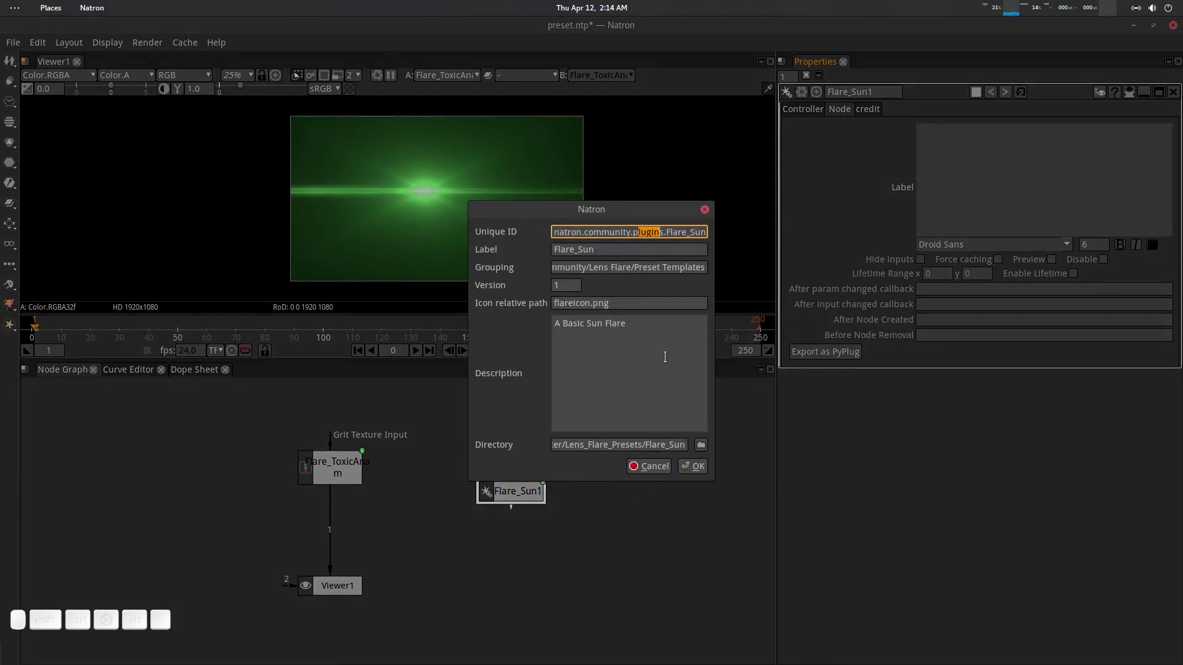
# Copy the Unique ID natron.community.plugins.Flare_Sun from the export dialog into an empty Sublime Text document, followed by a blank line.
pyautogui.tripleClick(576, 231)
pyautogui.hotkey('ctrl', 'c')
pyautogui.press('ctrl')
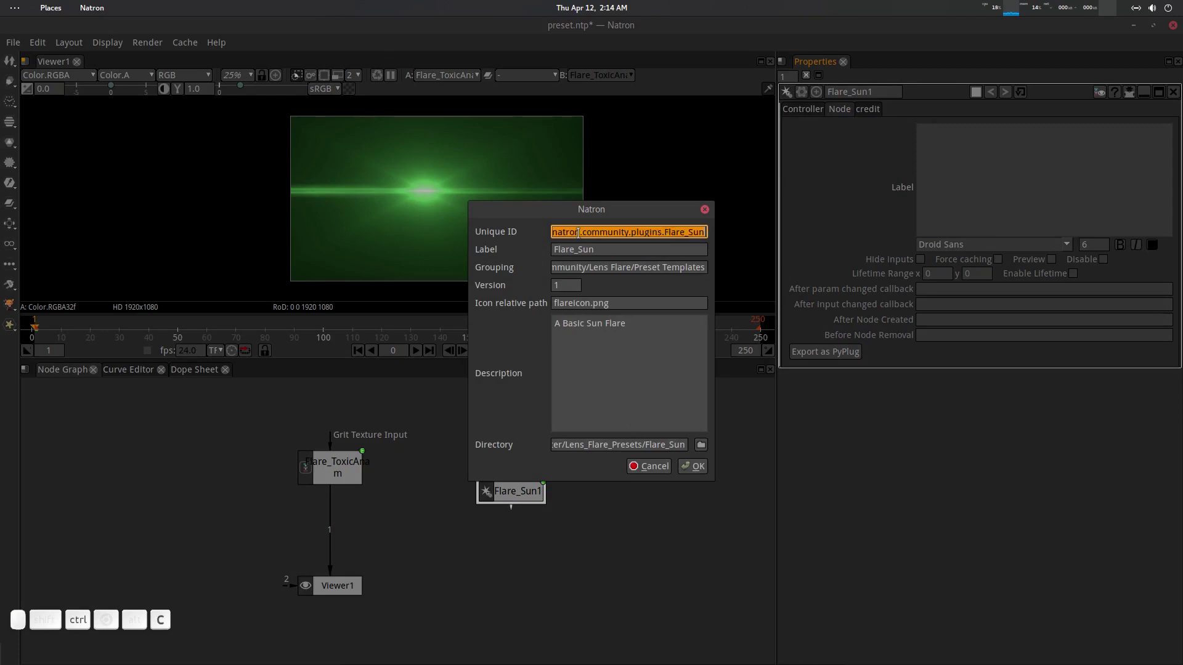
pyautogui.hotkey('ctrl', 'alt', 'Down')
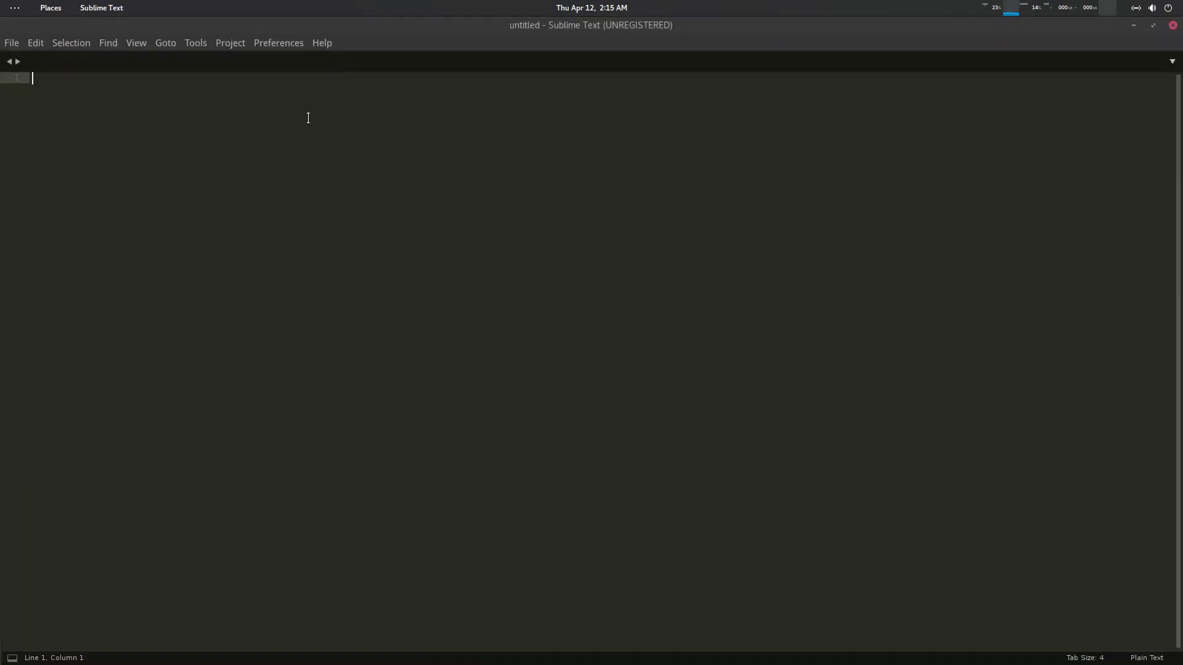
pyautogui.hotkey('ctrl', 'v')
pyautogui.press('Return')
pyautogui.press('Return')
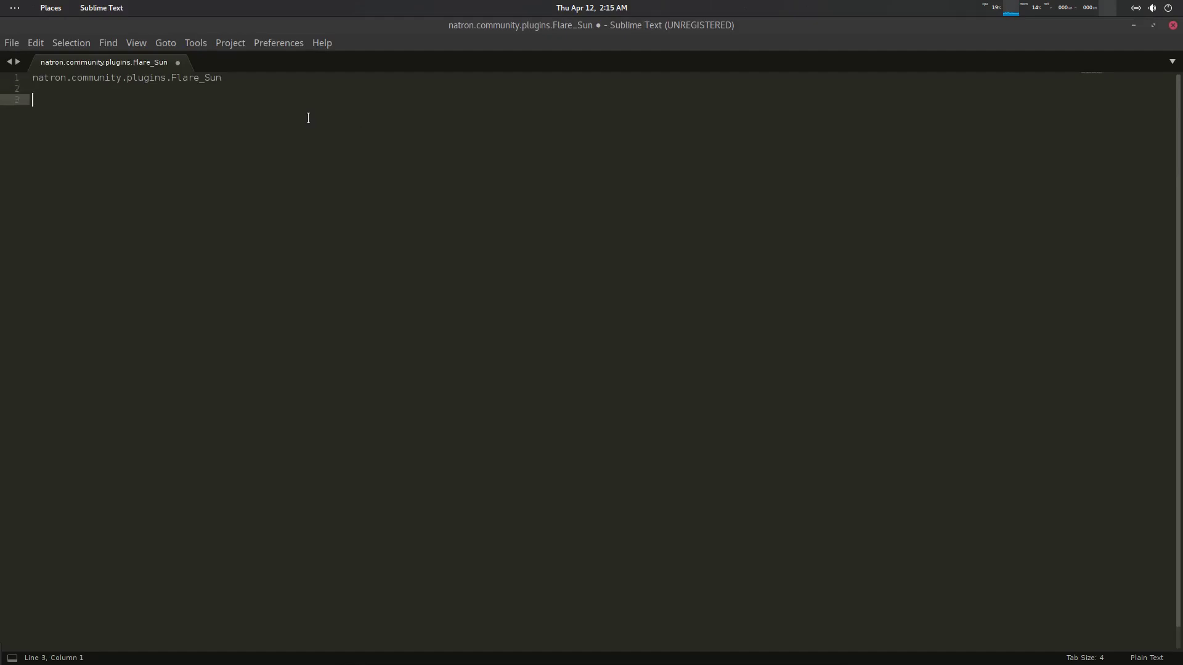
# Copy the plugin label Flare_Sun from Natron's export dialog into line 3 of the Sublime Text notes, followed by a blank line.
pyautogui.hotkey('ctrl', 'alt', 'Up')
pyautogui.doubleClick(626, 249)
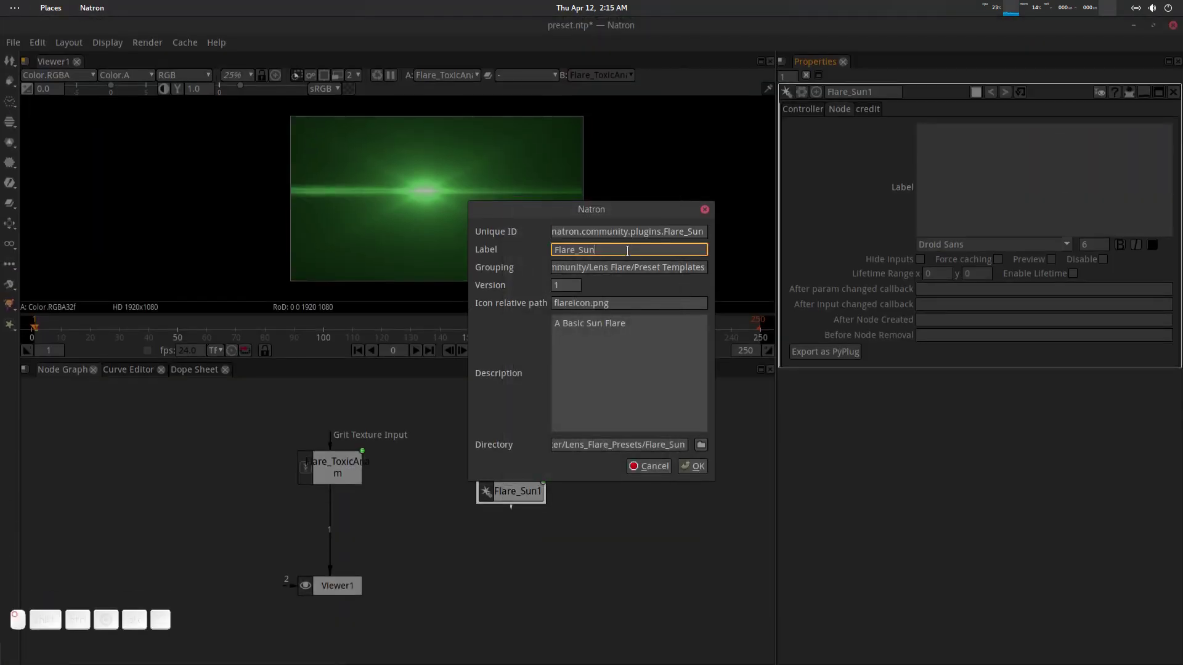
pyautogui.hotkey('ctrl', 'c')
pyautogui.hotkey('ctrl', 'alt', 'Down')
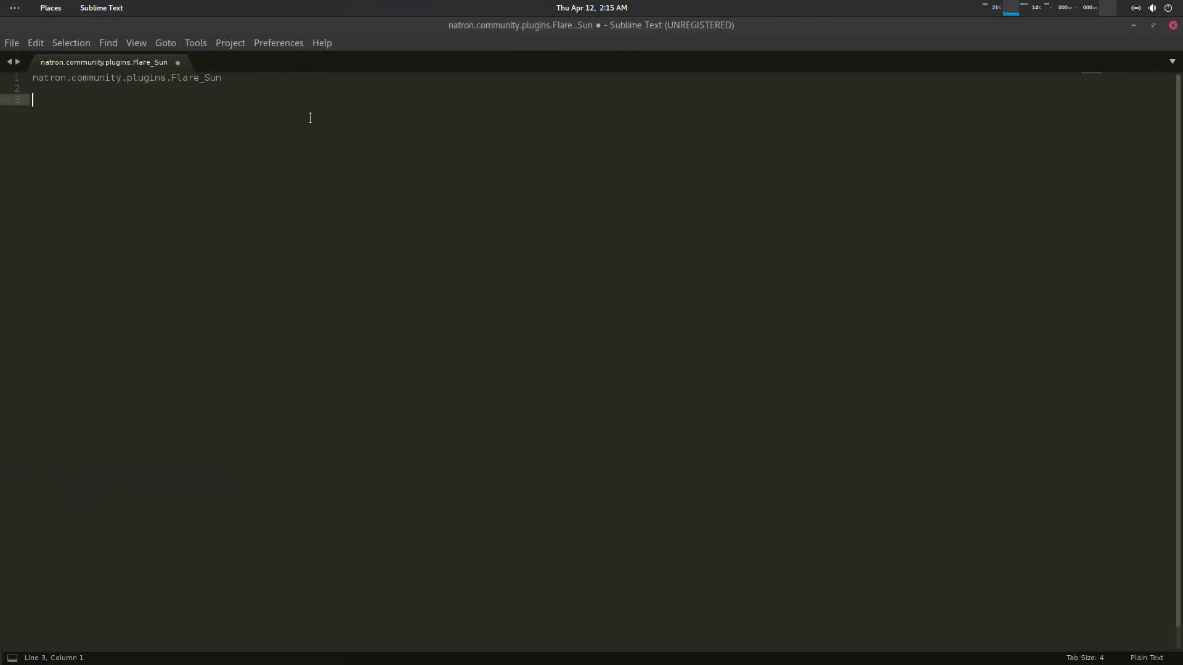
pyautogui.hotkey('ctrl', 'v')
pyautogui.press('Return')
pyautogui.press('Return')
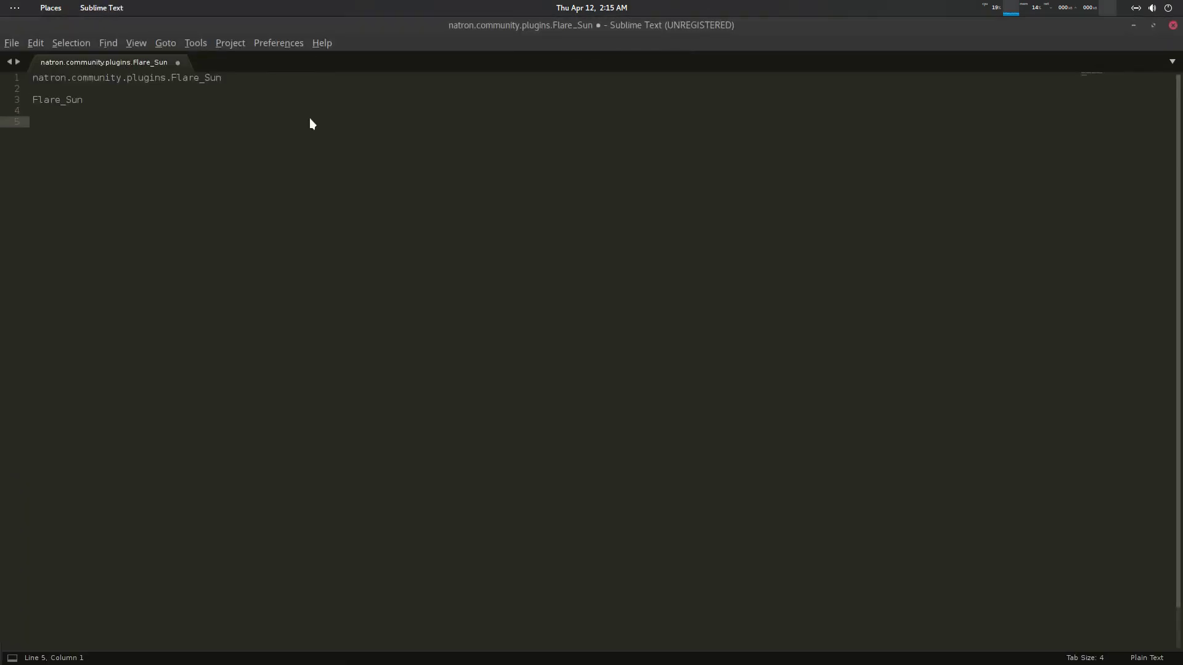
# Copy the grouping path Community/Lens Flare/Preset Templates from Natron's export dialog into line 5 of the Sublime Text notes.
pyautogui.hotkey('ctrl', 'alt', 'Up')
pyautogui.press('Tab')
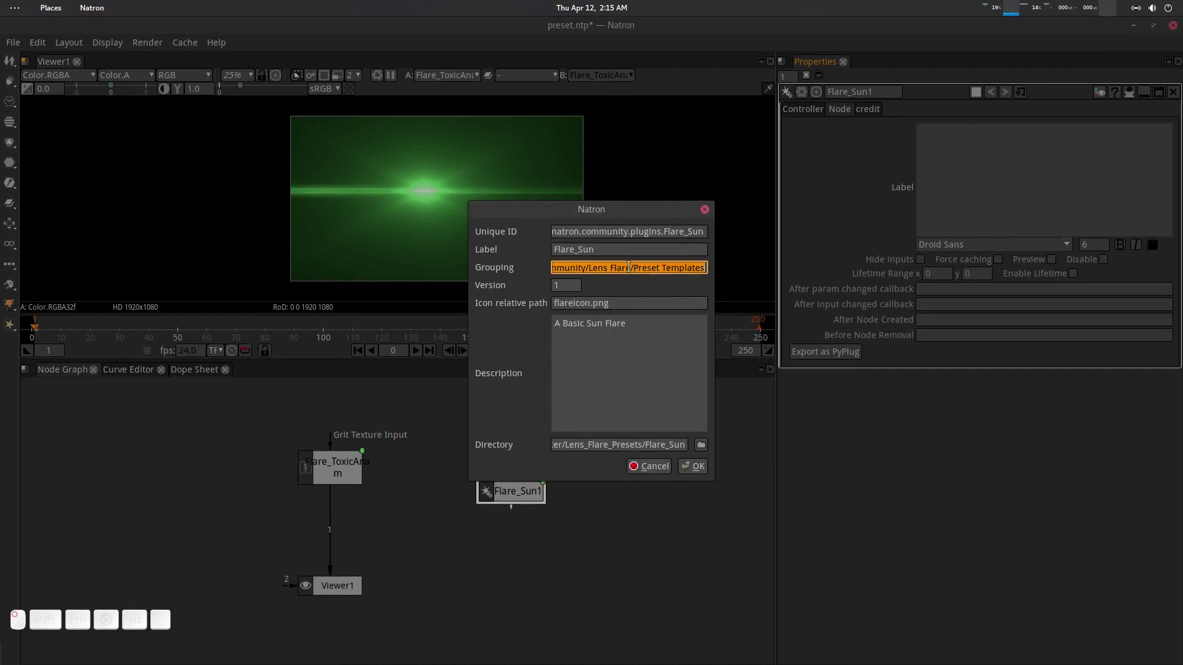
pyautogui.hotkey('ctrl', 'c')
pyautogui.hotkey('ctrl', 'alt', 'Down')
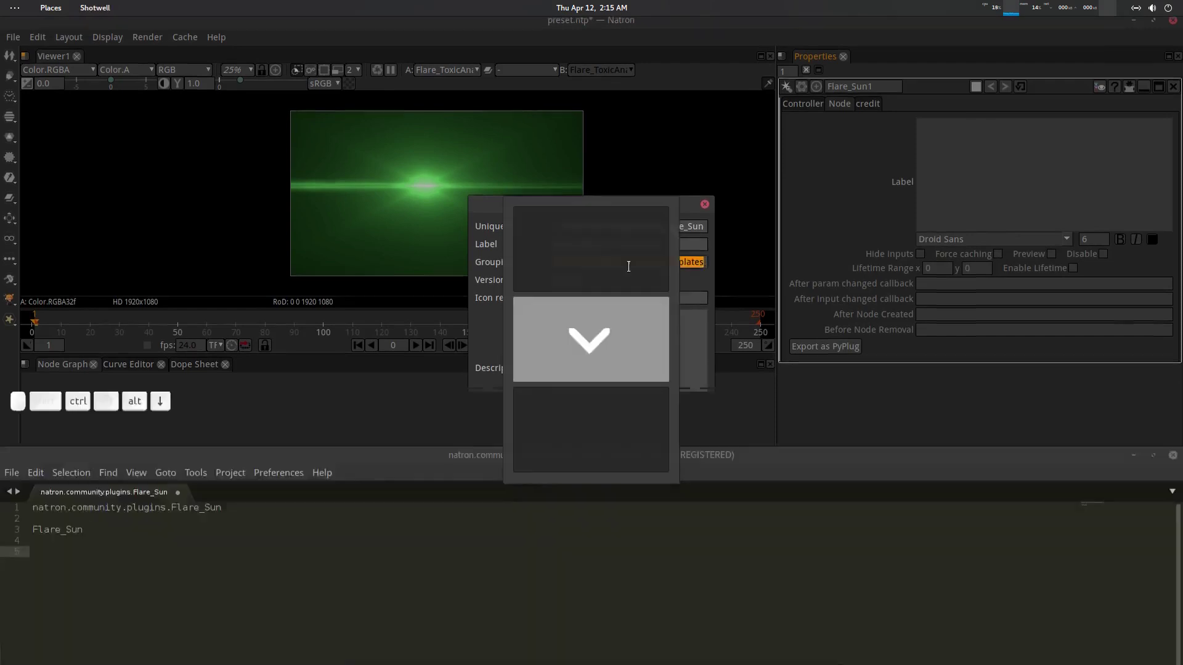
pyautogui.hotkey('ctrl', 'v')
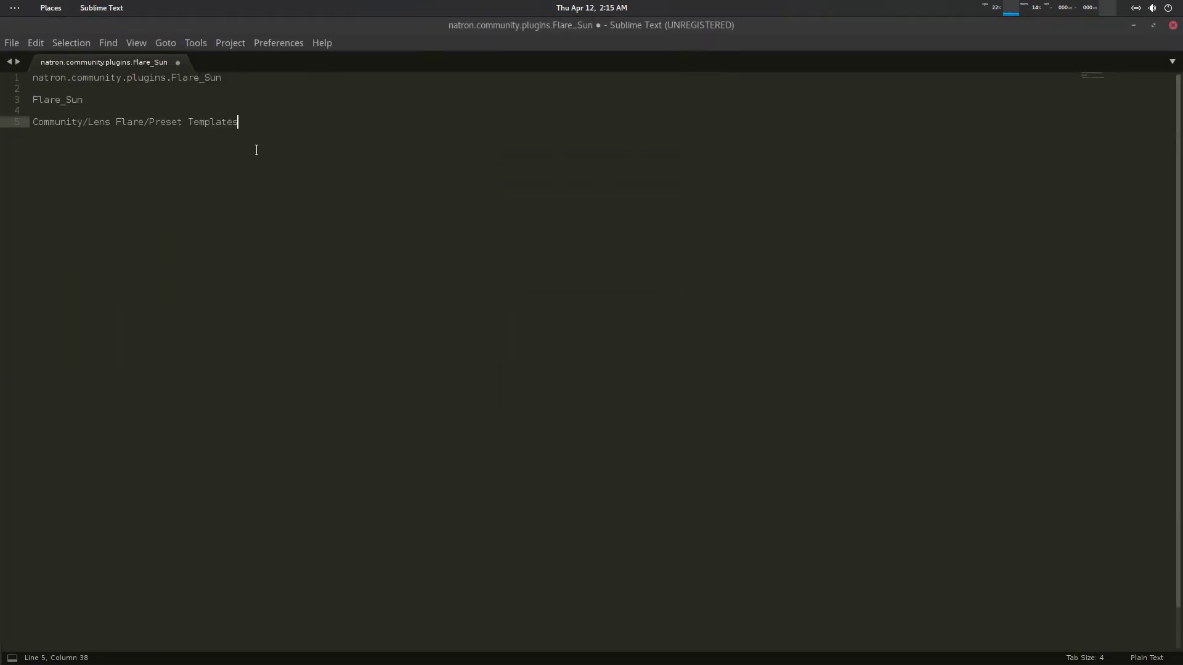
pyautogui.press('Return')
pyautogui.press('Return')
# Copy the icon relative path flareicon.png from Natron's export dialog into line 7 of the Sublime Text notes.
pyautogui.hotkey('ctrl', 'alt', 'Up')
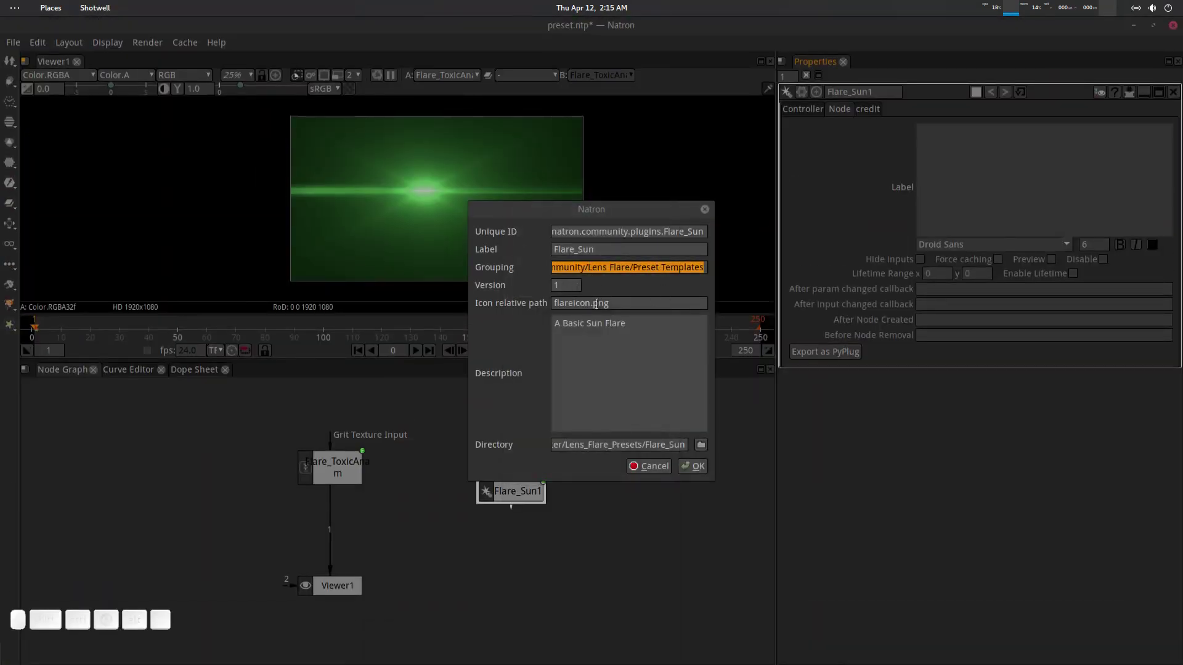
pyautogui.click(597, 303)
pyautogui.tripleClick(597, 304)
pyautogui.hotkey('ctrl', 'c')
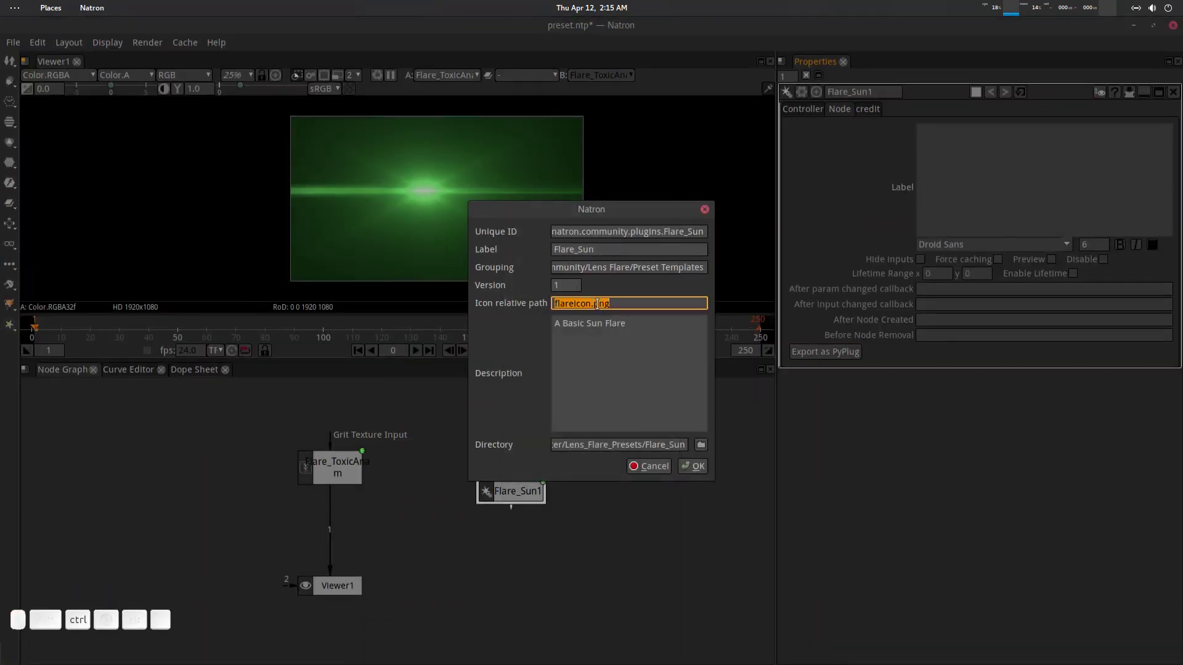
pyautogui.hotkey('ctrl', 'alt', 'Down')
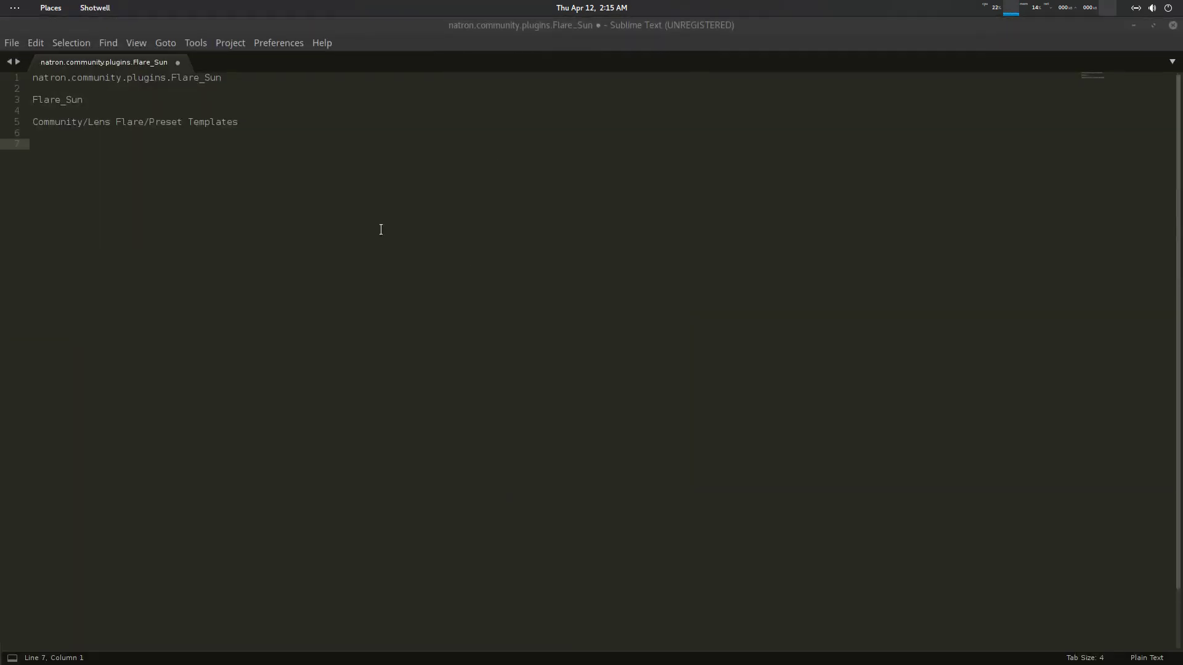
pyautogui.hotkey('ctrl', 'v')
pyautogui.press('Return')
pyautogui.press('Return')
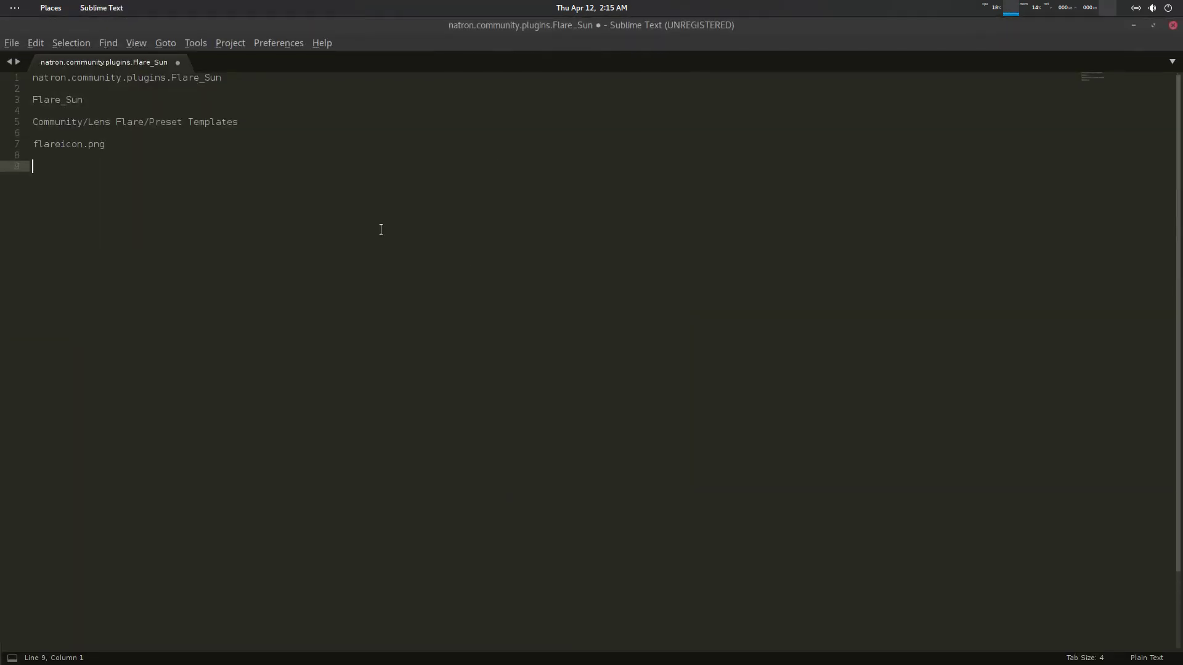
# Copy the description "A Basic Sun Flare" from Natron's export dialog into line 9 of the Sublime Text notes.
pyautogui.hotkey('ctrl', 'alt', 'Up')
pyautogui.click(643, 327)
pyautogui.hotkey('ctrl', 'a')
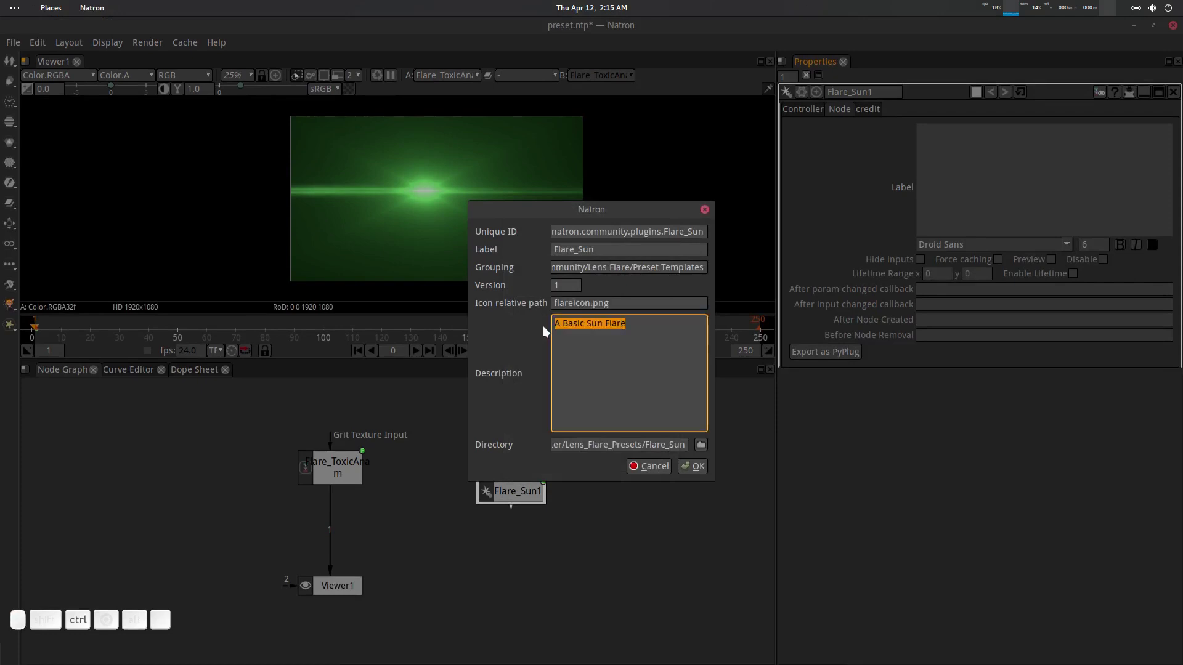
pyautogui.hotkey('ctrl', 'c')
pyautogui.hotkey('ctrl', 'alt', 'Down')
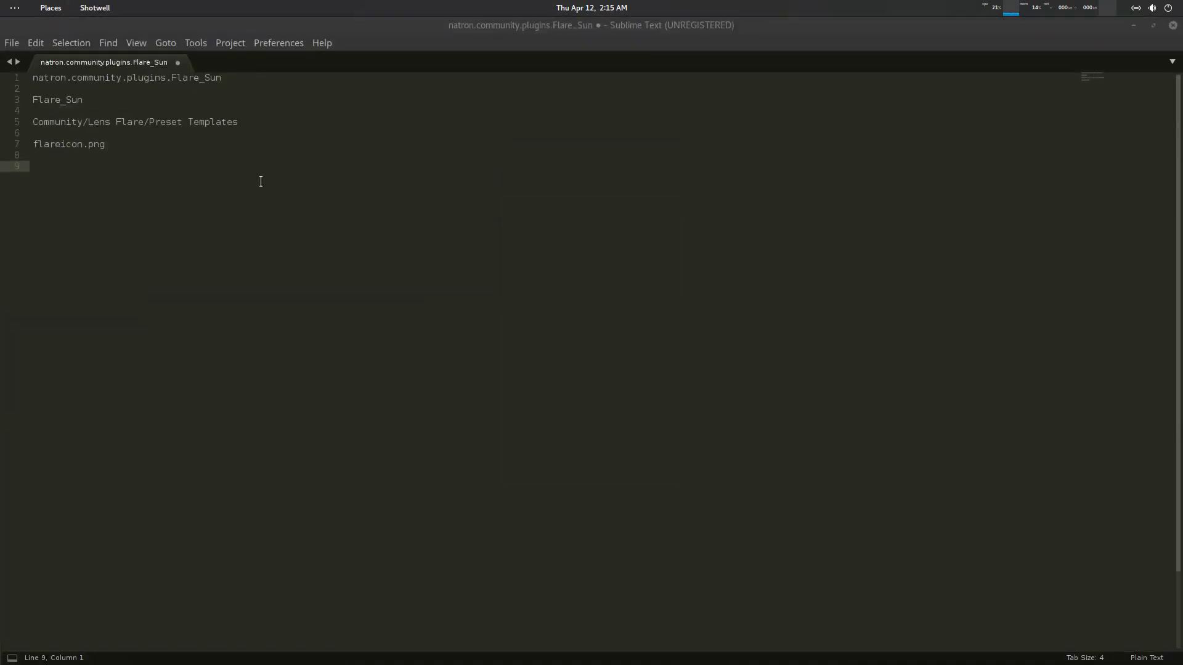
pyautogui.hotkey('ctrl', 'v')
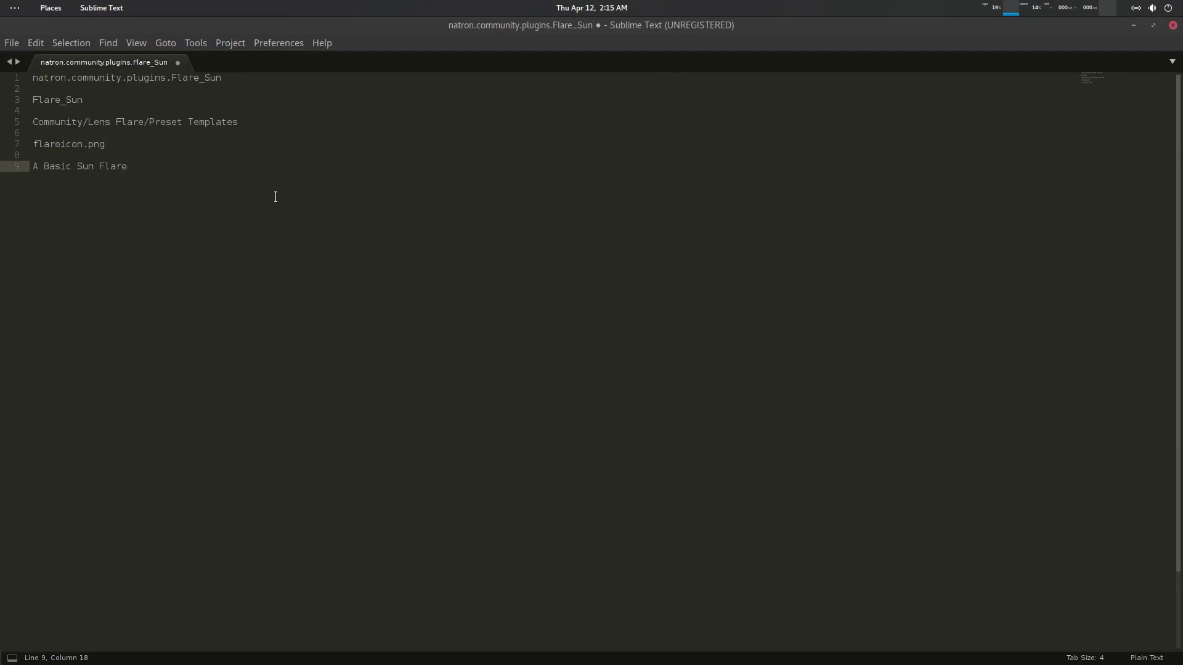
# Copy the Flare_Sun export directory path from Natron's export dialog into line 11 of the Sublime Text notes, after a blank line.
pyautogui.press('Return')
pyautogui.press('Return')
pyautogui.hotkey('alt', 'Tab')
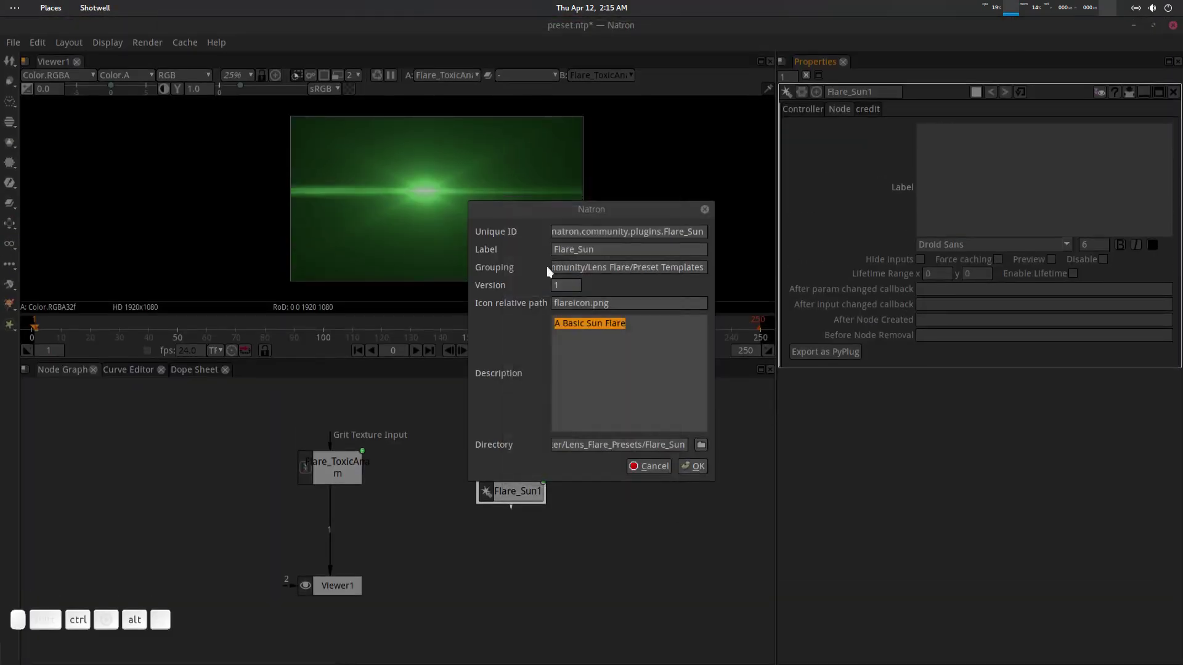
pyautogui.tripleClick(614, 438)
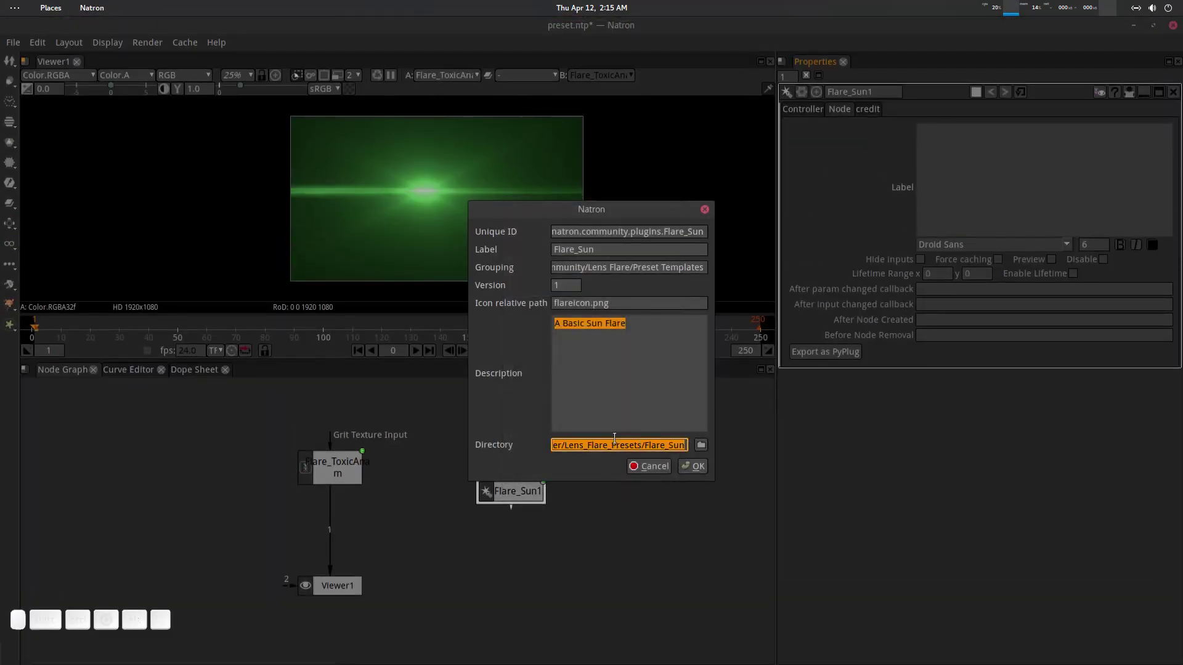
pyautogui.hotkey('alt', 'Tab')
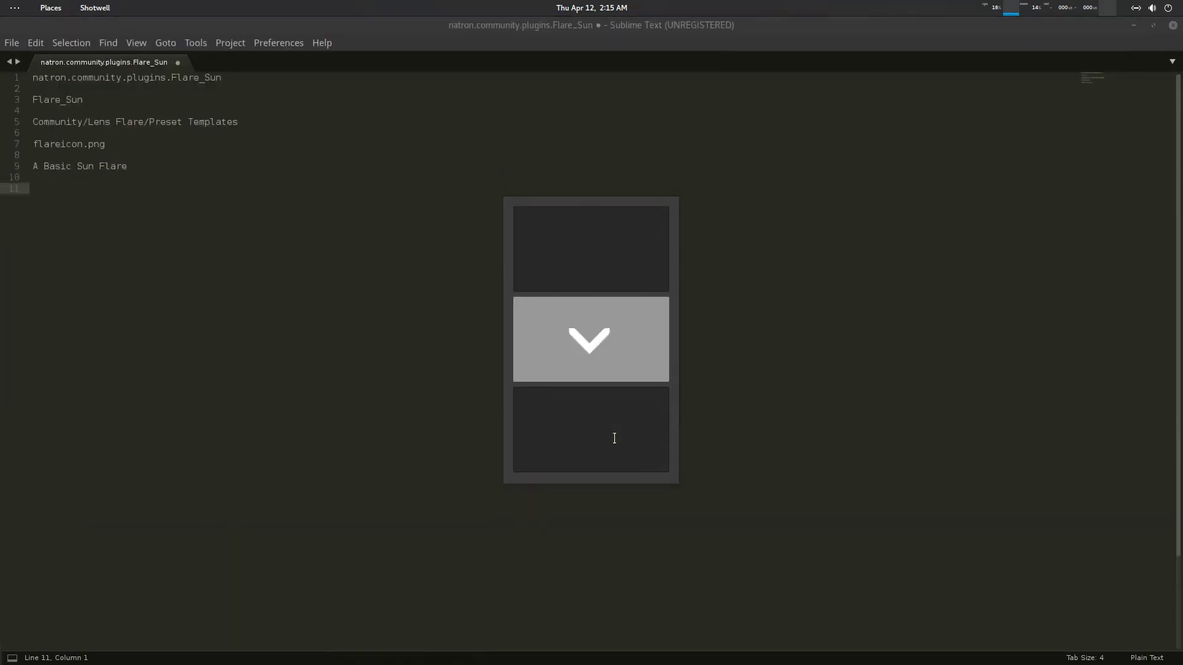
pyautogui.hotkey('ctrl', 'v')
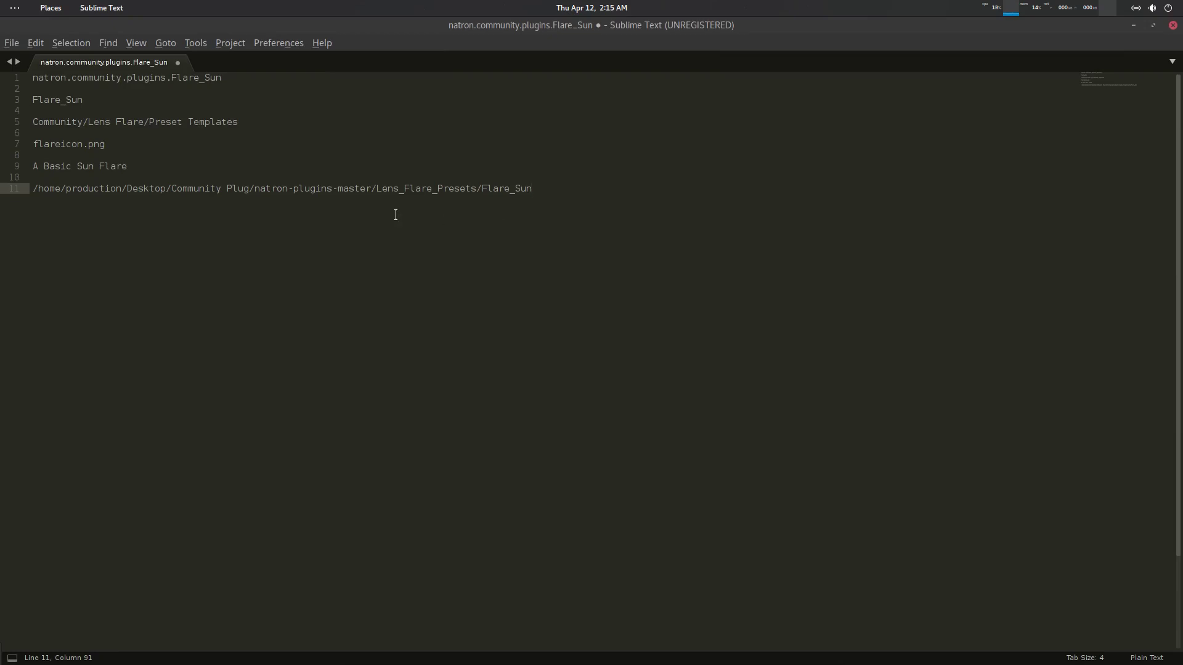
# Return to Natron, cancel the Flare_Sun export and delete the Flare_Sun1 node, leaving the Flare_ToxicAnam group selected.
pyautogui.hotkey('alt', 'Tab')
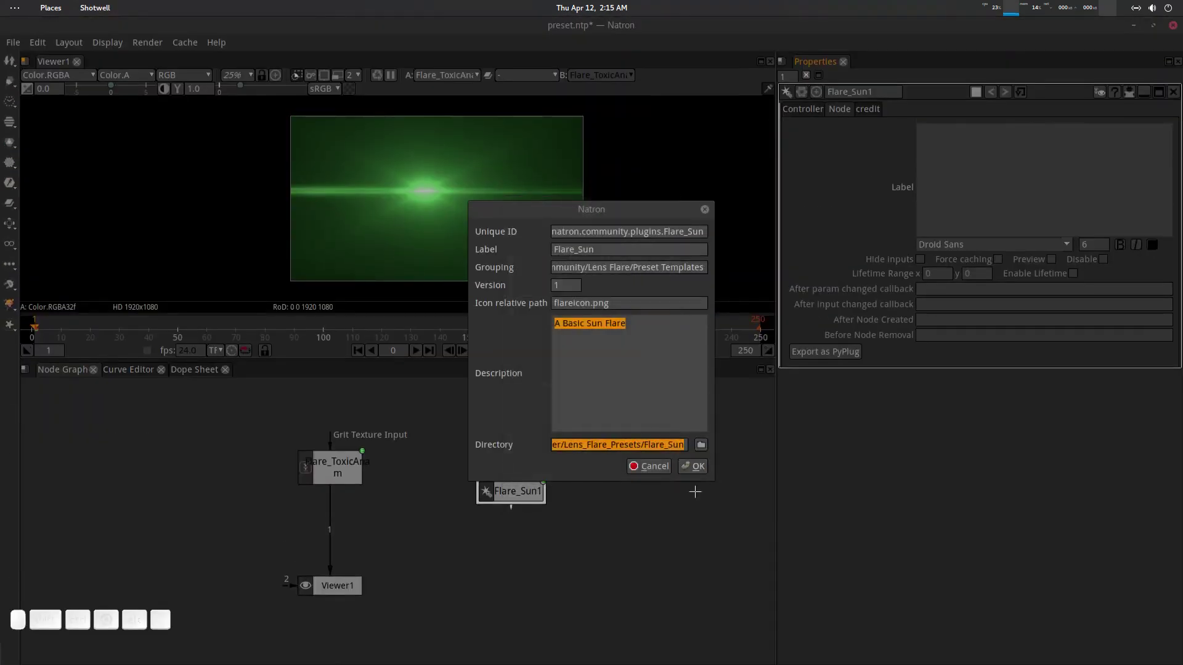
pyautogui.click(658, 465)
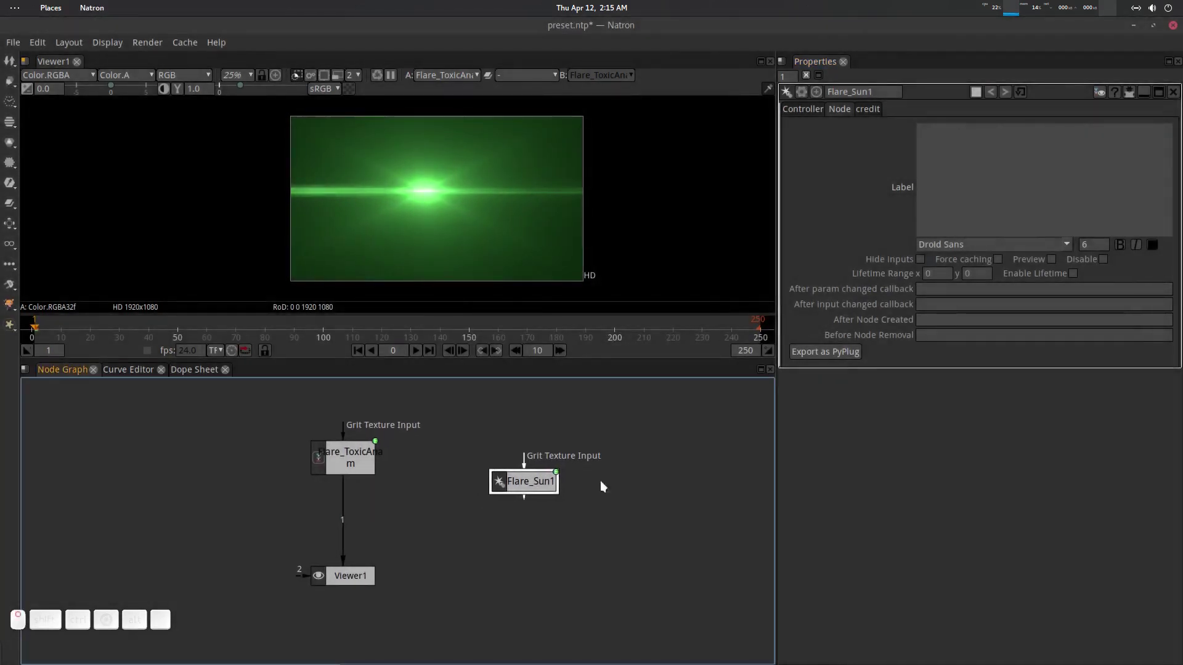
pyautogui.press('Delete')
pyautogui.press('f')
pyautogui.click(406, 473)
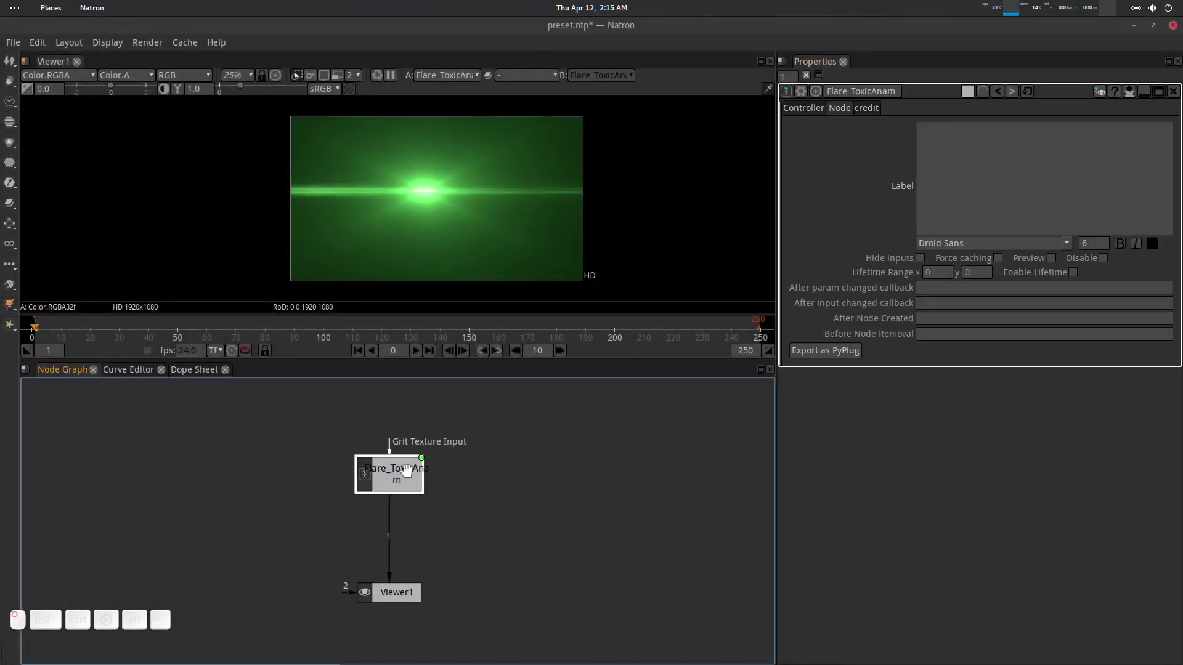
pyautogui.click(840, 353)
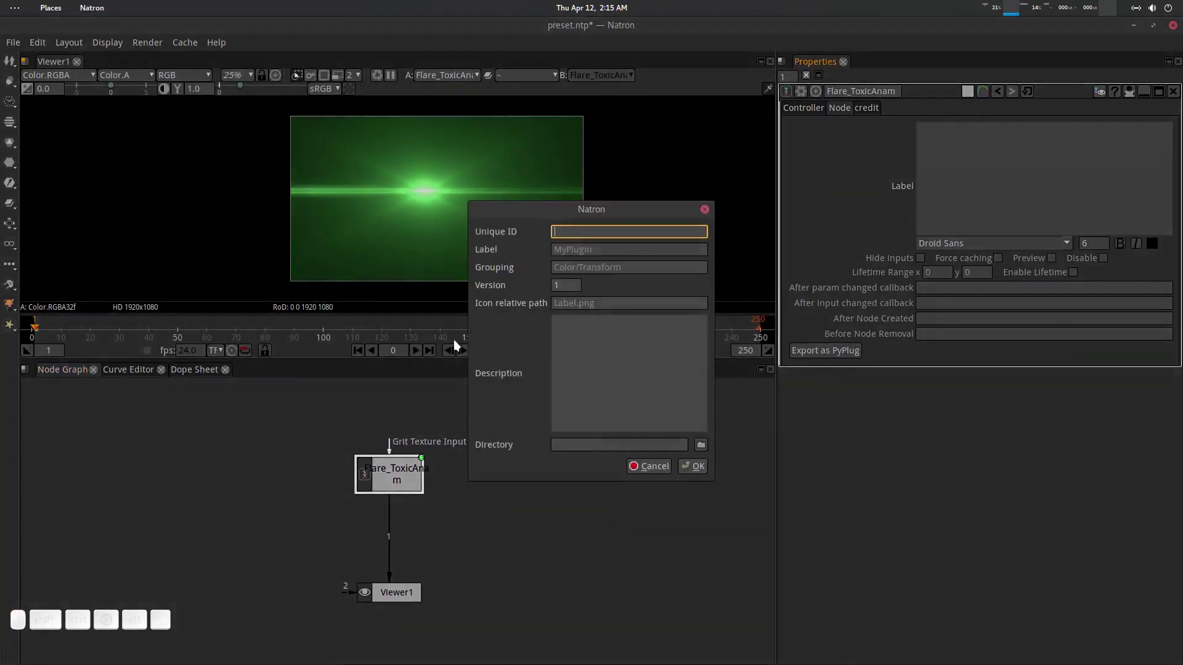
pyautogui.hotkey('ctrl', 'alt', 'Down')
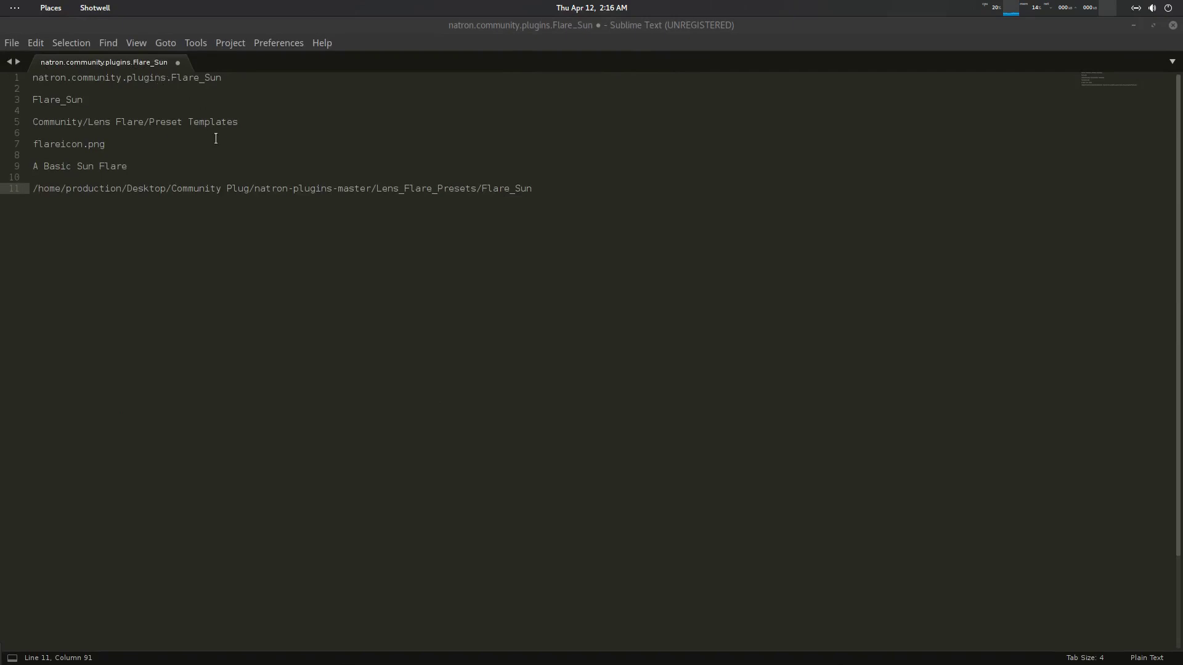
pyautogui.scroll(5, 216, 138)
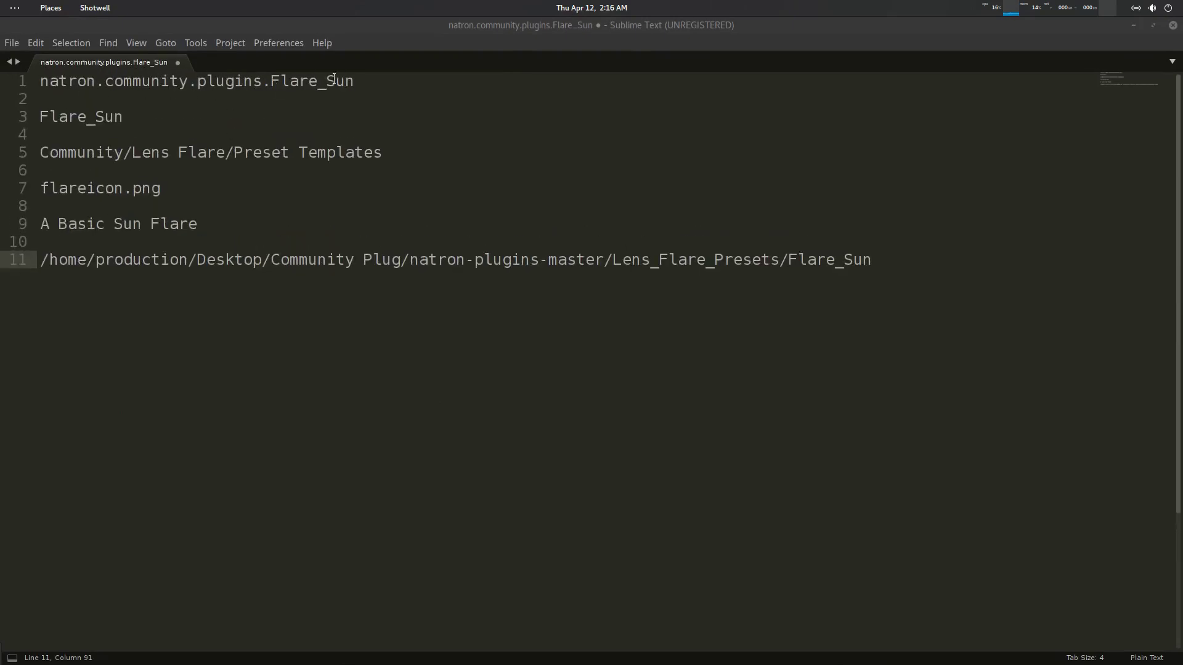
pyautogui.moveTo(365, 81); pyautogui.dragTo(191, 86)
pyautogui.click(266, 82)
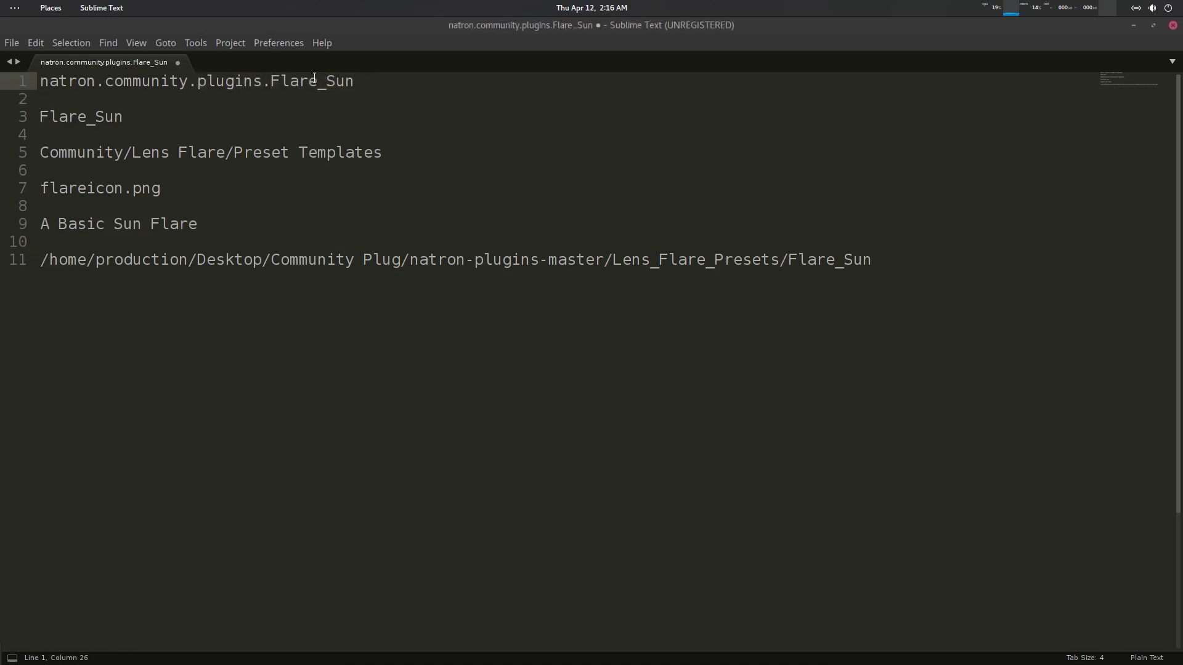
pyautogui.moveTo(318, 82)
pyautogui.mouseDown()
pyautogui.moveTo(271, 83)
pyautogui.moveTo(318, 82)
pyautogui.mouseUp()
pyautogui.click(308, 82)
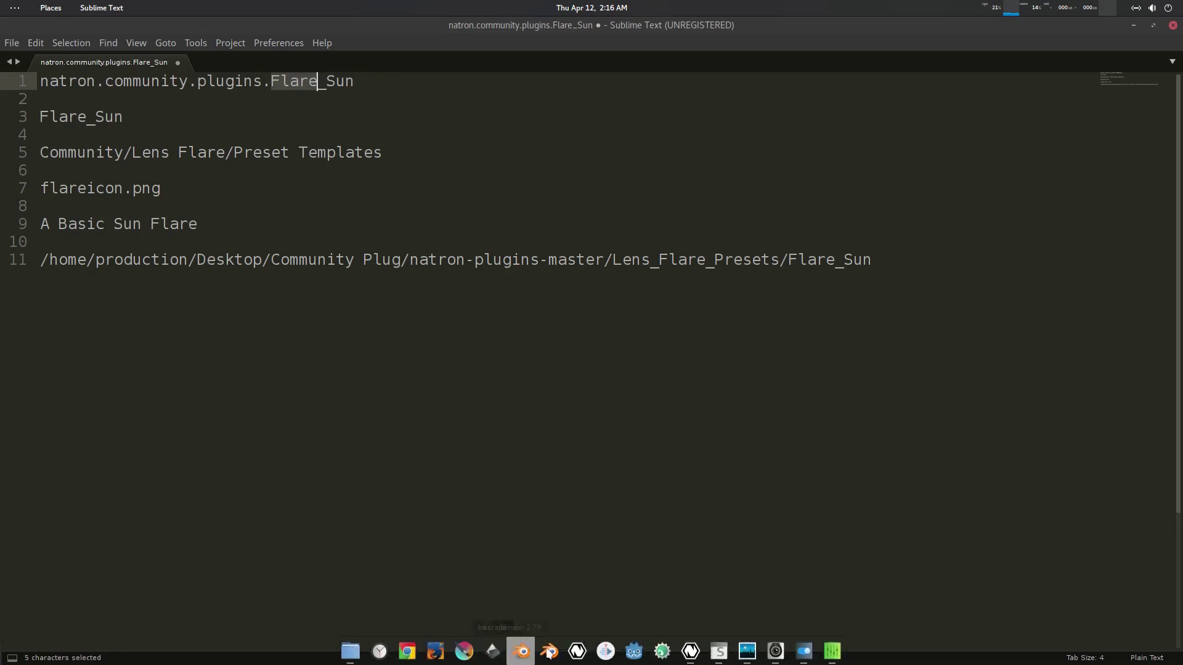
pyautogui.hotkey('ctrl', 'alt', 'Up')
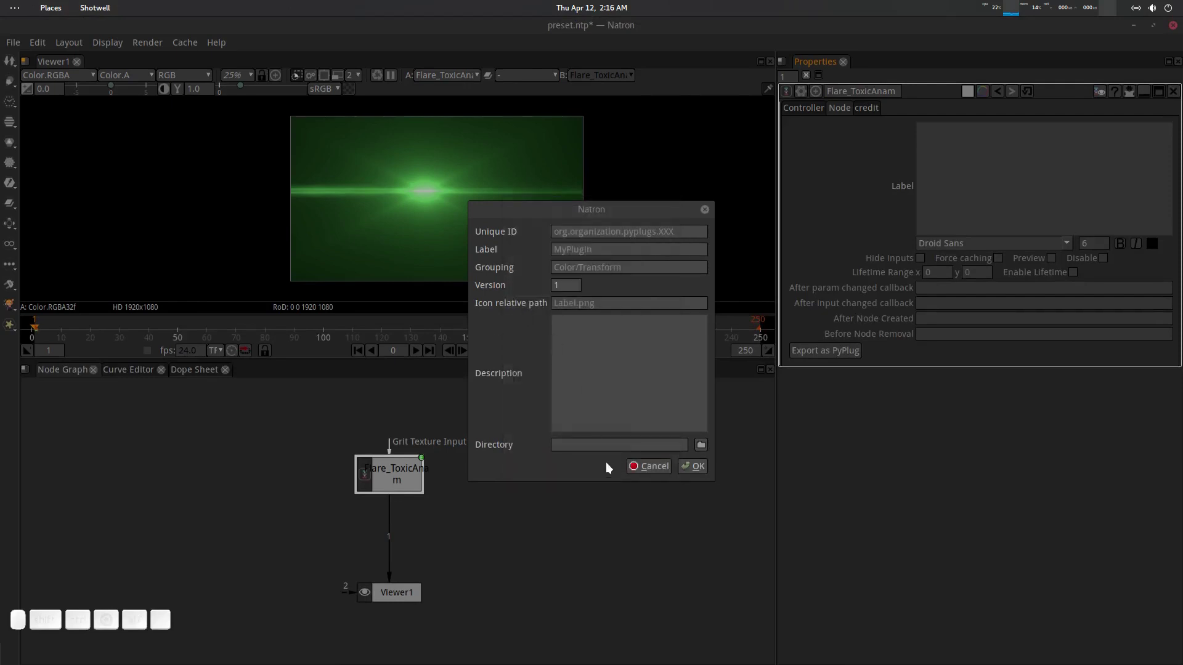
pyautogui.click(646, 467)
# Search the node creation list for "fla" to review how the existing flare presets are named, then dismiss it.
pyautogui.click(532, 452)
pyautogui.press('Tab')
pyautogui.hotkey('ctrl', 'v')
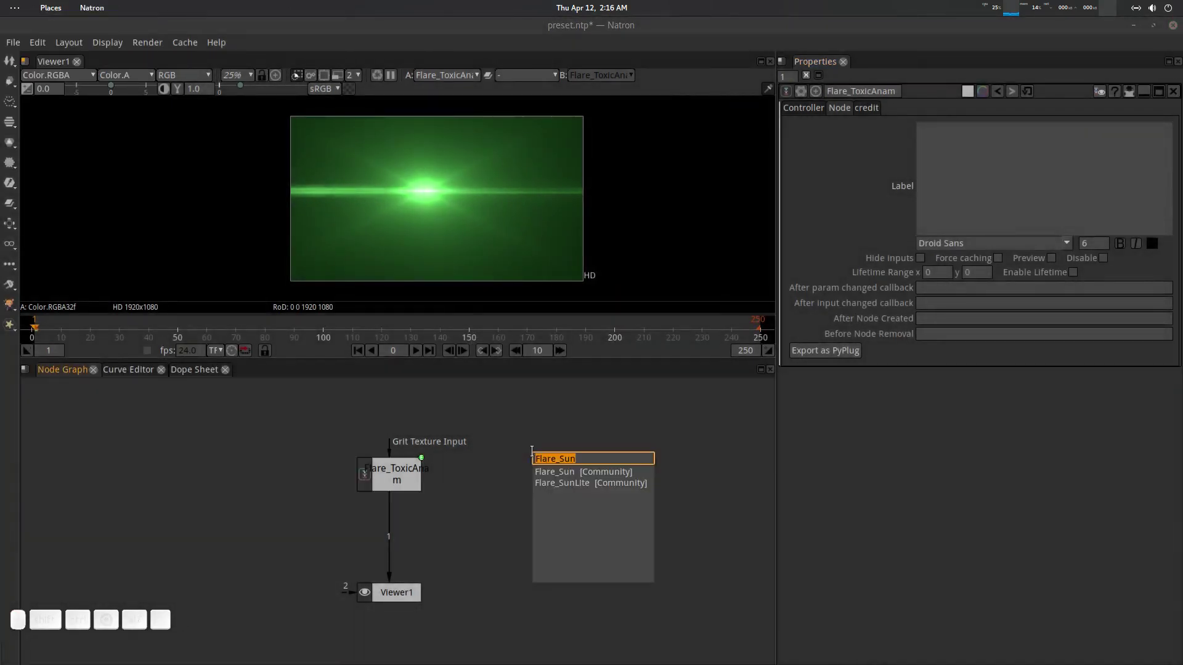
pyautogui.write('fla')
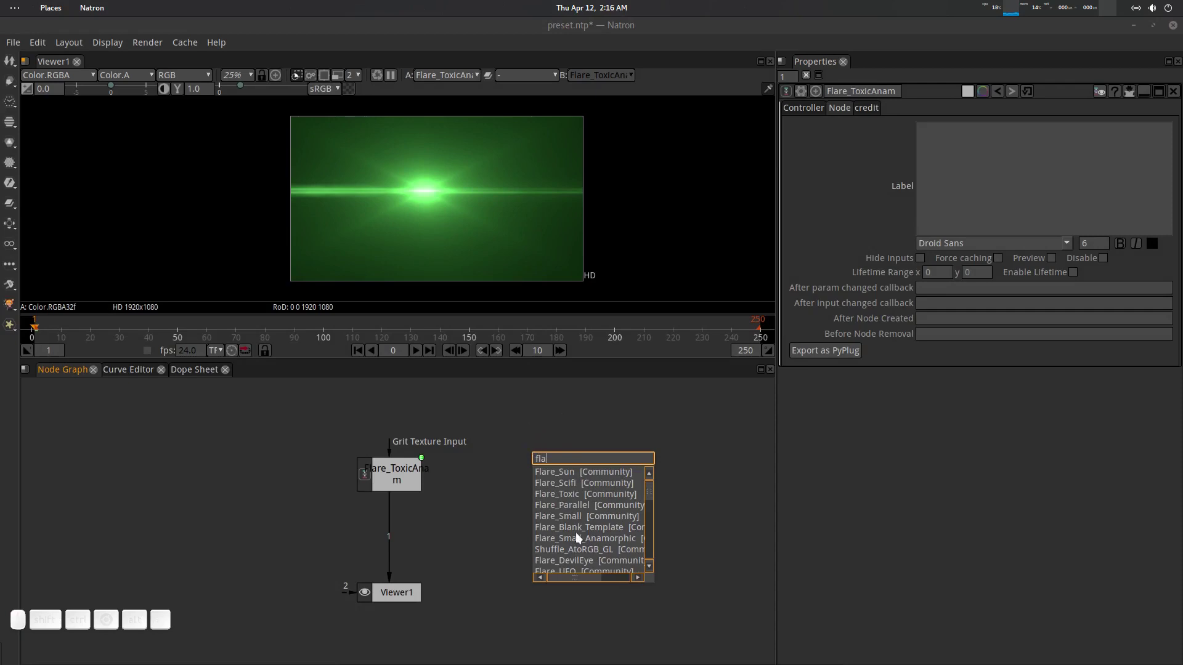
pyautogui.scroll(-2, 575, 532)
pyautogui.scroll(2, 578, 526)
pyautogui.press('Escape')
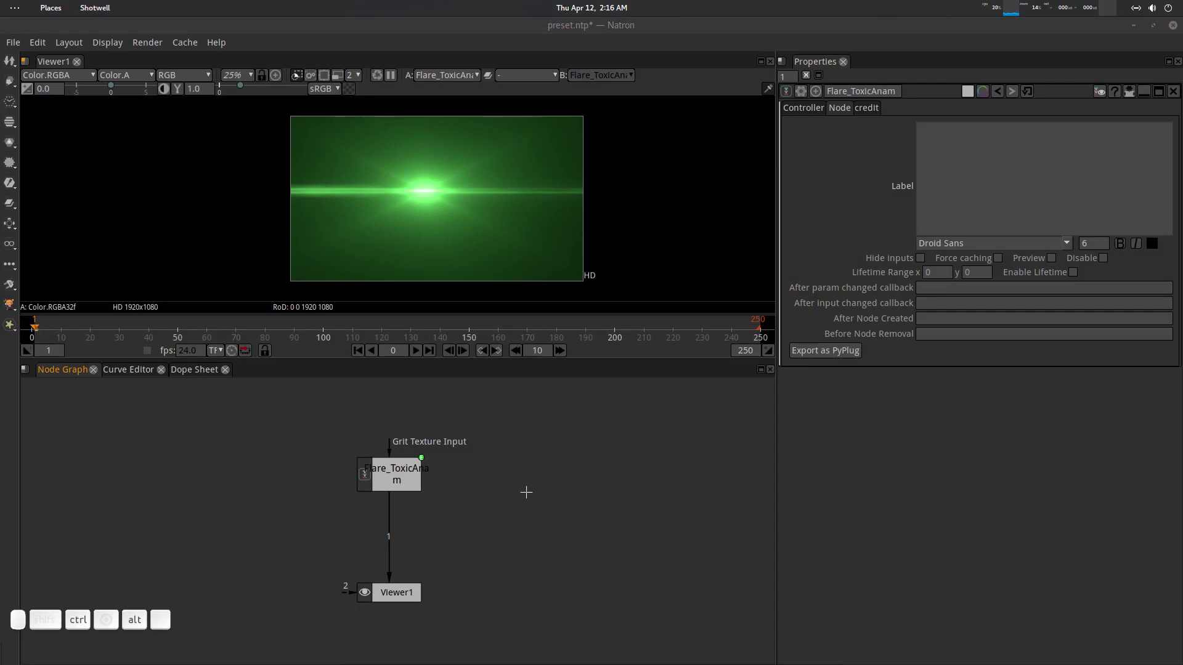
# Copy natron.community.plugins.Flare_Sun from the Sublime Text notes into the unique ID of Flare_ToxicAnam's PyPlug export dialog in Natron.
pyautogui.hotkey('alt', 'Tab')
pyautogui.moveTo(370, 81); pyautogui.dragTo(19, 81)
pyautogui.hotkey('ctrl', 'c')
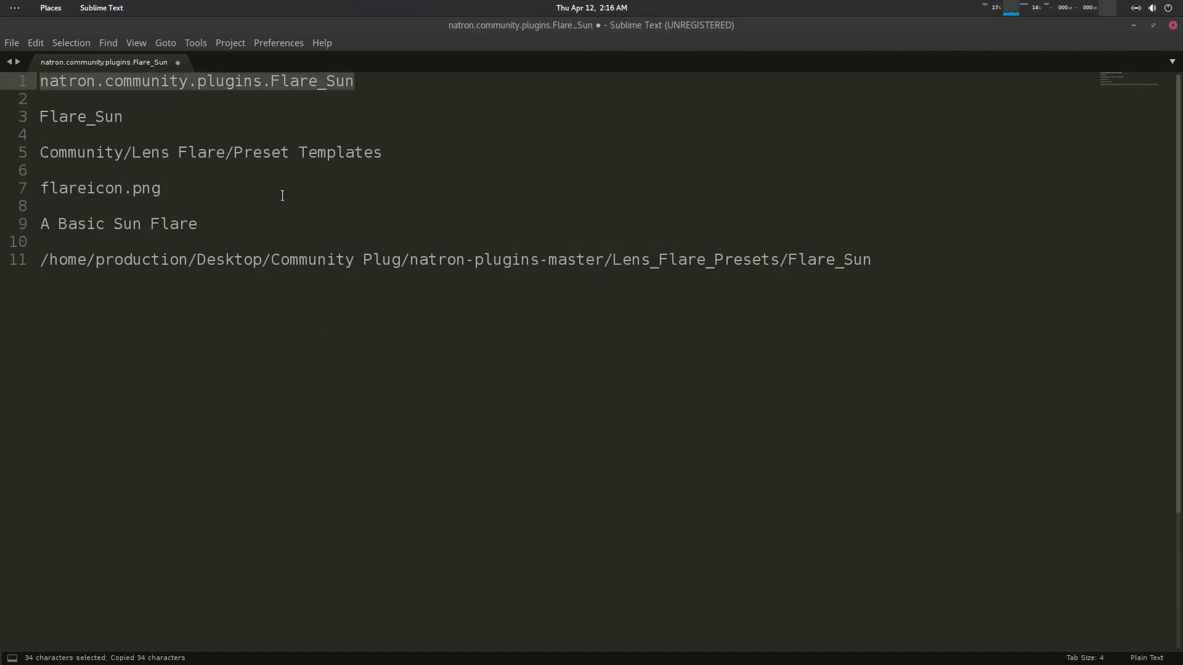
pyautogui.hotkey('alt', 'Tab')
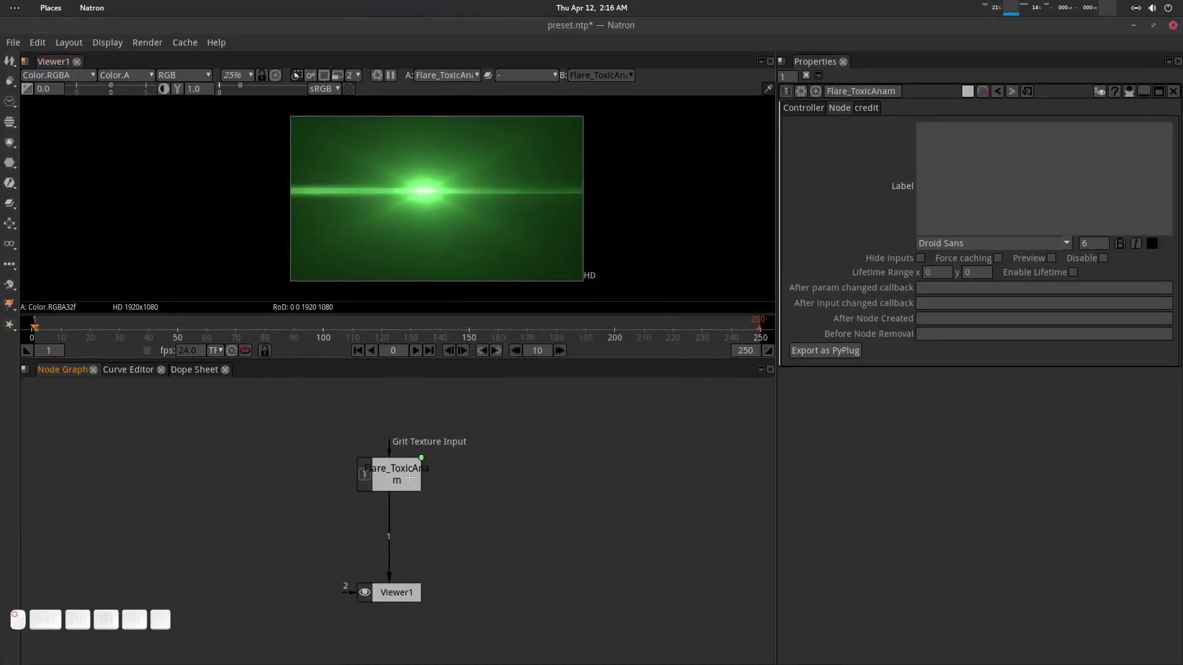
pyautogui.click(849, 349)
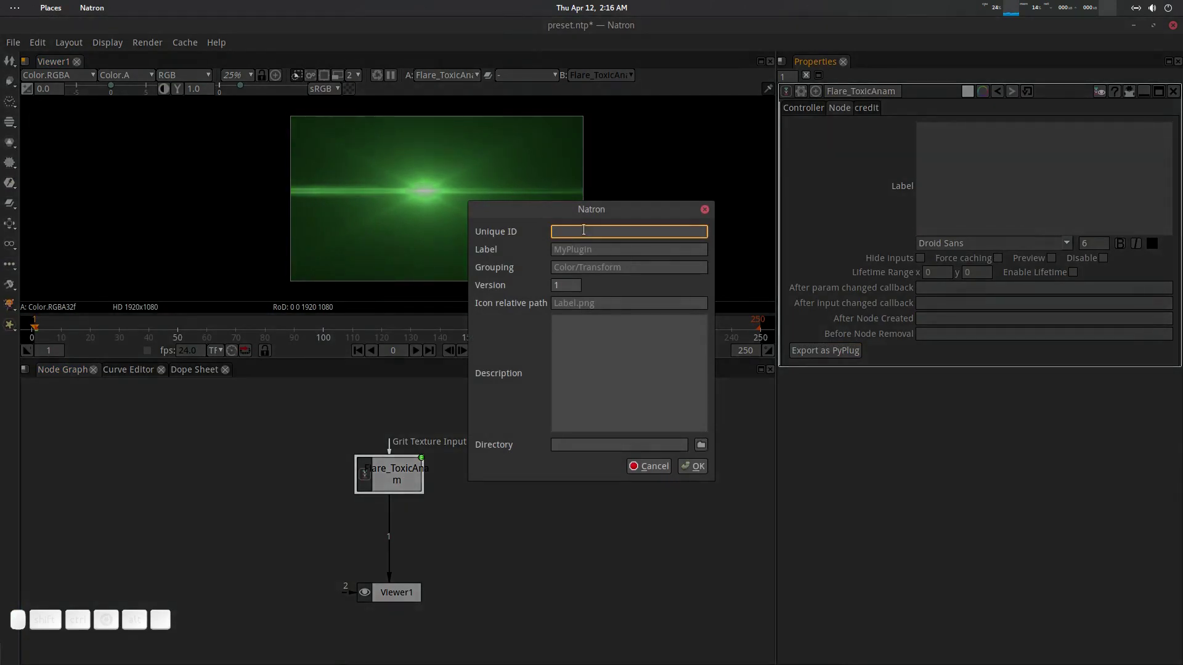
pyautogui.hotkey('ctrl', 'v')
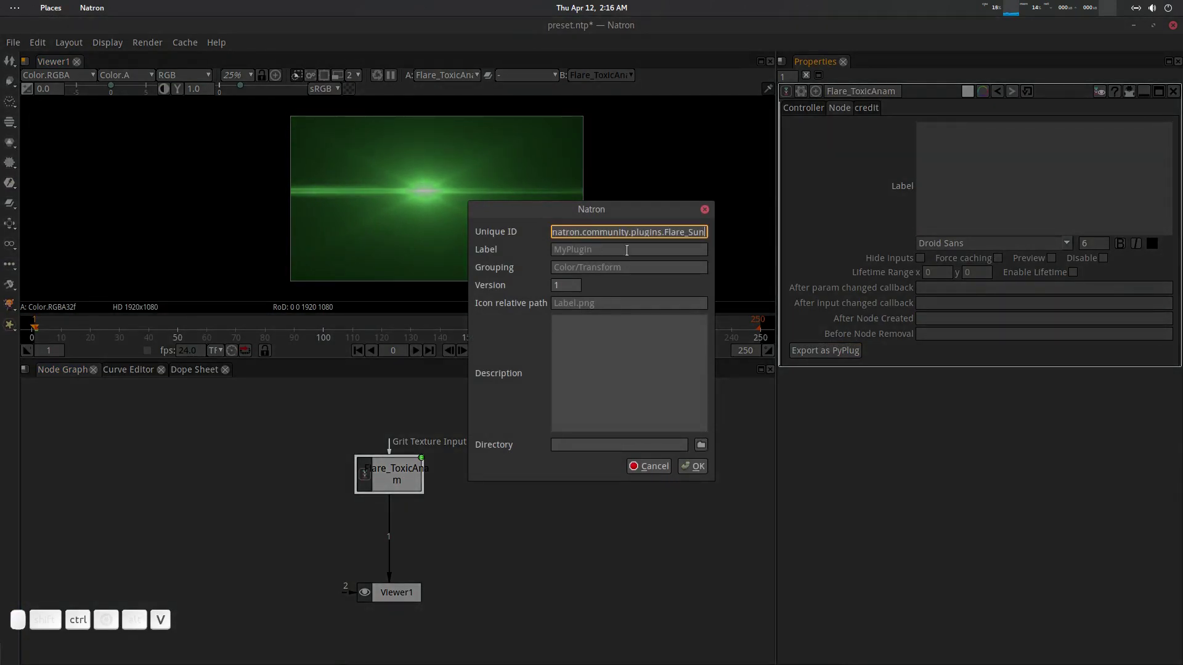
# Replace Sun at the end of the unique ID with ToxicAnam, giving natron.community.plugins.Flare_ToxicAnam.
pyautogui.moveTo(688, 231); pyautogui.dragTo(713, 252)
pyautogui.write('T')
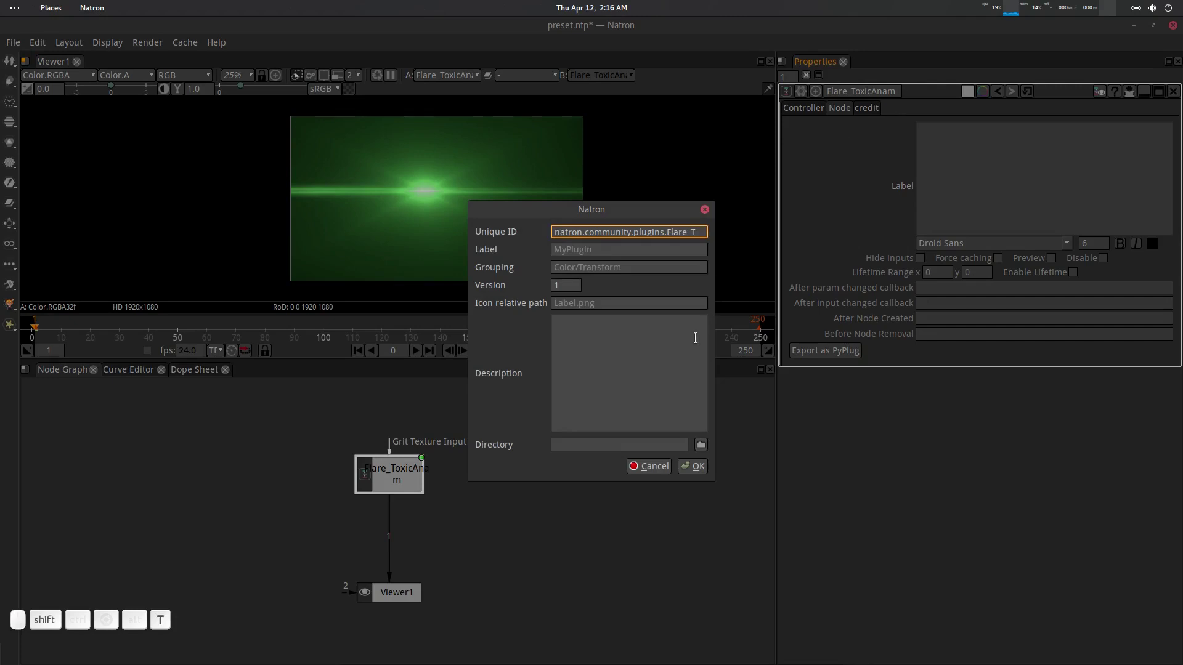
pyautogui.write('oxic')
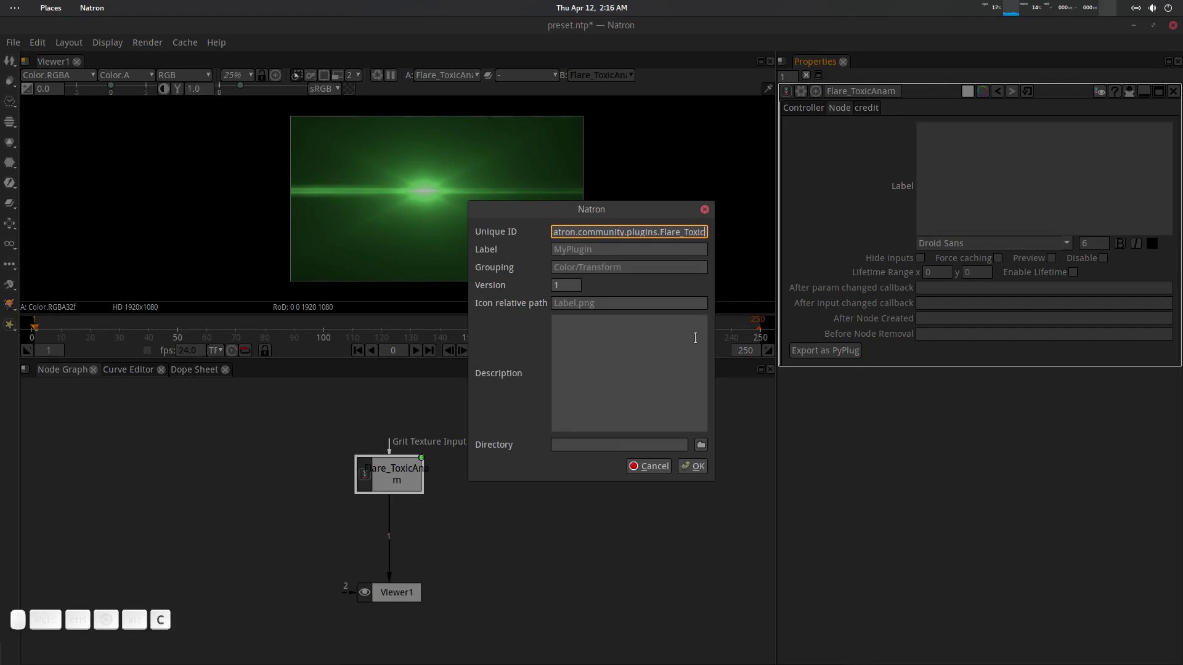
pyautogui.write('Anam')
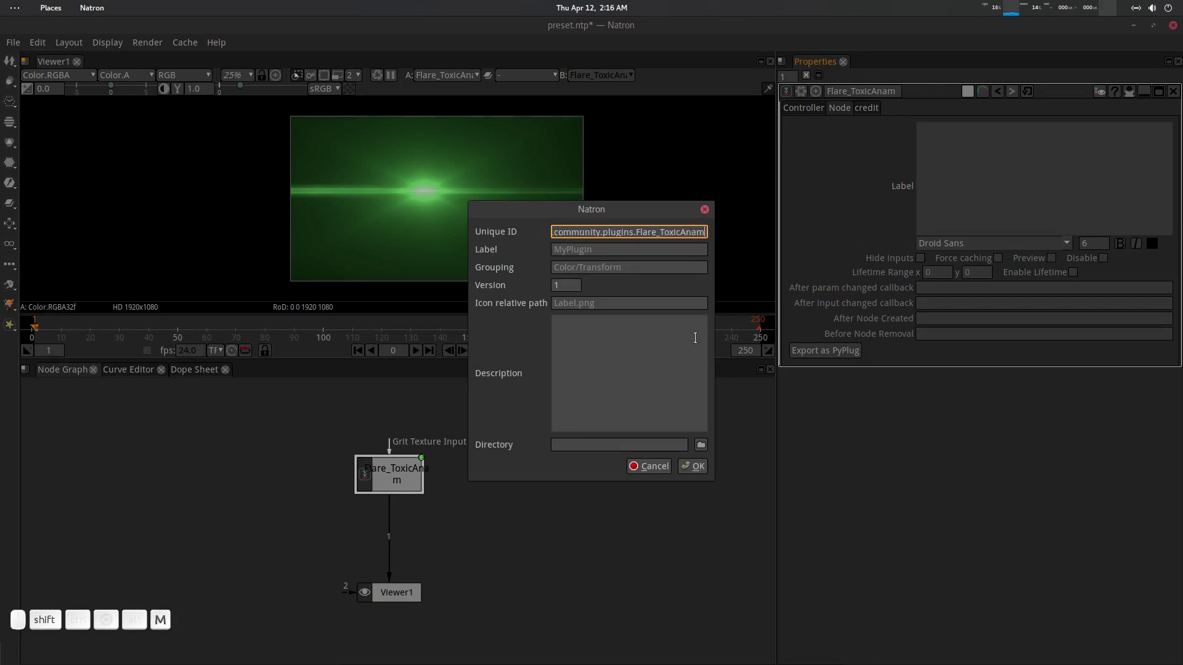
# Check the label format in the Sublime Text notes and set the PyPlug's label to Flare_ToxicAnam in Natron.
pyautogui.press('Tab')
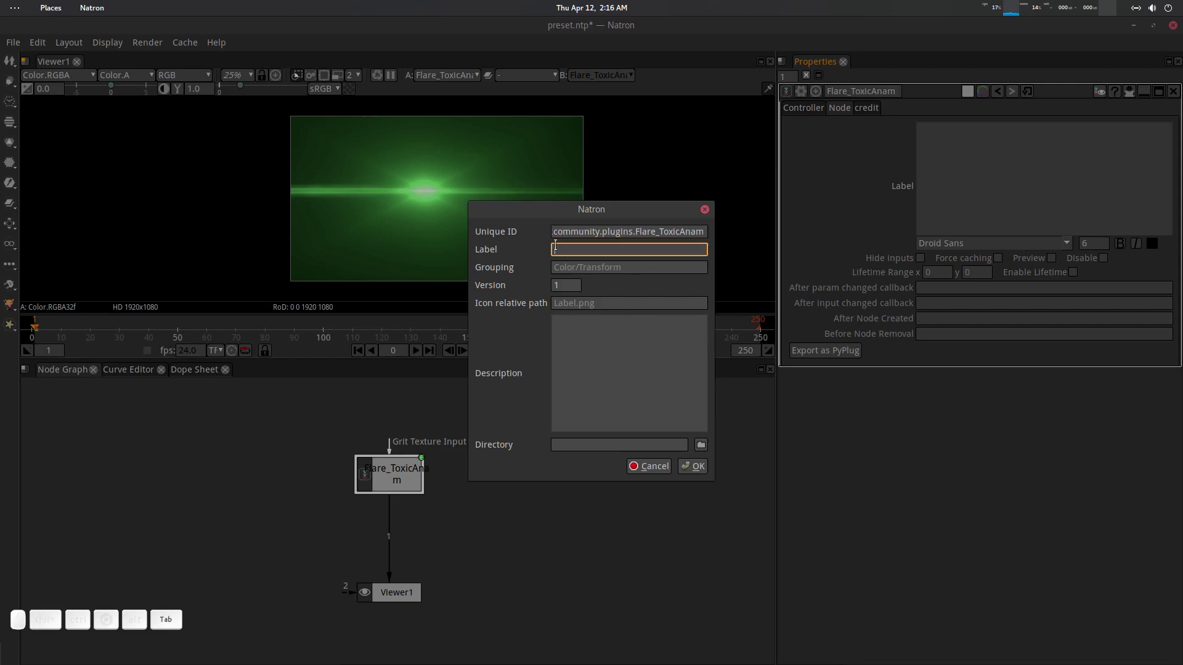
pyautogui.hotkey('ctrl', 'alt', 'Up')
pyautogui.hotkey('ctrl', 'alt', 'Down')
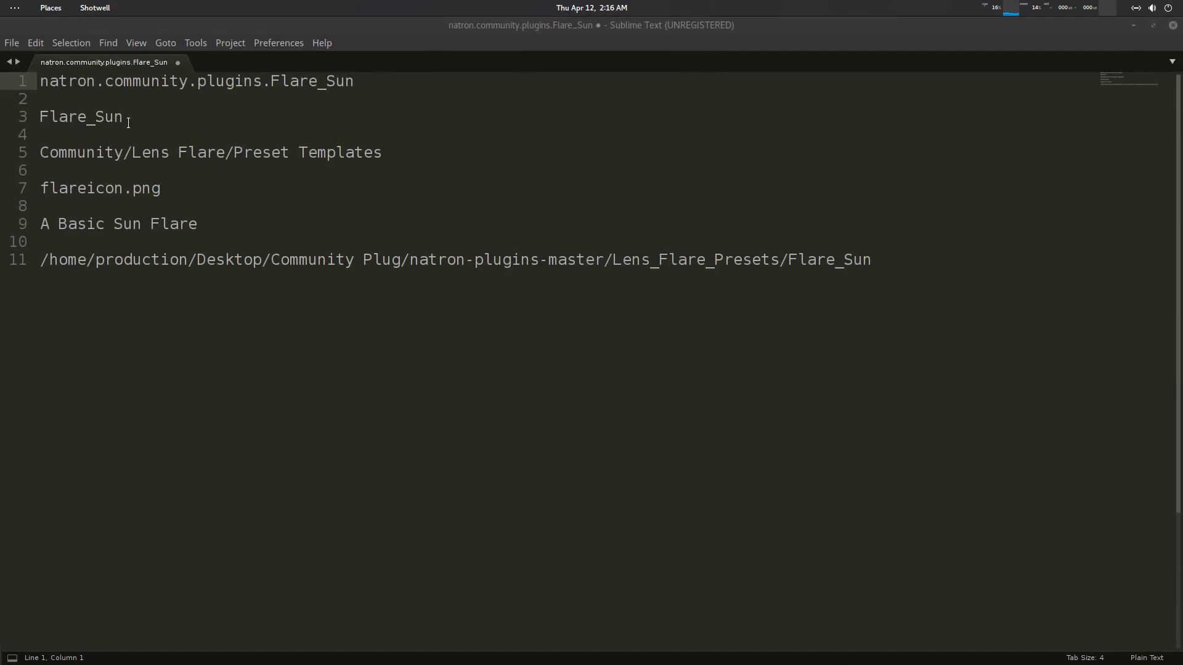
pyautogui.hotkey('ctrl', 'alt', 'Up')
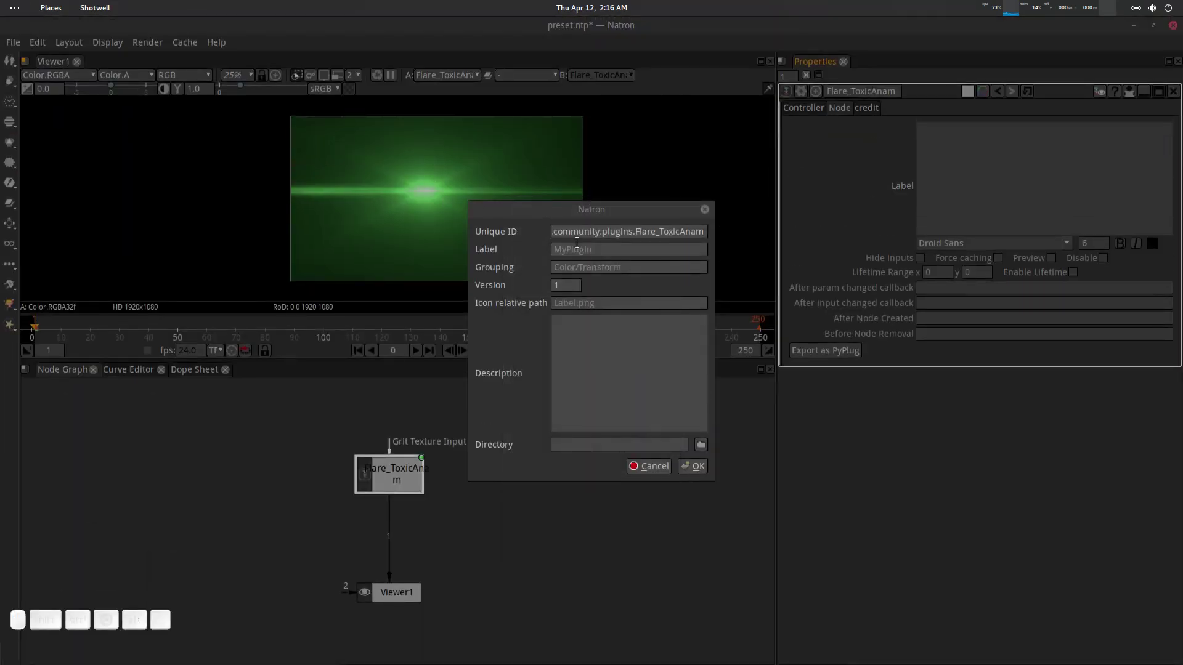
pyautogui.click(597, 250)
pyautogui.write('Flare')
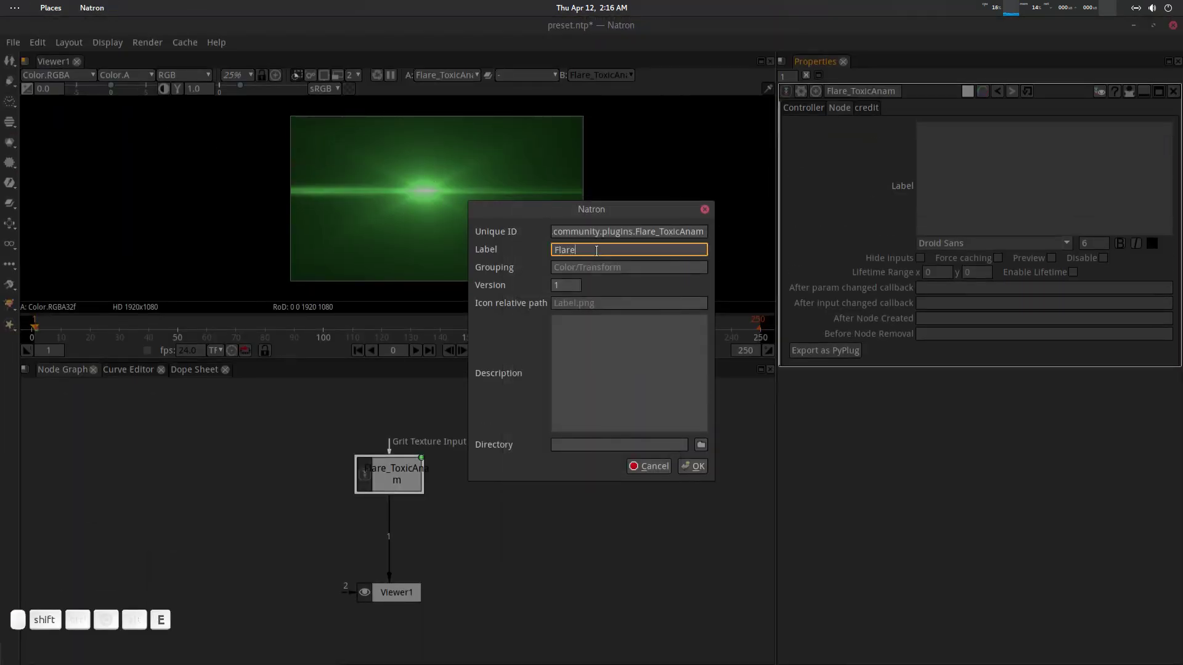
pyautogui.write('_ToxicAnam')
# Copy the path part Community/Lens Flare/ from line 5 of the Sublime Text notes into the grouping of Natron's export dialog.
pyautogui.click(598, 265)
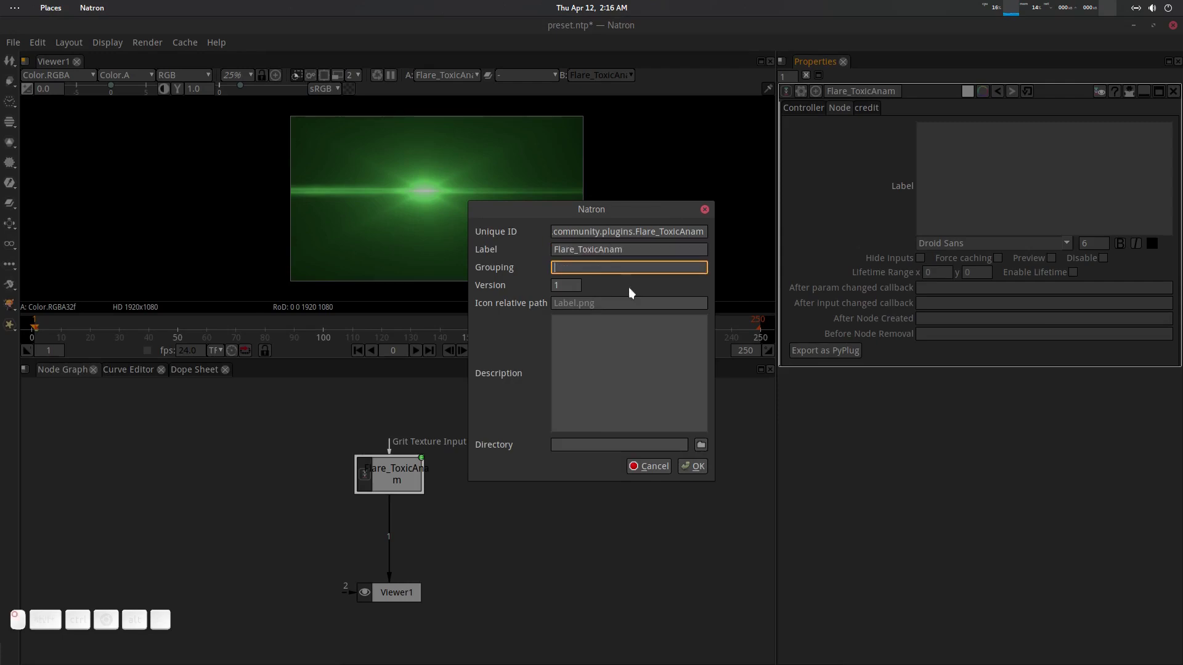
pyautogui.hotkey('ctrl', 'alt', 'Down')
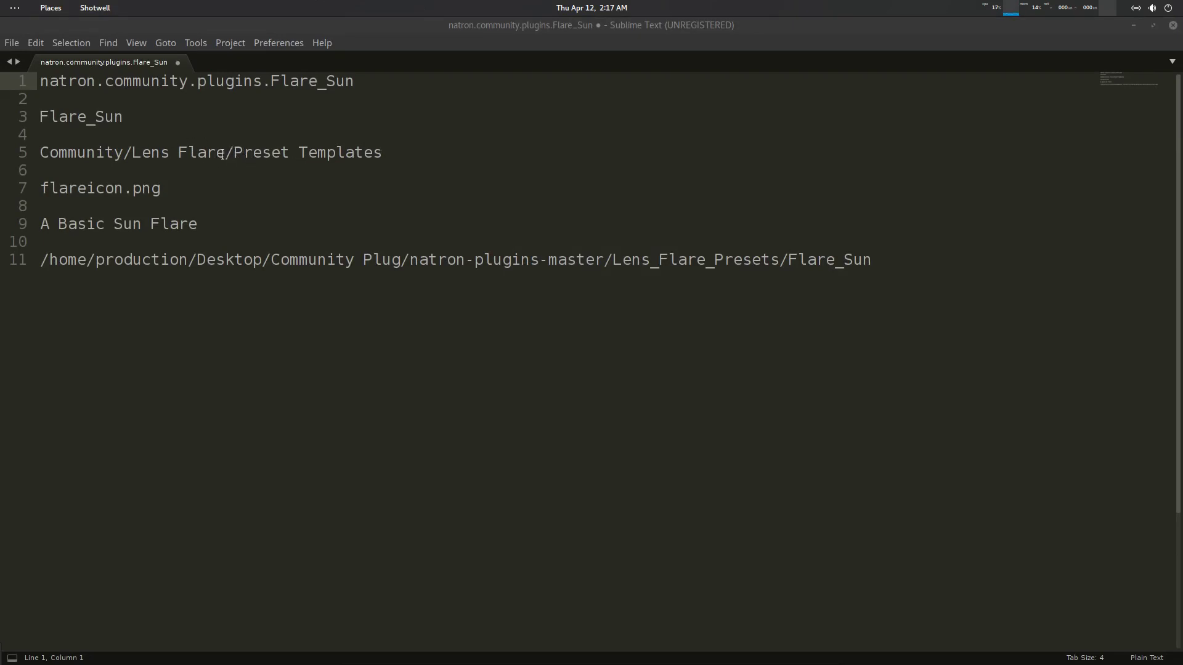
pyautogui.moveTo(234, 152); pyautogui.dragTo(30, 152)
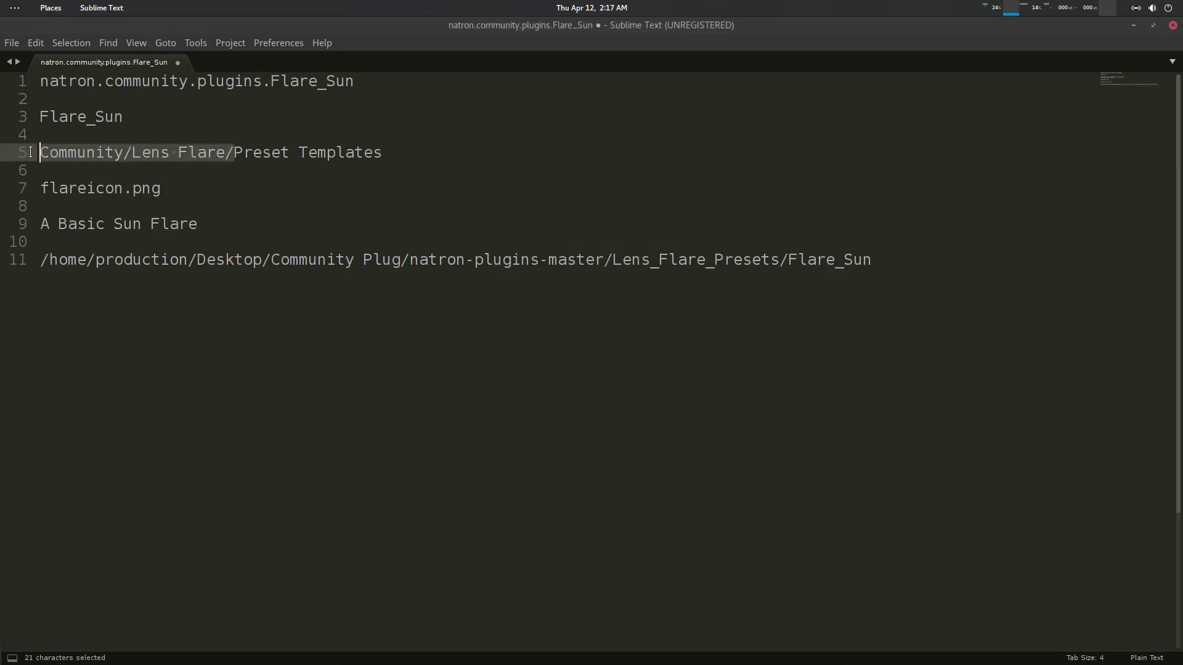
pyautogui.hotkey('ctrl', 'c')
pyautogui.hotkey('alt', 'Tab')
pyautogui.hotkey('alt', 'Tab')
pyautogui.hotkey('alt', 'Tab')
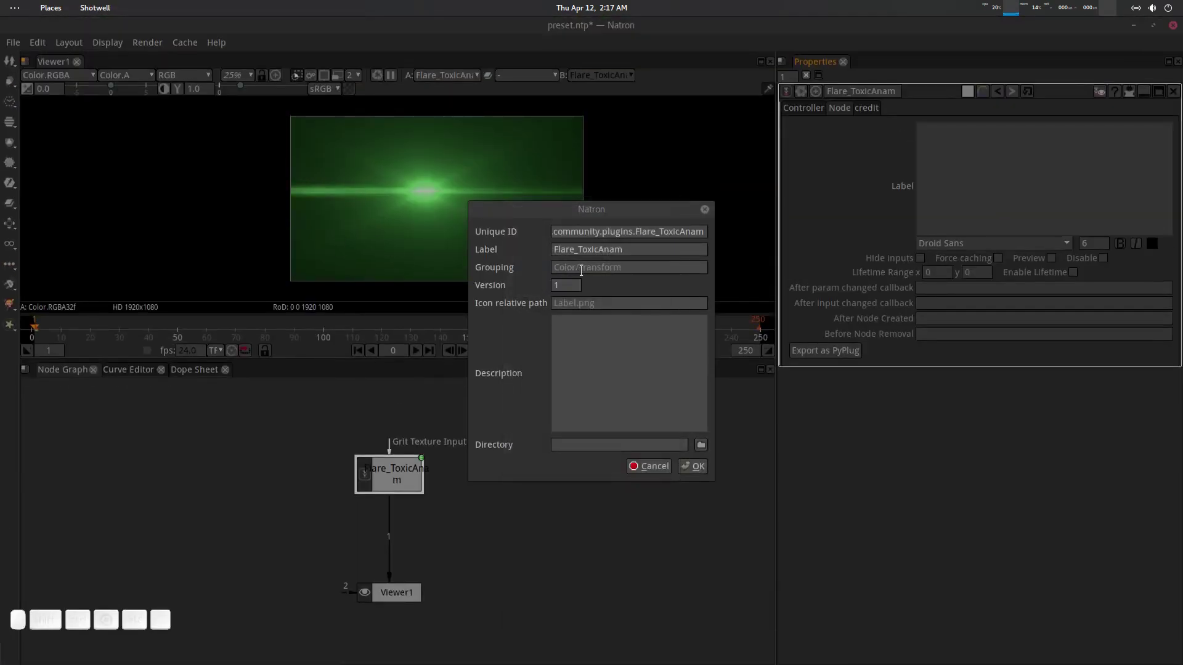
pyautogui.click(581, 270)
pyautogui.hotkey('ctrl', 'v')
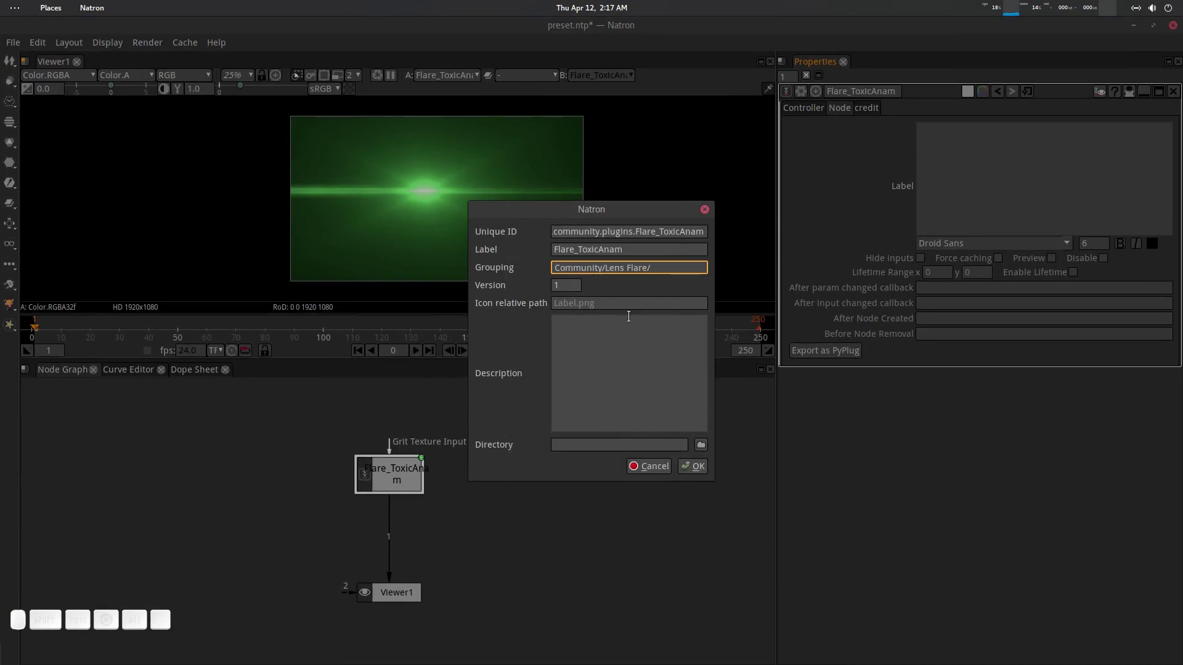
# Complete the PyPlug's grouping with the sub-level Lite so it reads Community/Lens Flare/Lite.
pyautogui.write('jim')
pyautogui.press('BackSpace')
pyautogui.press('BackSpace')
pyautogui.press('BackSpace')
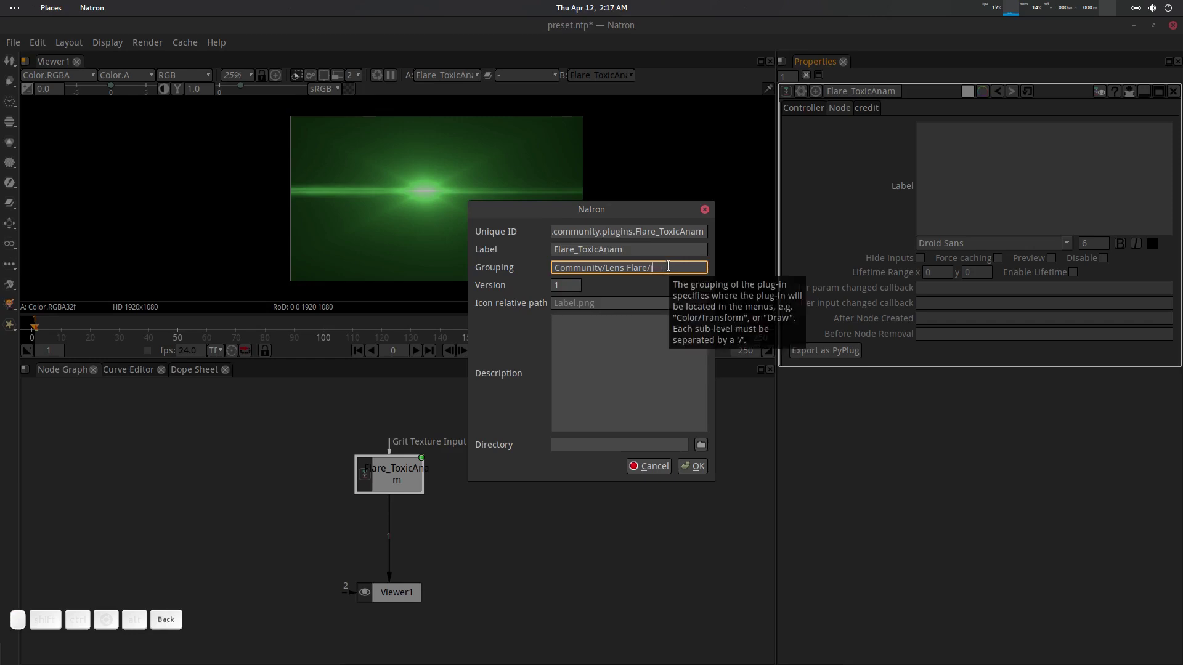
pyautogui.write('Lite')
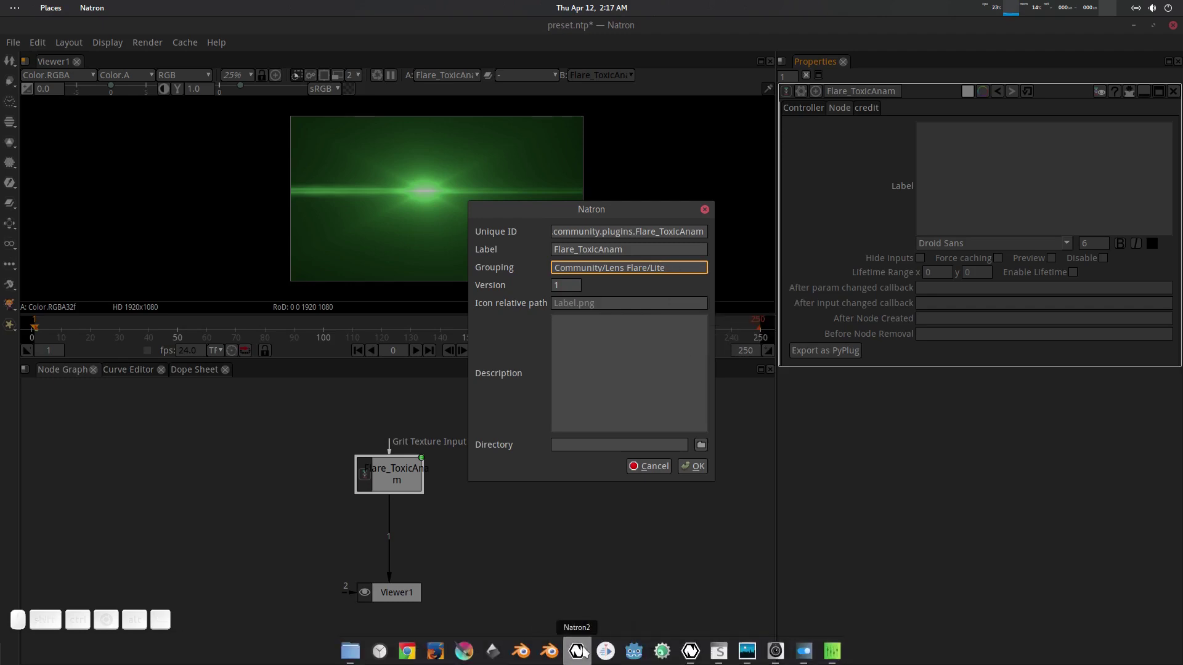
pyautogui.press('Return')
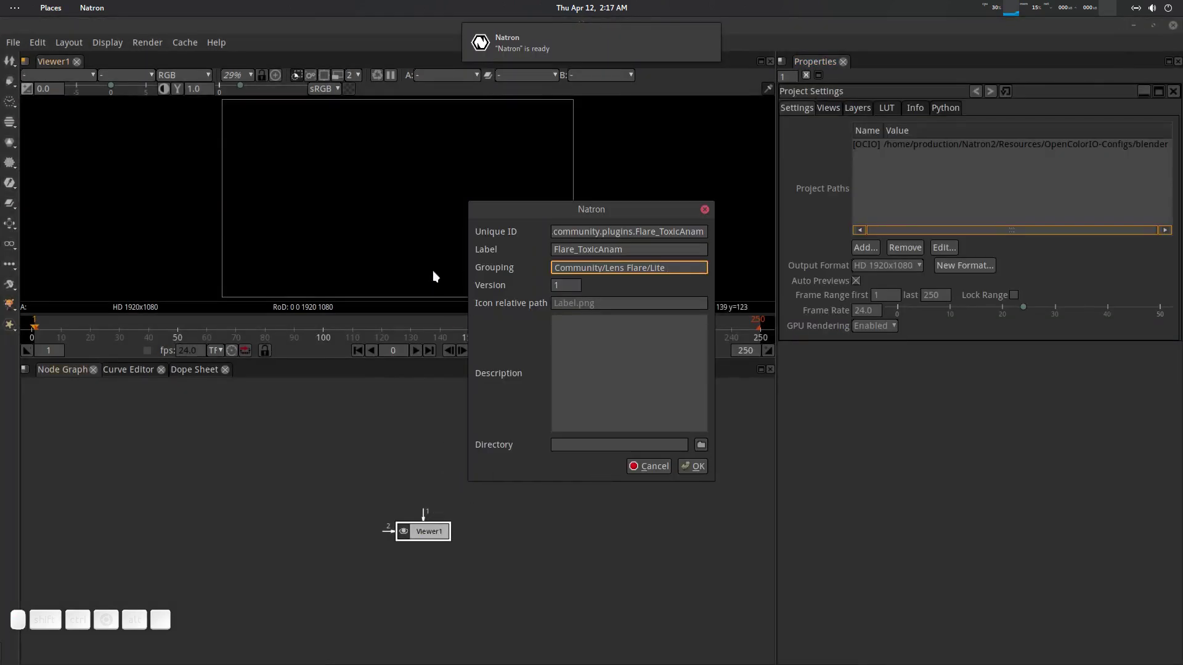
# Add a Flare_DevilEye node to the node graph of the second, untitled Natron project.
pyautogui.moveTo(593, 212); pyautogui.dragTo(1182, 247)
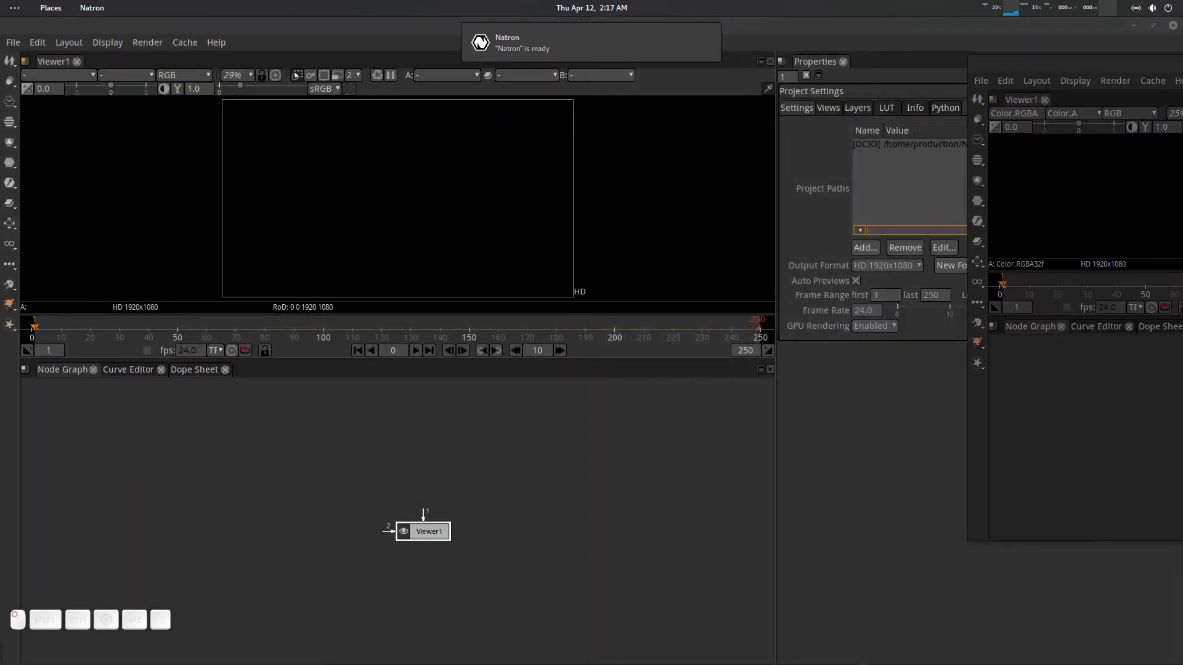
pyautogui.click(391, 462)
pyautogui.press('Tab')
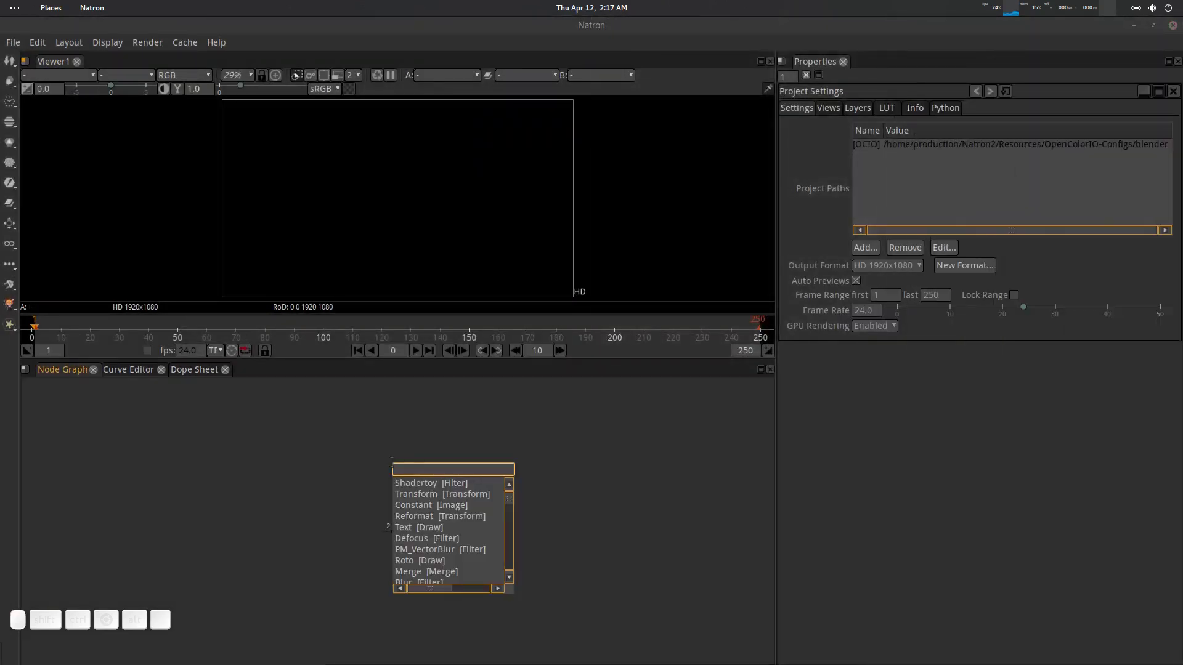
pyautogui.write('flare')
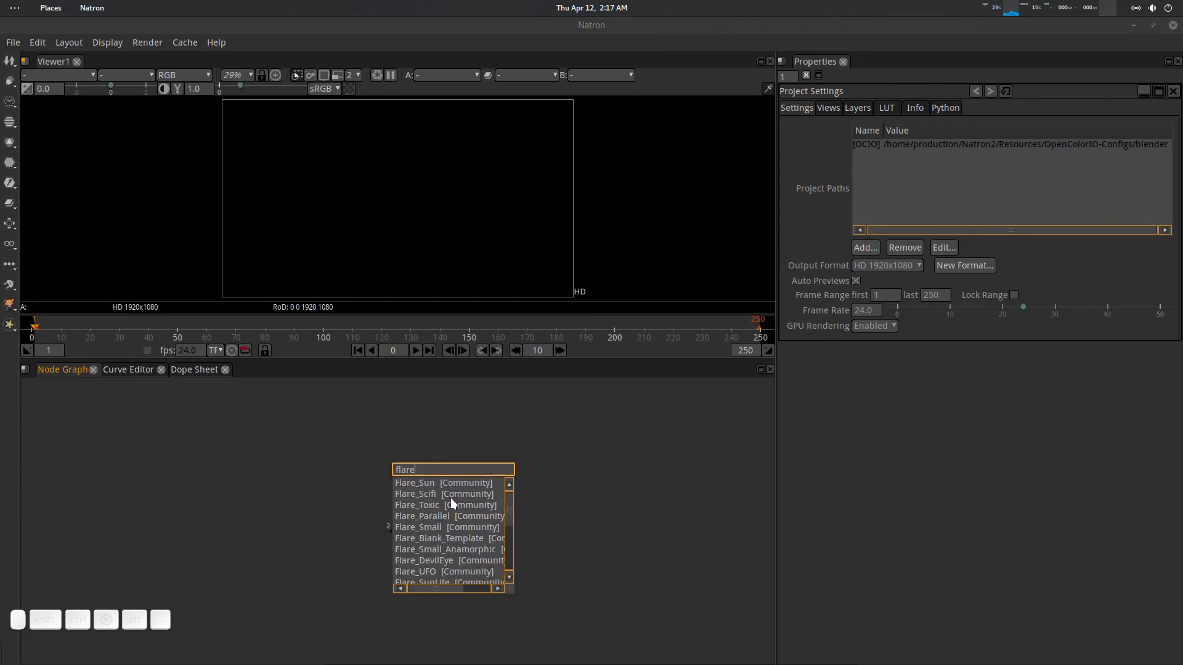
pyautogui.click(449, 526)
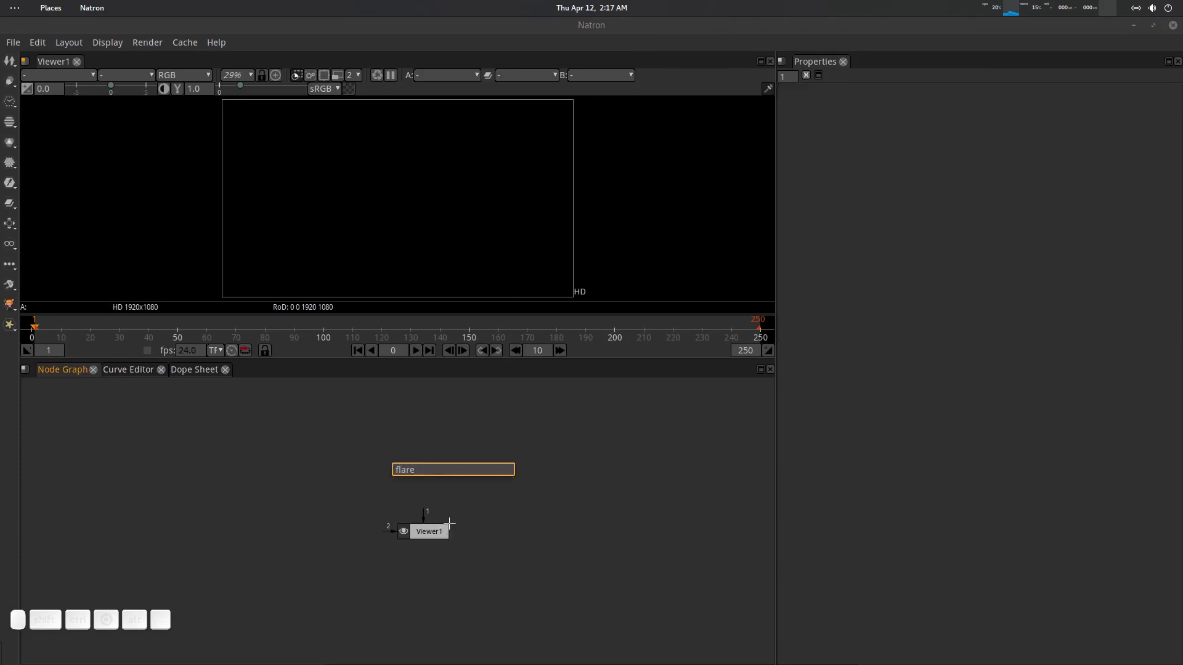
pyautogui.moveTo(425, 535); pyautogui.dragTo(478, 478)
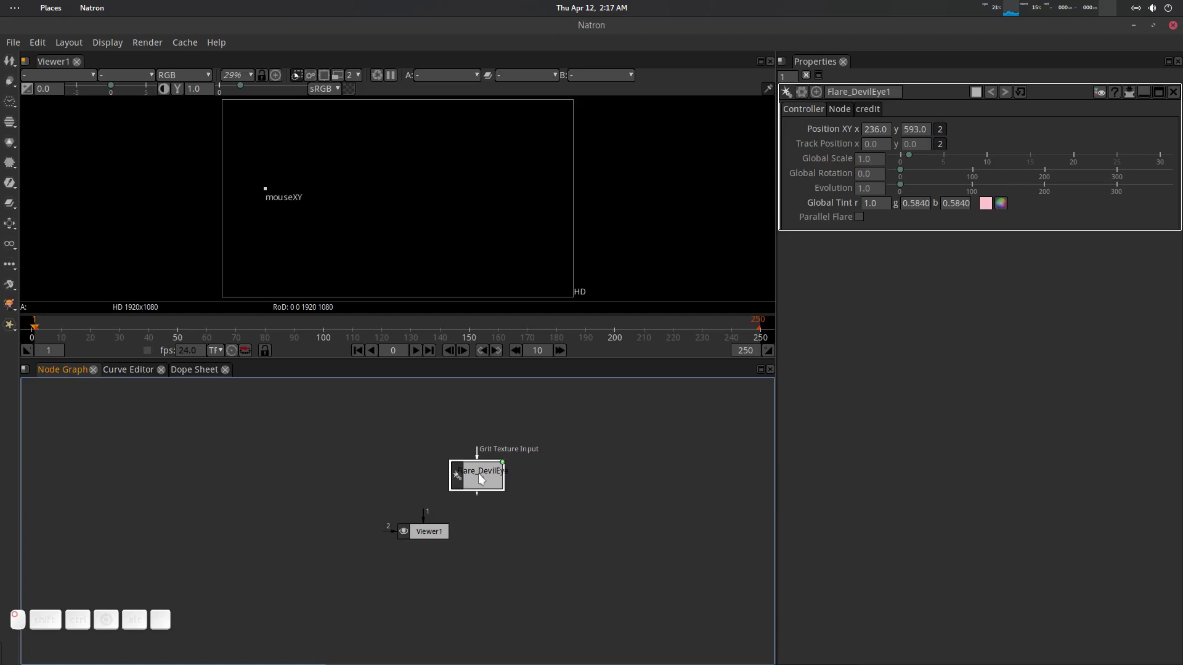
# Check the grouping in the Flare_DevilEye node's PyPlug export settings, cancel the export and close the untitled Natron project without saving.
pyautogui.click(839, 109)
pyautogui.click(830, 349)
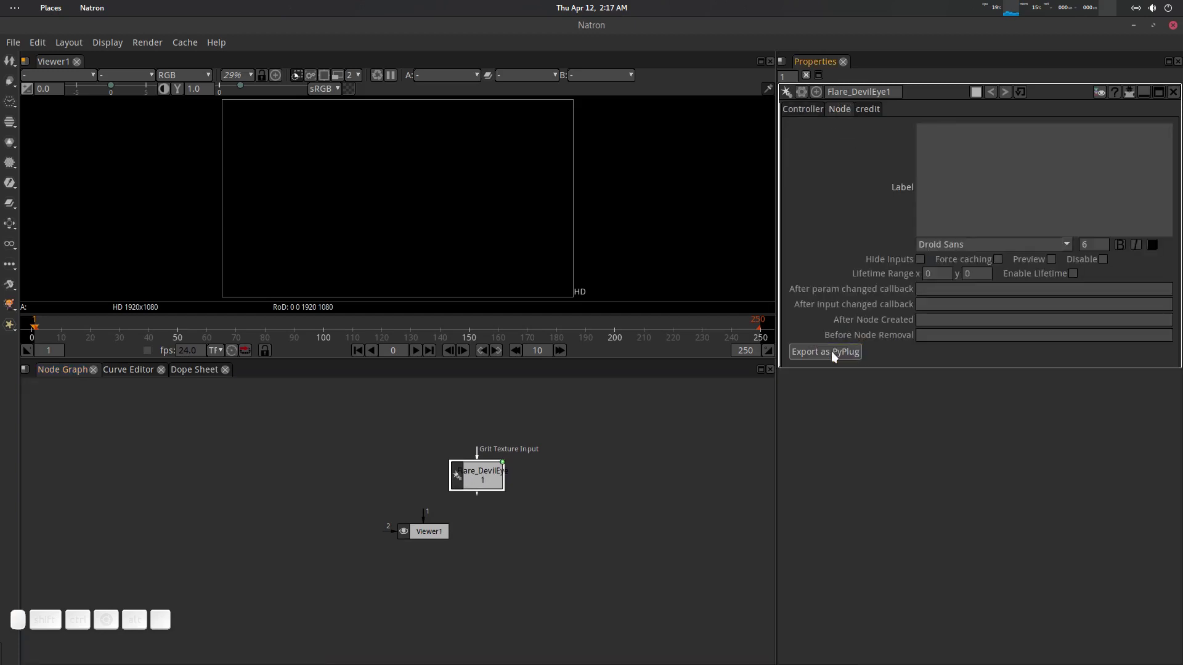
pyautogui.click(831, 351)
pyautogui.moveTo(696, 269); pyautogui.dragTo(647, 269)
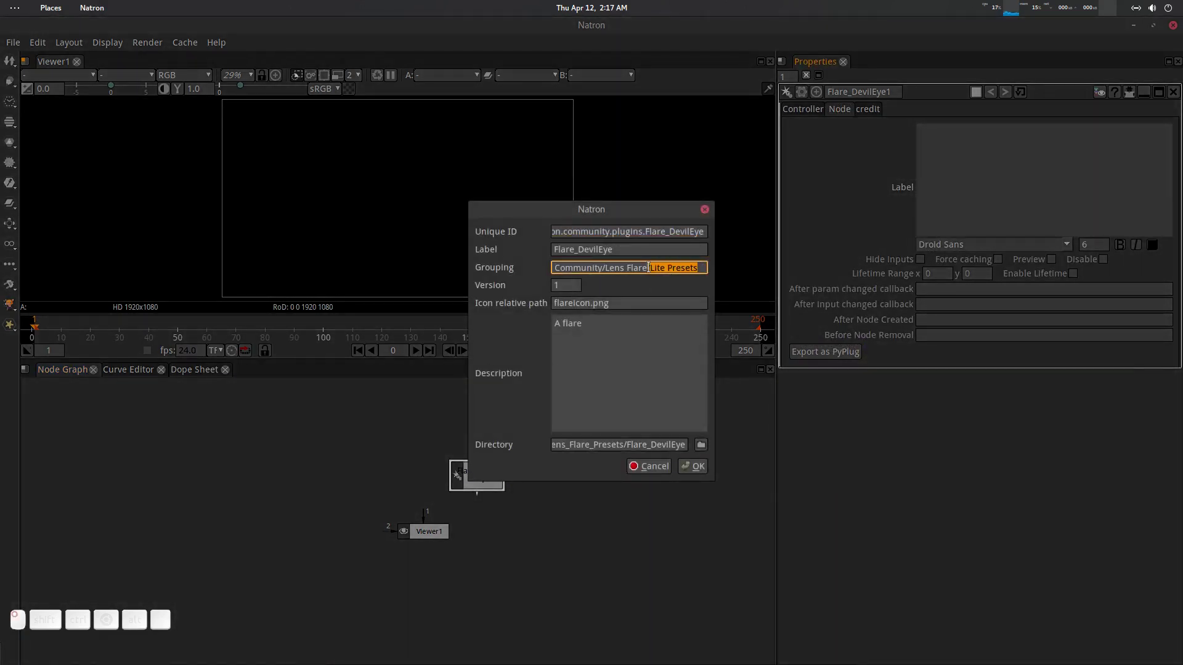
pyautogui.tripleClick(700, 266)
pyautogui.hotkey('ctrl', 'c')
pyautogui.click(658, 464)
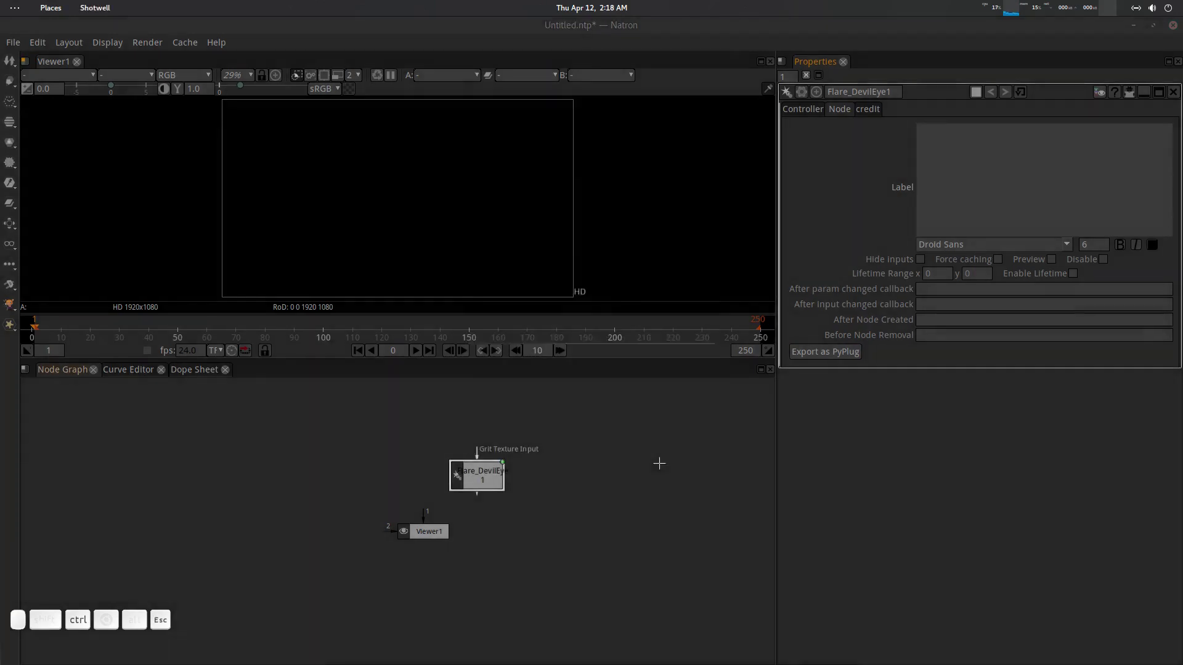
pyautogui.click(1173, 25)
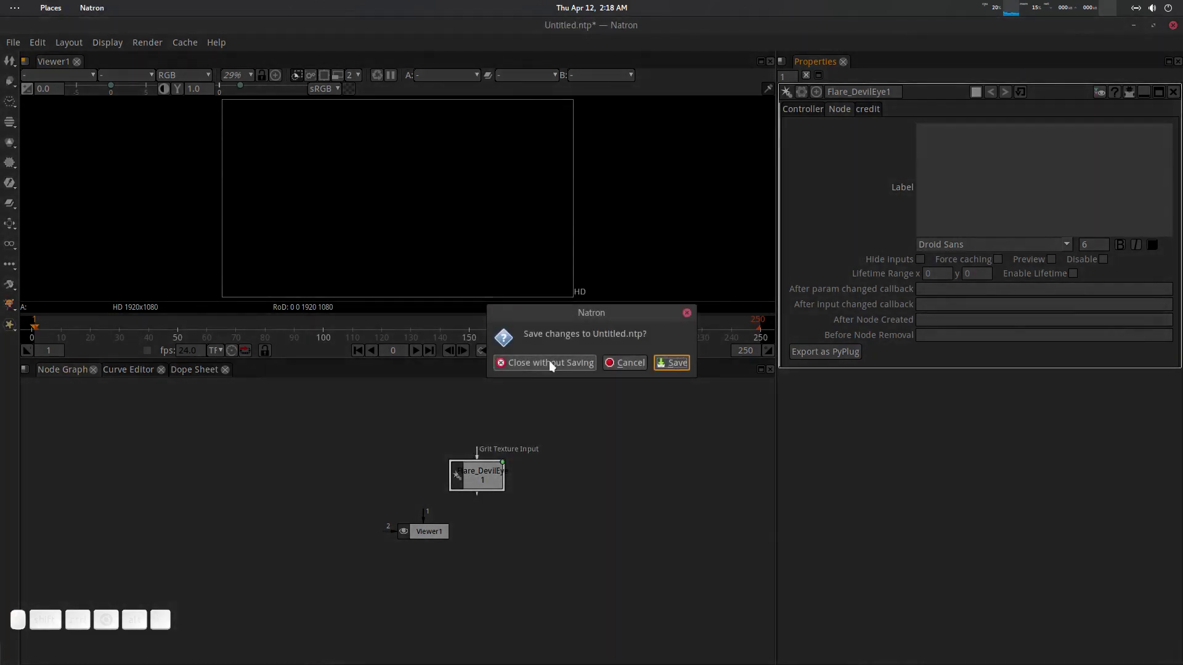
pyautogui.click(550, 359)
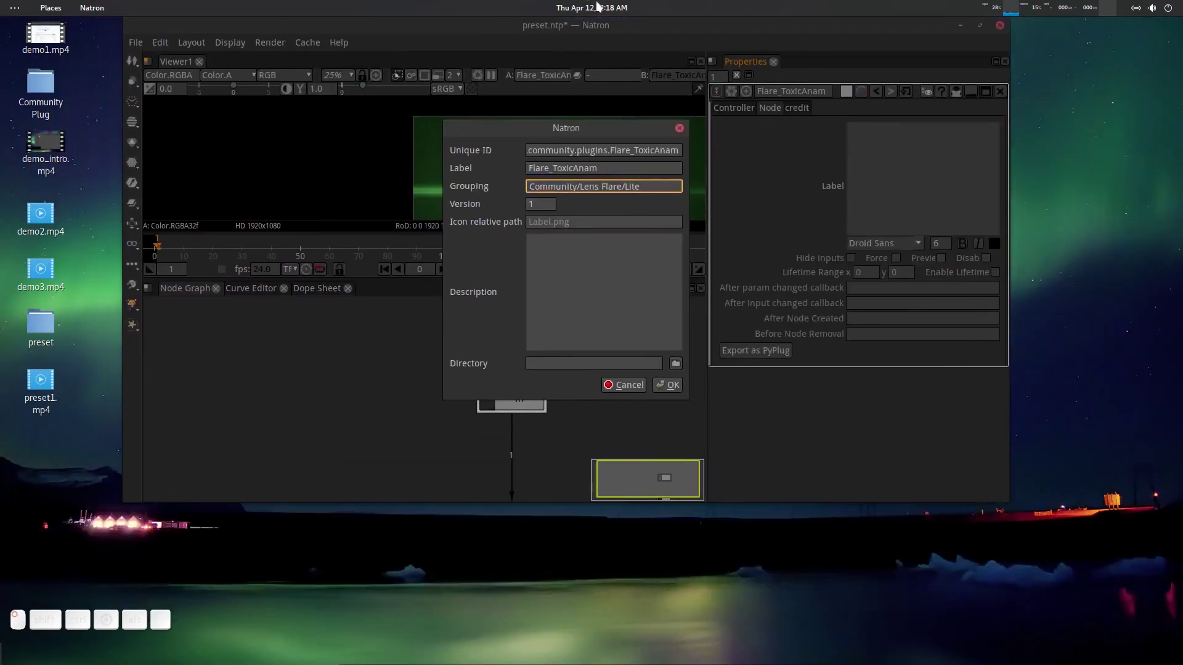
# Clear the Flare_ToxicAnam PyPlug's grouping and replace Preset Templates with Lite Presets on line 5 of the Sublime Text notes.
pyautogui.hotkey('ctrl', 'a')
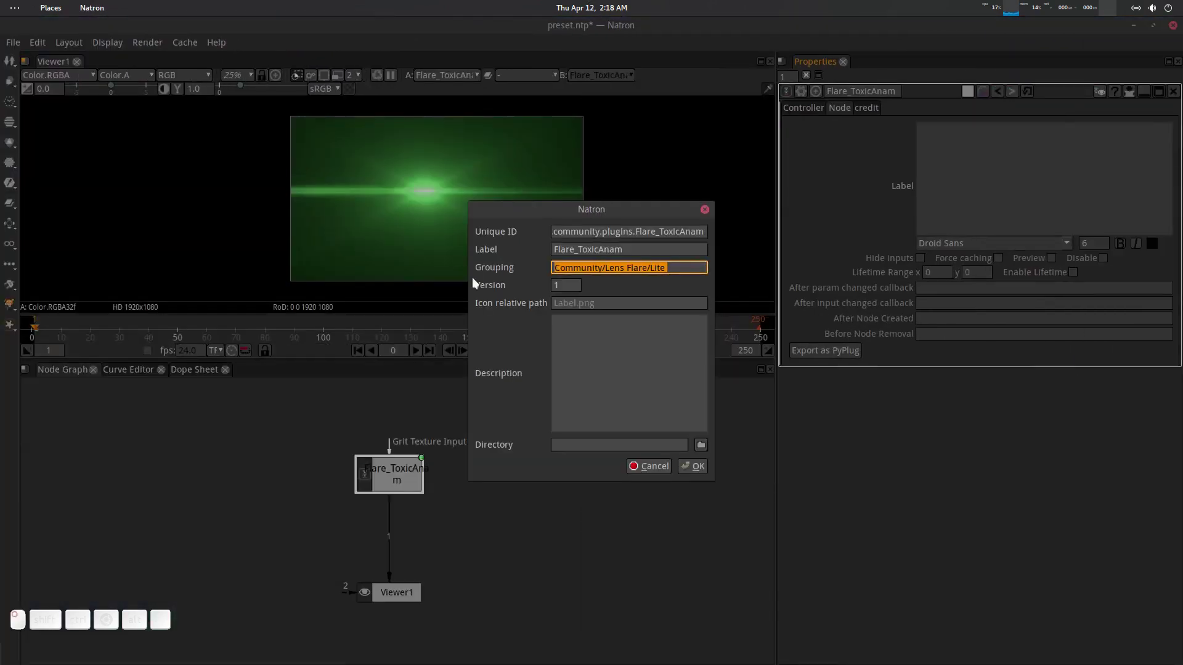
pyautogui.hotkey('ctrl', 'x')
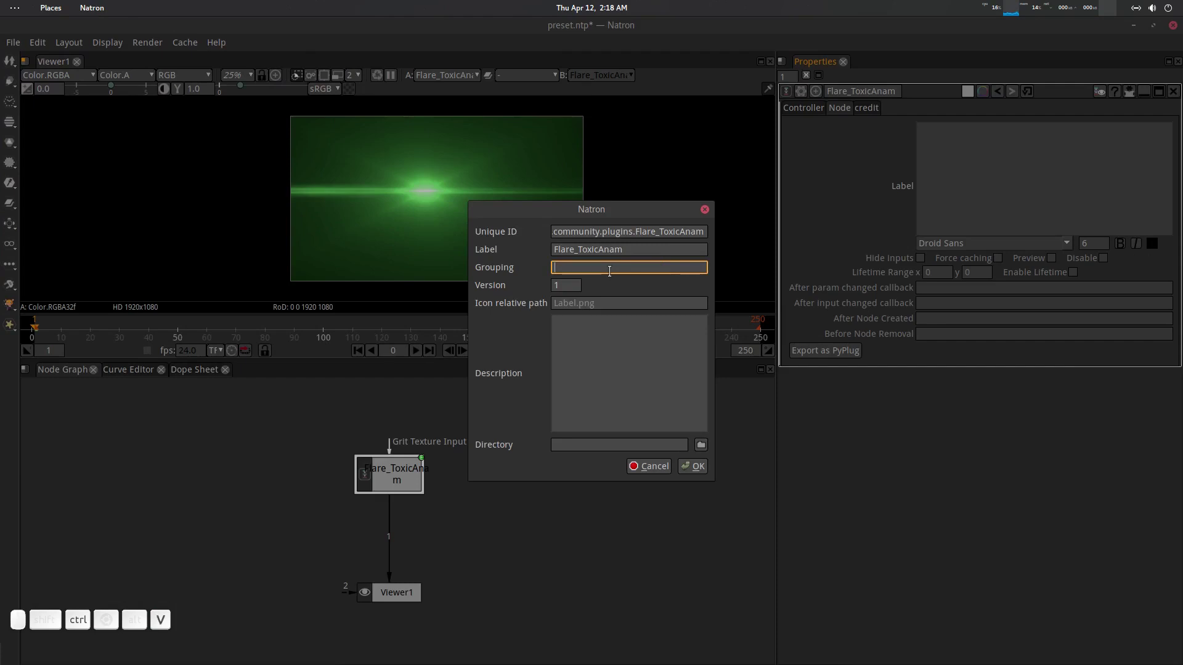
pyautogui.hotkey('ctrl', 'alt', 'Up')
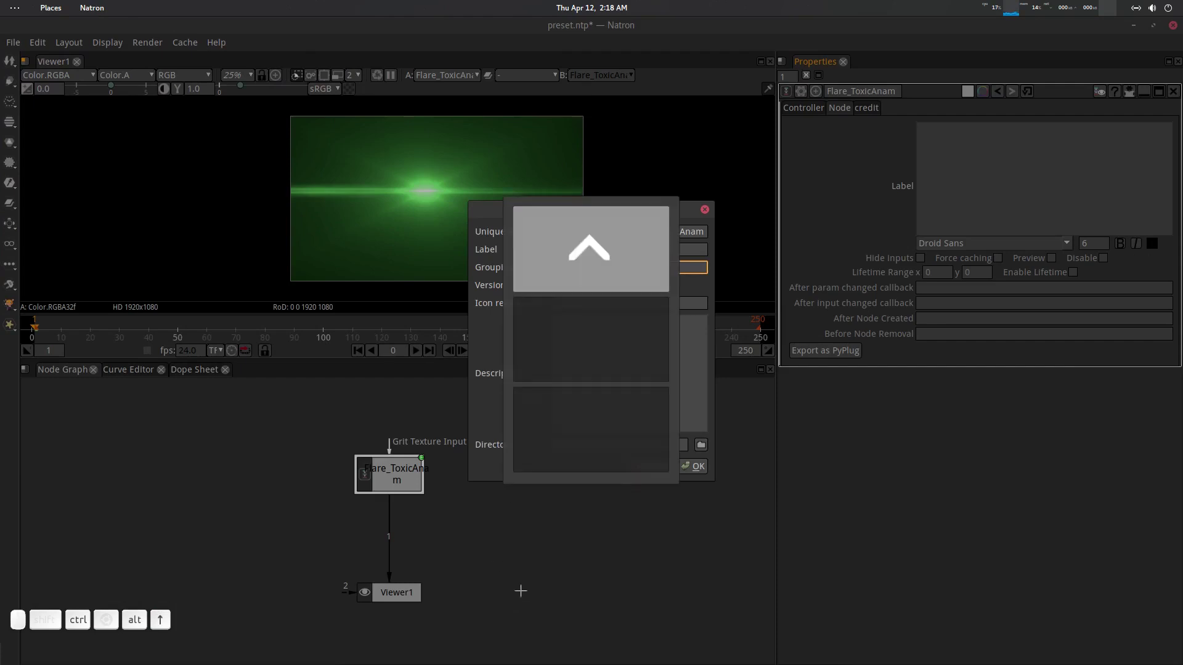
pyautogui.hotkey('ctrl', 'alt', 'Down')
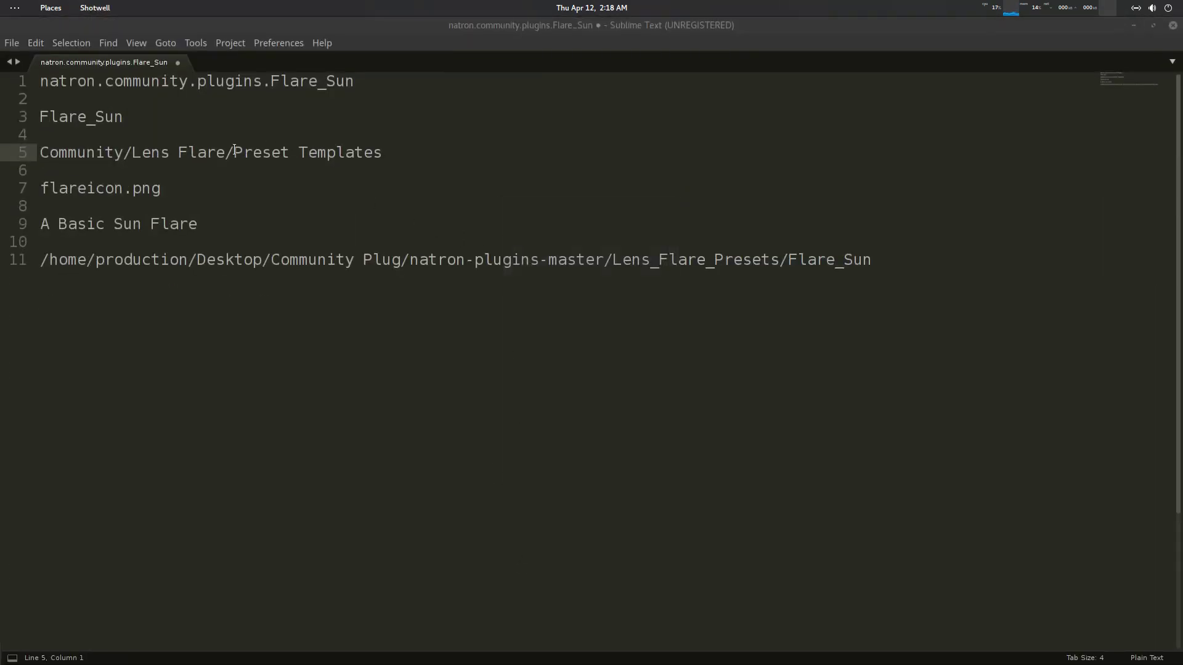
pyautogui.moveTo(234, 152); pyautogui.dragTo(407, 157)
pyautogui.write('L')
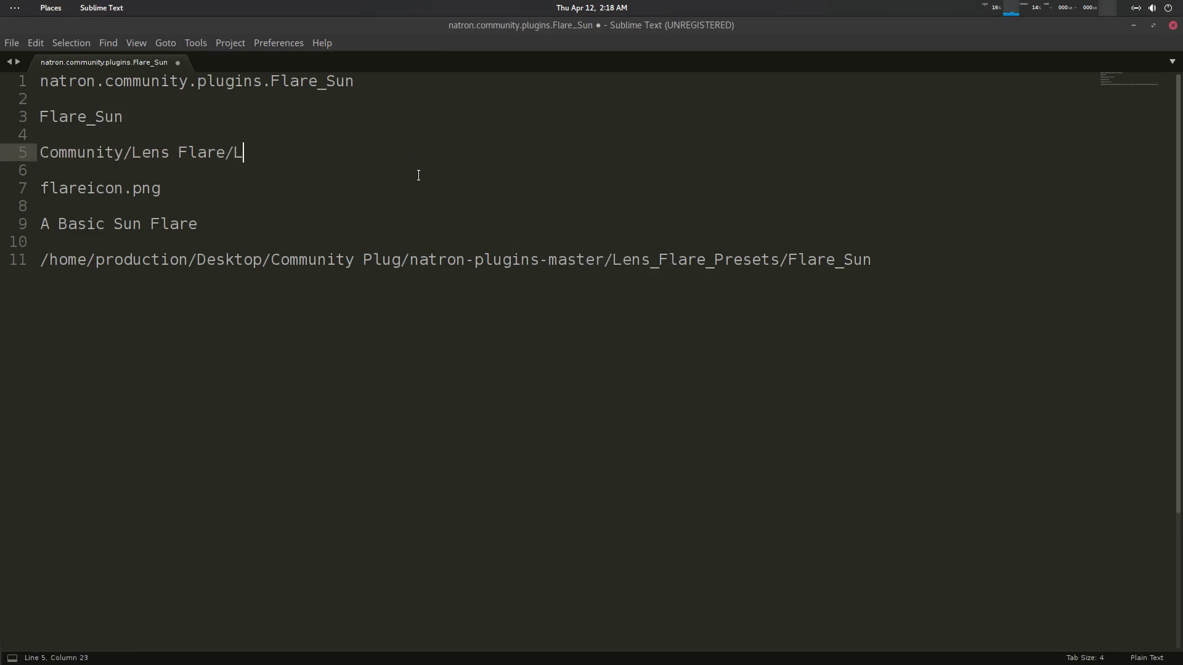
pyautogui.write('ite Presets')
# Copy Community/Lens Flare/Lite Presets from line 5 of the Sublime Text notes into the grouping of Natron's export dialog.
pyautogui.moveTo(364, 154); pyautogui.dragTo(38, 153)
pyautogui.hotkey('ctrl', 'c')
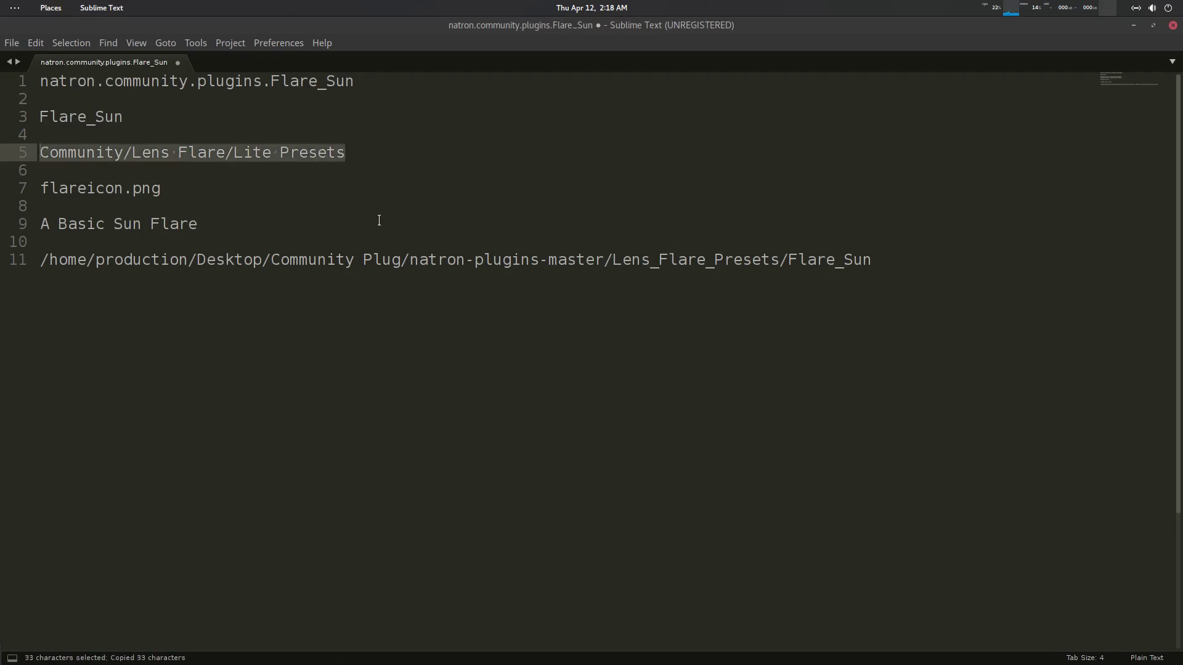
pyautogui.hotkey('alt', 'Tab')
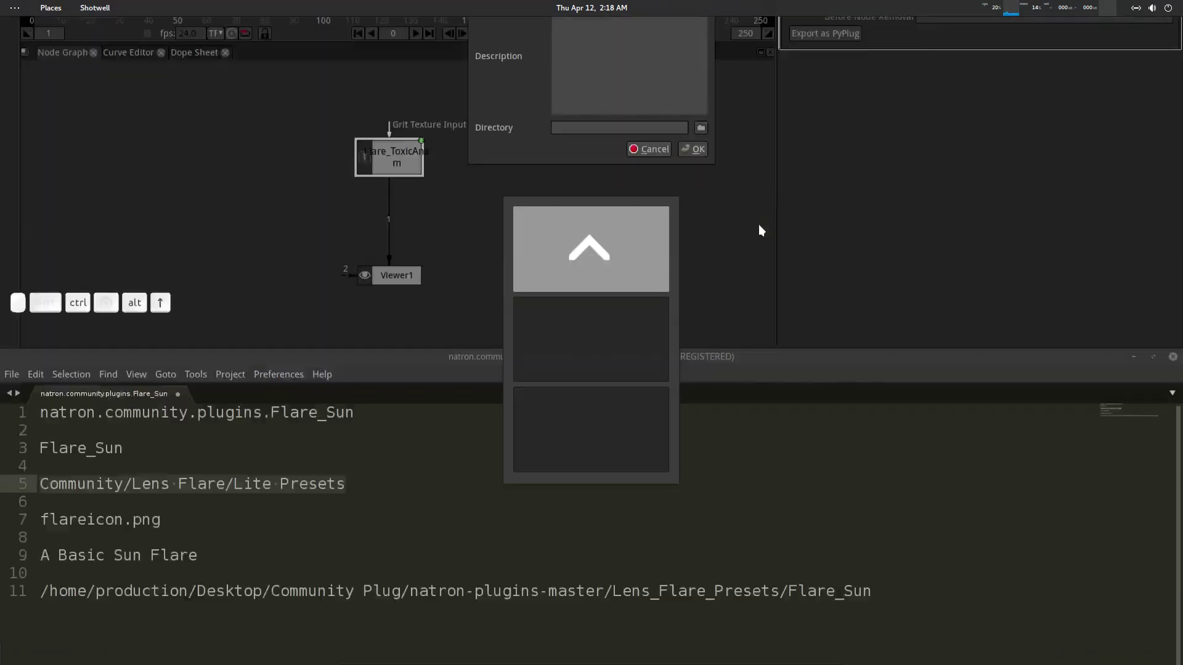
pyautogui.click(622, 266)
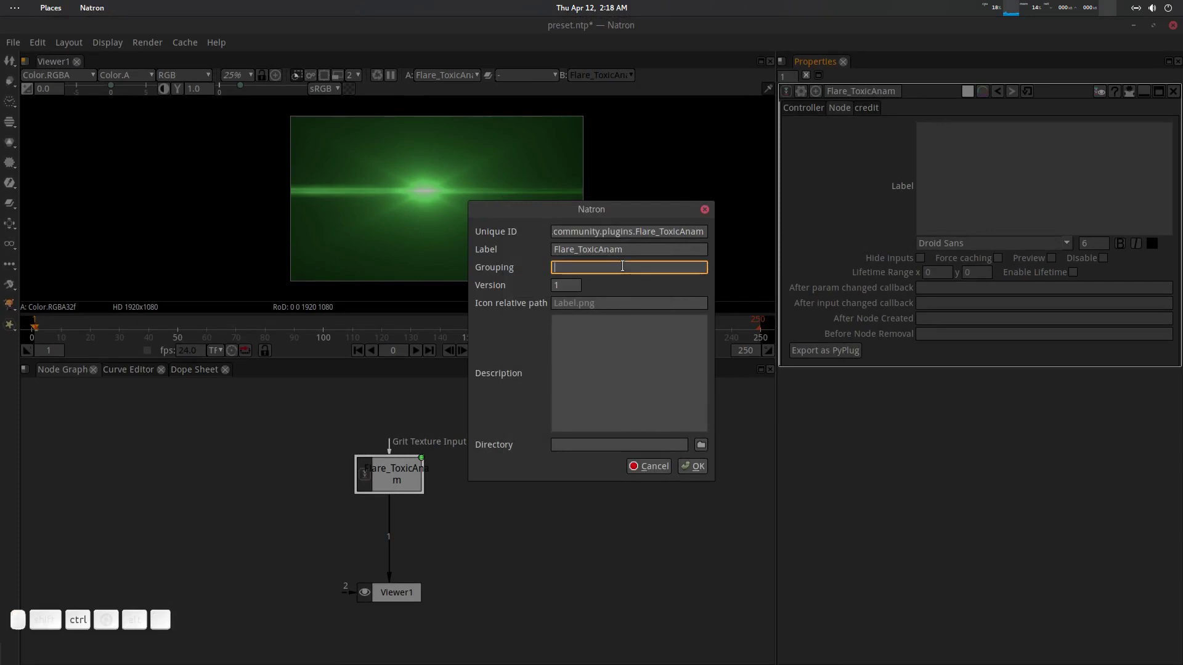
pyautogui.hotkey('ctrl', 'v')
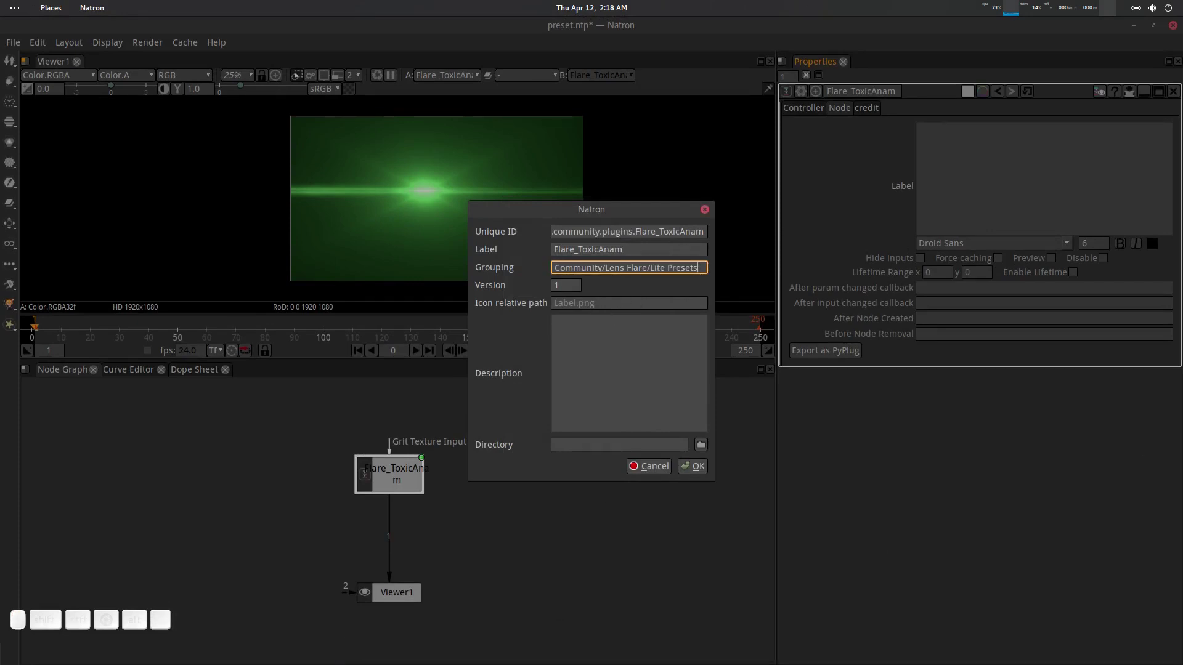
pyautogui.click(684, 266)
pyautogui.click(699, 263)
pyautogui.click(578, 287)
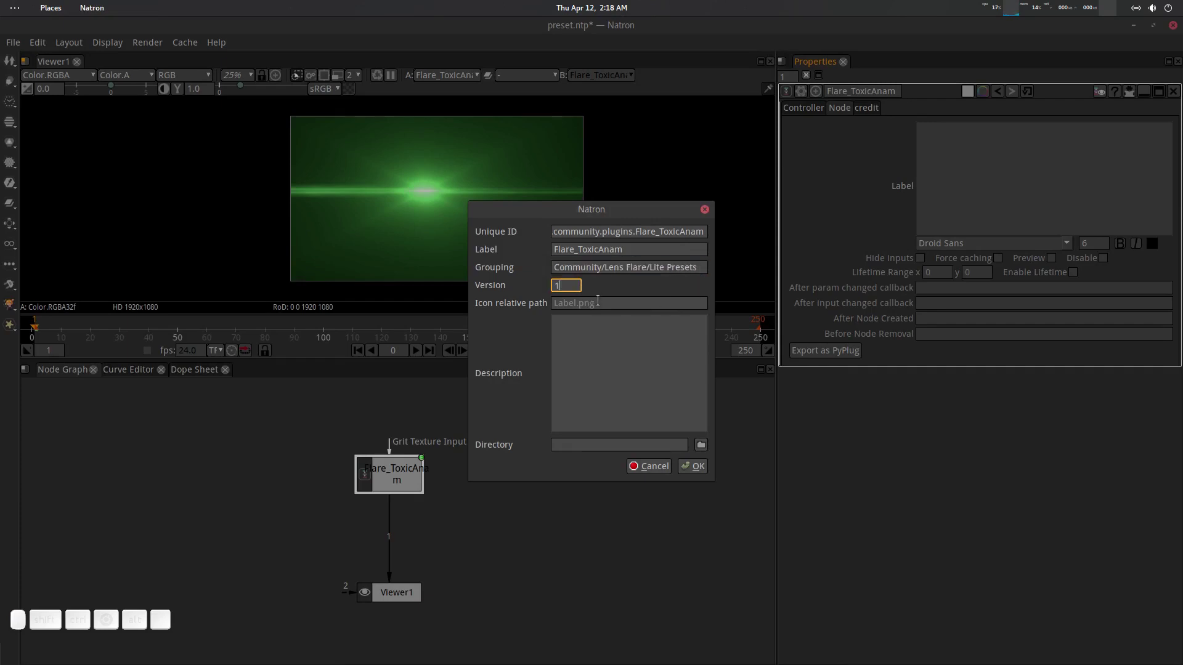
# Copy flareicon.png from the Sublime Text notes into the PyPlug's icon relative path in Natron and enter the description Bla Bla.
pyautogui.click(579, 305)
pyautogui.hotkey('ctrl', 'alt', 'Up')
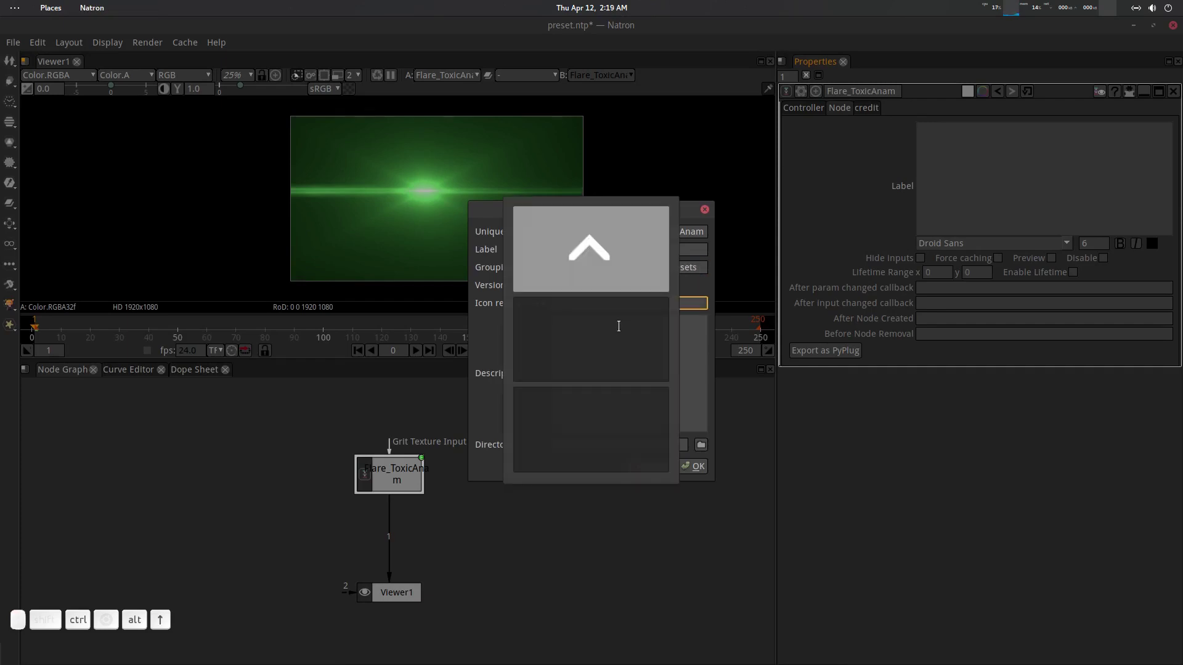
pyautogui.hotkey('ctrl', 'alt', 'Down')
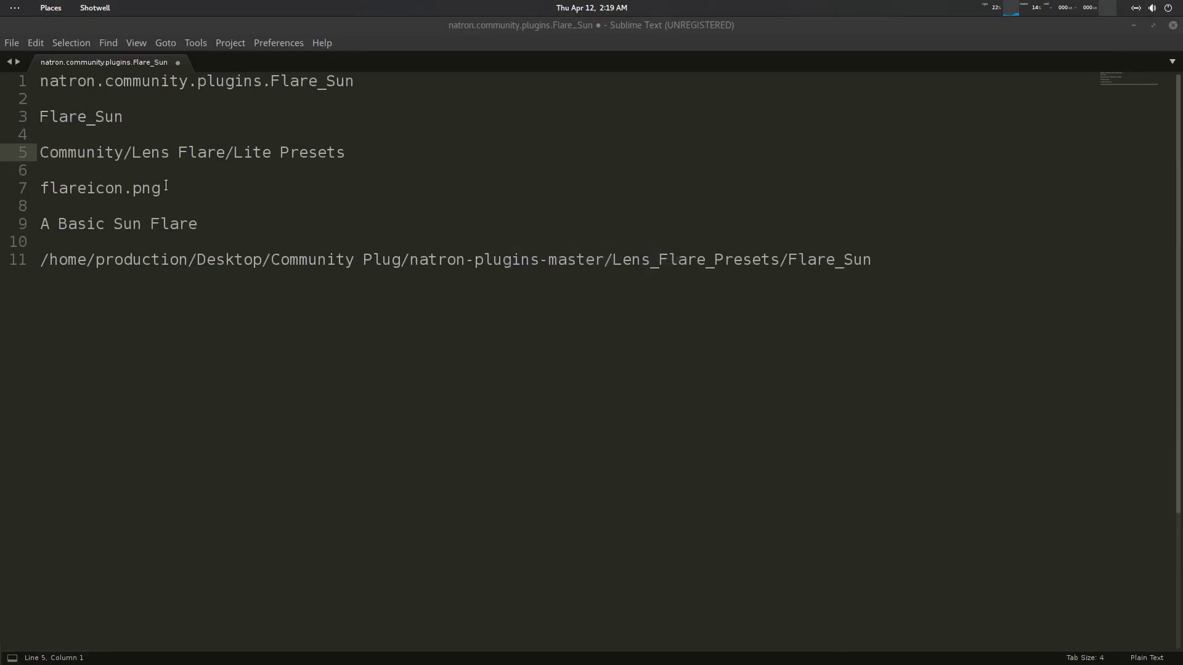
pyautogui.moveTo(166, 186); pyautogui.dragTo(41, 199)
pyautogui.hotkey('ctrl', 'c')
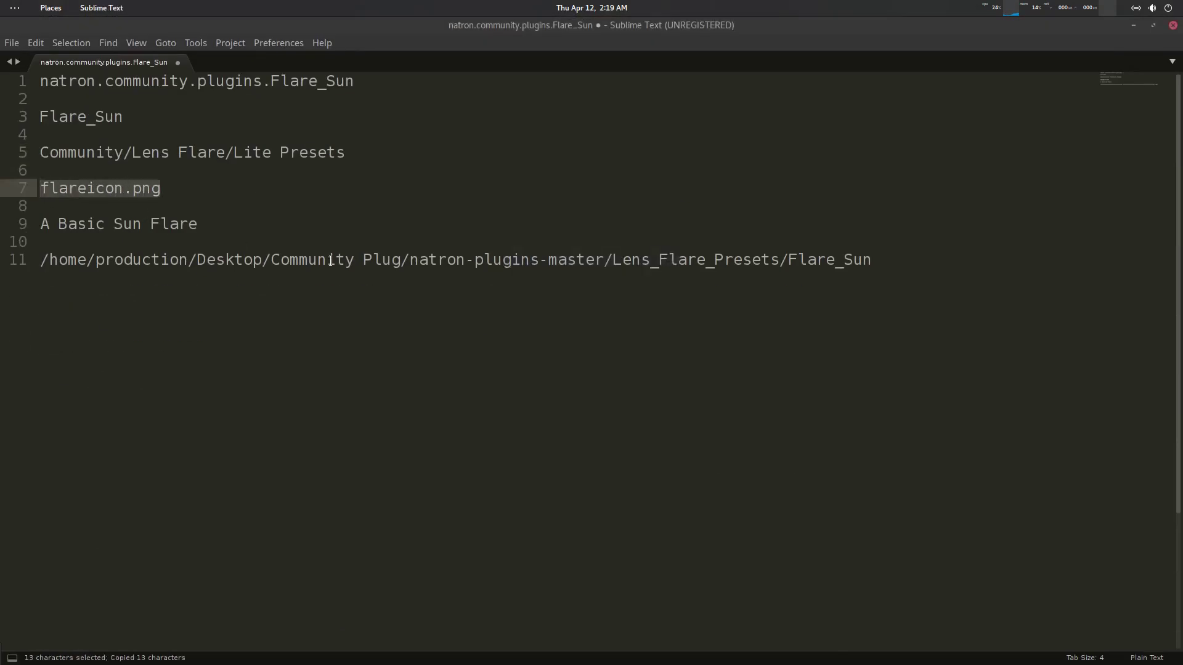
pyautogui.hotkey('ctrl', 'alt', 'Down')
pyautogui.hotkey('ctrl', 'alt', 'Up')
pyautogui.hotkey('ctrl', 'alt', 'Up')
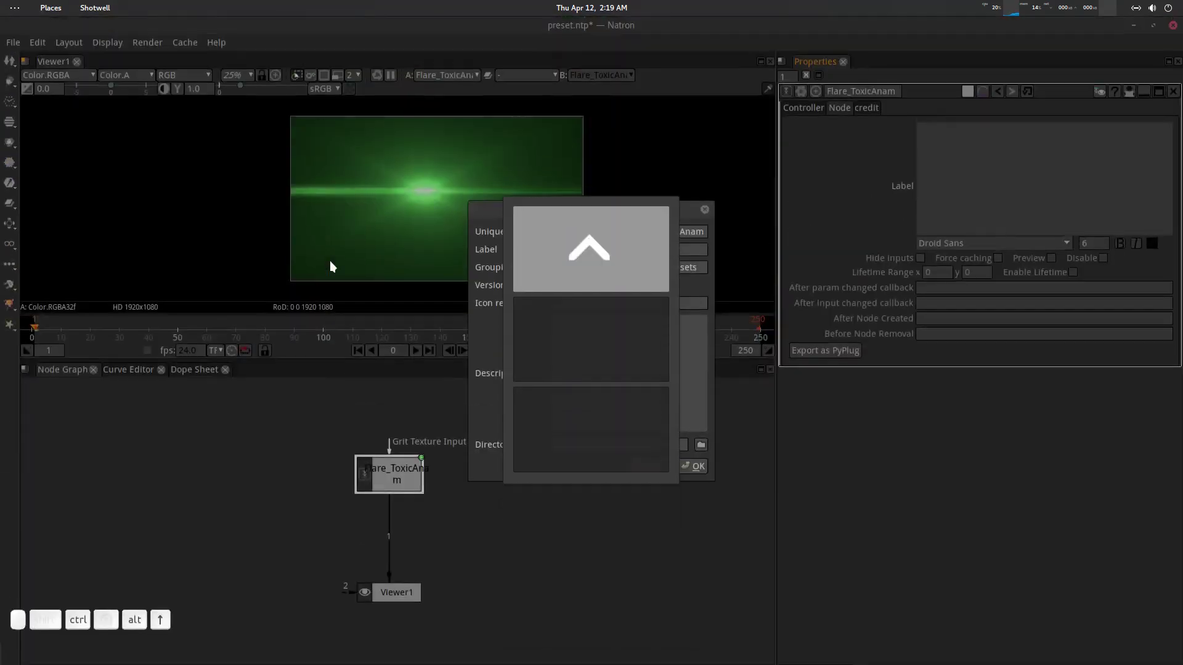
pyautogui.click(619, 300)
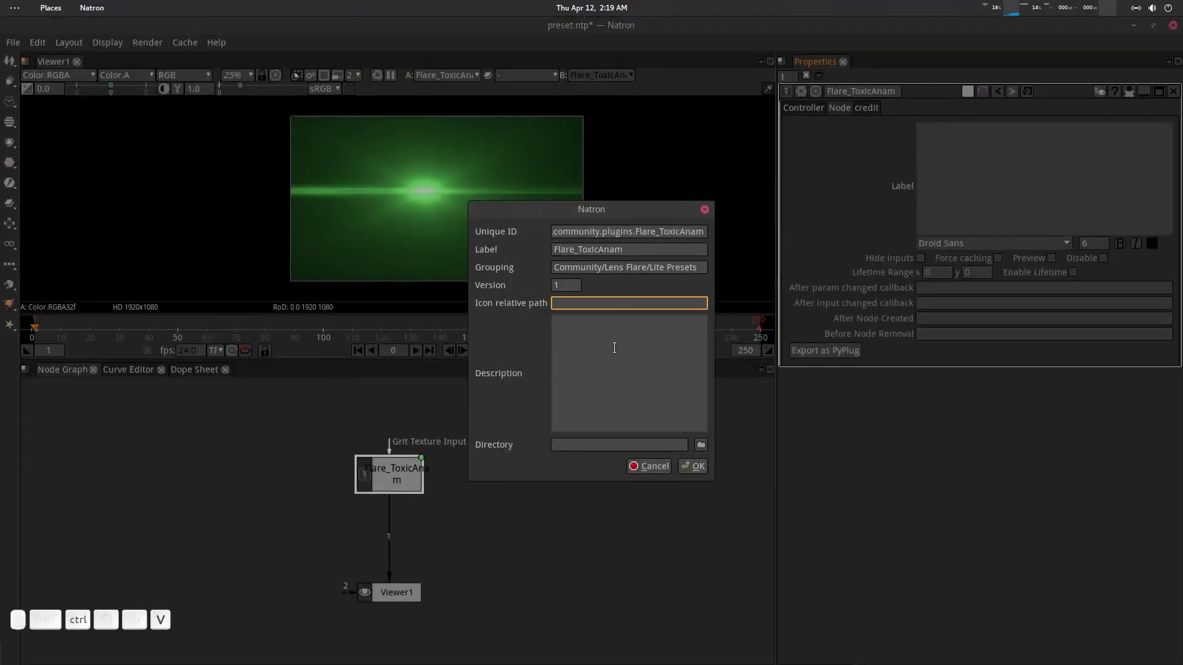
pyautogui.hotkey('ctrl', 'v')
pyautogui.click(619, 345)
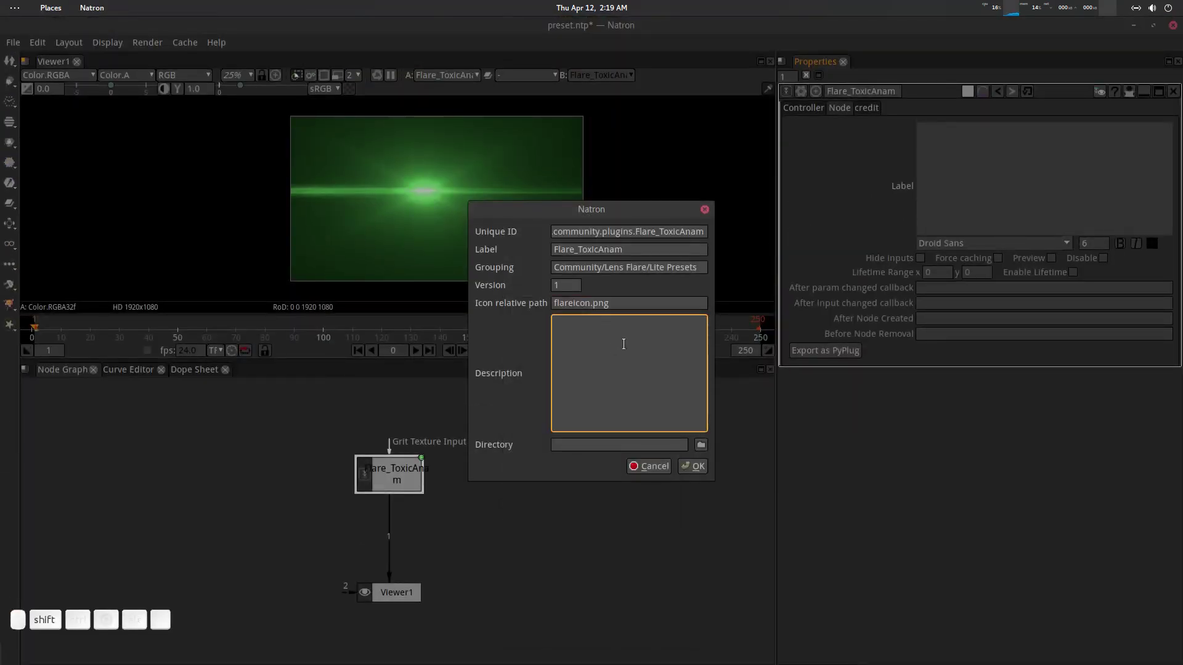
pyautogui.write('Bla Bla')
# Open the desktop's preset folder in Files, copy its path /home/production/Desktop/preset, and return to the maximized Natron window.
pyautogui.moveTo(633, 25); pyautogui.dragTo(636, 98)
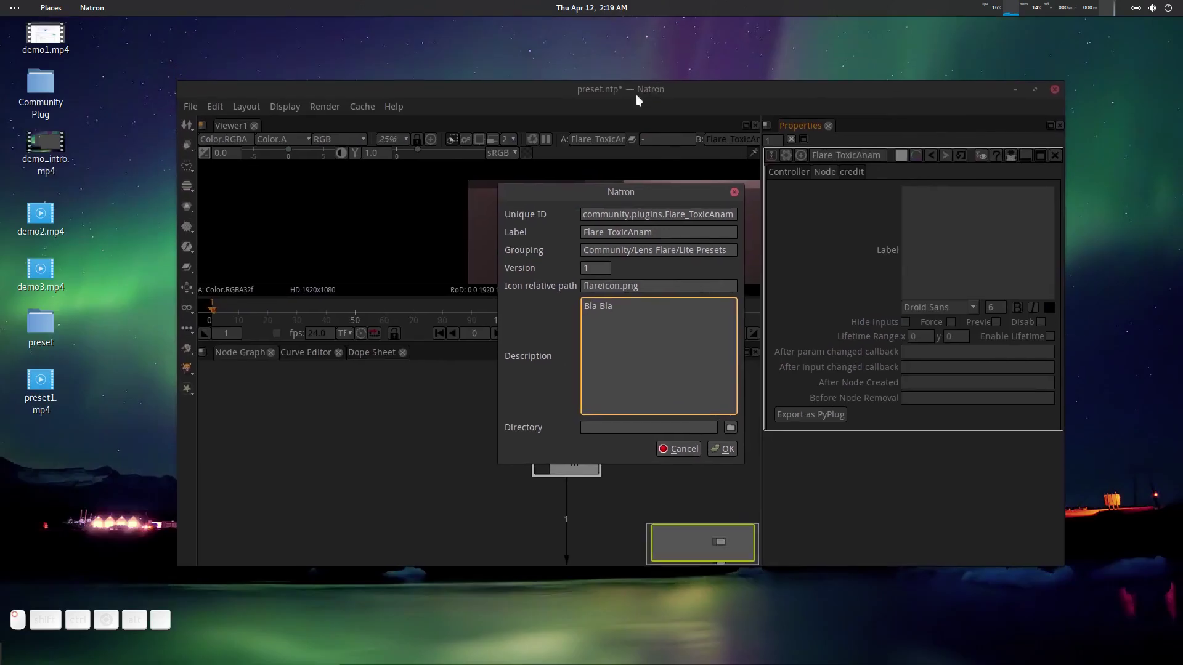
pyautogui.doubleClick(41, 323)
pyautogui.click(546, 49)
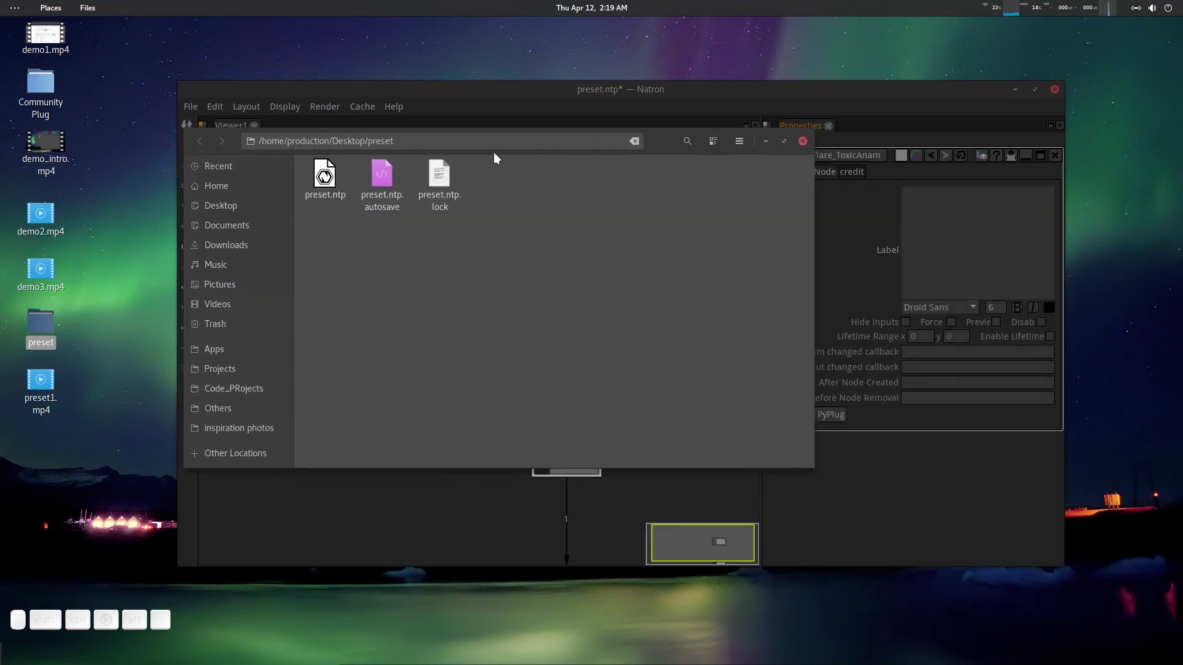
pyautogui.tripleClick(377, 140)
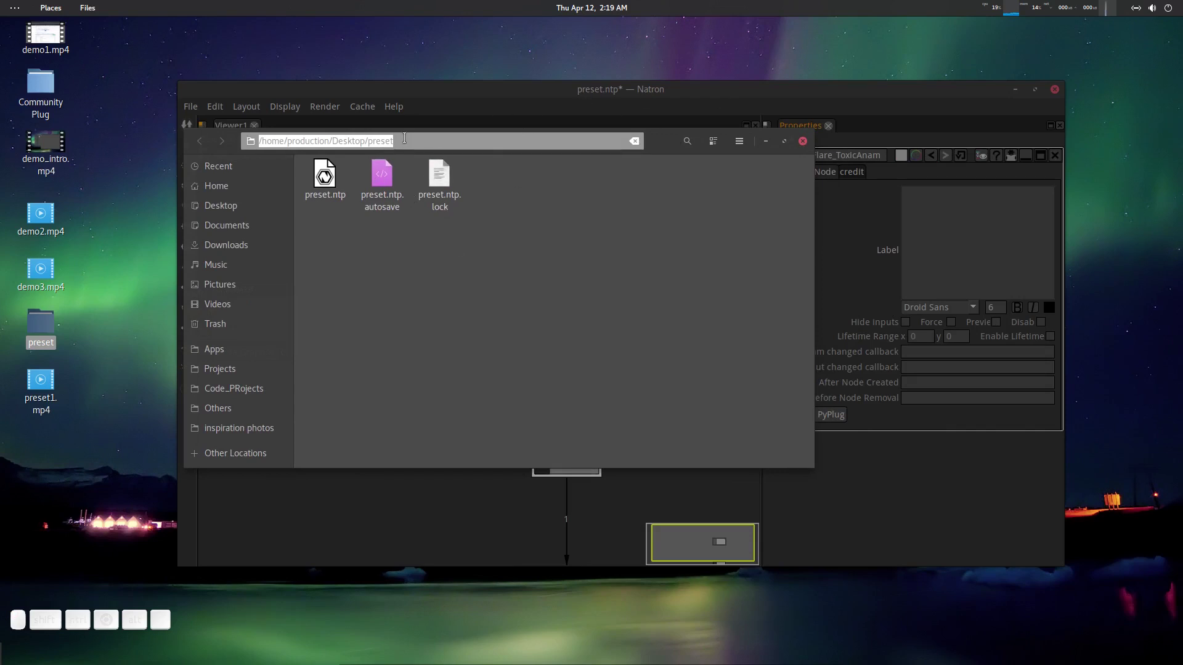
pyautogui.hotkey('ctrl', 'c')
pyautogui.click(764, 141)
pyautogui.doubleClick(712, 95)
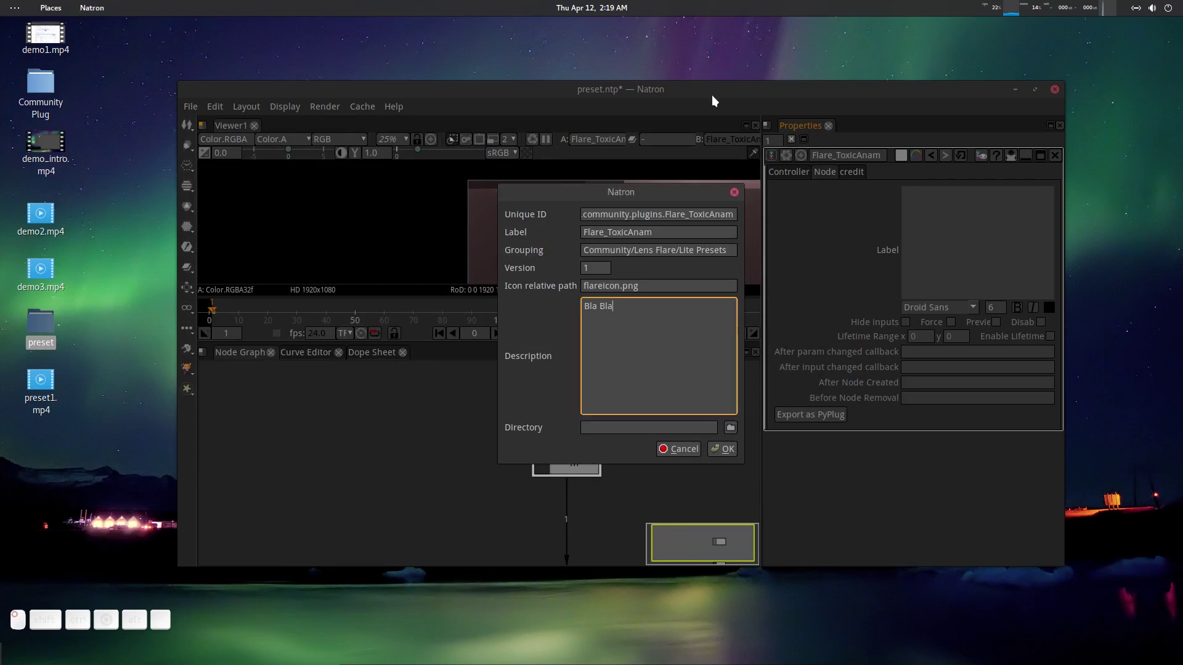
# Set the export directory to /home/production/Desktop/preset/ and export the PyPlug, declining to add the directory to the plug-in search path.
pyautogui.click(700, 444)
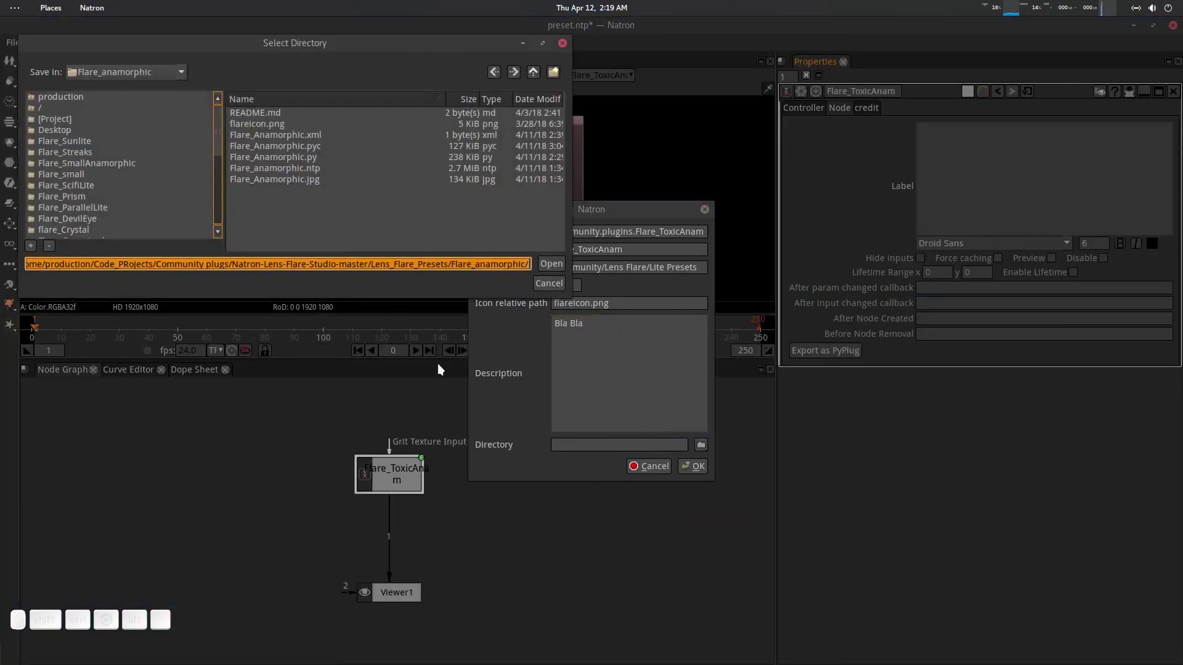
pyautogui.hotkey('ctrl', 'v')
pyautogui.press('Return')
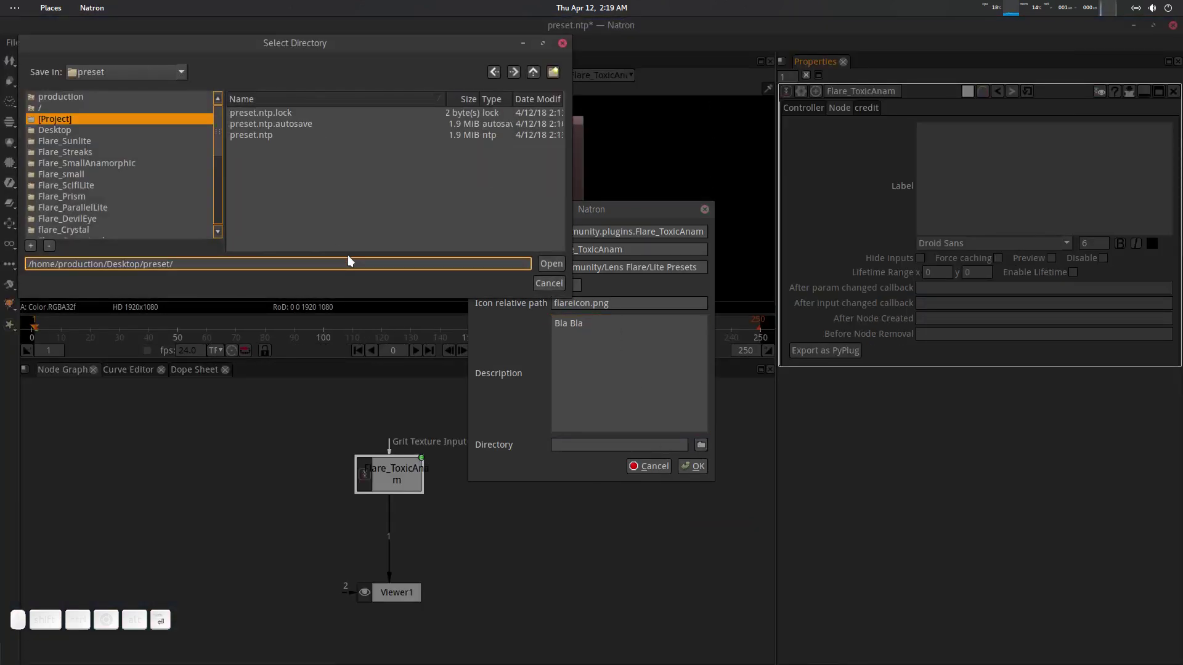
pyautogui.click(554, 264)
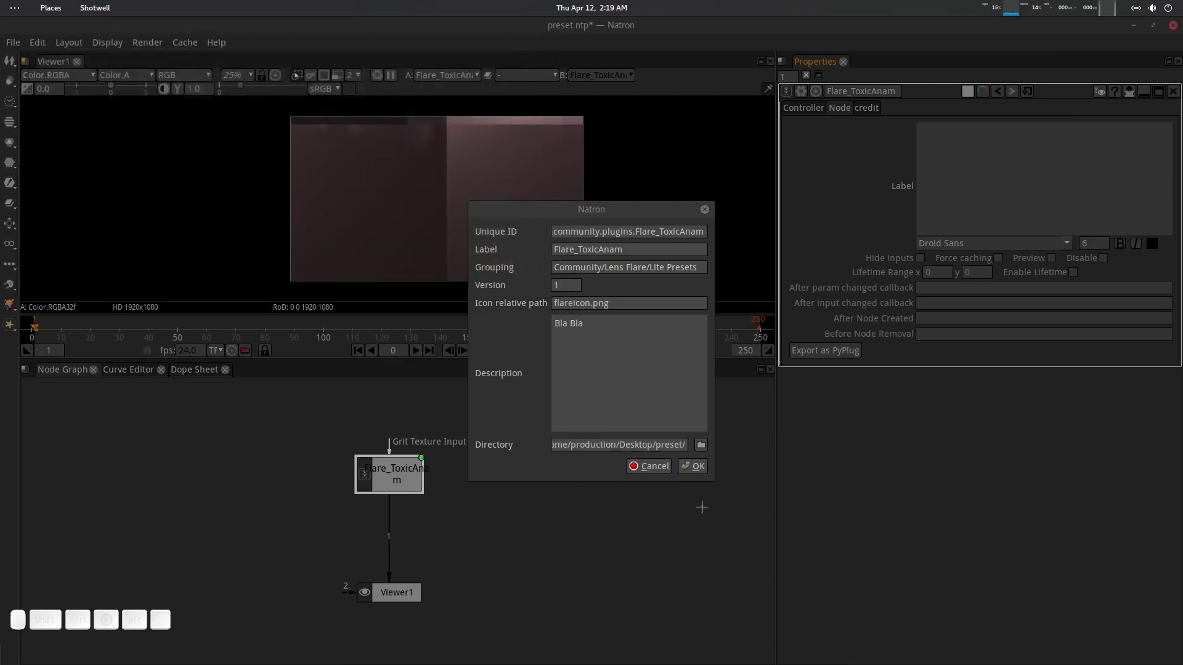
pyautogui.click(692, 466)
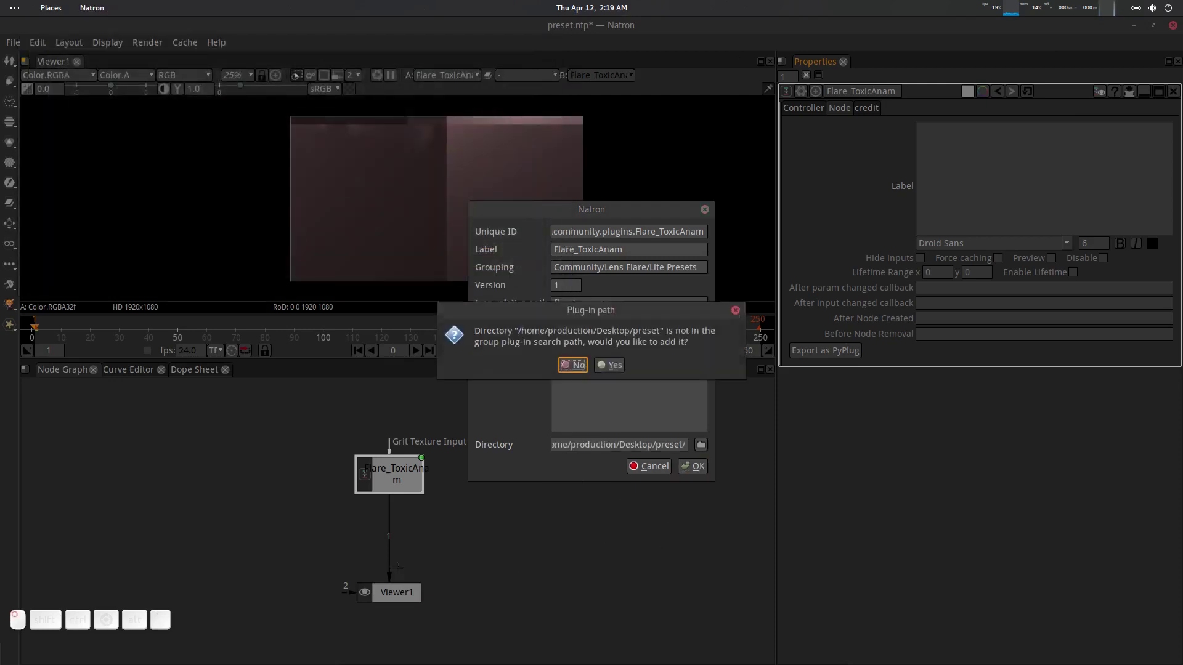
pyautogui.click(574, 365)
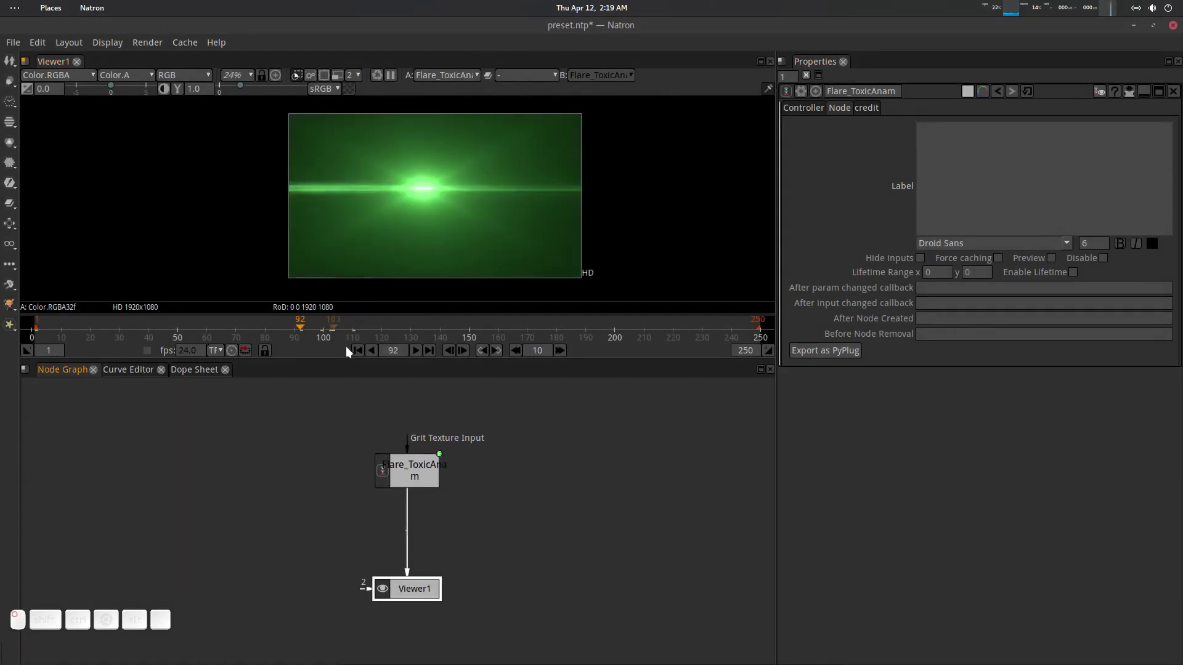
# Save the preset.ntp project and close Natron.
pyautogui.click(459, 450)
pyautogui.click(486, 444)
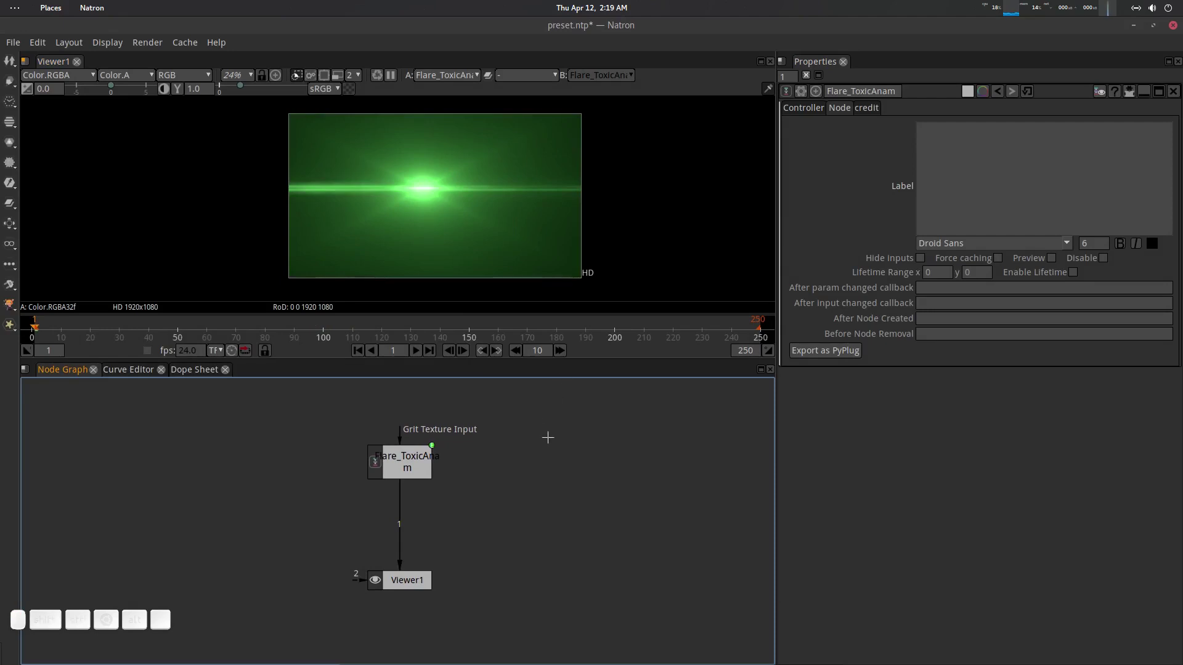
pyautogui.moveTo(554, 455); pyautogui.dragTo(548, 446)
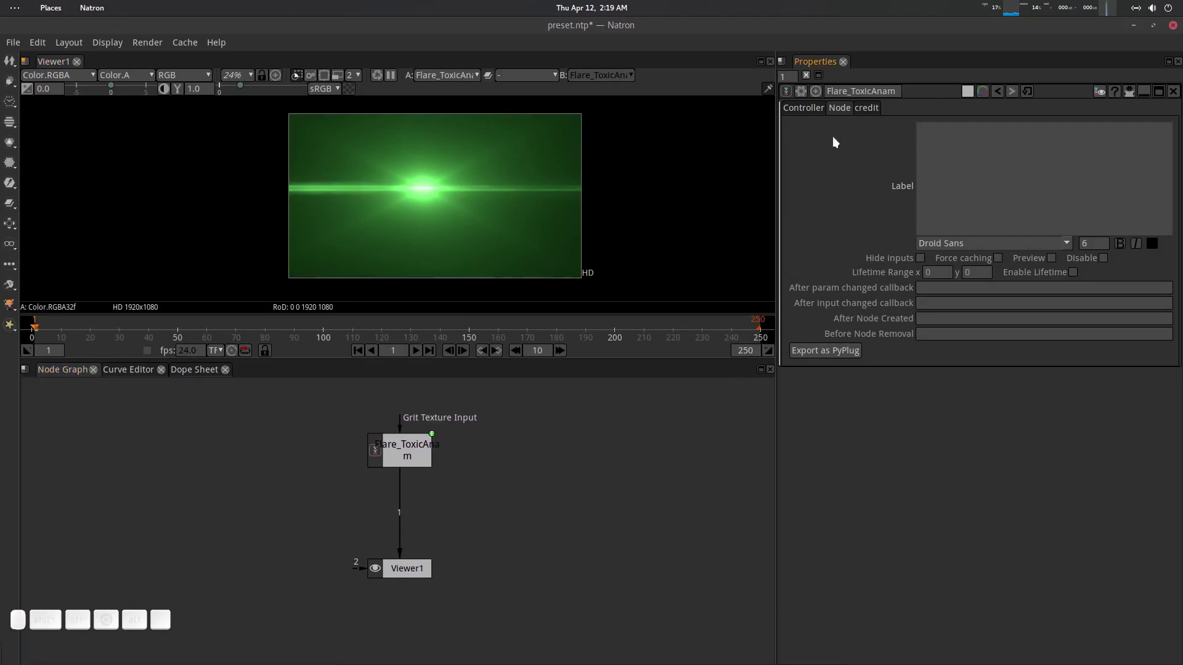
pyautogui.moveTo(587, 424); pyautogui.dragTo(577, 440)
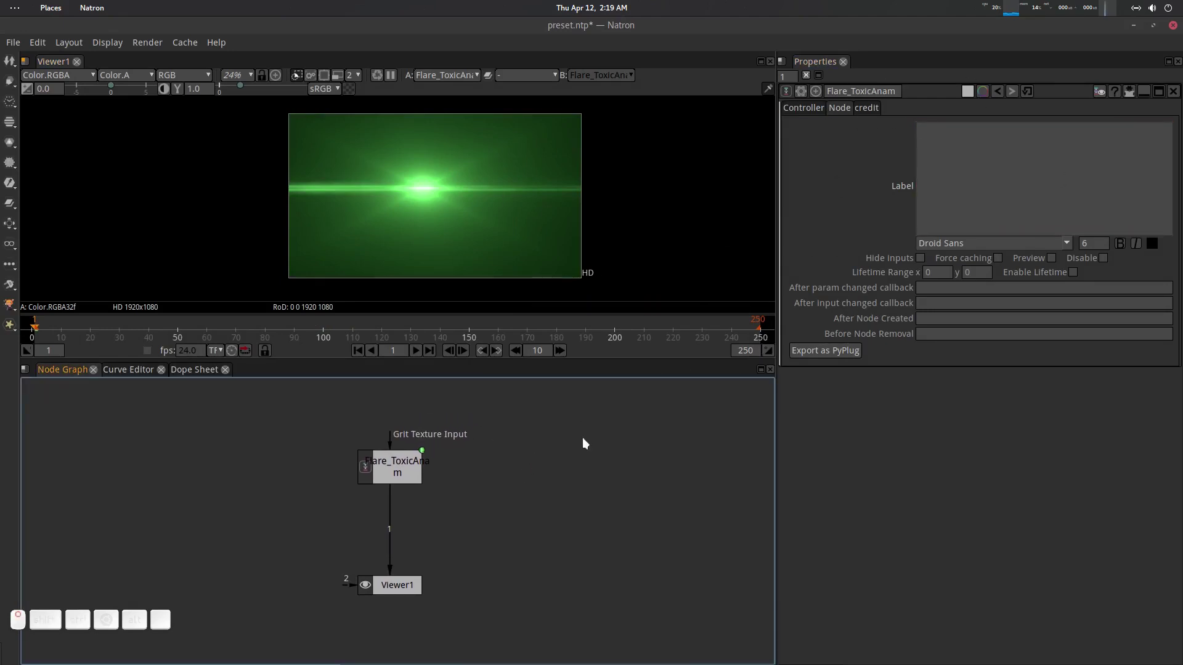
pyautogui.hotkey('ctrl', 's')
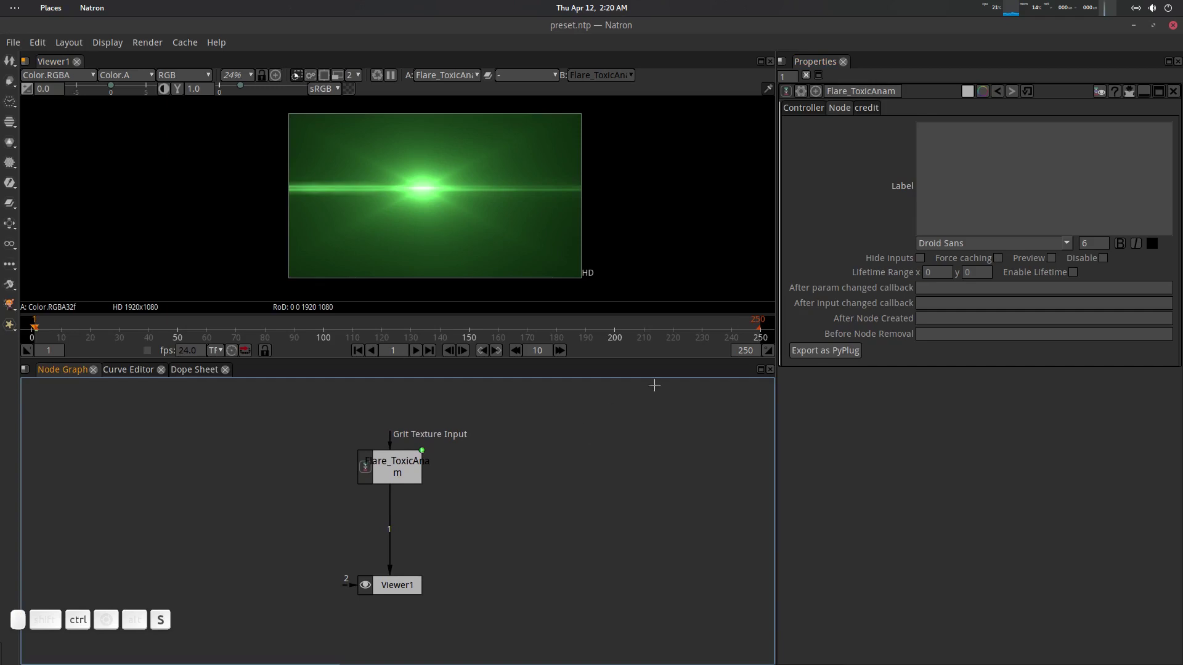
pyautogui.click(1173, 25)
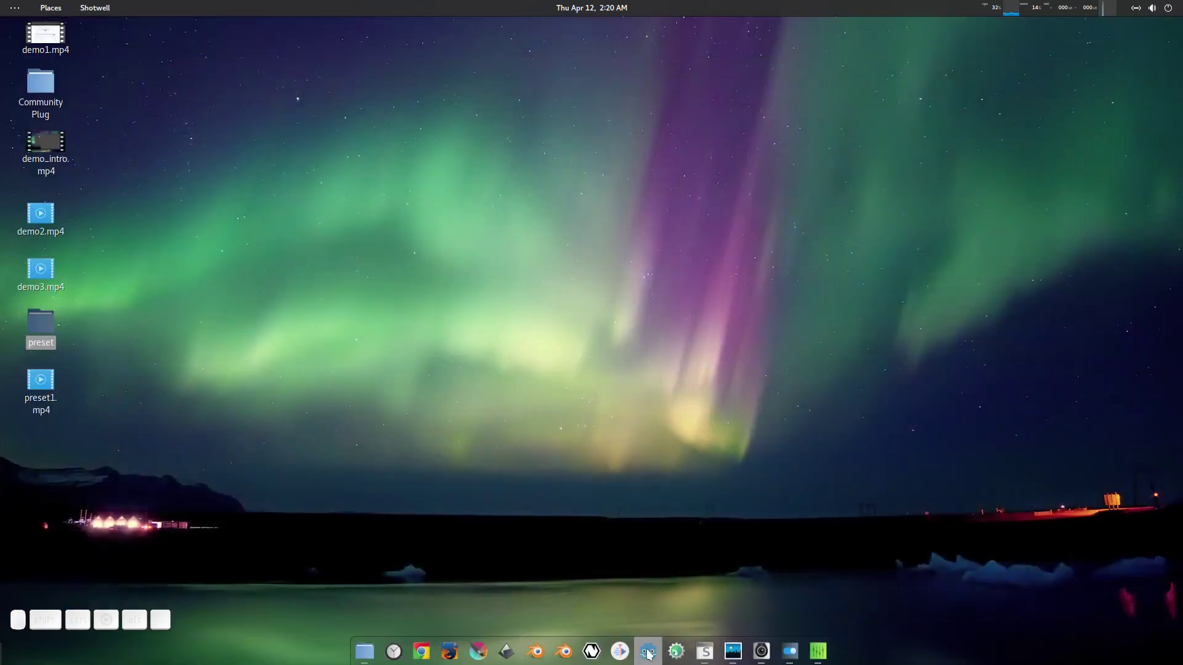
# Switch to Files, open the desktop's preset folder and reposition its window to show the exported files.
pyautogui.doubleClick(40, 323)
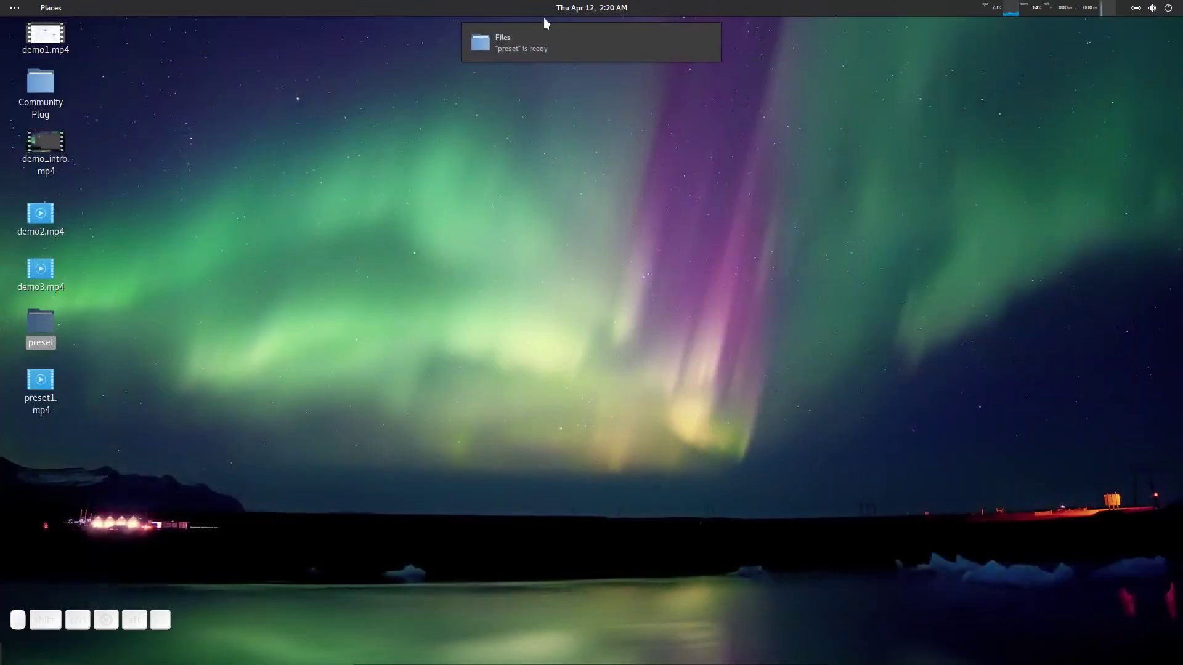
pyautogui.click(558, 43)
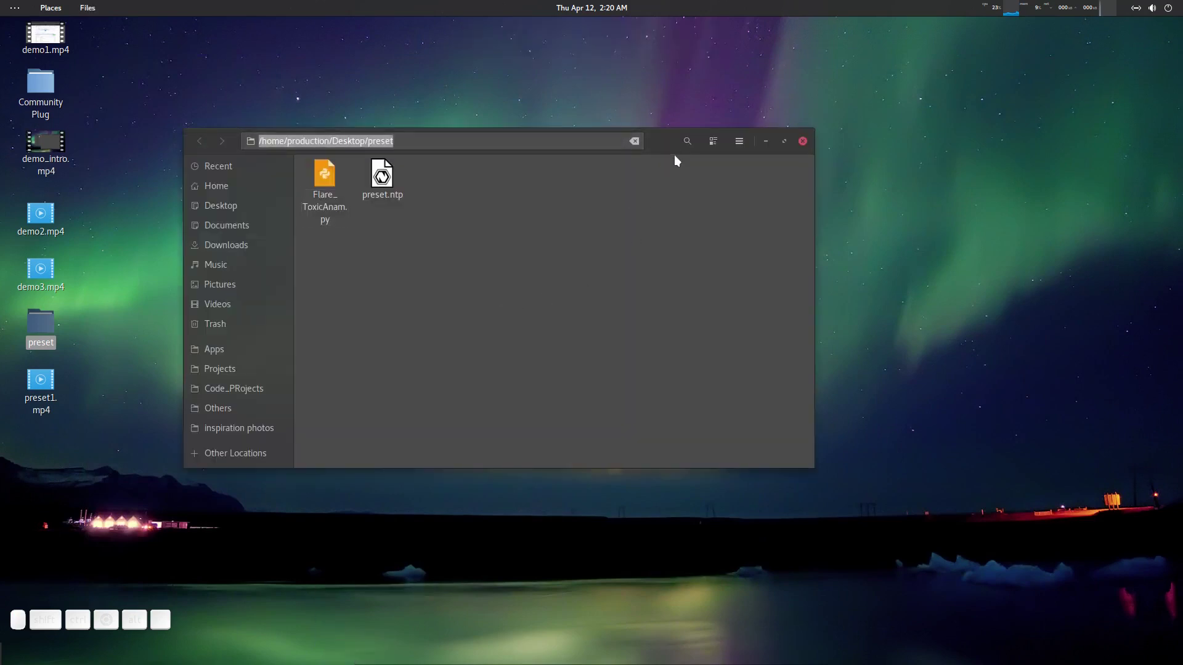
pyautogui.click(512, 146)
pyautogui.press('Escape')
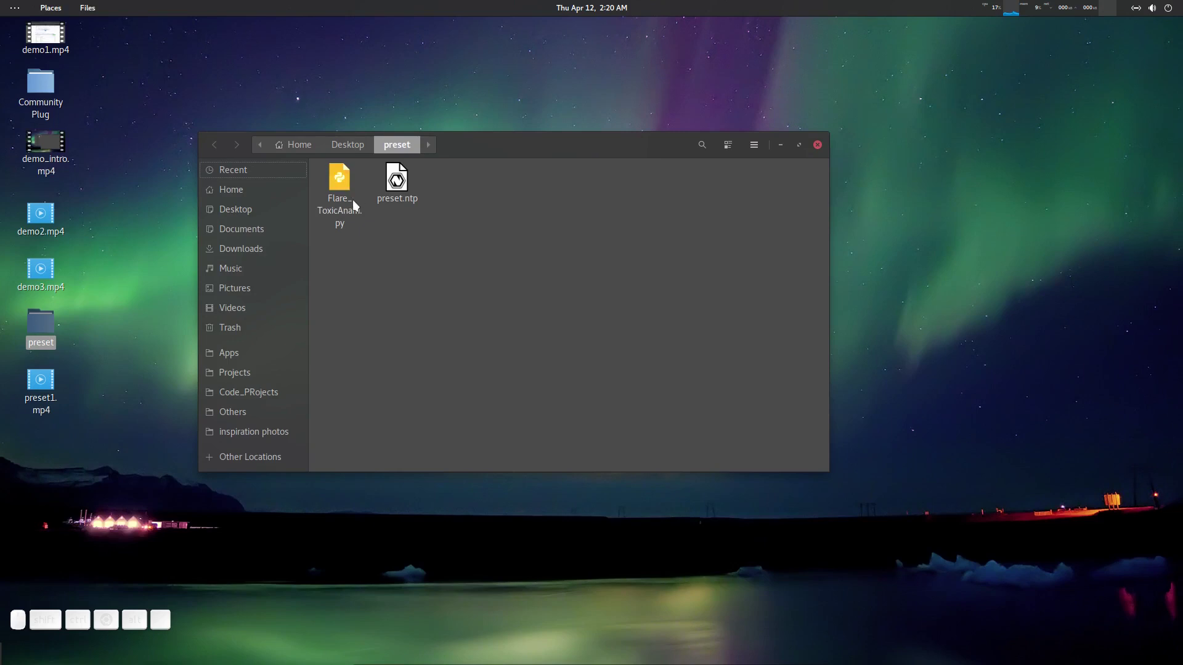
pyautogui.moveTo(482, 153); pyautogui.dragTo(537, 151)
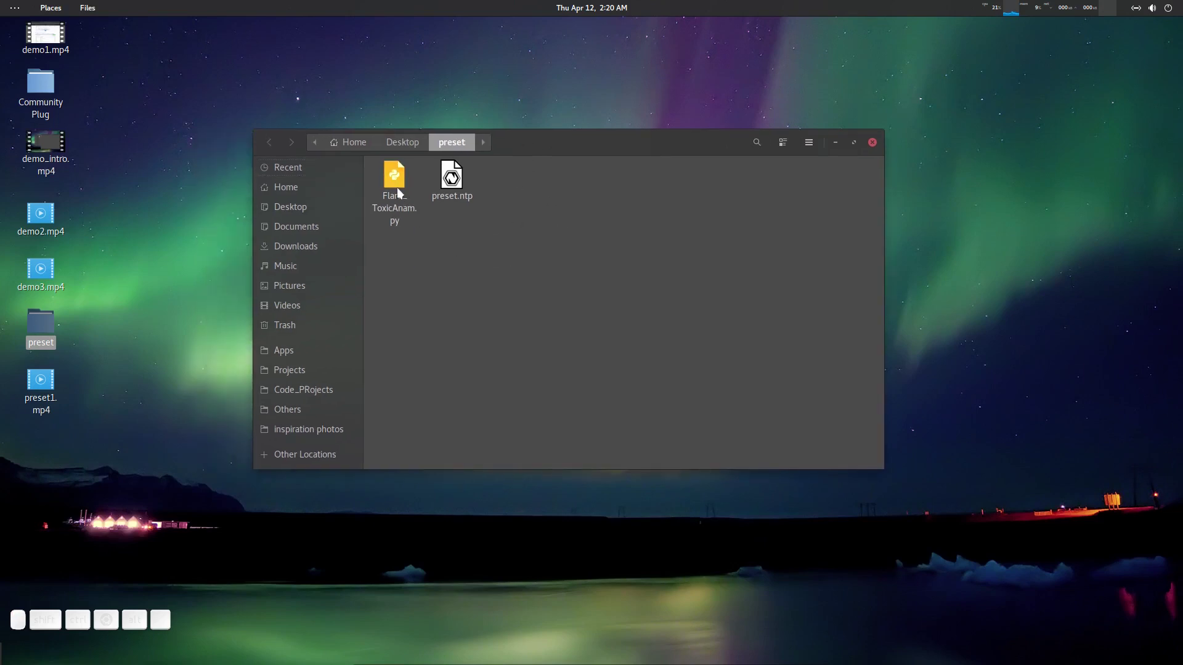
pyautogui.moveTo(549, 146); pyautogui.dragTo(536, 150)
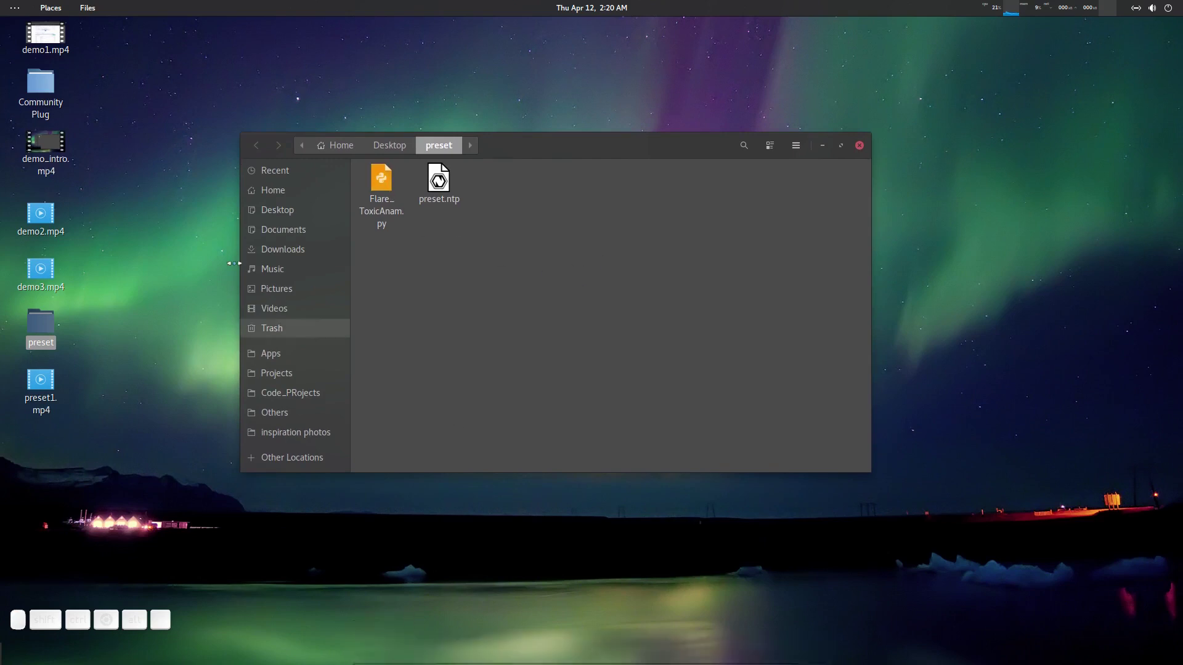
# Open instructions For Preset Makers.txt from Community Plug/natron-plugins-master/Lens_Flare_Presets in Sublime Text.
pyautogui.doubleClick(41, 92)
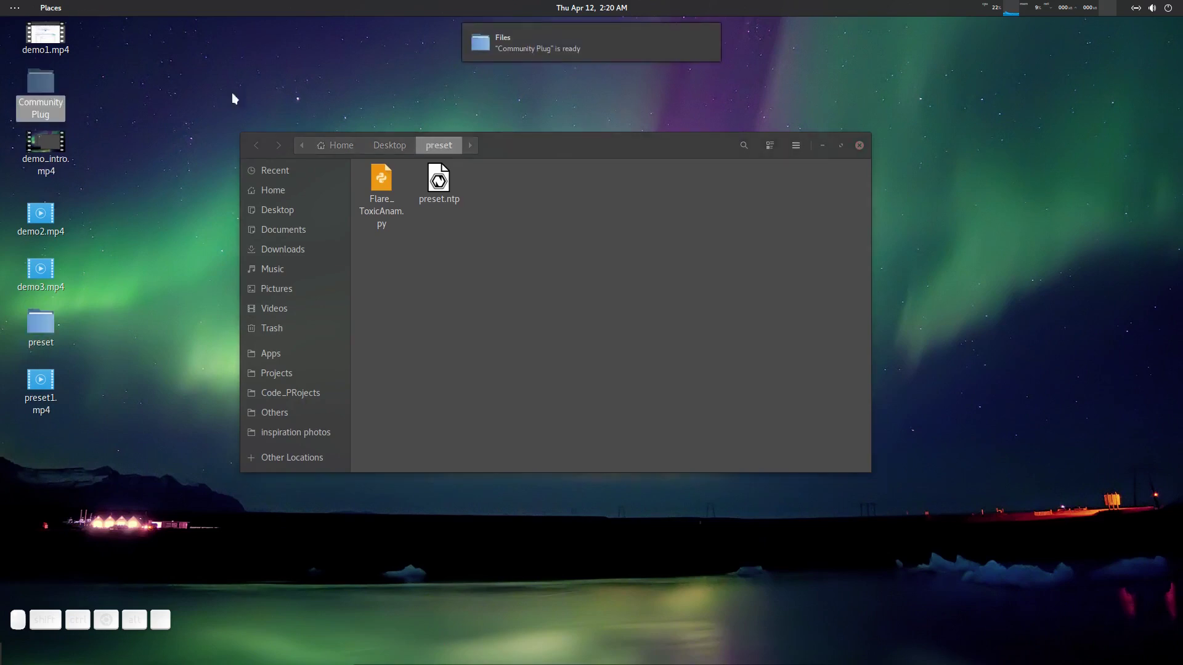
pyautogui.click(708, 40)
pyautogui.click(582, 213)
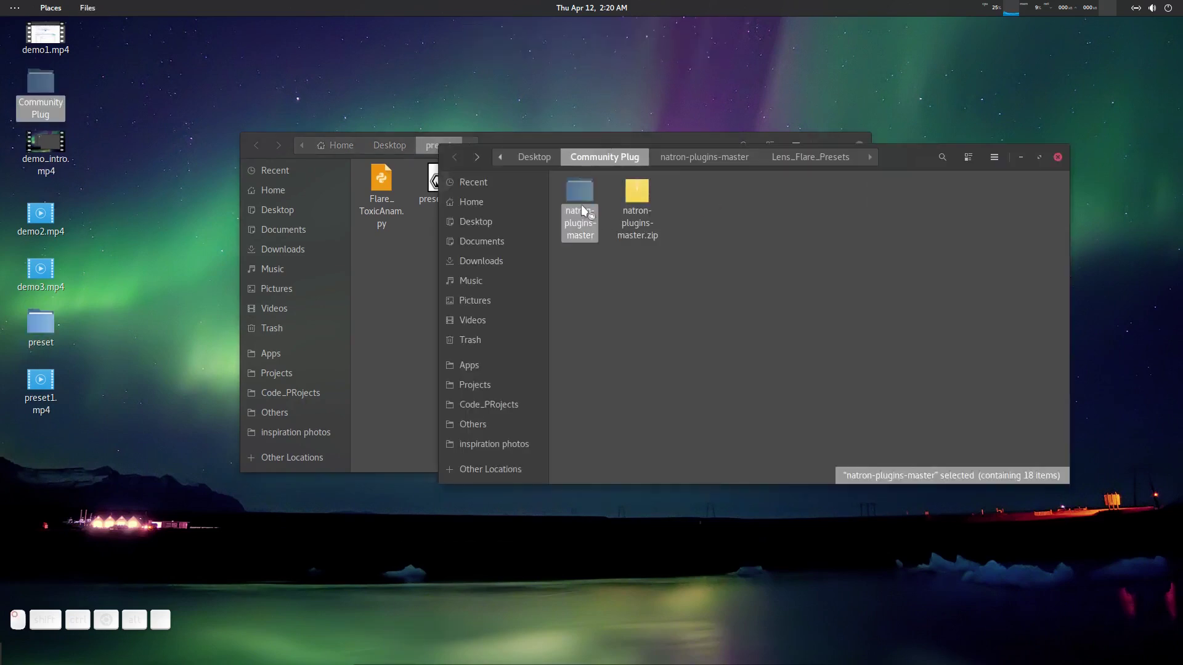
pyautogui.doubleClick(583, 212)
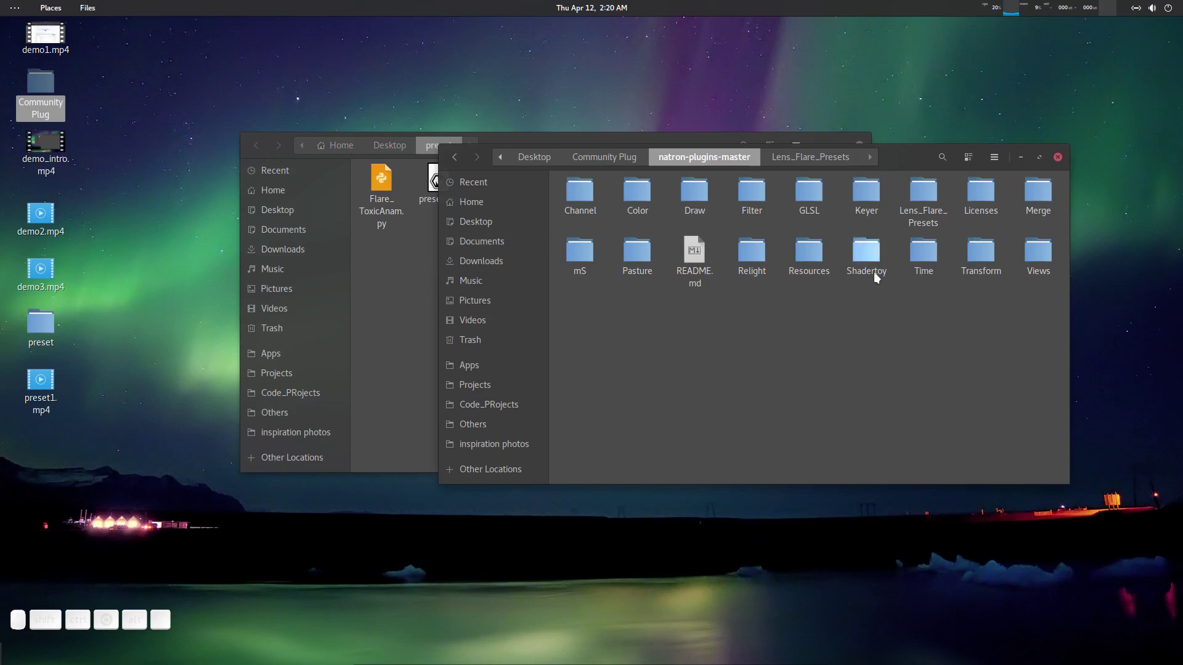
pyautogui.doubleClick(924, 195)
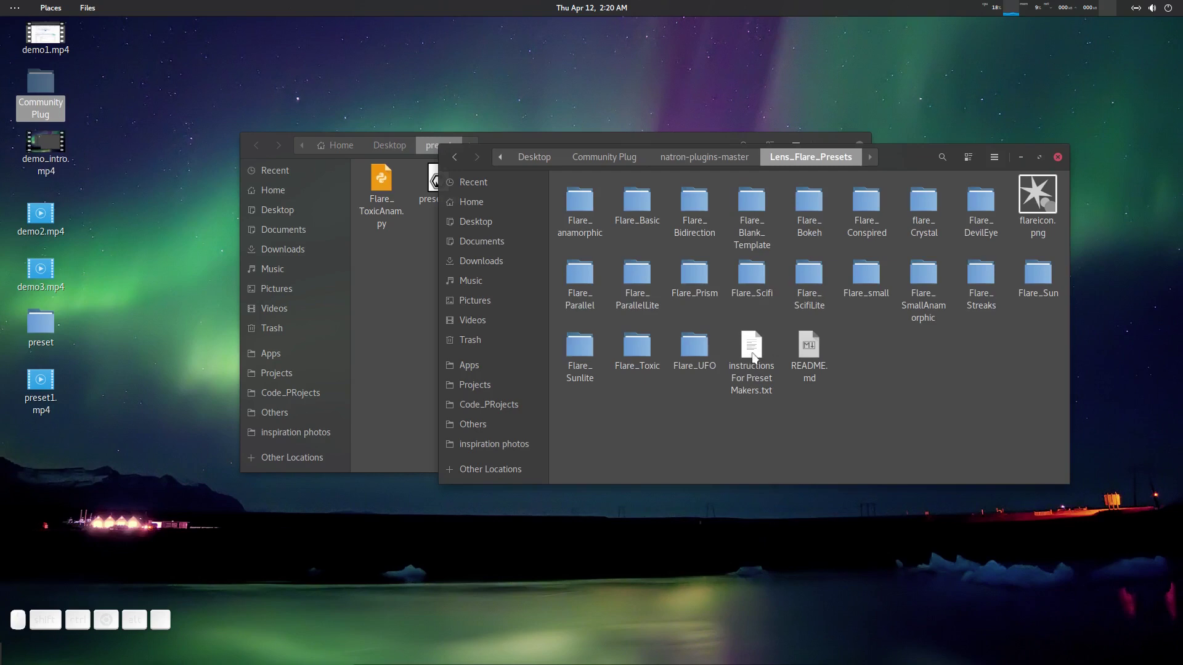
pyautogui.doubleClick(752, 354)
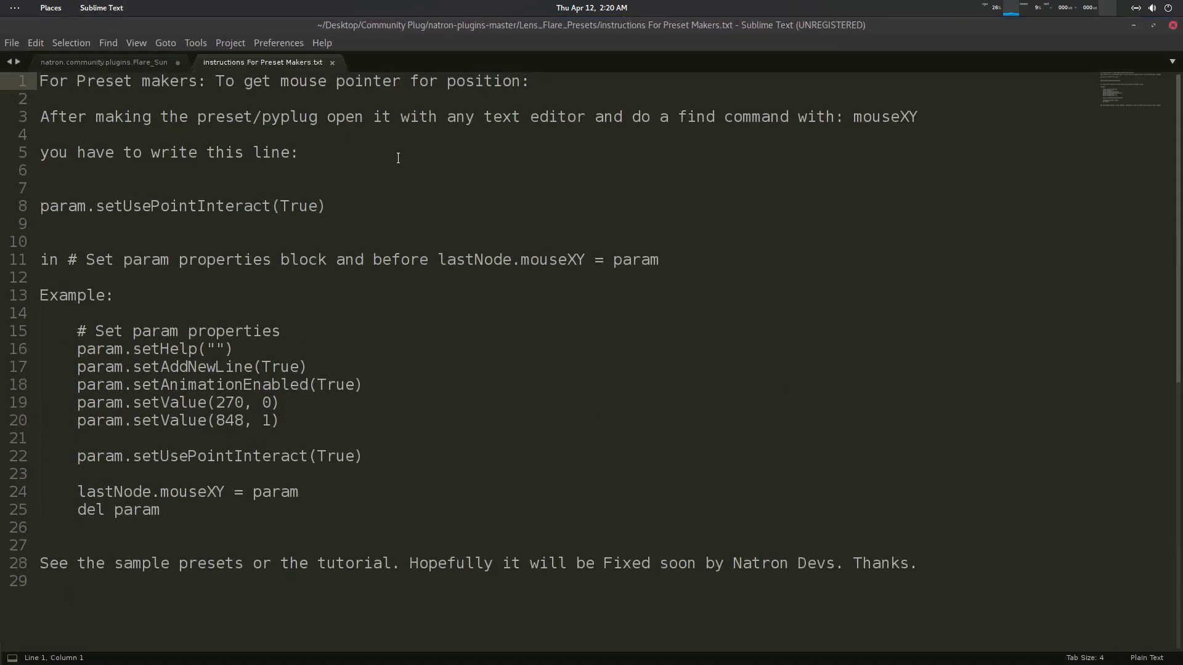
# Read through the preset makers' instructions and highlight param.setUsePointInteract(True) on line 8.
pyautogui.scroll(-3, 277, 296)
pyautogui.scroll(3, 285, 289)
pyautogui.moveTo(40, 206); pyautogui.dragTo(337, 207)
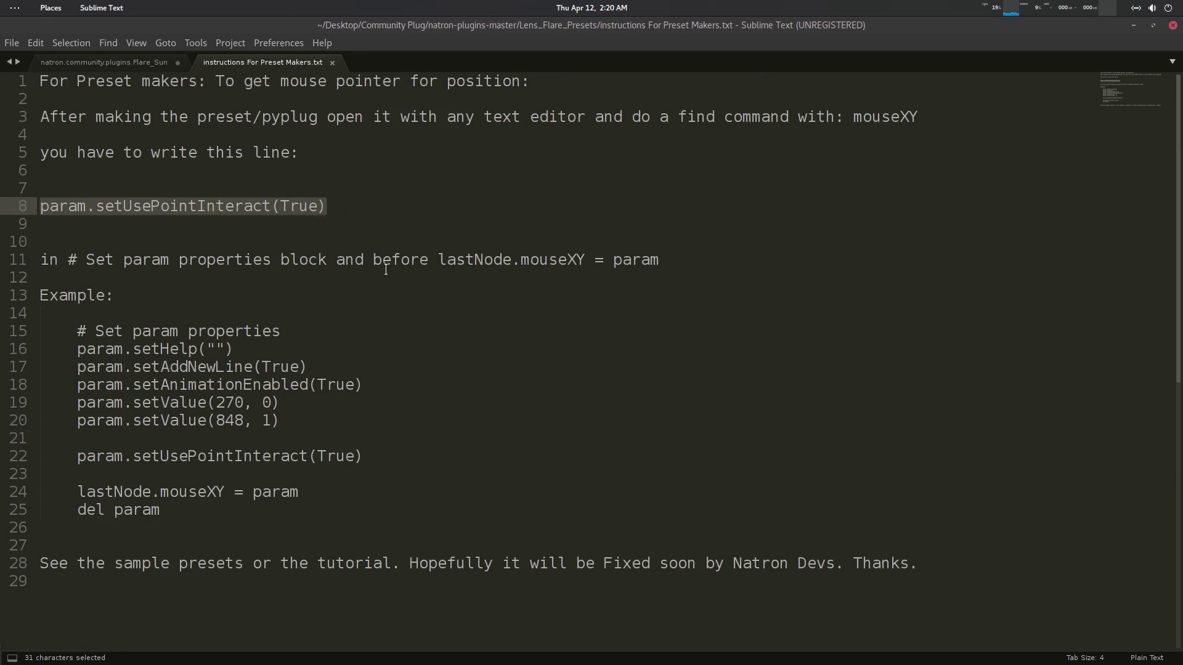
# Return to the preset folder in Files, open Flare_ToxicAnam.py in Sublime Text and maximize the editor window.
pyautogui.moveTo(478, 28); pyautogui.dragTo(570, 163)
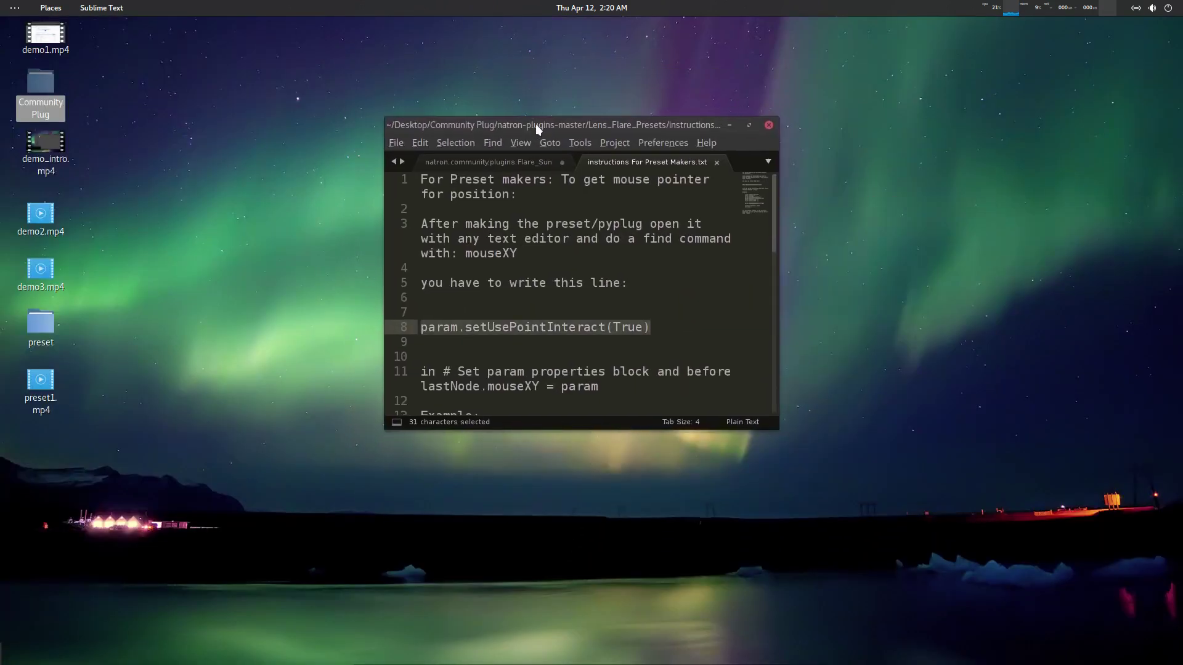
pyautogui.hotkey('alt', 'Tab')
pyautogui.click(360, 250)
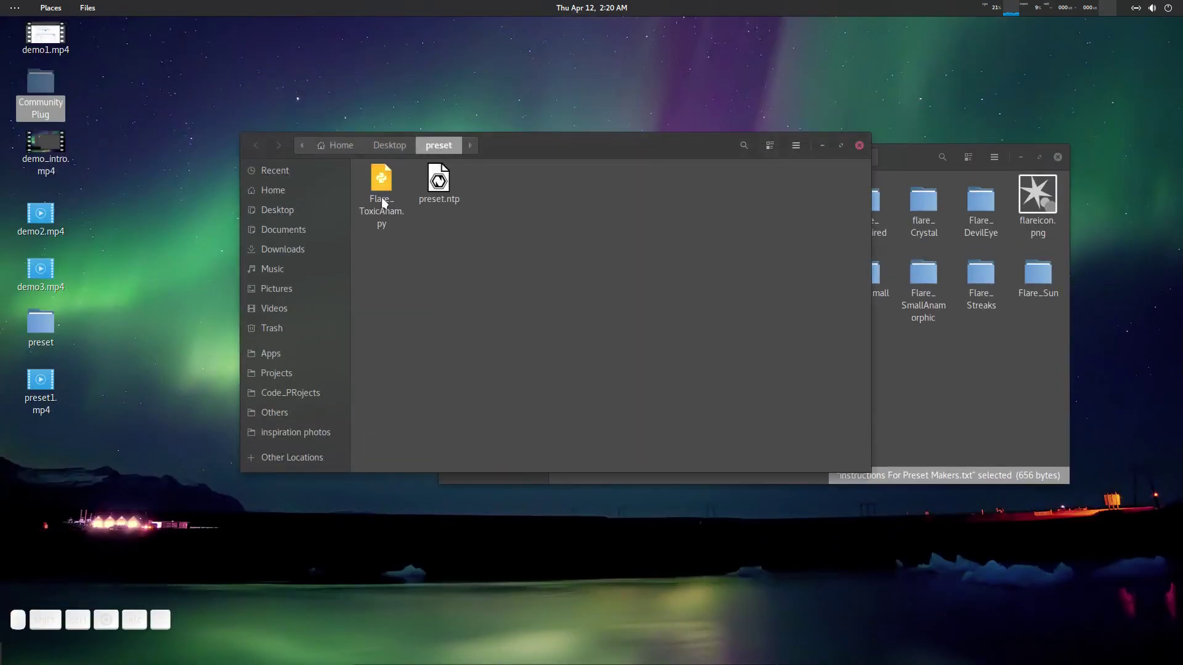
pyautogui.rightClick(382, 199)
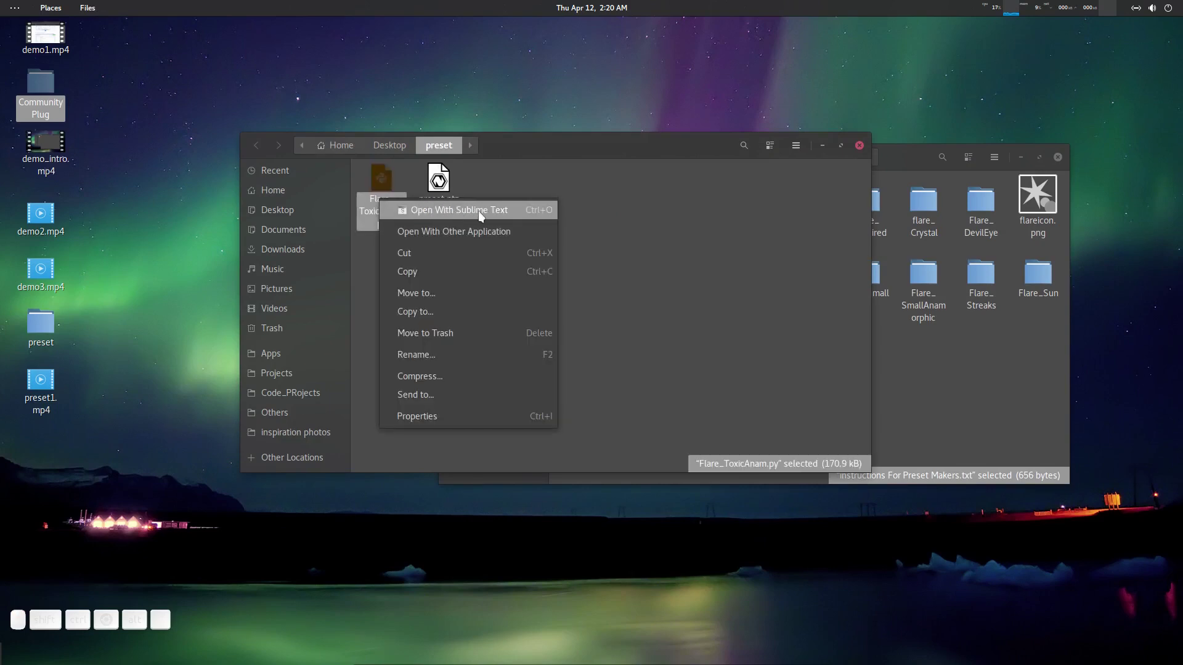
pyautogui.click(478, 211)
pyautogui.rightClick(387, 214)
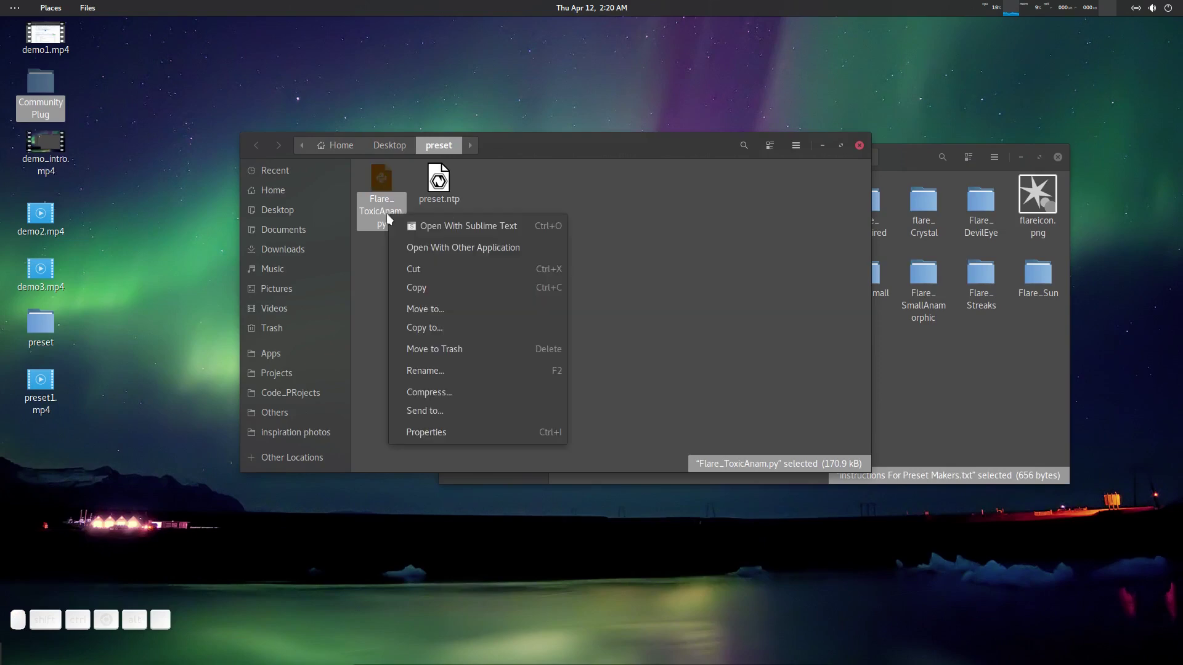
pyautogui.click(468, 222)
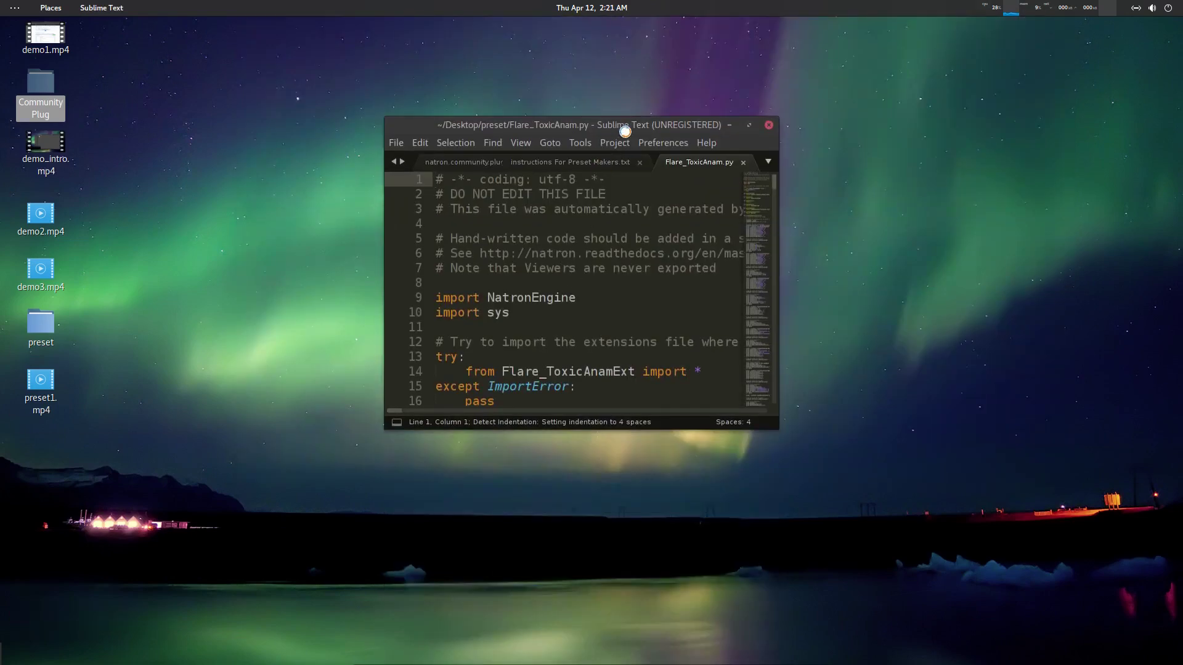
pyautogui.doubleClick(627, 127)
# Search Flare_ToxicAnam.py for mouseXY and examine the parameter's Set param properties block.
pyautogui.click(464, 139)
pyautogui.scroll(-4, 368, 217)
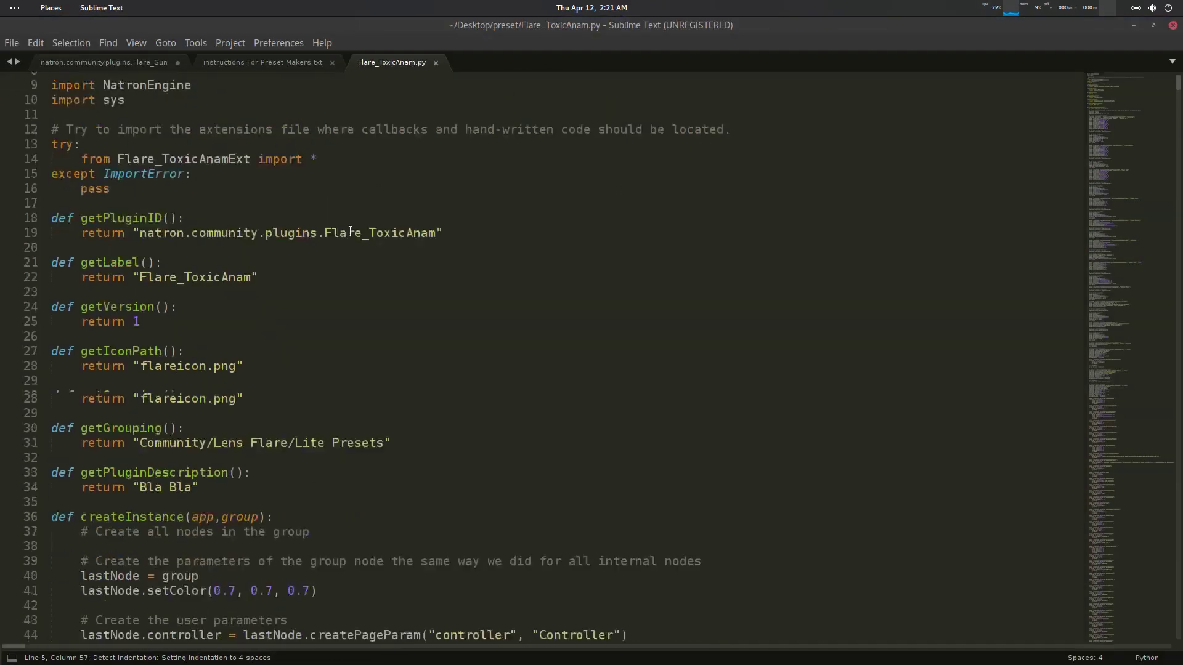
pyautogui.click(380, 251)
pyautogui.hotkey('ctrl', 'f')
pyautogui.write('mous')
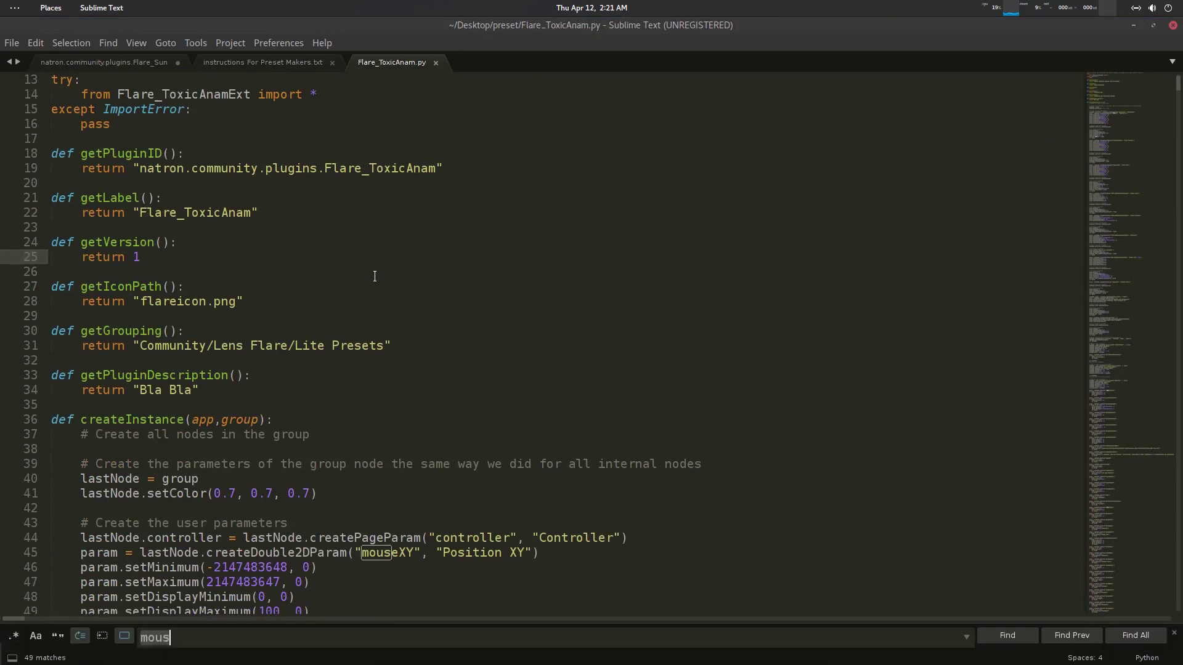
pyautogui.press('BackSpace')
pyautogui.press('BackSpace')
pyautogui.press('BackSpace')
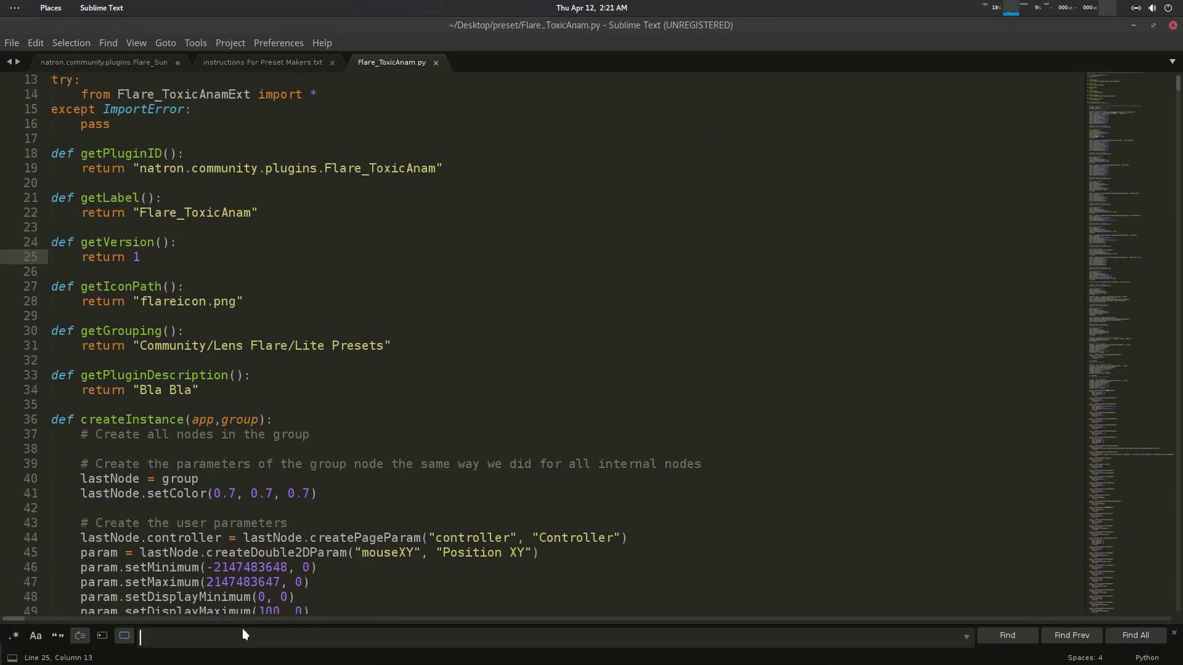
pyautogui.write('ous')
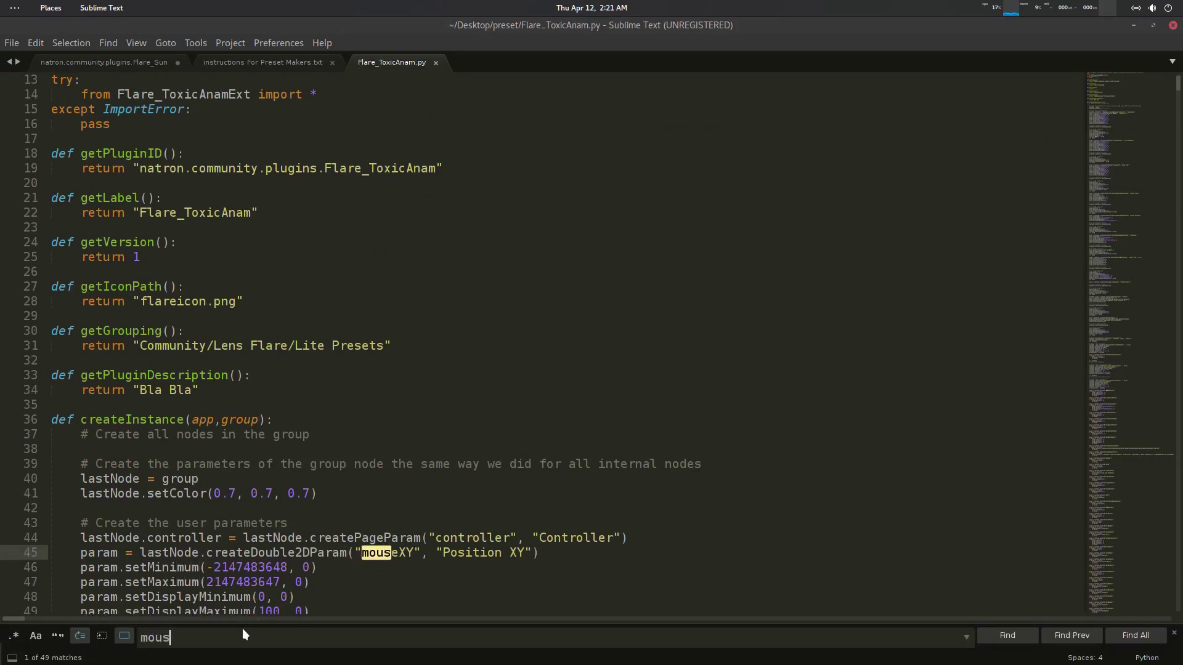
pyautogui.write('eXY')
pyautogui.scroll(-7, 370, 400)
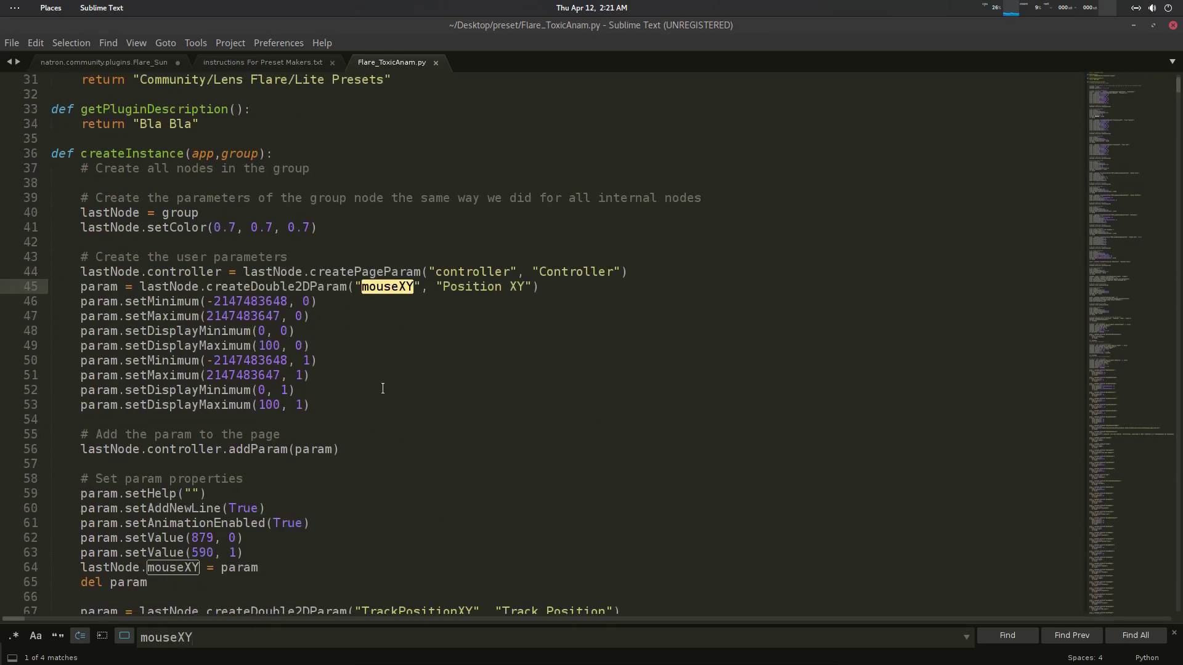
pyautogui.scroll(-1, 369, 308)
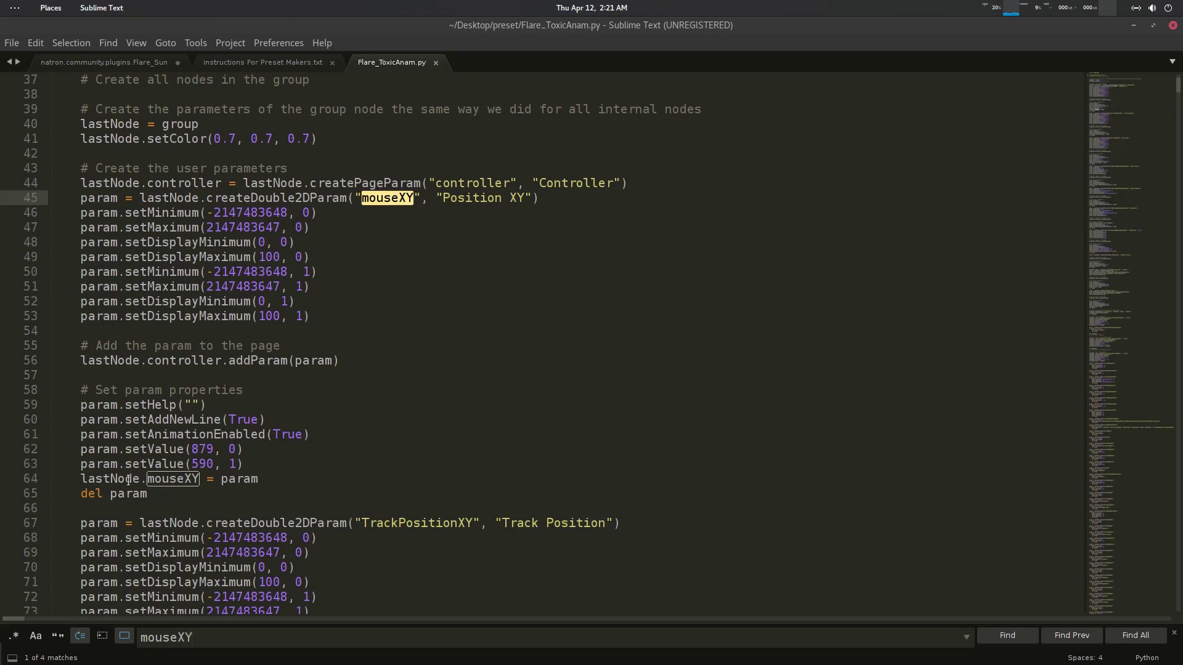
# Copy param.setUsePointInteract(True) from line 8 of the preset makers' instructions and return to Flare_ToxicAnam.py.
pyautogui.click(288, 62)
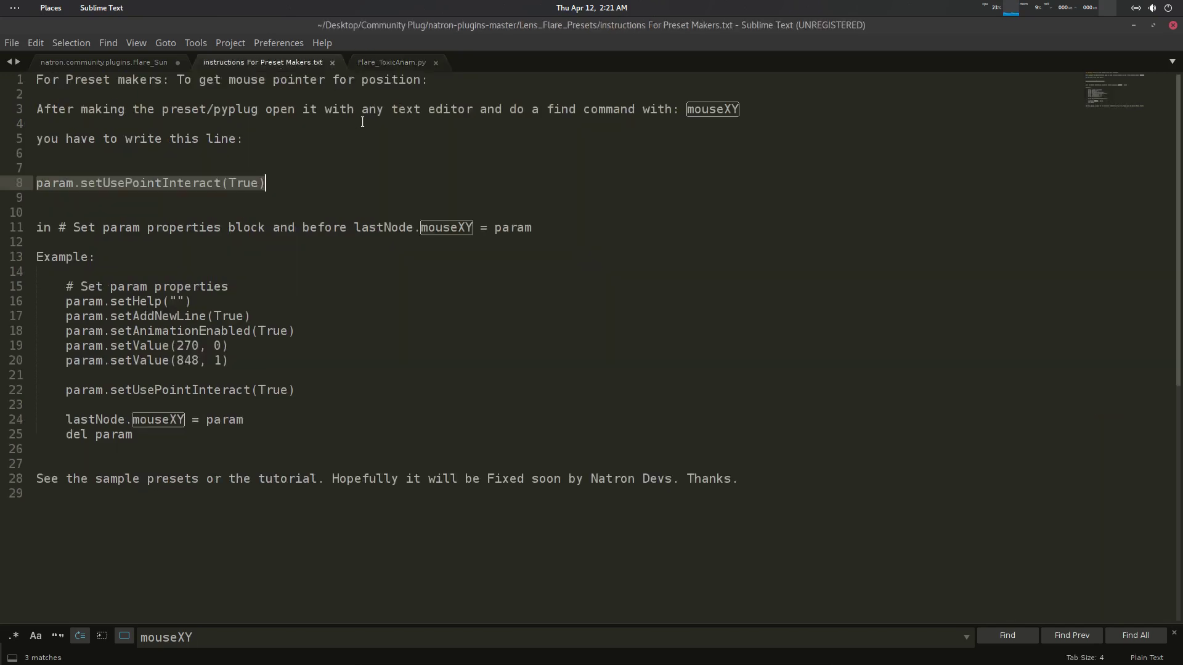
pyautogui.click(172, 378)
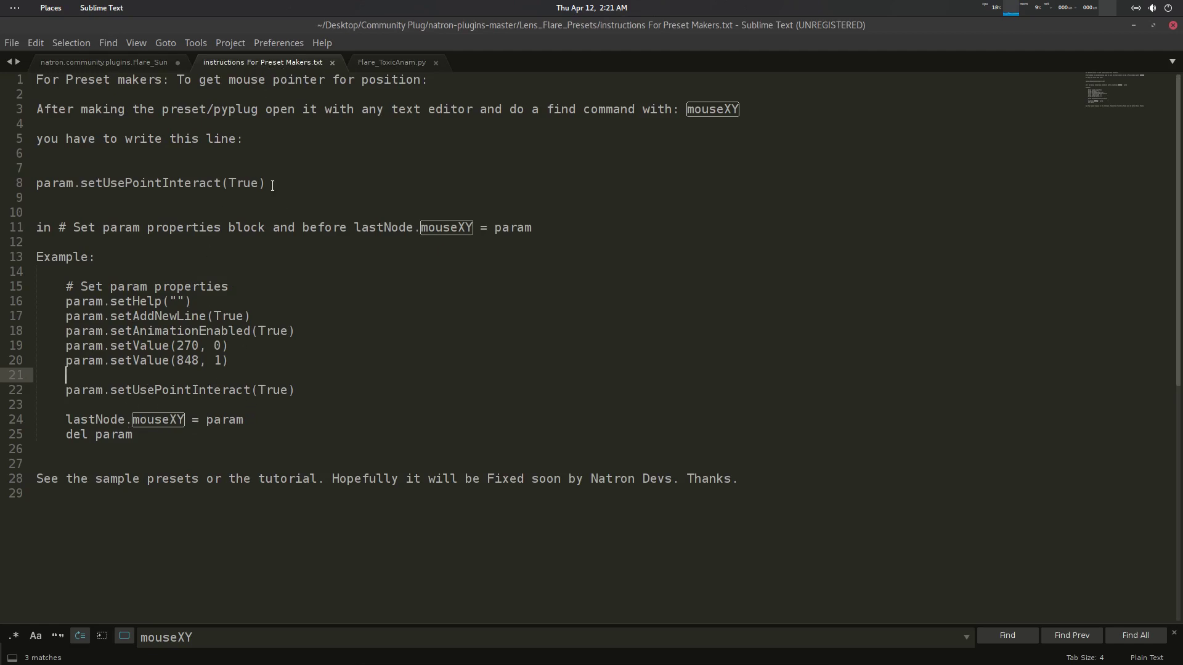
pyautogui.moveTo(264, 183); pyautogui.dragTo(35, 183)
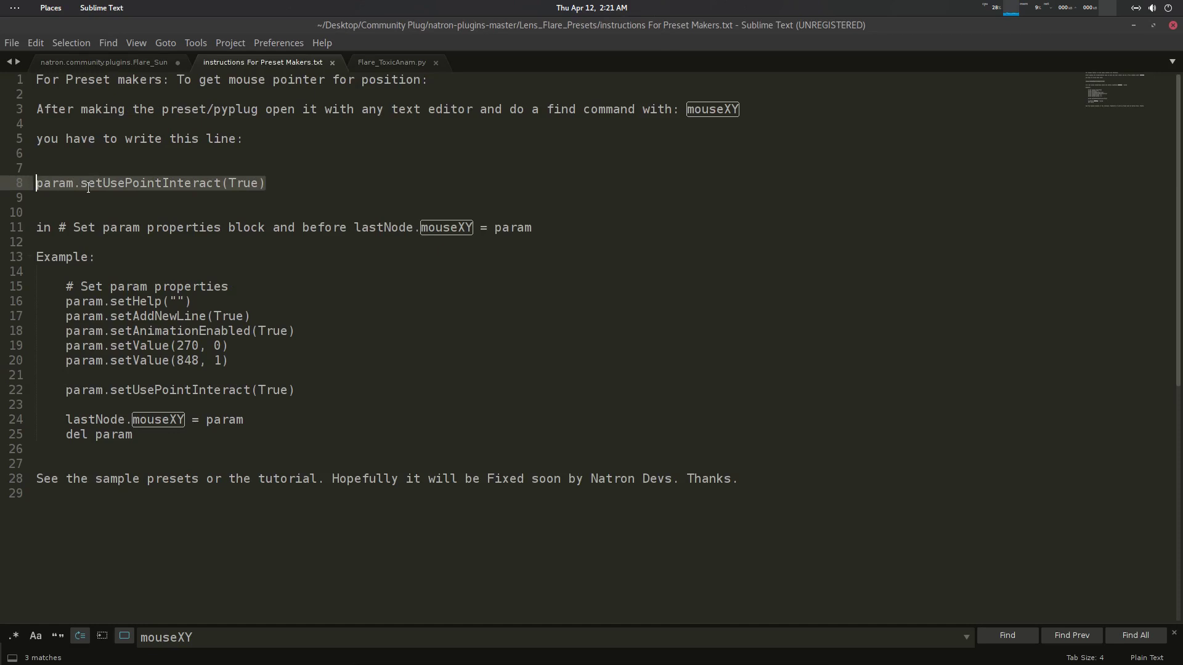
pyautogui.hotkey('ctrl', 'c')
pyautogui.click(401, 61)
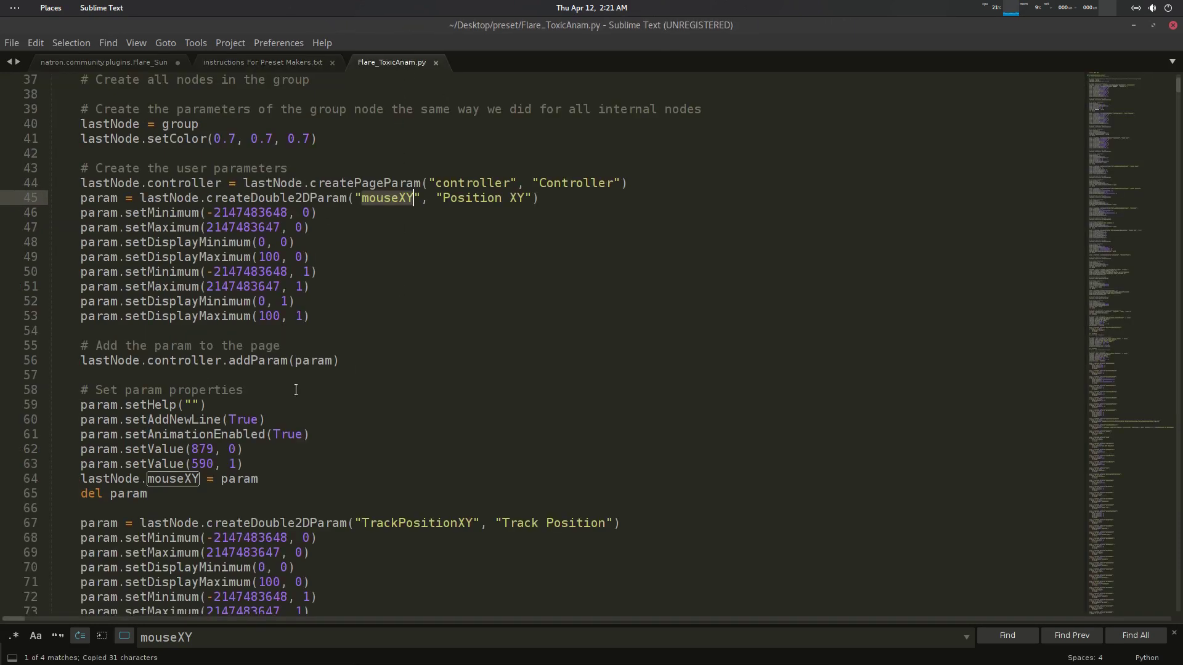
# Insert param.setUsePointInteract(True) on a new line before lastNode.mouseXY = param, save Flare_ToxicAnam.py, and highlight the inserted line.
pyautogui.click(248, 463)
pyautogui.press('Return')
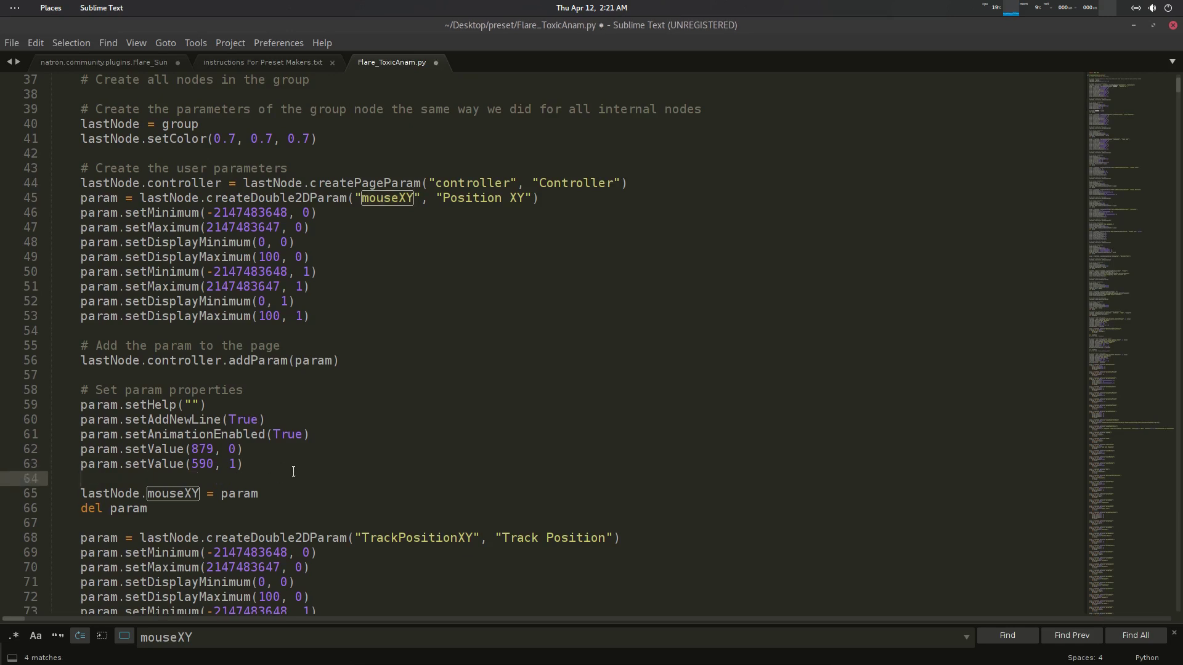
pyautogui.hotkey('ctrl', 'v')
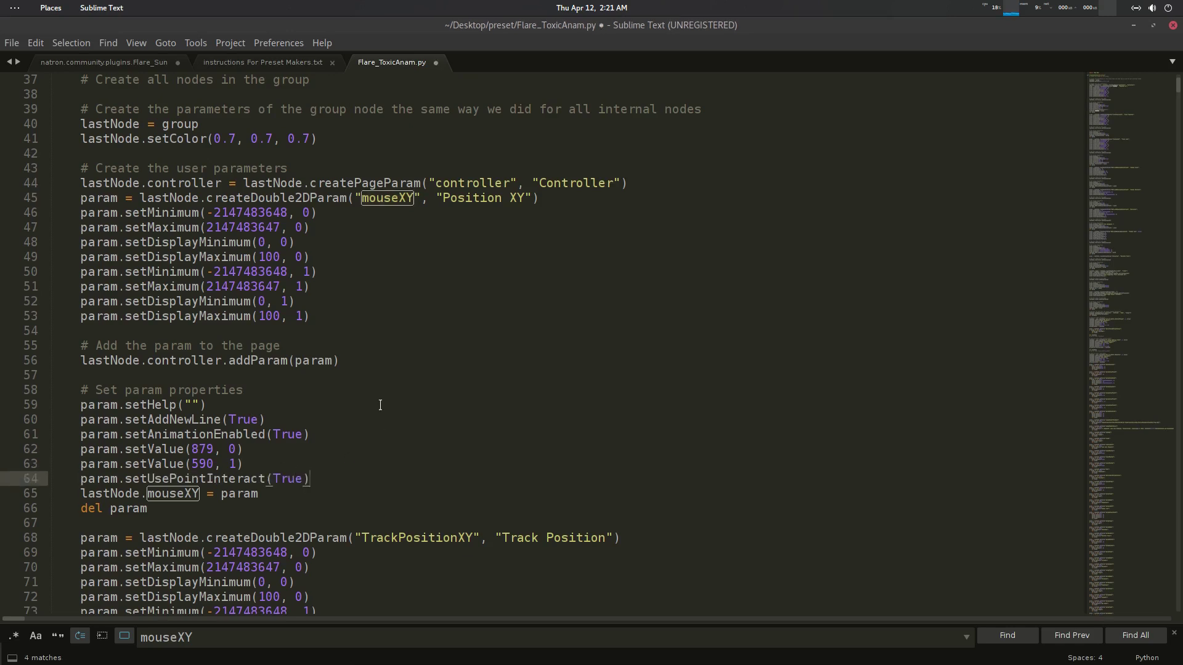
pyautogui.click(378, 419)
pyautogui.hotkey('ctrl', 's')
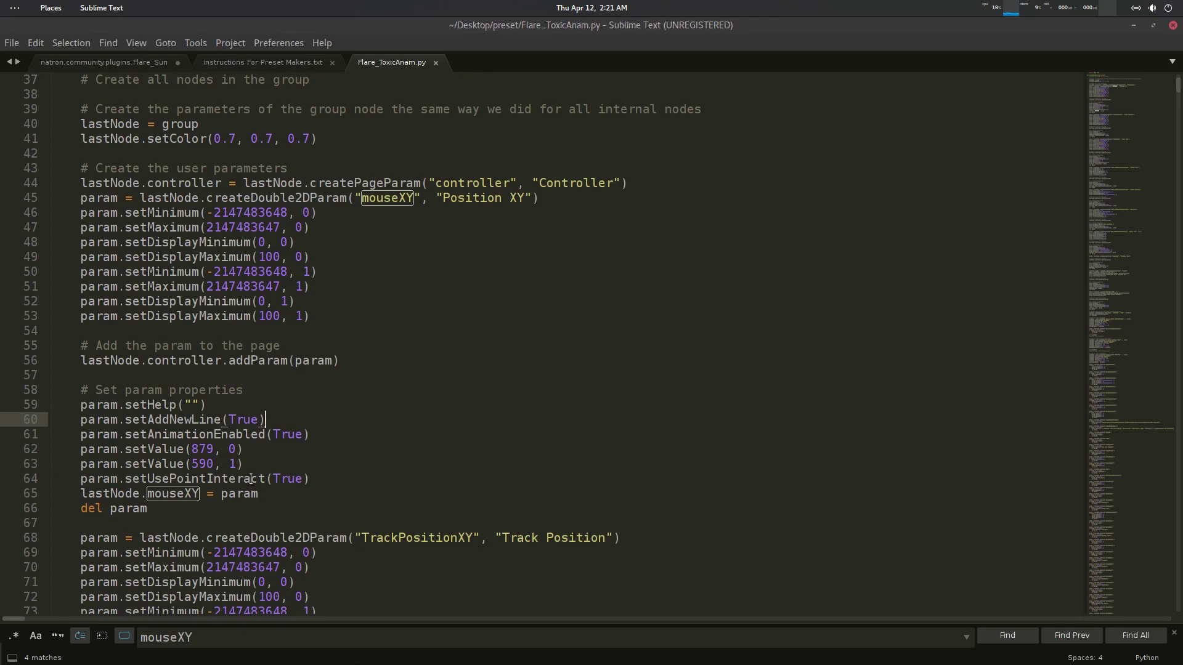
pyautogui.moveTo(309, 479); pyautogui.dragTo(80, 480)
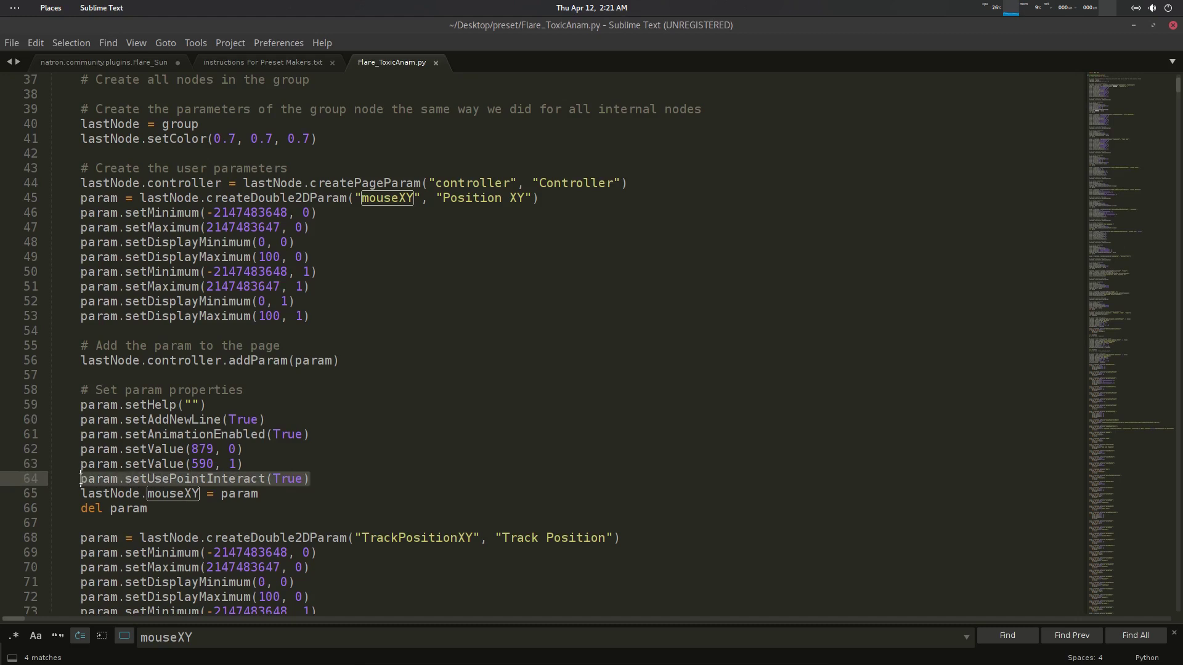
# Save Flare_ToxicAnam.py, then close it along with the instructions For Preset Makers.txt file.
pyautogui.click(133, 479)
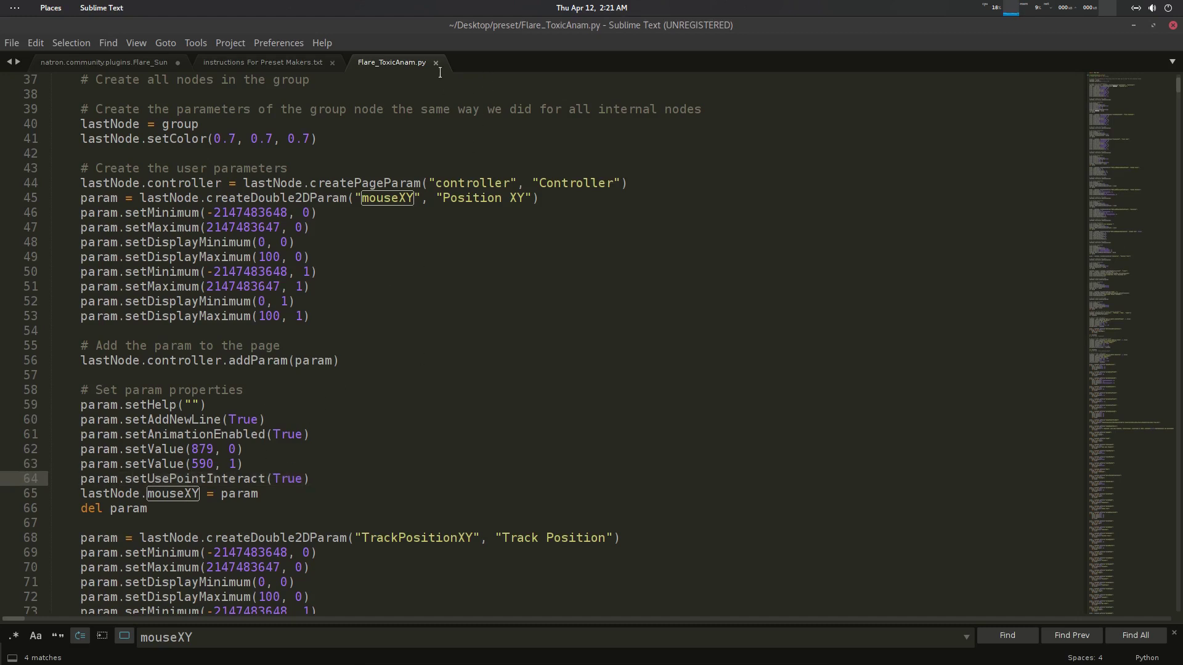
pyautogui.click(243, 419)
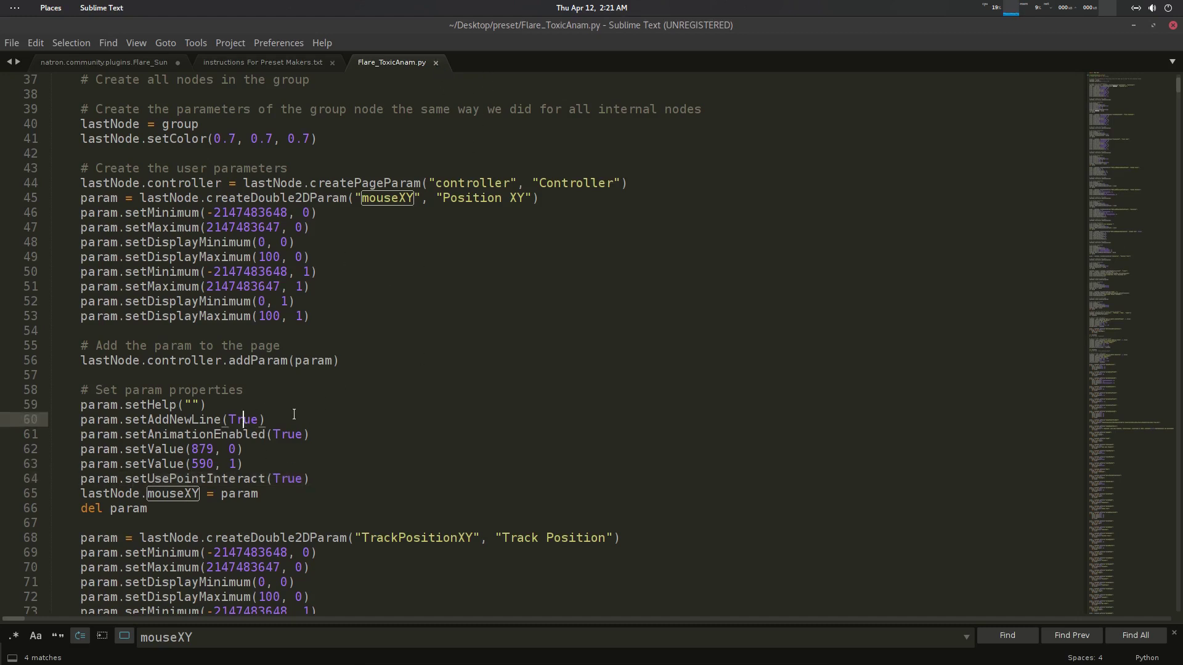
pyautogui.hotkey('ctrl', 's')
pyautogui.click(435, 63)
pyautogui.click(339, 166)
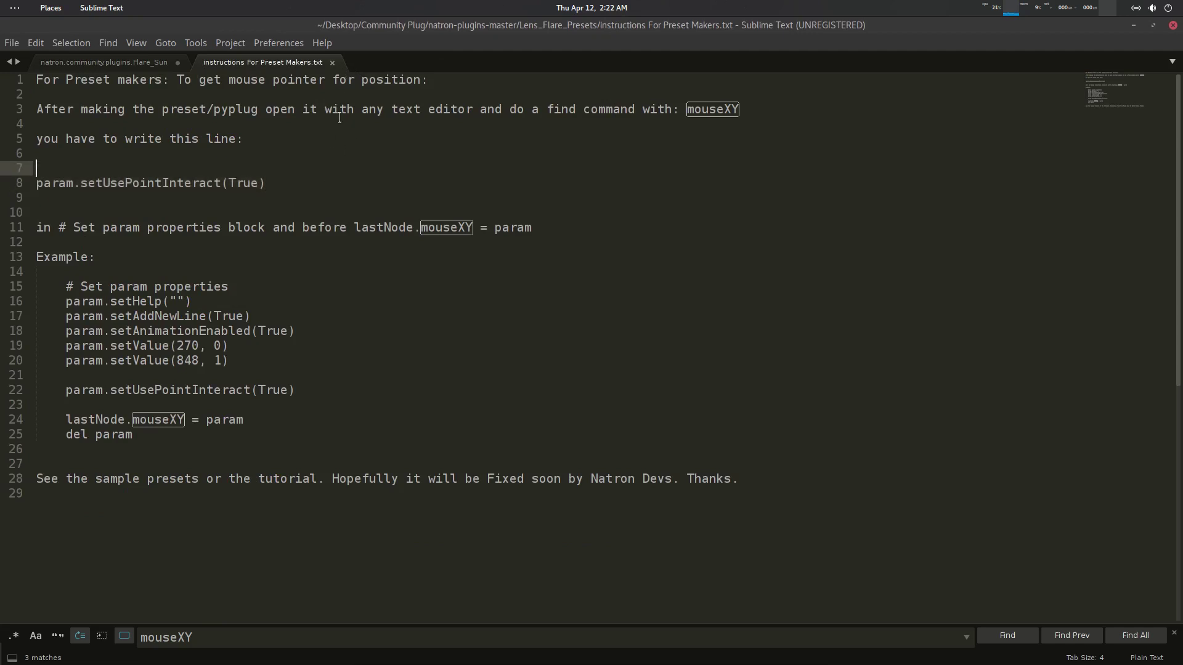
pyautogui.hotkey('ctrl', '-')
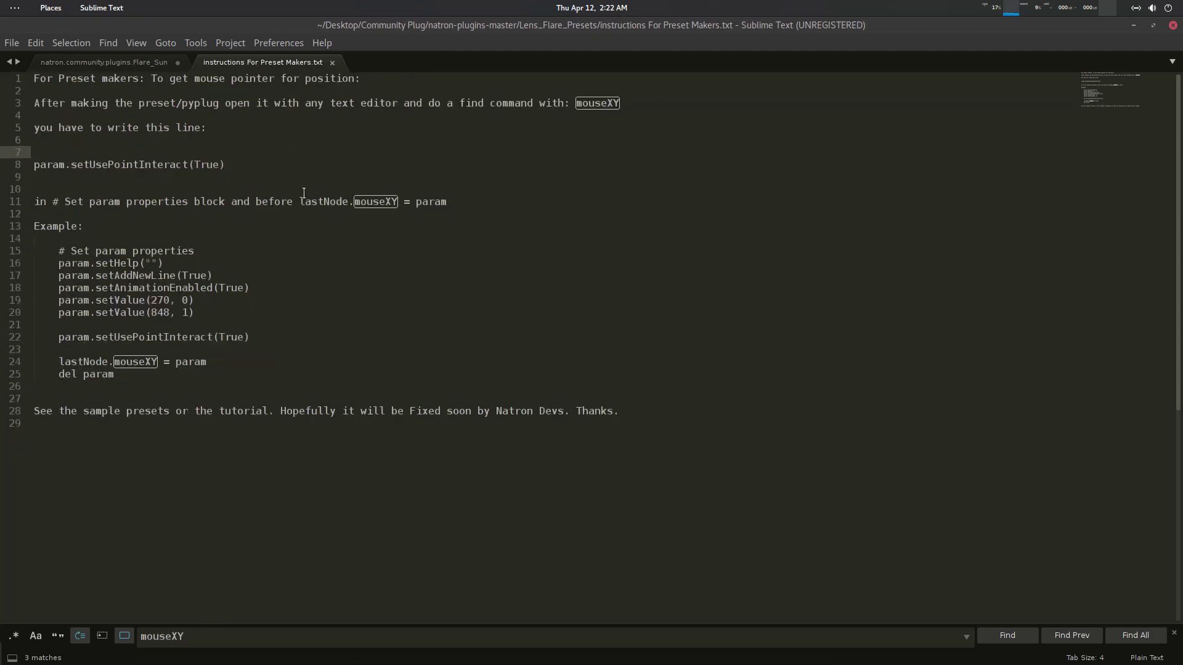
pyautogui.click(332, 62)
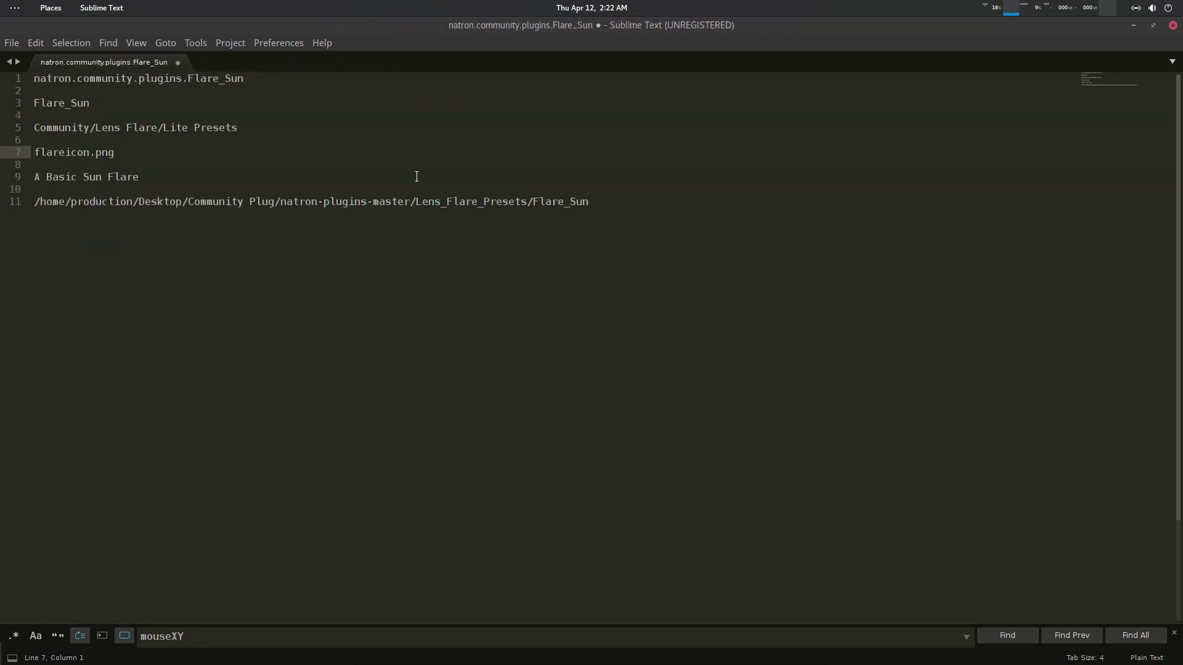
pyautogui.click(417, 177)
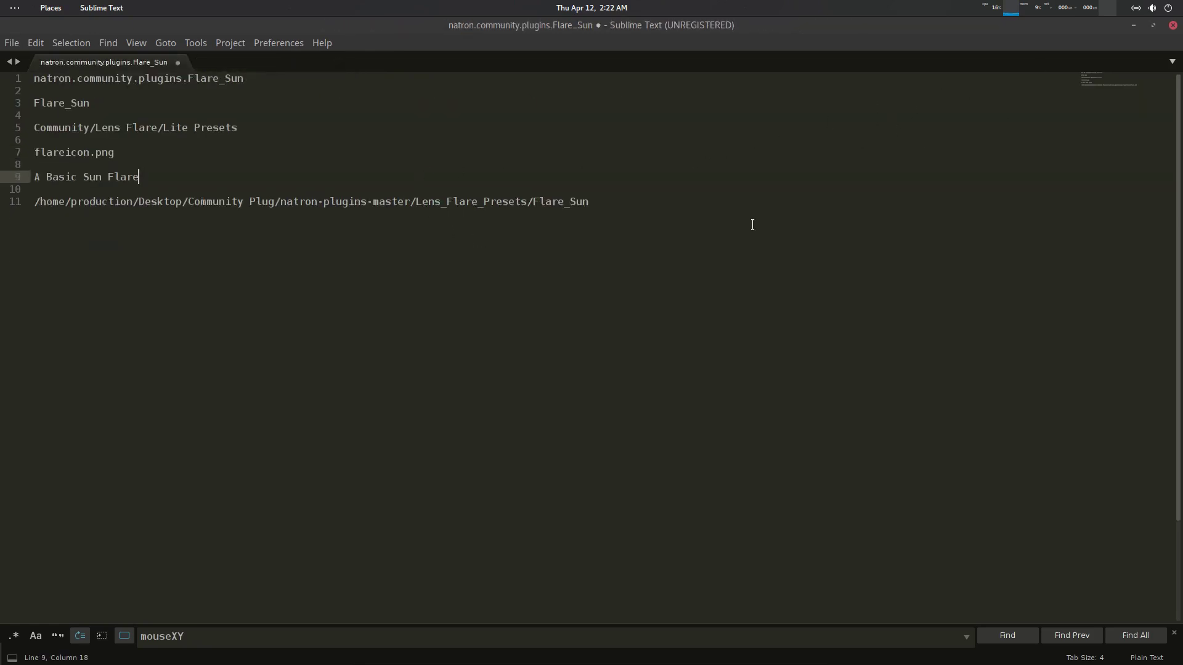
# Switch to Files and arrange the preset and Lens_Flare_Presets windows so the contents of both folders are accessible.
pyautogui.hotkey('ctrl', 'alt', 'Up')
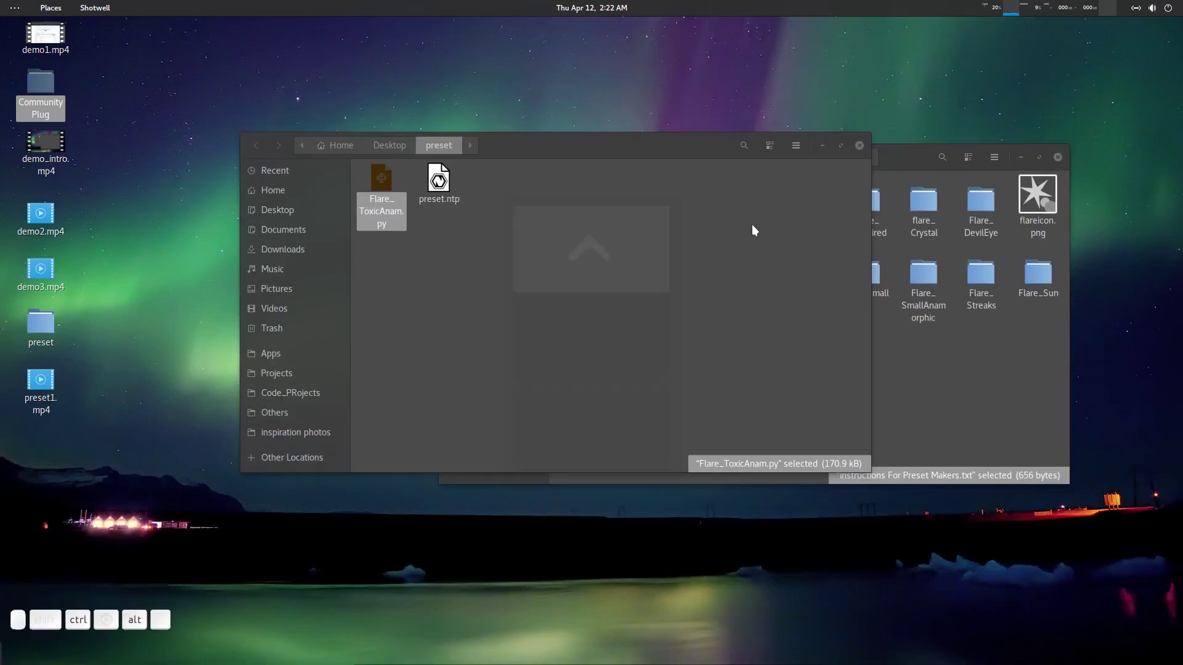
pyautogui.click(536, 221)
pyautogui.moveTo(543, 150); pyautogui.dragTo(546, 231)
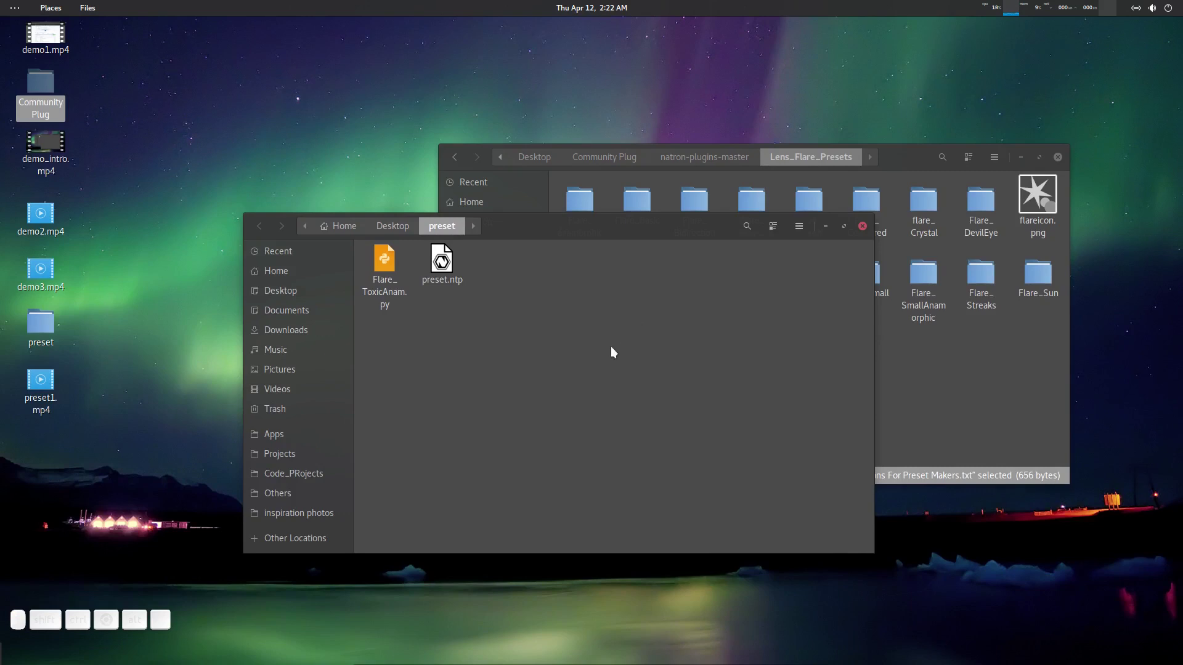
pyautogui.moveTo(535, 226); pyautogui.dragTo(575, 257)
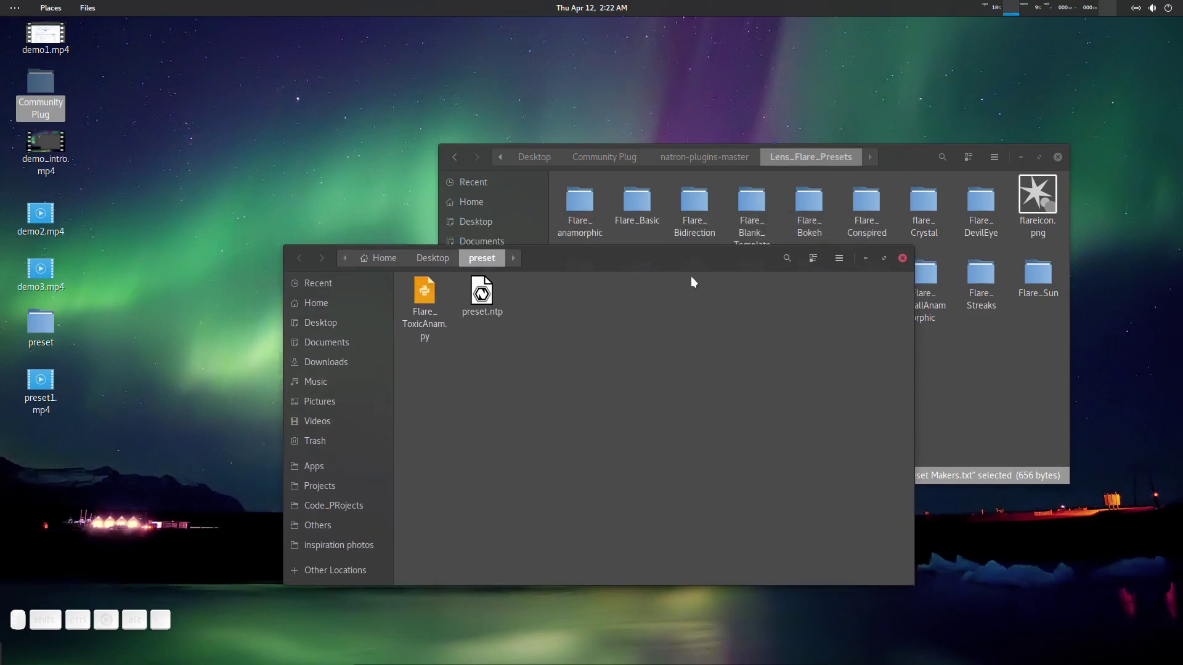
pyautogui.moveTo(690, 276); pyautogui.dragTo(535, 337)
pyautogui.click(791, 338)
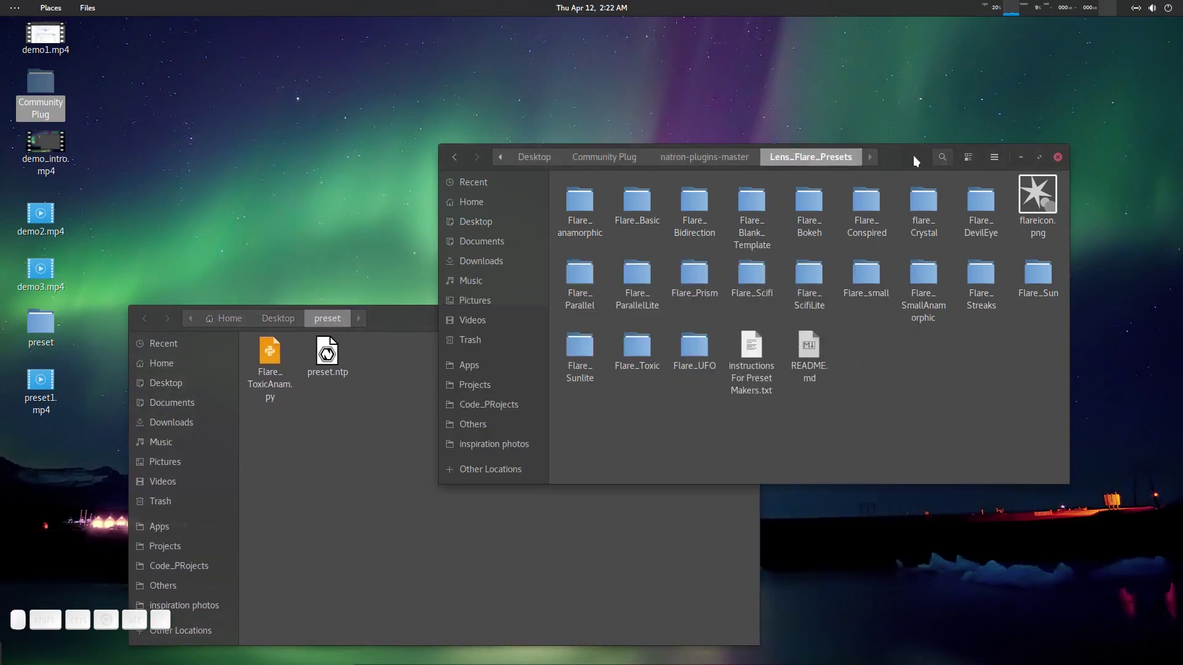
pyautogui.moveTo(912, 156); pyautogui.dragTo(933, 142)
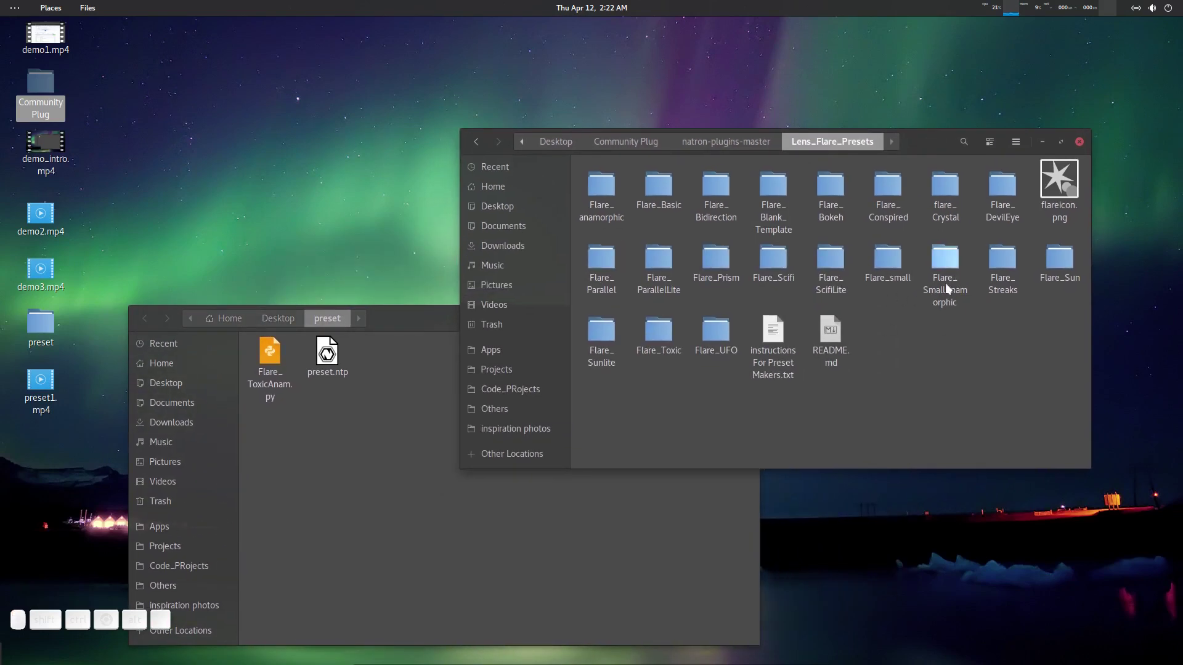
pyautogui.rightClick(274, 363)
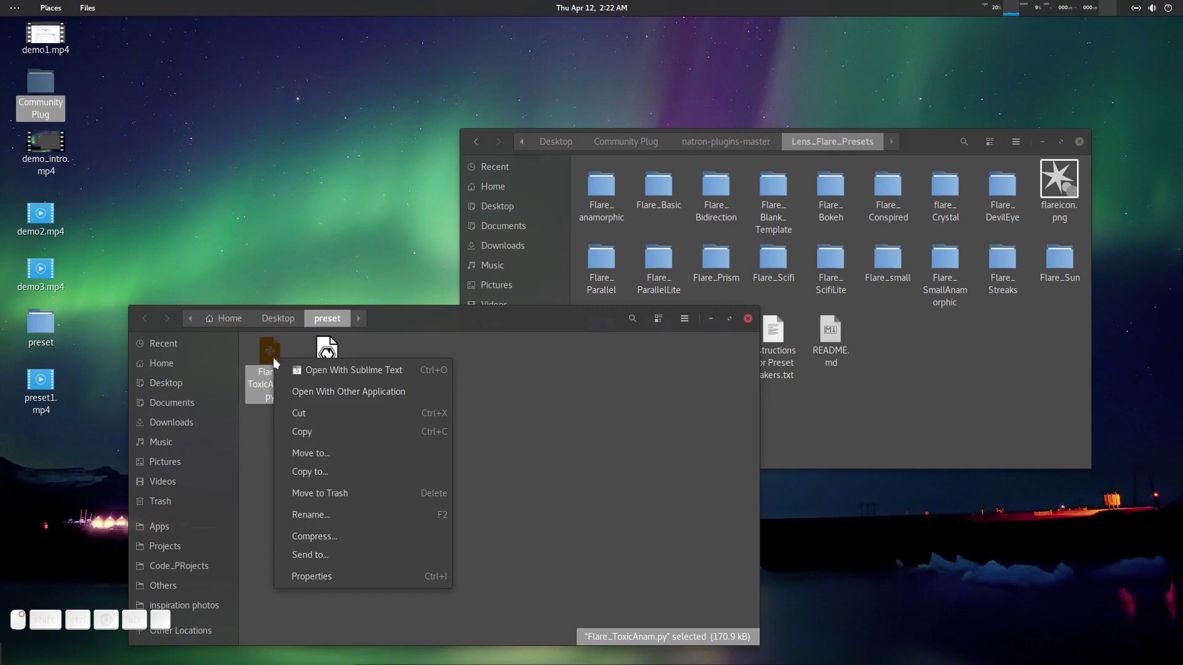
pyautogui.click(322, 431)
pyautogui.click(956, 354)
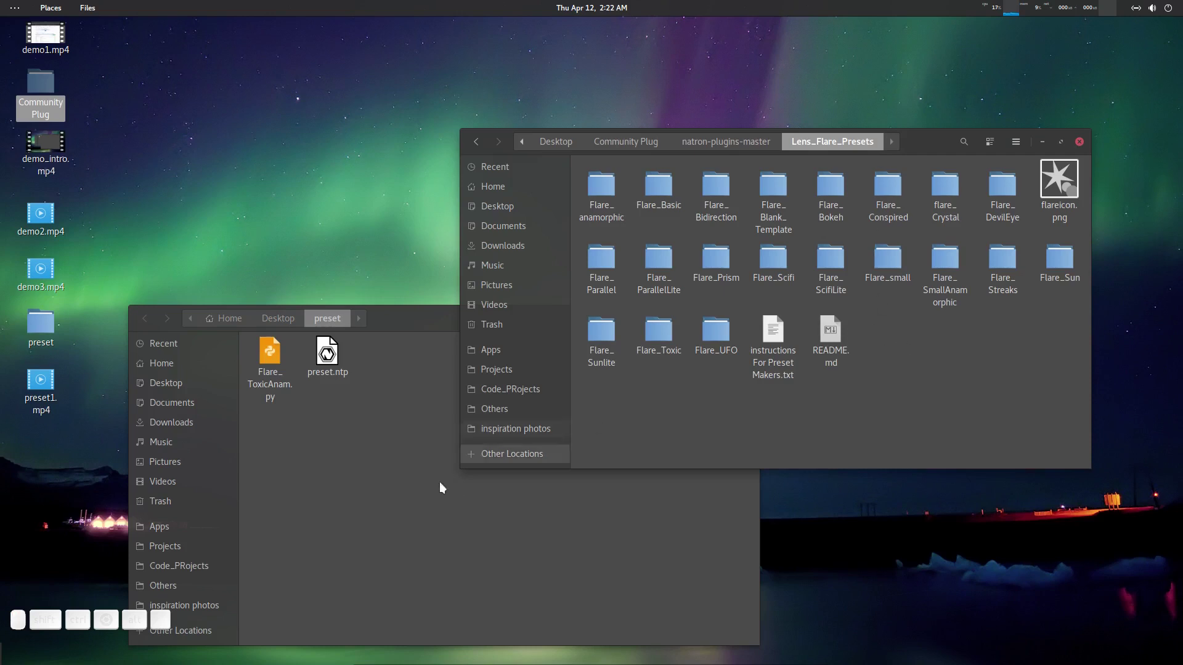
# Create a folder named Flare_ToxicAnam inside the preset folder and move Flare_ToxicAnam.py into it.
pyautogui.click(382, 416)
pyautogui.rightClick(414, 422)
pyautogui.click(467, 433)
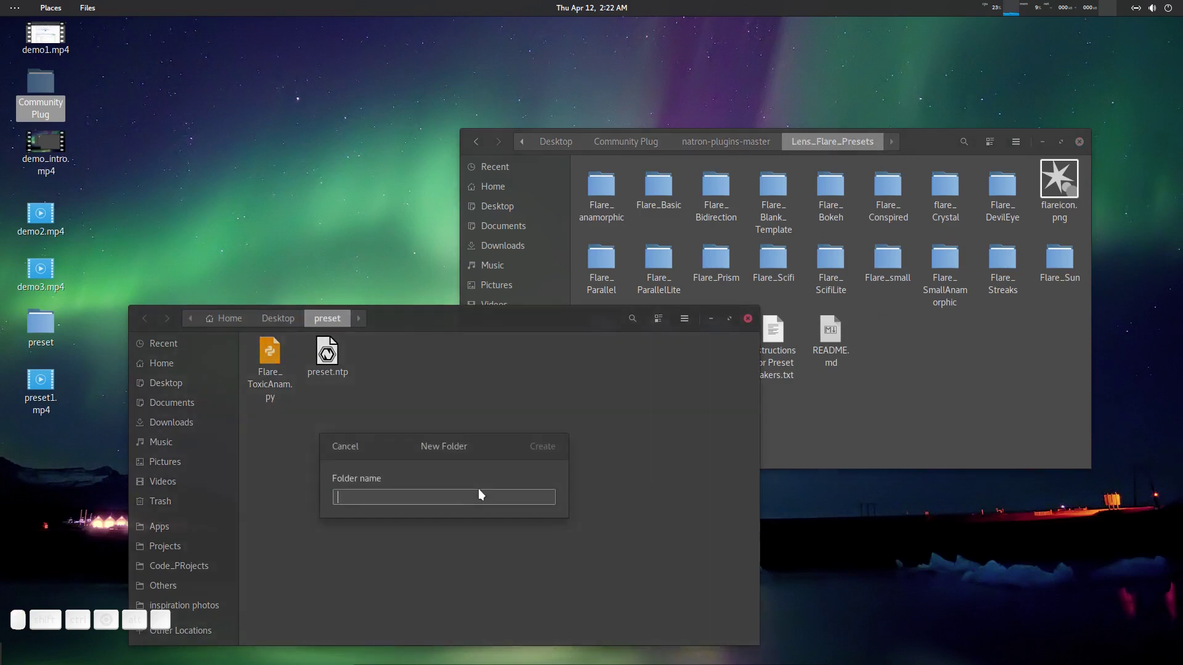
pyautogui.write('Flare_')
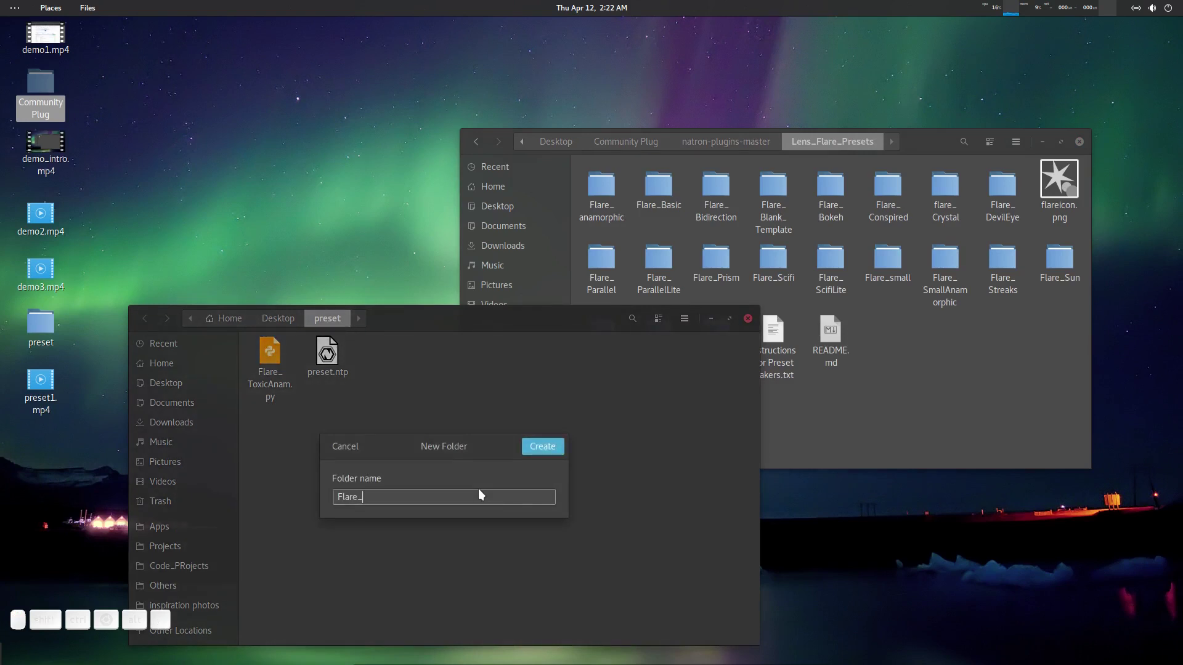
pyautogui.write('ToxicAnam')
pyautogui.press('Return')
pyautogui.moveTo(327, 354); pyautogui.dragTo(283, 369)
# Copy flareicon.png from the Flare_small preset folder into the new Flare_ToxicAnam folder.
pyautogui.doubleClick(275, 359)
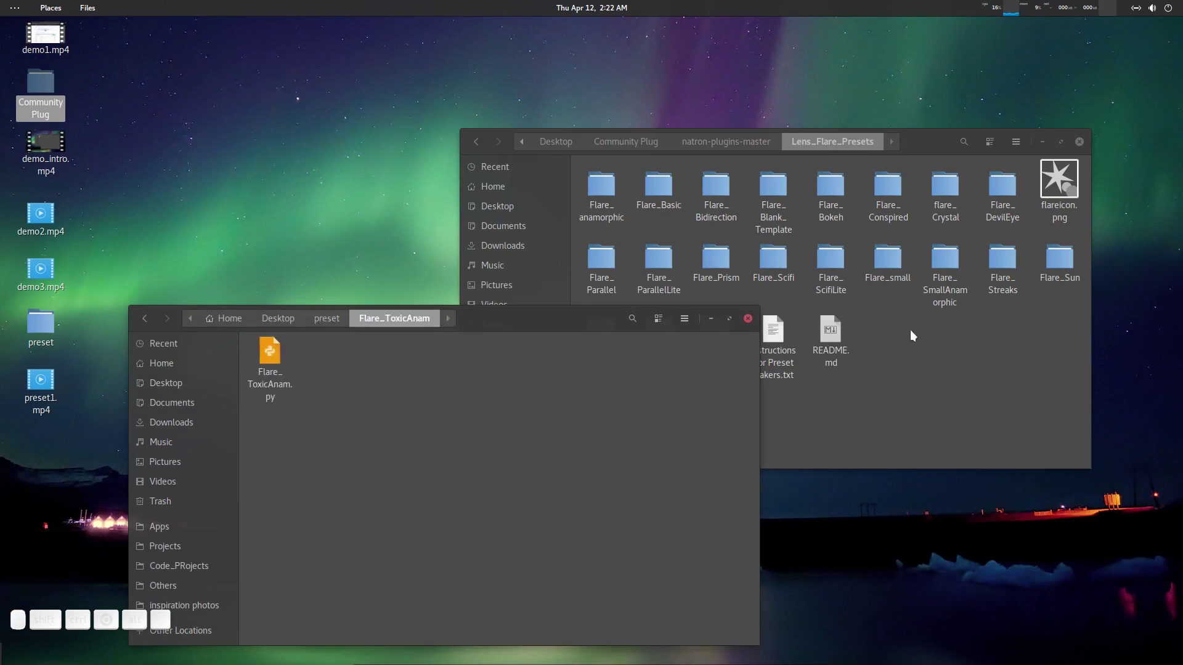
pyautogui.click(955, 348)
pyautogui.doubleClick(897, 271)
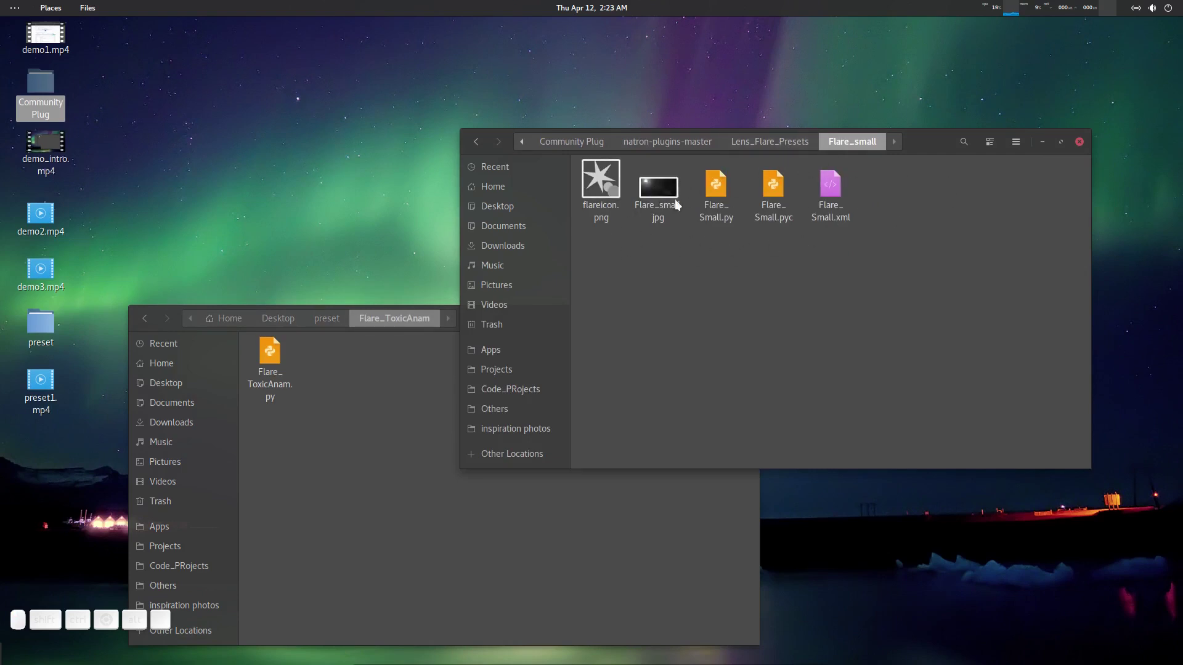
pyautogui.rightClick(601, 194)
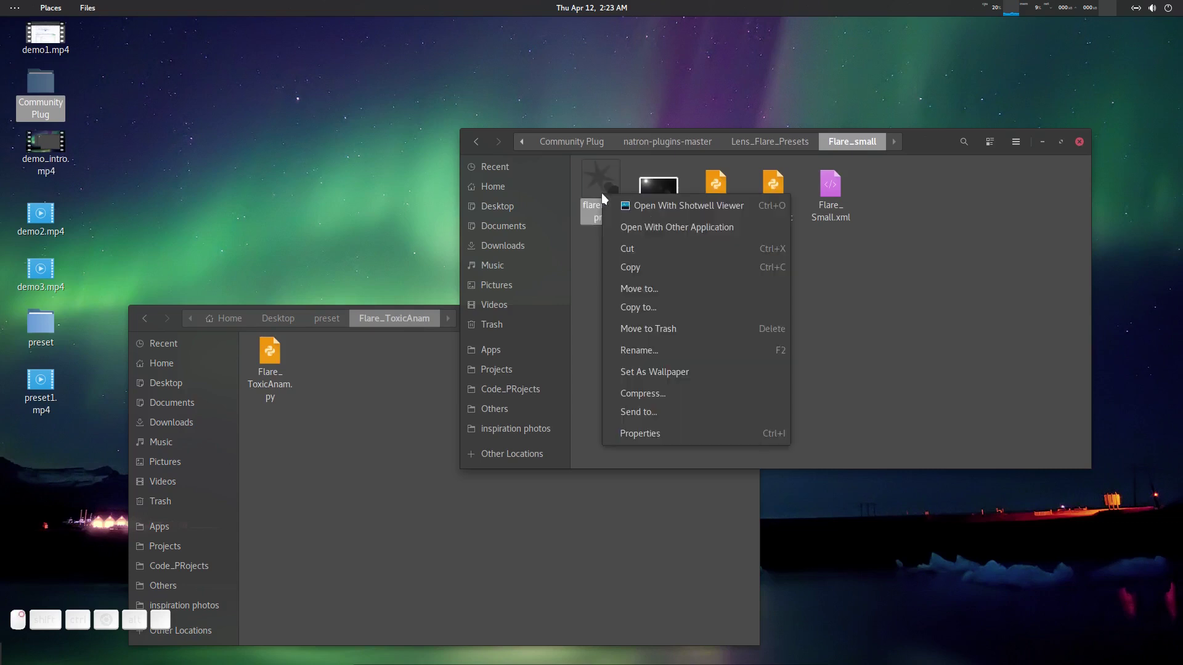
pyautogui.click(634, 269)
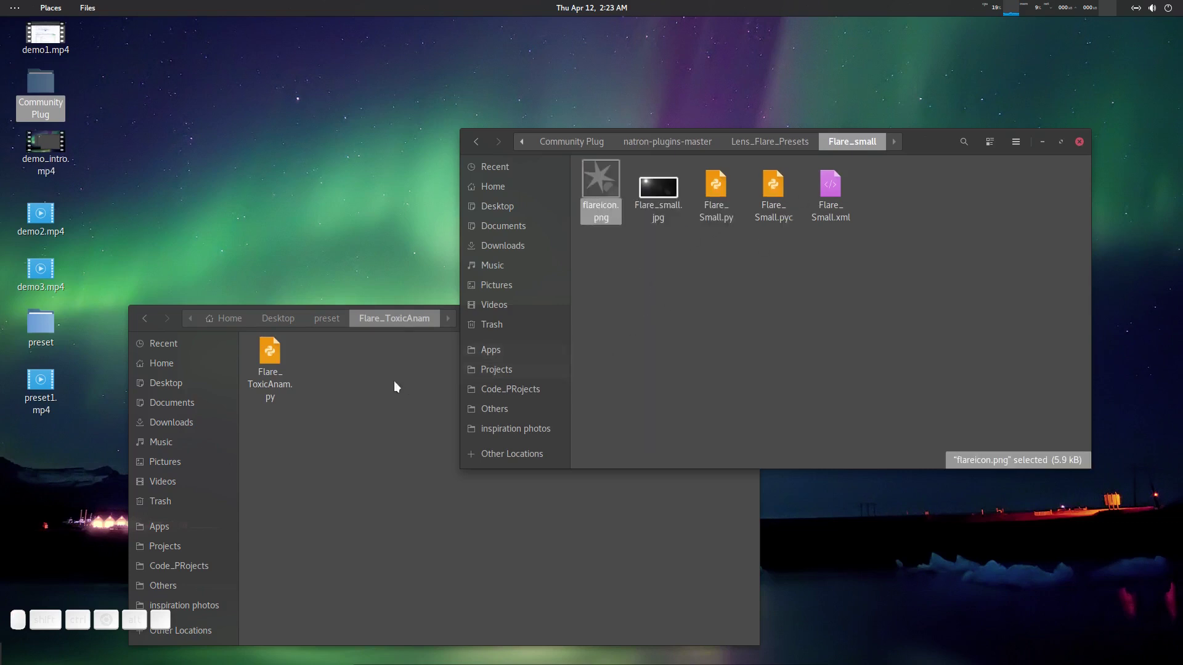
pyautogui.rightClick(340, 382)
pyautogui.click(363, 416)
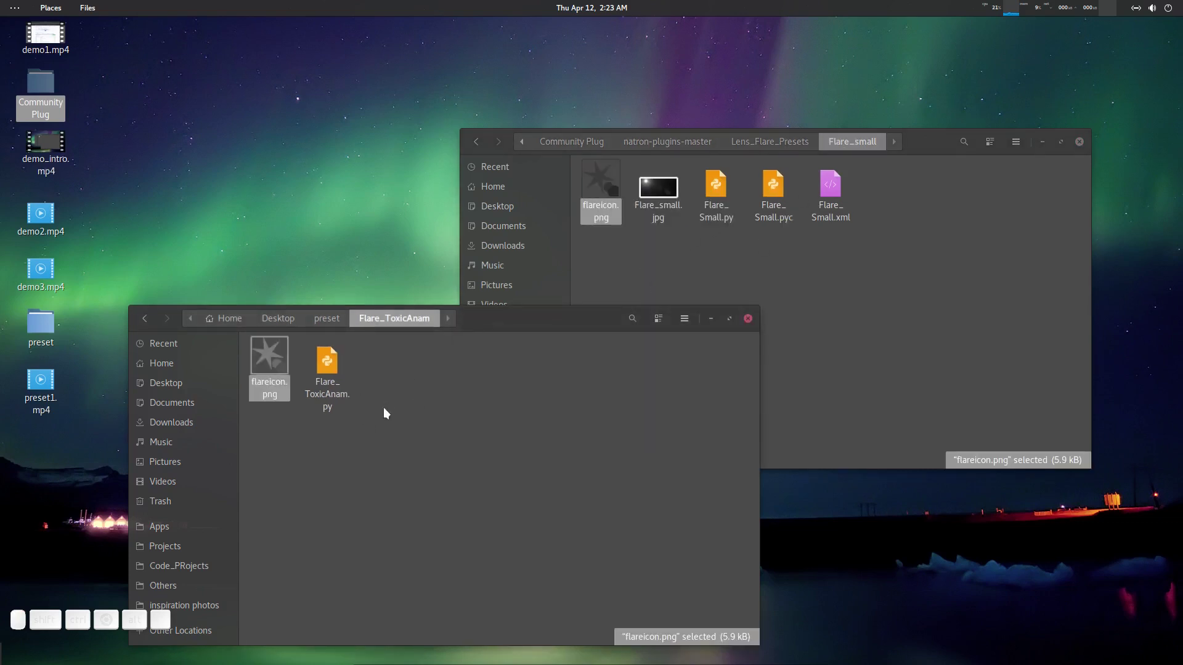
pyautogui.click(384, 413)
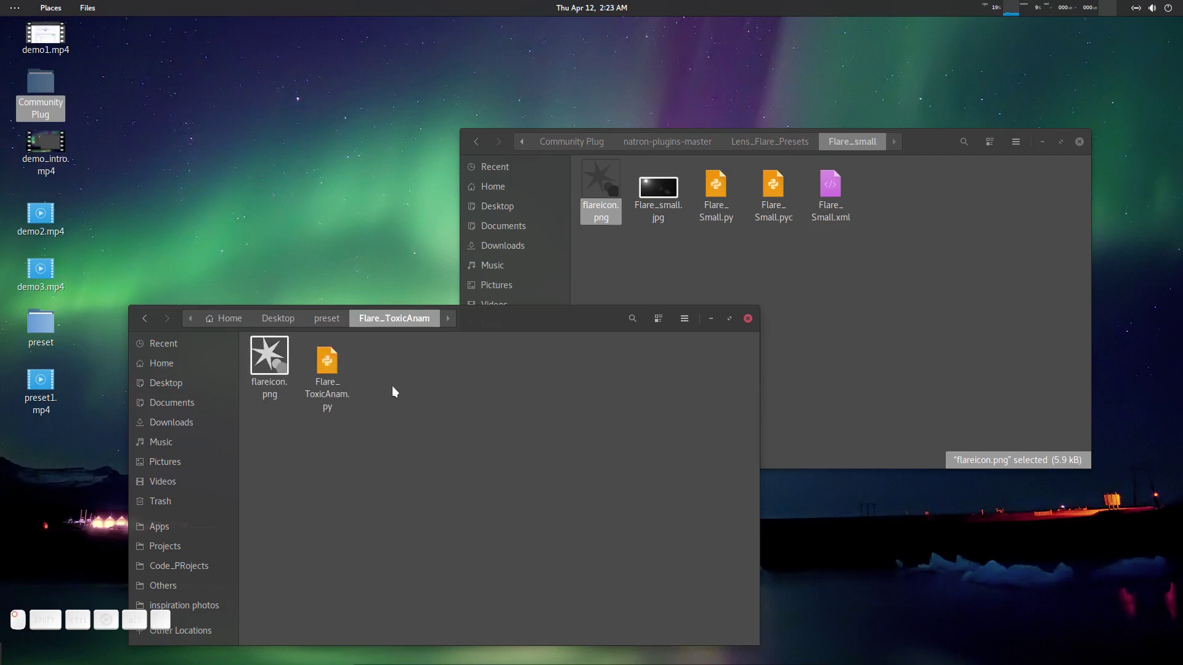
# Copy the Flare_ToxicAnam folder from the preset folder into Lens_Flare_Presets inside natron-plugins-master.
pyautogui.click(339, 319)
pyautogui.click(364, 421)
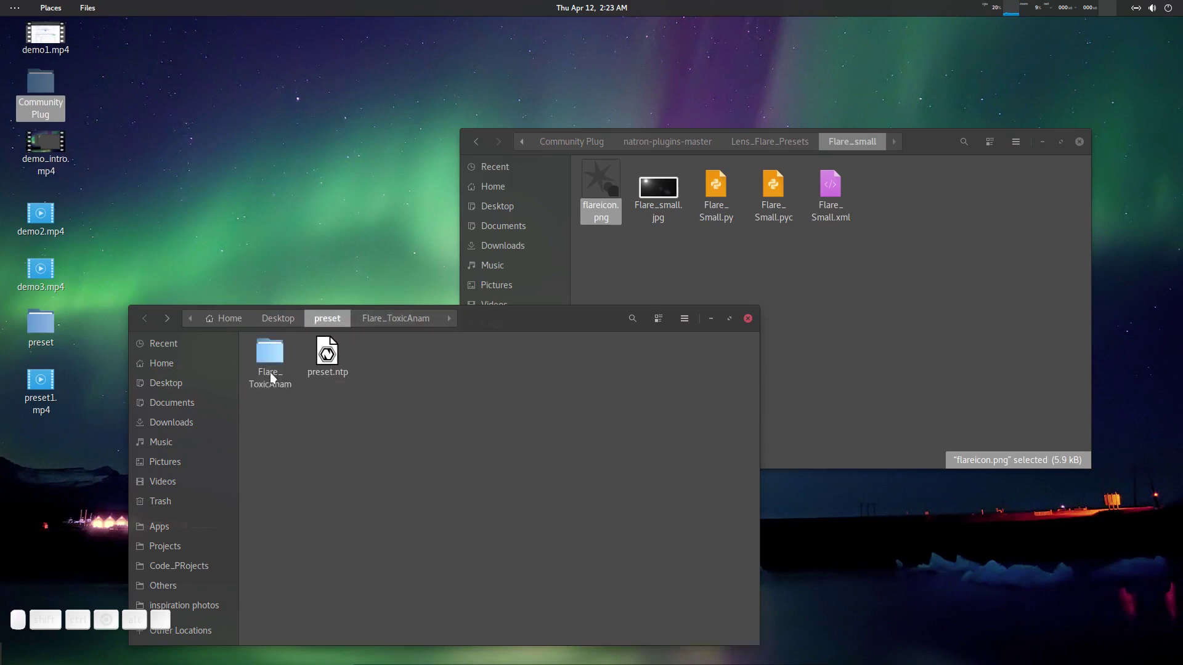
pyautogui.rightClick(270, 372)
pyautogui.click(394, 193)
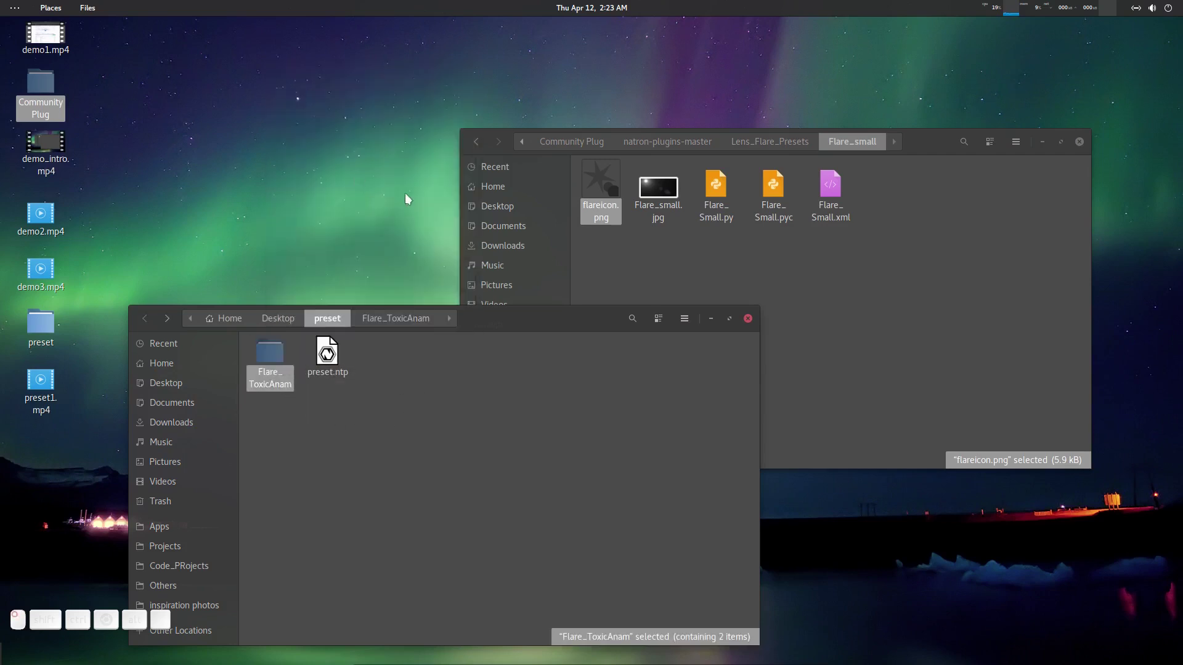
pyautogui.click(774, 153)
pyautogui.click(684, 142)
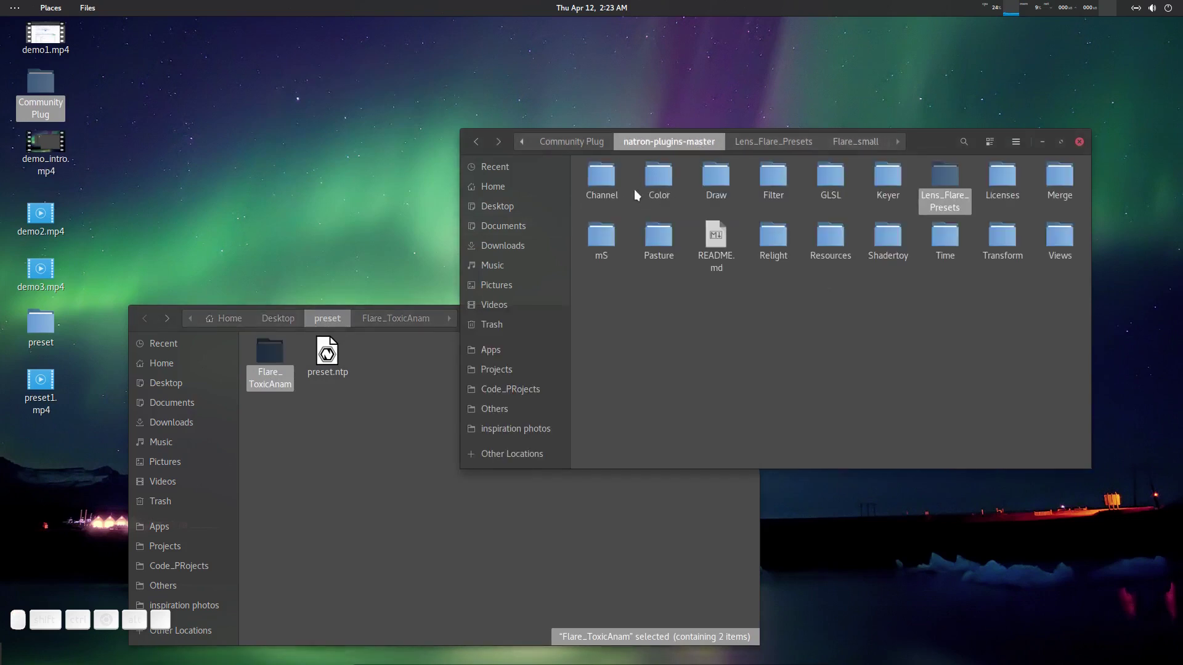
pyautogui.click(586, 141)
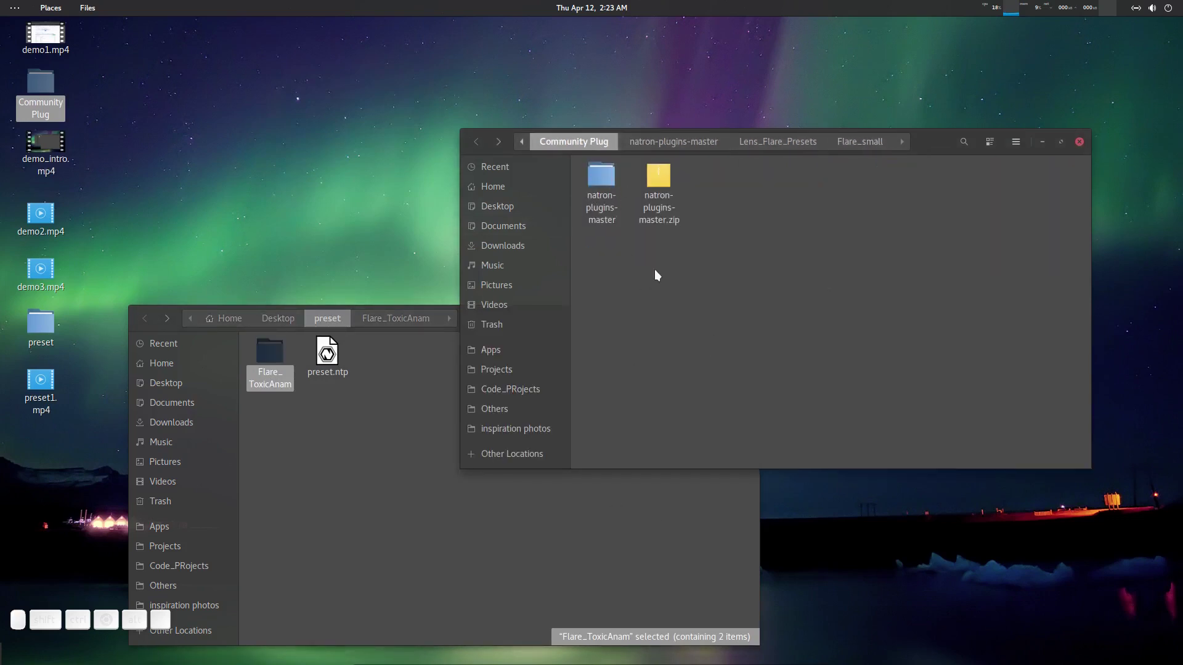
pyautogui.doubleClick(602, 183)
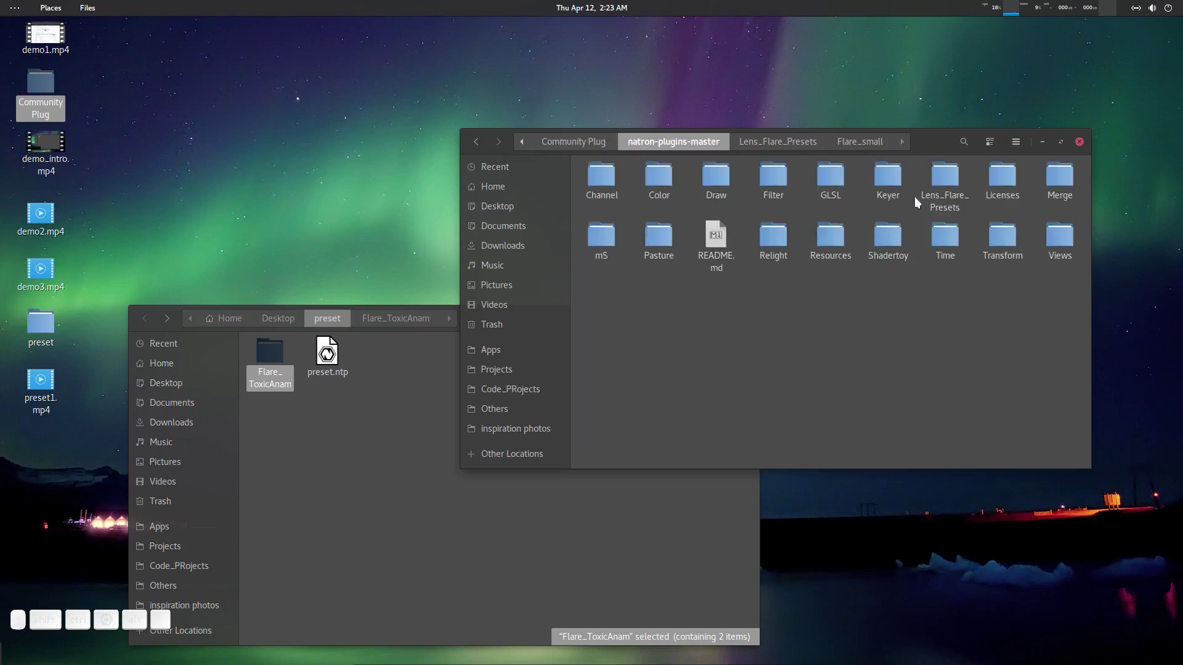
pyautogui.doubleClick(948, 183)
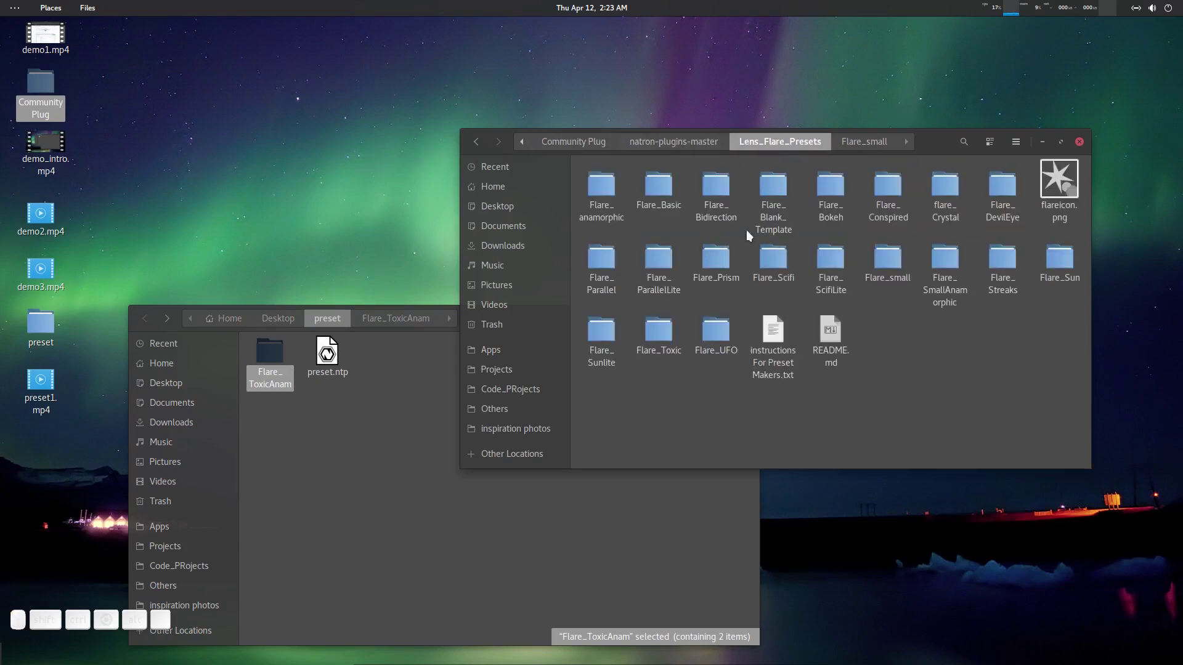
pyautogui.rightClick(900, 333)
pyautogui.click(939, 368)
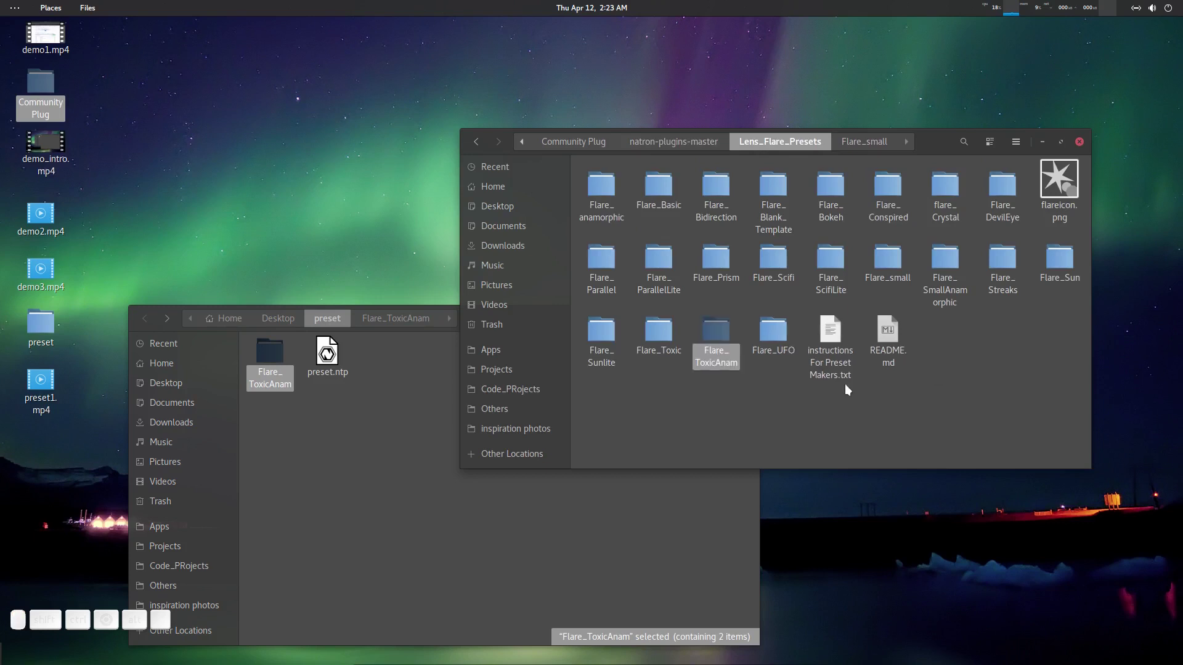
pyautogui.click(1018, 379)
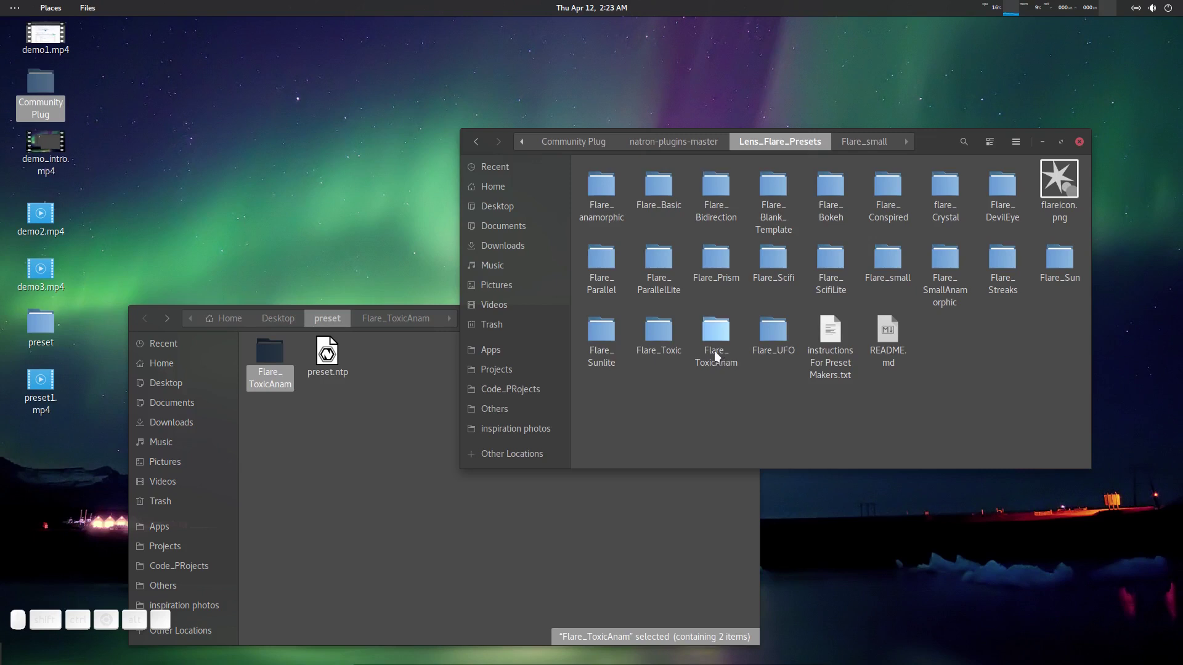
# Launch Natron and minimize the Files window covering it.
pyautogui.moveTo(627, 662)
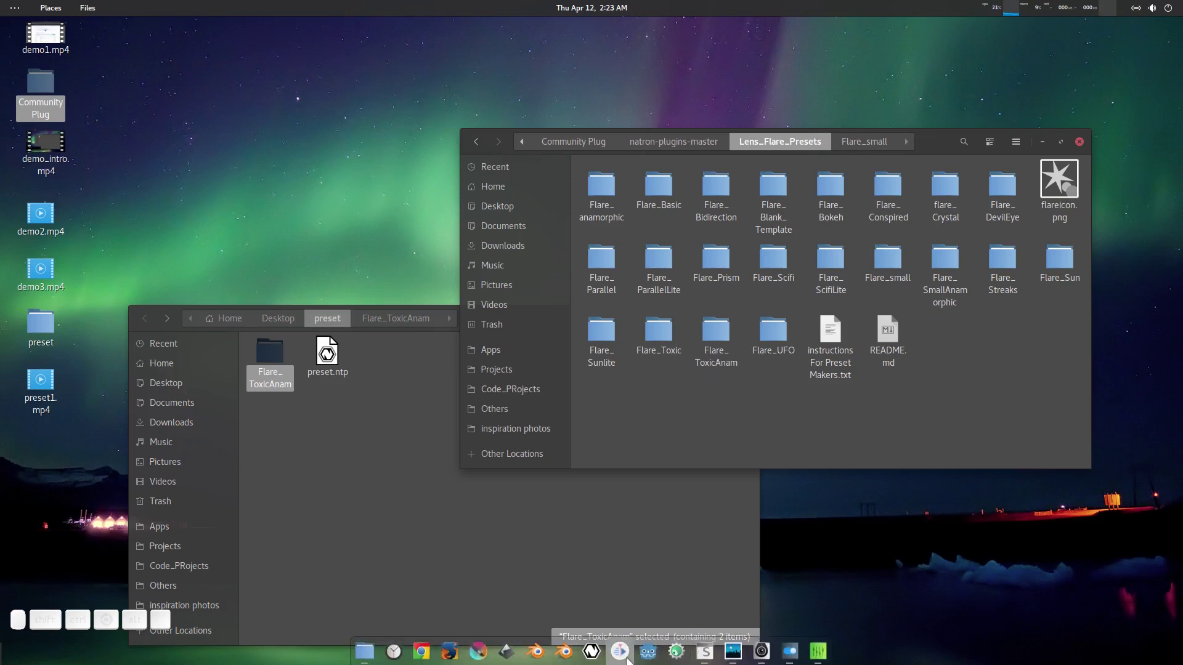
pyautogui.click(591, 651)
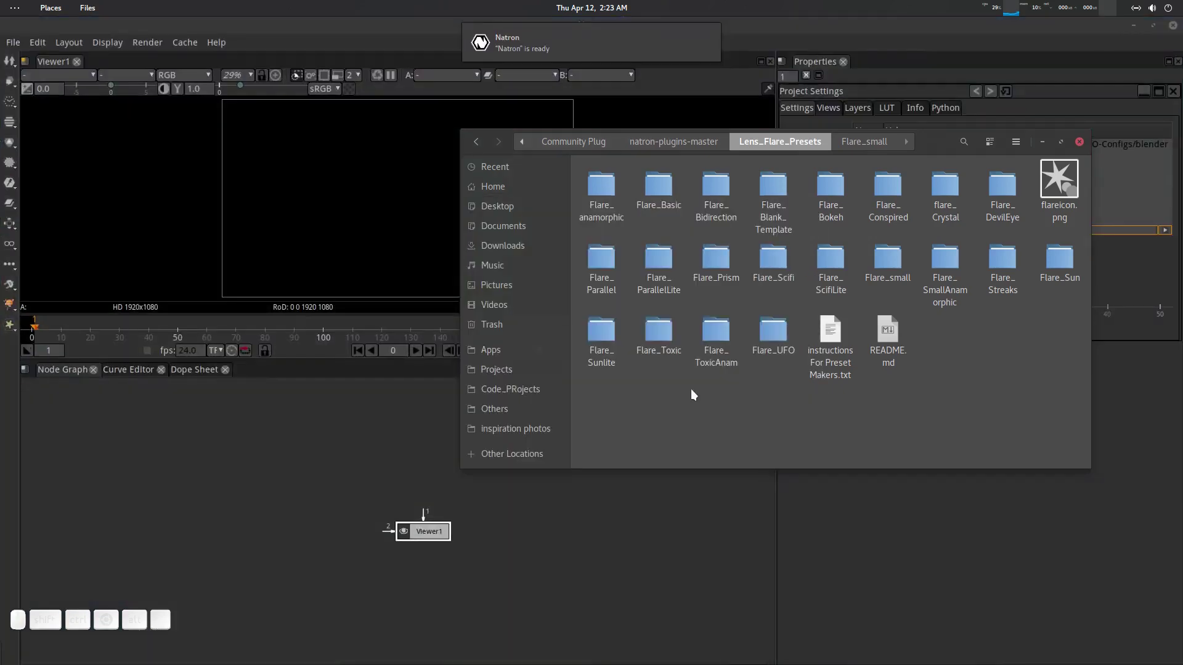
pyautogui.click(1041, 143)
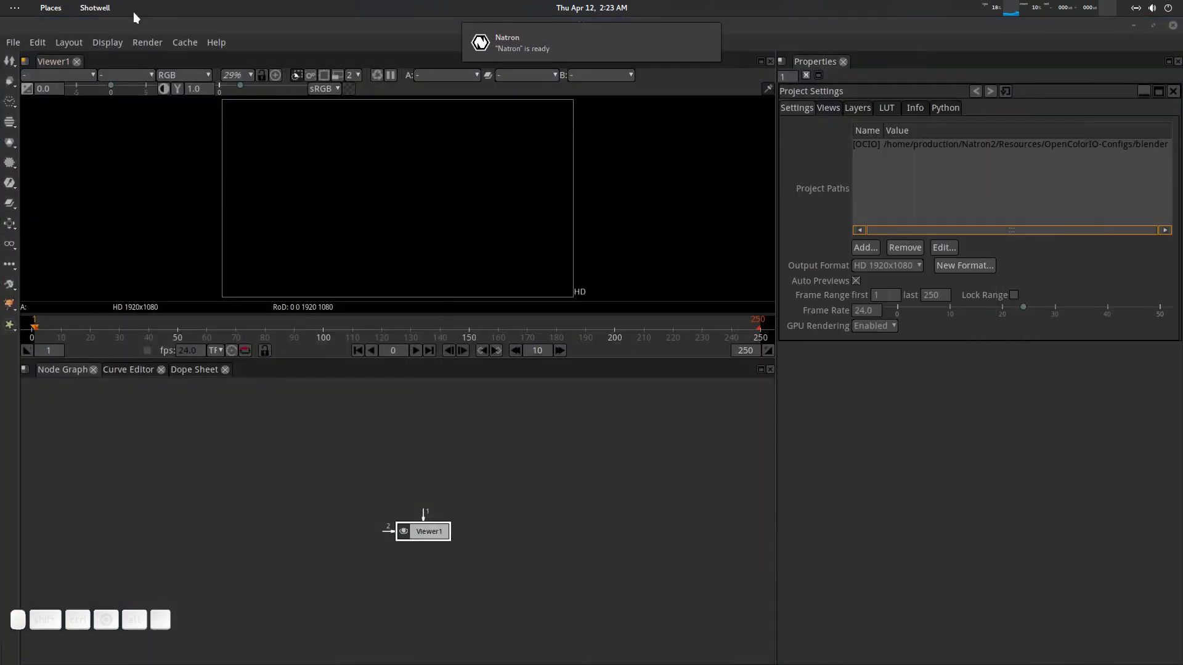
# Examine the PyPlugs search path in Natron's Plug-ins preferences and save the preferences.
pyautogui.click(37, 44)
pyautogui.click(72, 60)
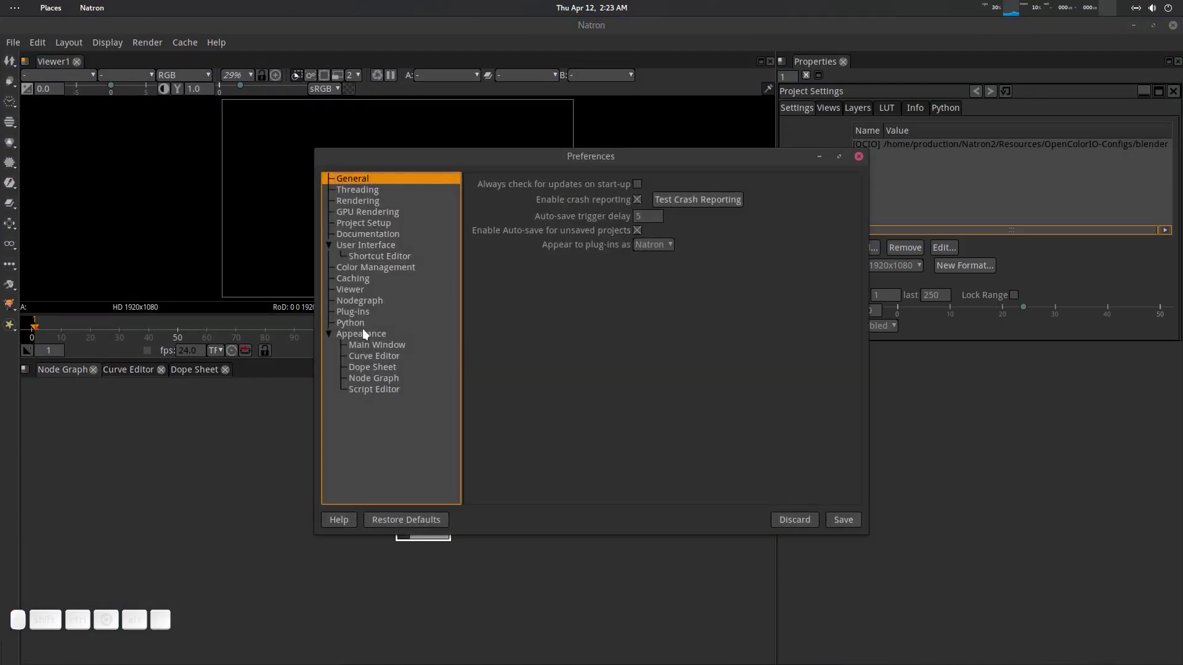
pyautogui.click(360, 312)
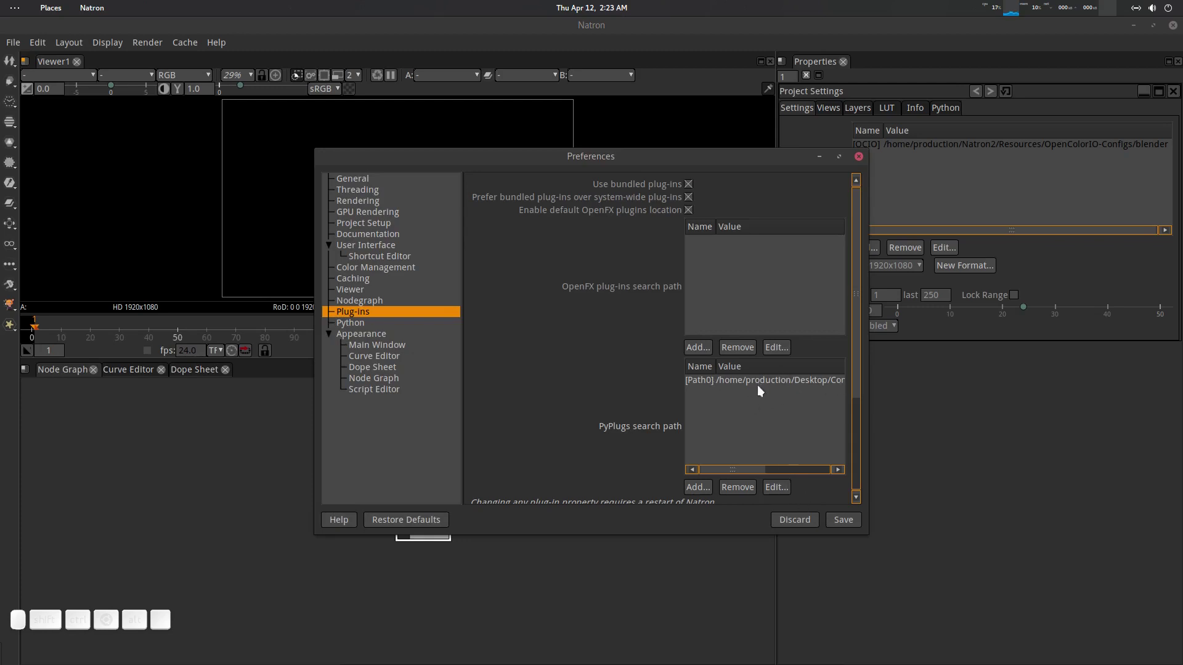
pyautogui.click(841, 519)
# Add a Flare_ToxicAnam node from the Lens Flare Lite Presets to the node graph.
pyautogui.click(11, 283)
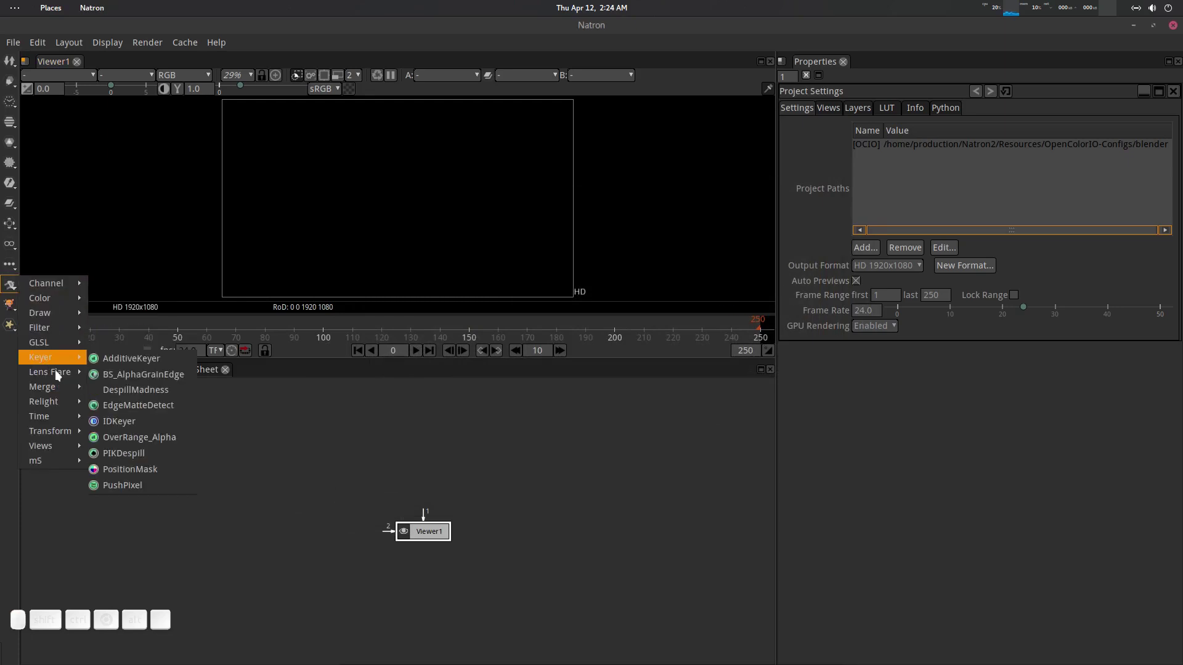
pyautogui.moveTo(53, 373)
pyautogui.moveTo(132, 374)
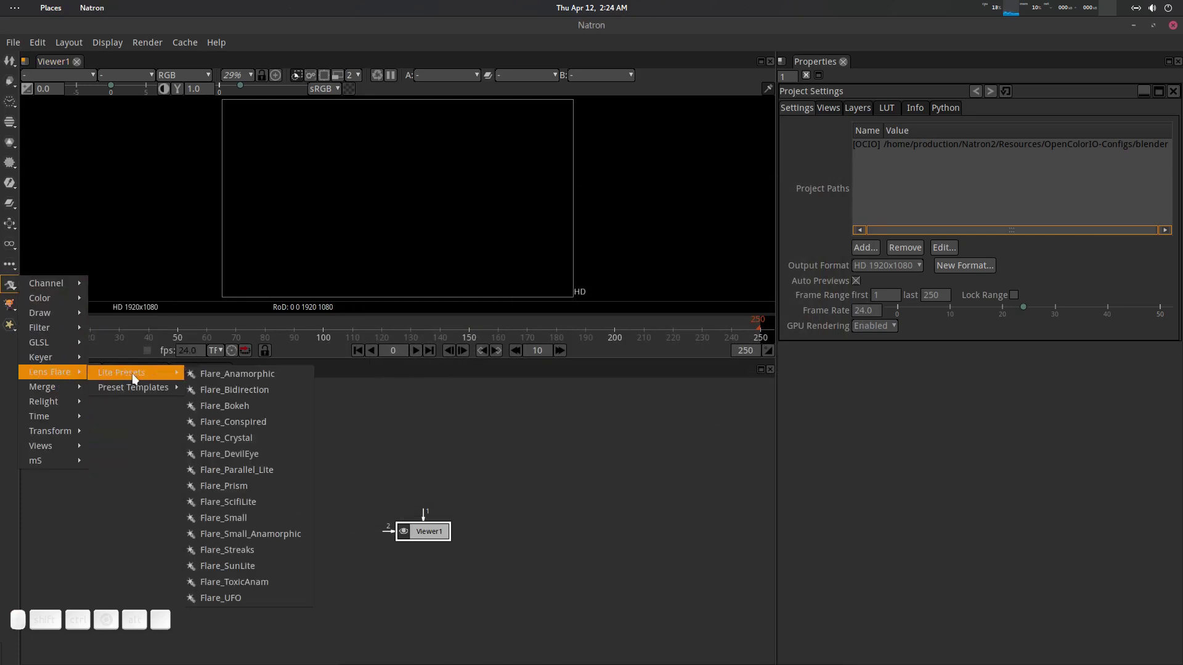
pyautogui.click(264, 581)
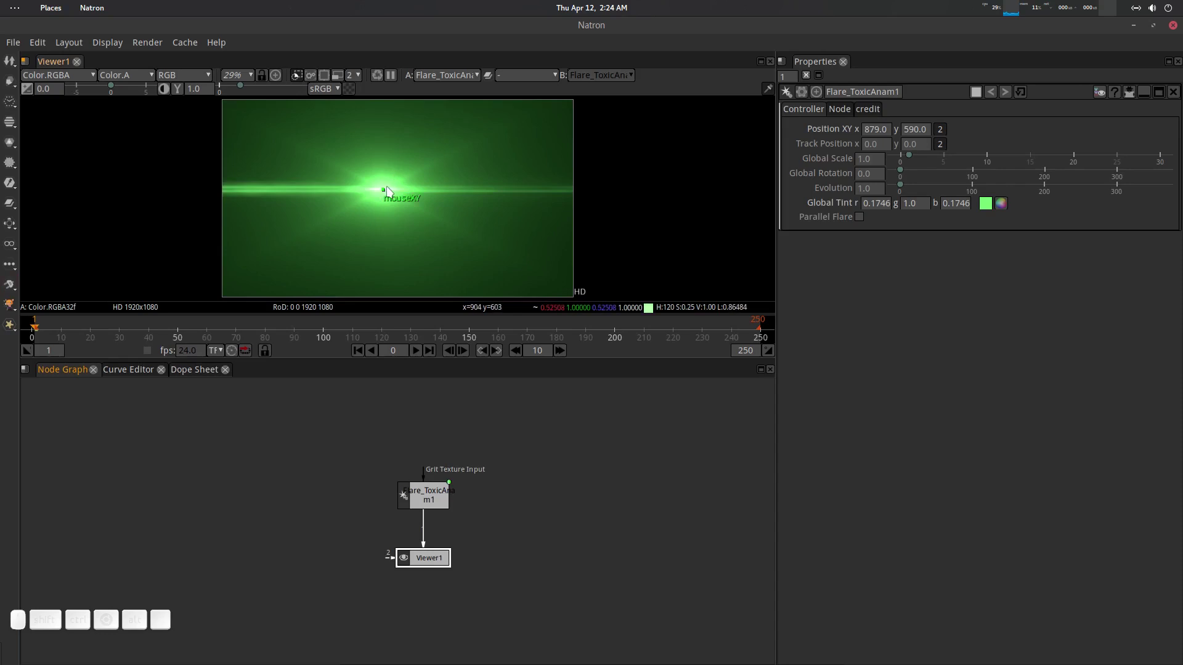
# Move the flare's mouseXY point in the viewer to about x 504, y 846, and reposition the flare node in the graph.
pyautogui.moveTo(383, 190)
pyautogui.mouseDown()
pyautogui.moveTo(382, 205)
pyautogui.moveTo(342, 191)
pyautogui.moveTo(283, 141)
pyautogui.moveTo(377, 193)
pyautogui.moveTo(440, 188)
pyautogui.moveTo(367, 192)
pyautogui.mouseUp()
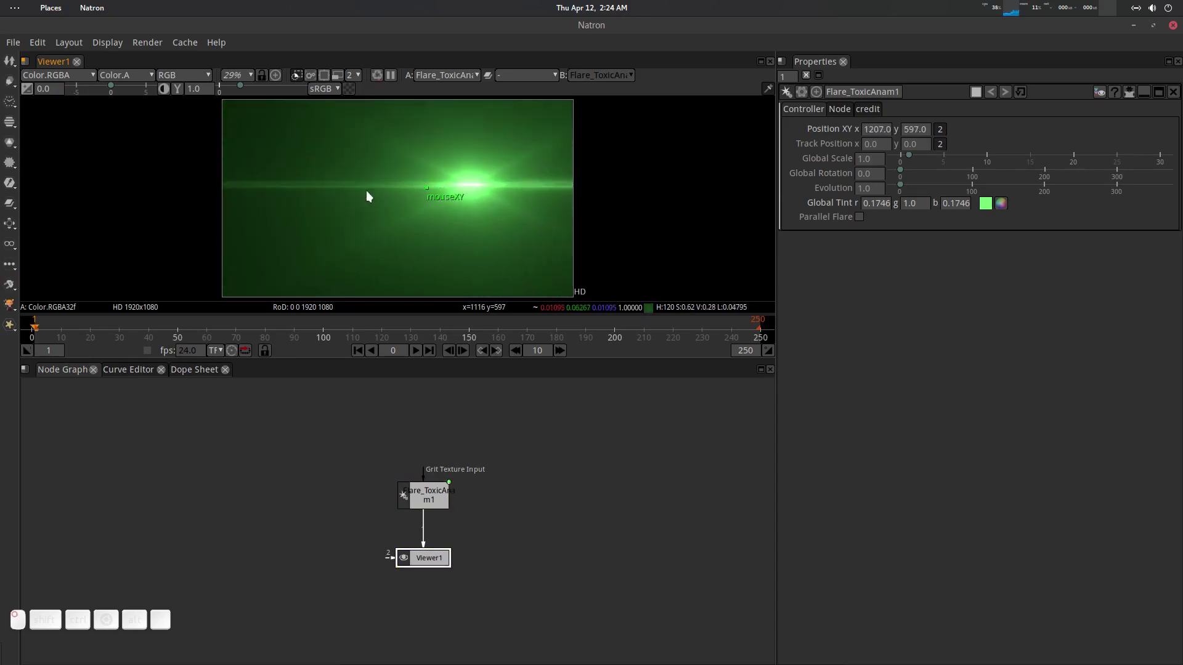
pyautogui.middleClick(491, 489)
pyautogui.moveTo(484, 495); pyautogui.dragTo(452, 491)
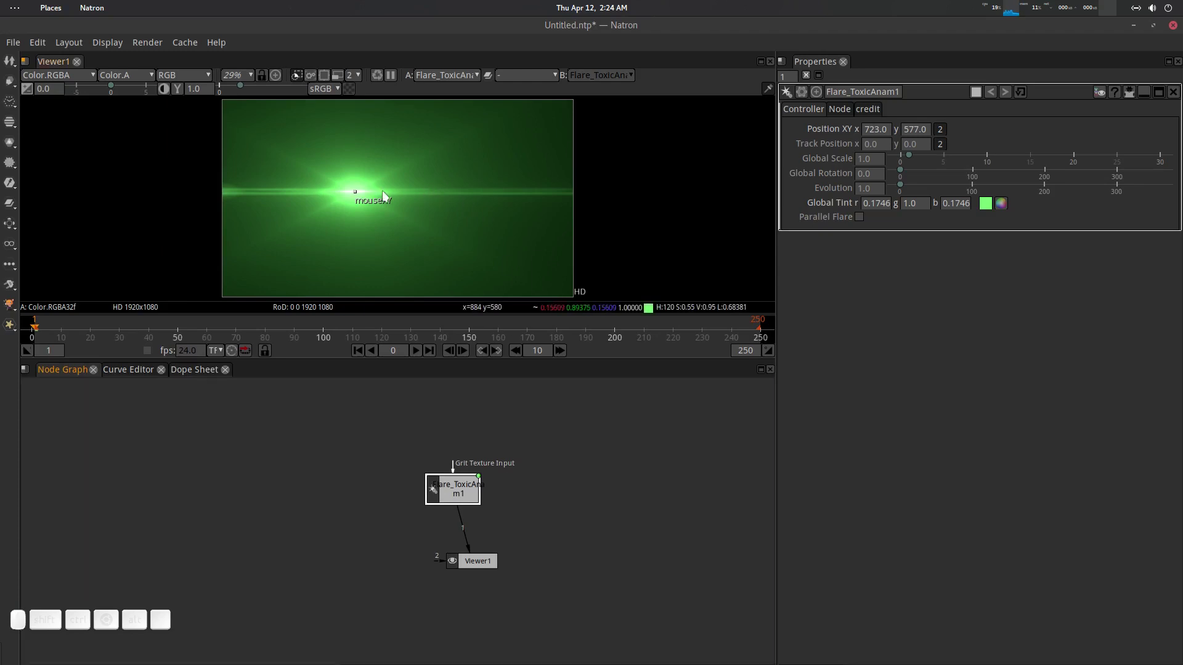
pyautogui.moveTo(355, 191); pyautogui.dragTo(315, 143)
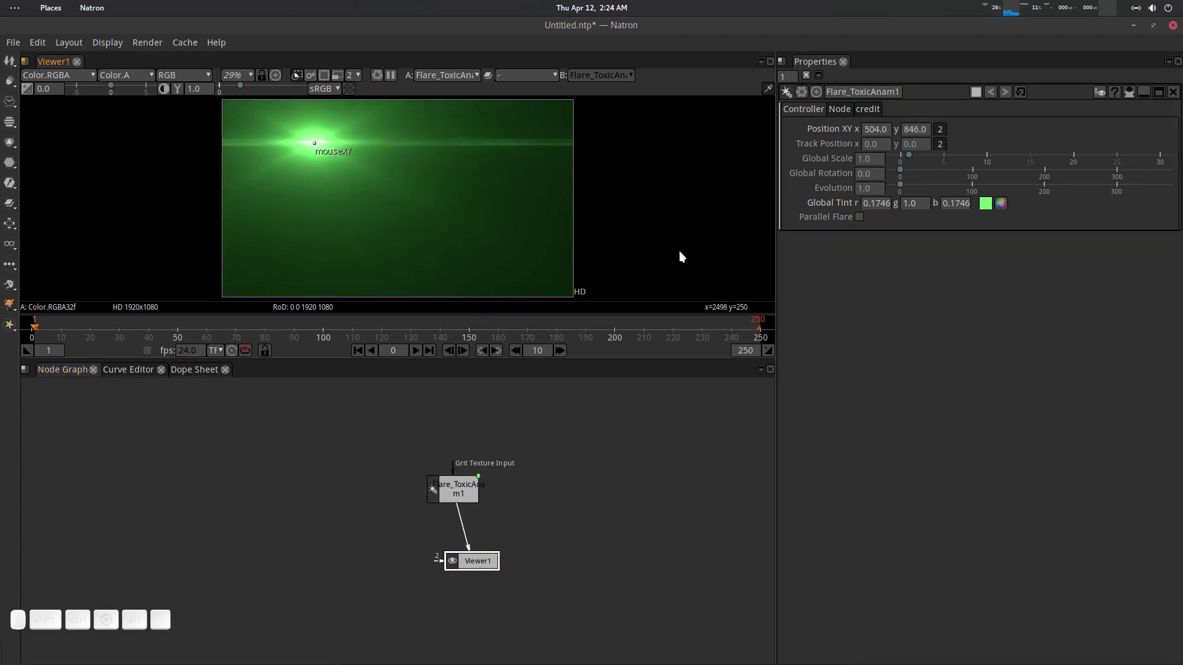